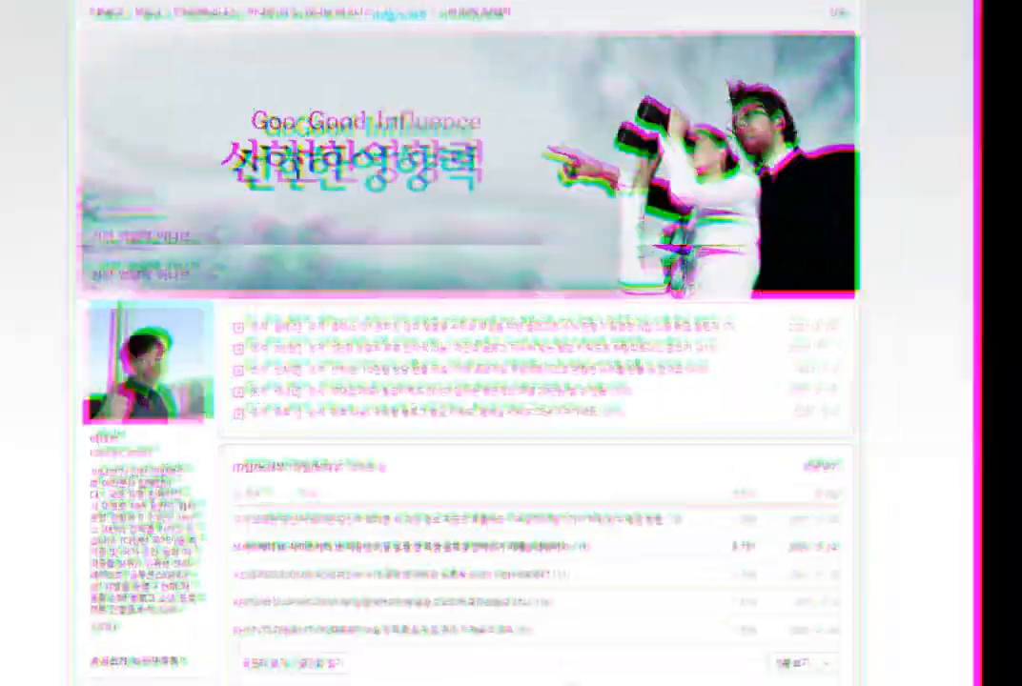
Look over the product page of the Samsung UHD 125 cm 스탠드형 TV down to its UA 7050 feature banner
scroll(685, 537, "down", 3)
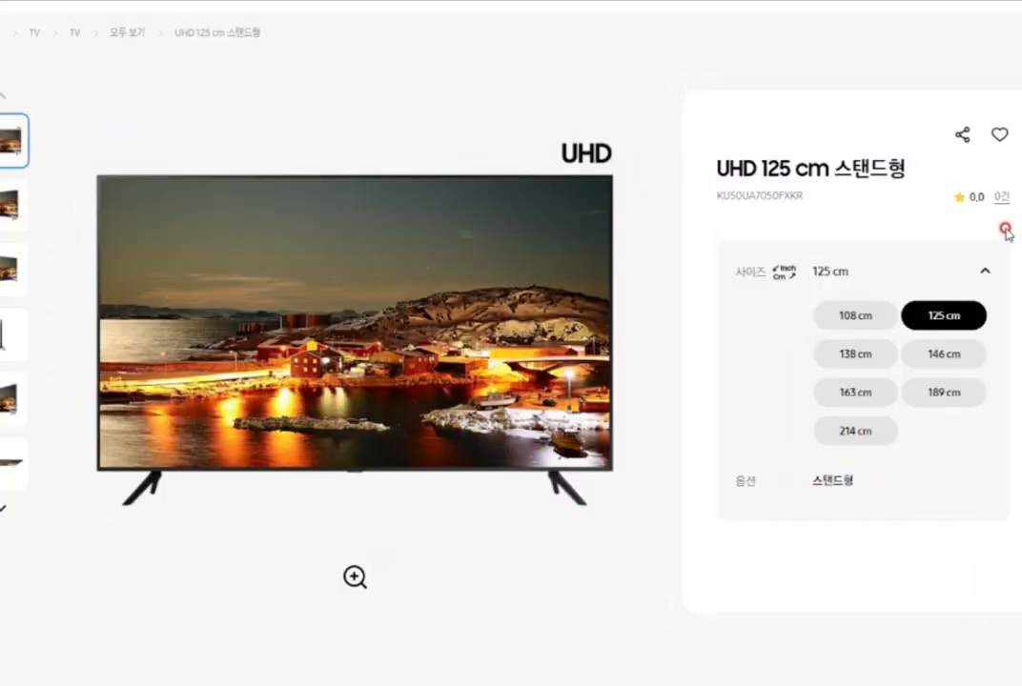
scroll(1005, 232, "down", 5)
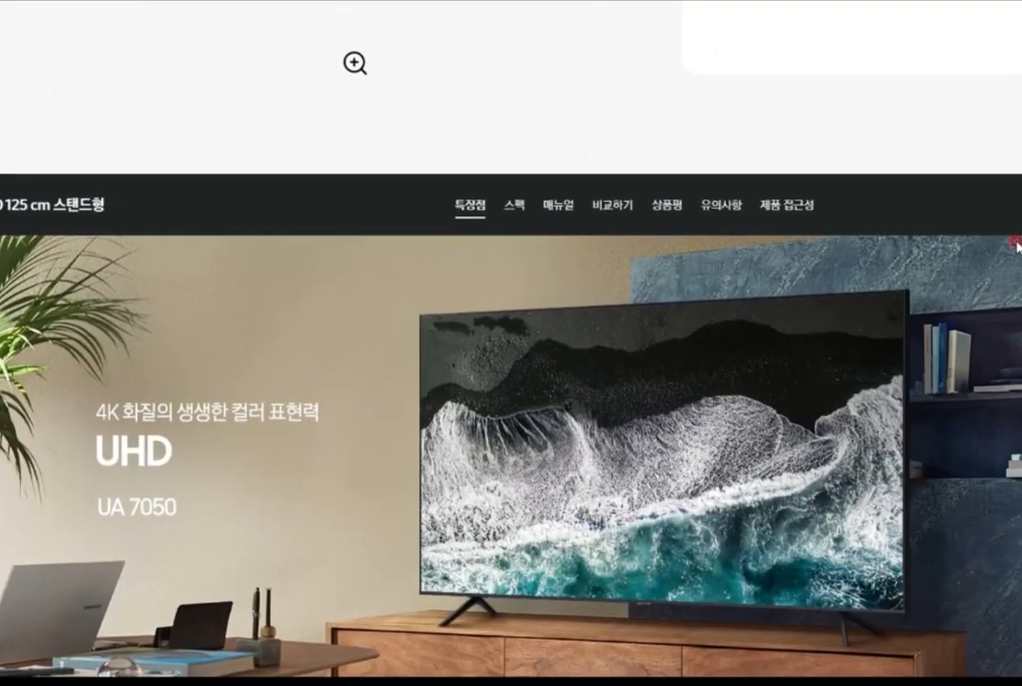
scroll(1016, 244, "down", 6)
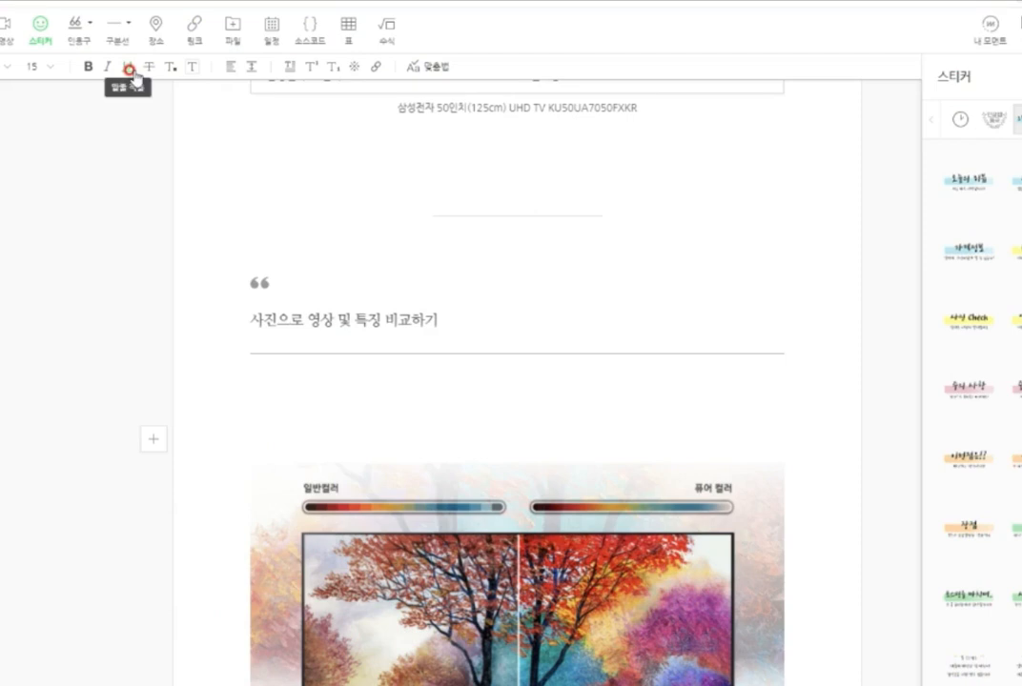
Insert a vertical-line quotation reading "일반 컬러와 푸어컬러 비교" above the colour comparison image
left_click(86, 23)
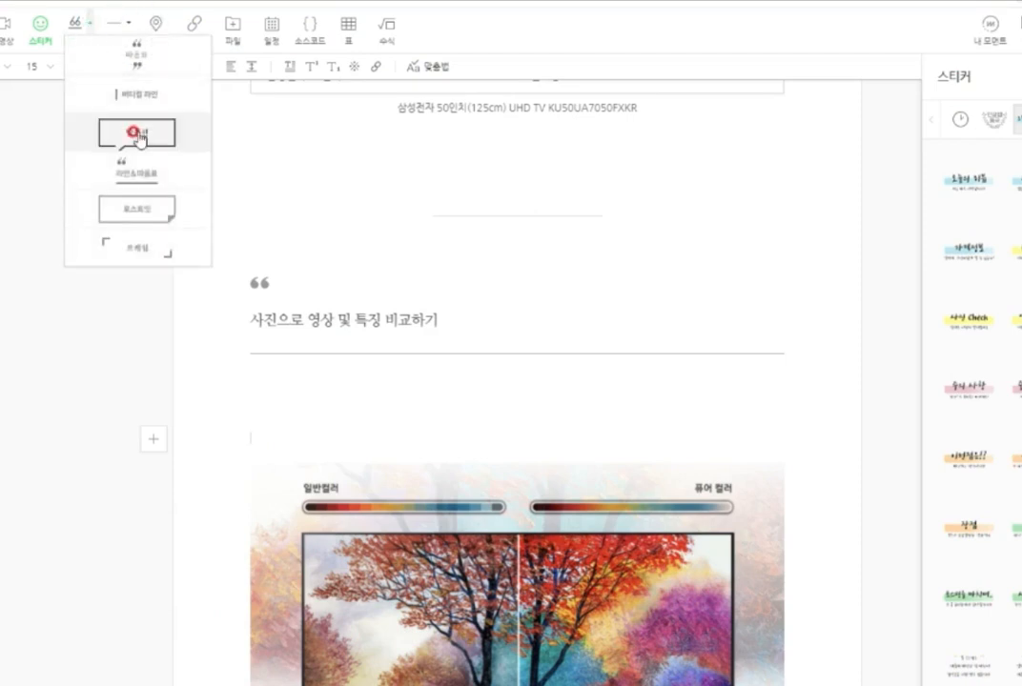
left_click(152, 96)
type("일반 컬러와 푸어컬러 비교")
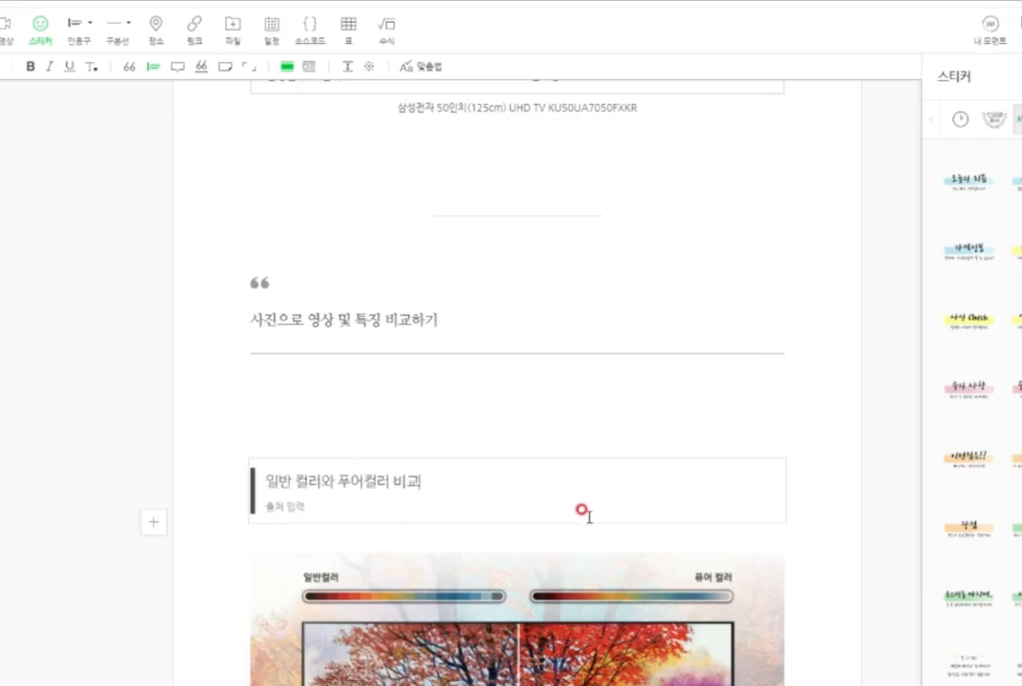
left_click(577, 567)
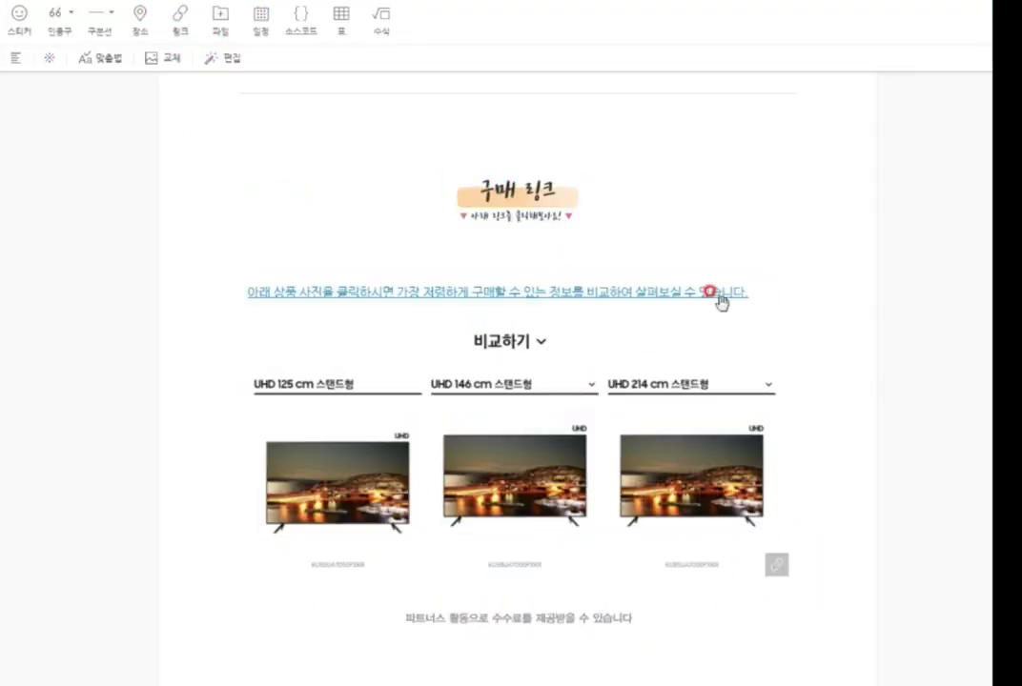
Look through the HDR and 4K upscaling sections of the published TV post
left_click(611, 283)
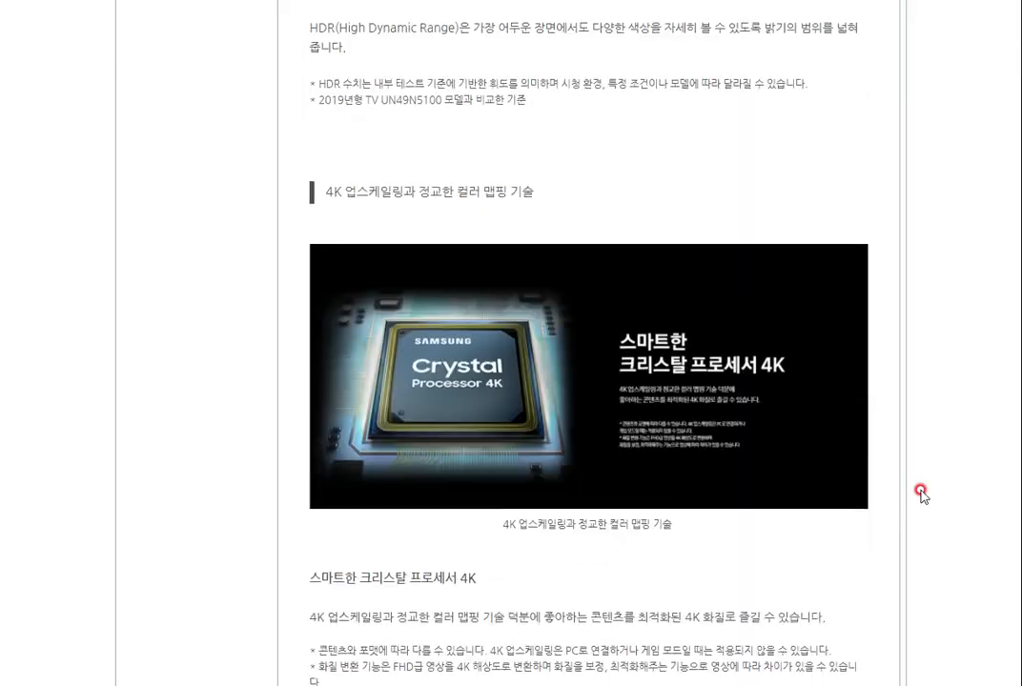
scroll(922, 489, "up", 10)
scroll(922, 489, "down", 20)
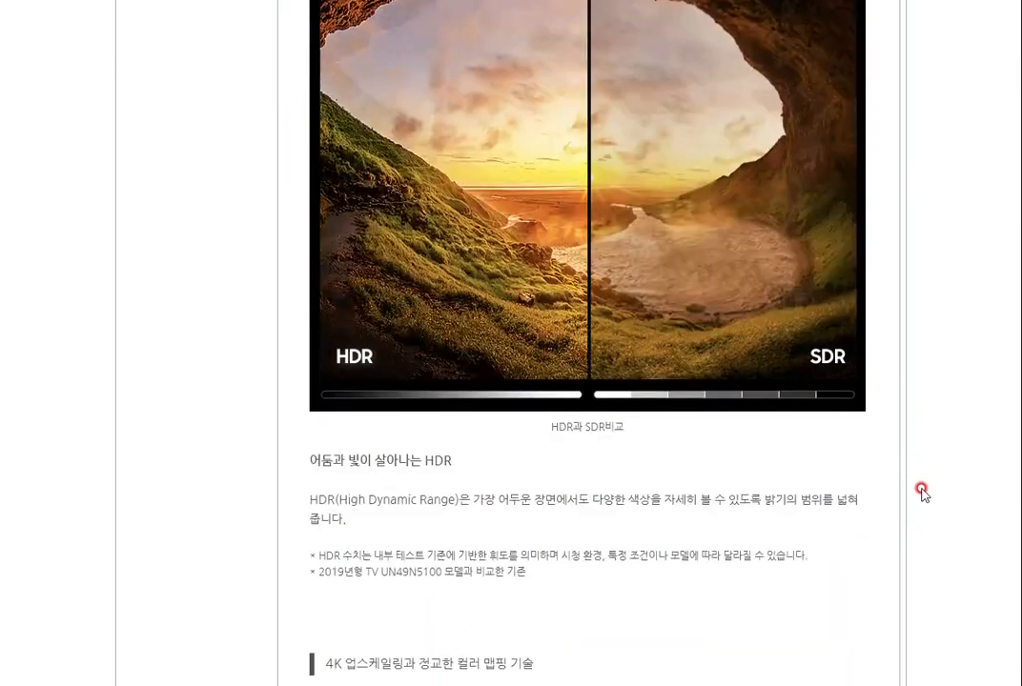
scroll(918, 494, "down", 15)
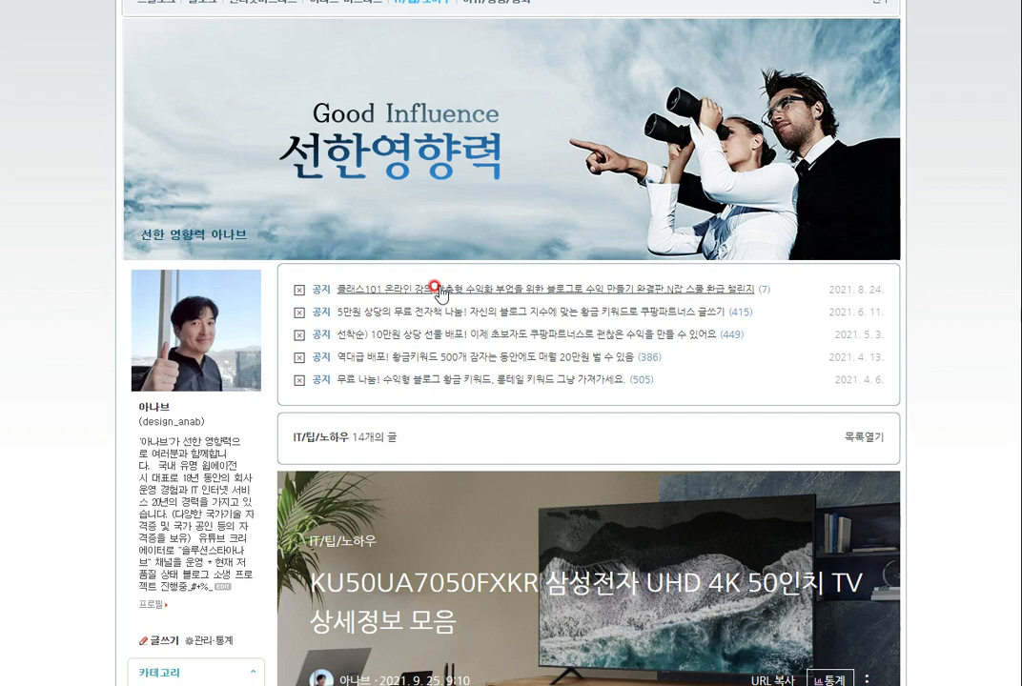
Examine the post's title, introduction, product image and UHD 125 cm main specifications
scroll(694, 334, "down", 3)
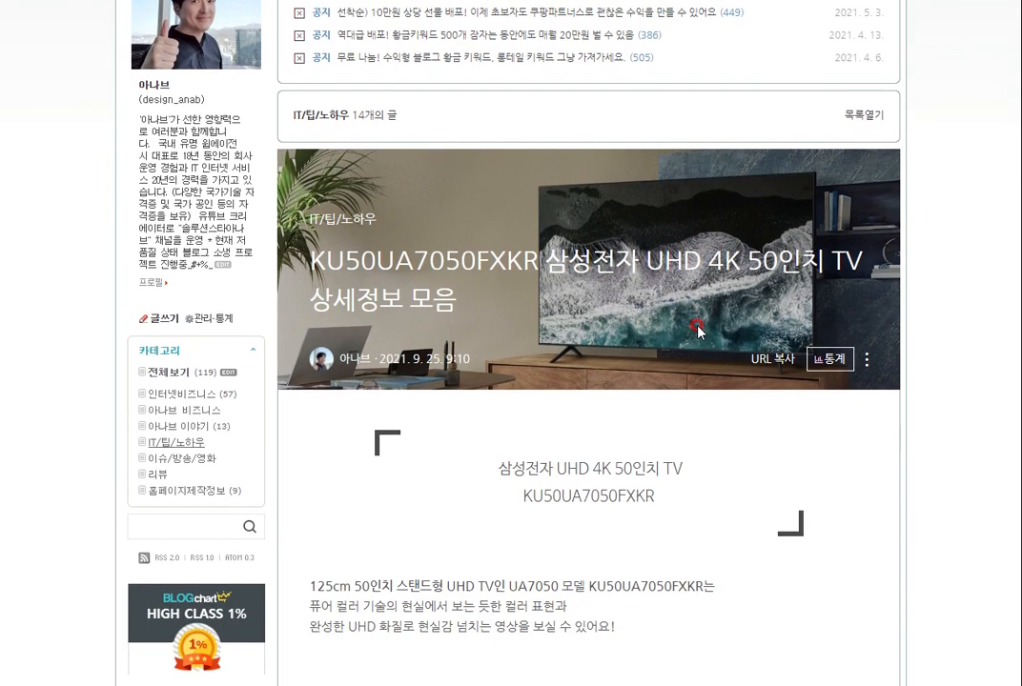
scroll(610, 382, "down", 1)
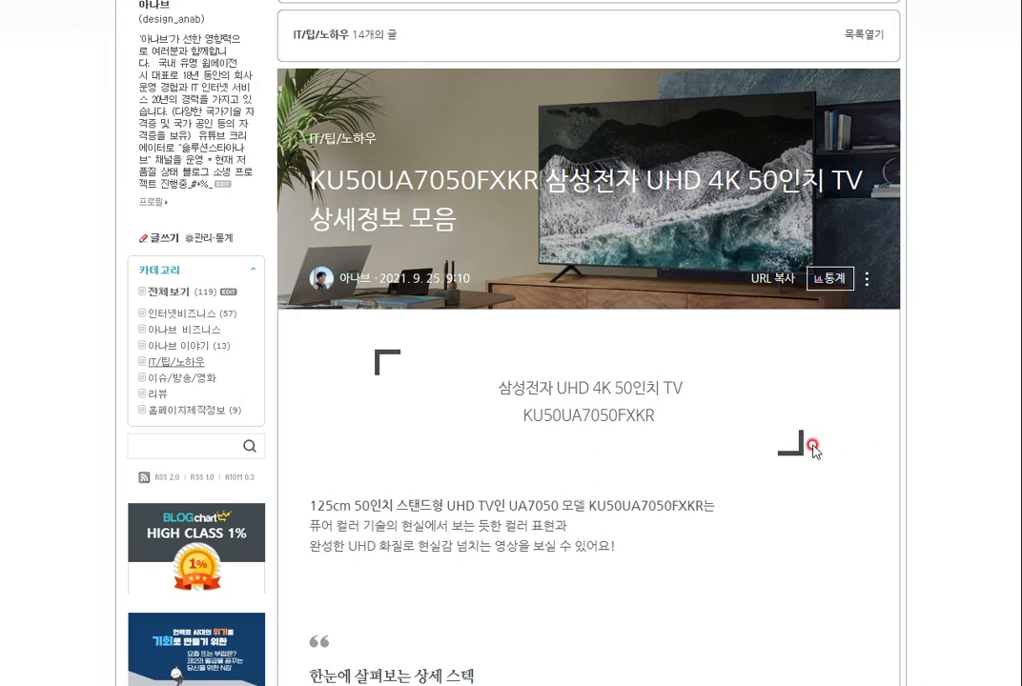
scroll(813, 451, "down", 7)
scroll(815, 456, "down", 3)
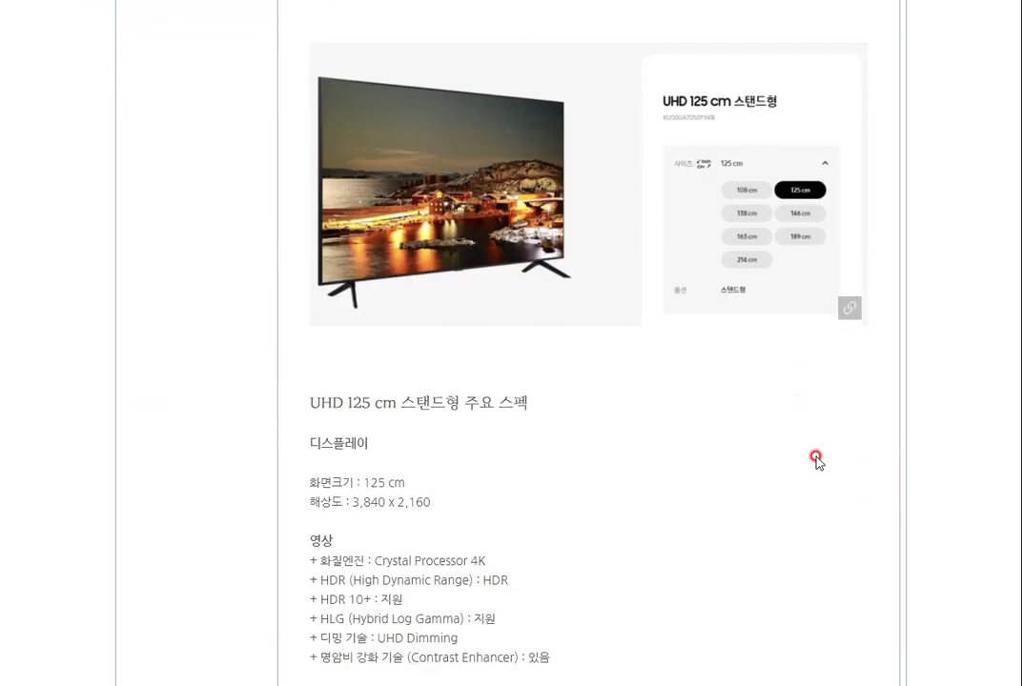
scroll(815, 457, "down", 1)
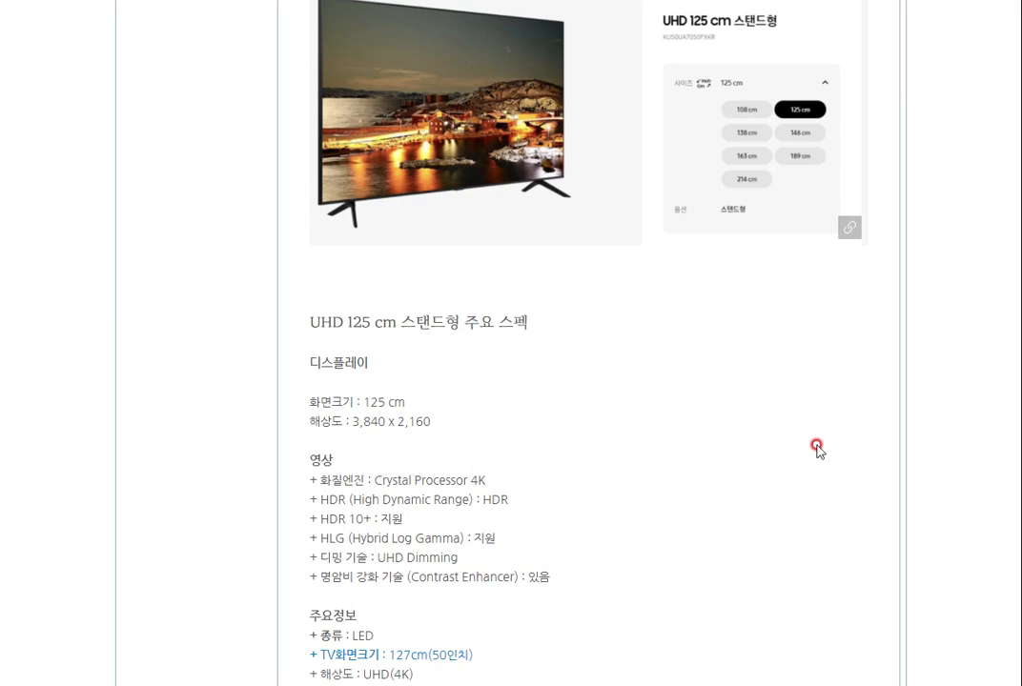
scroll(815, 449, "down", 4)
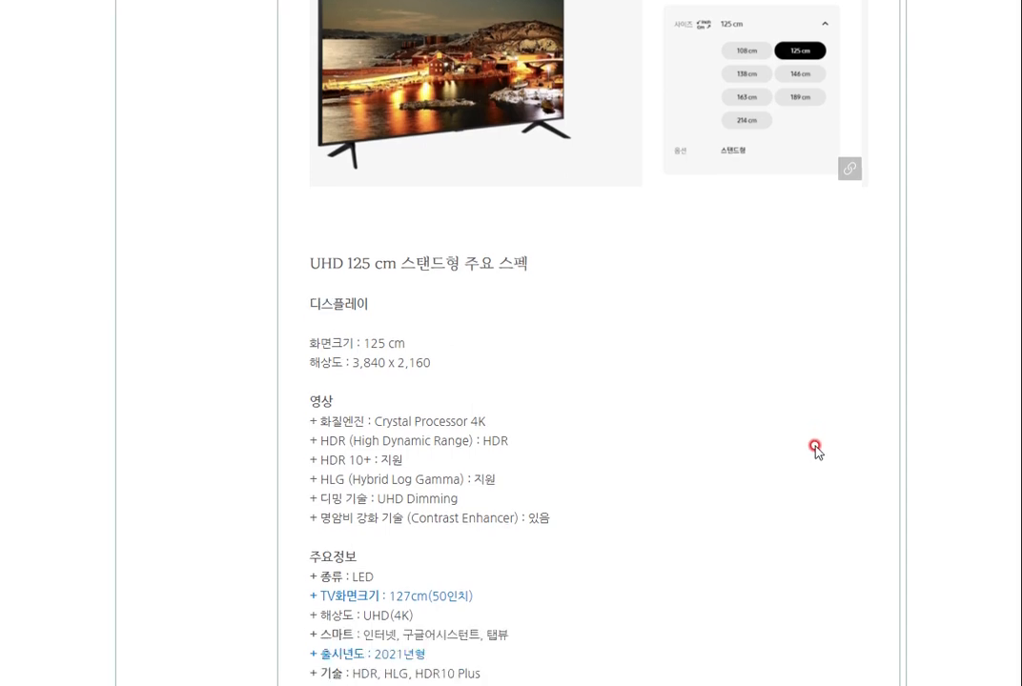
scroll(817, 451, "down", 1)
scroll(820, 452, "up", 20)
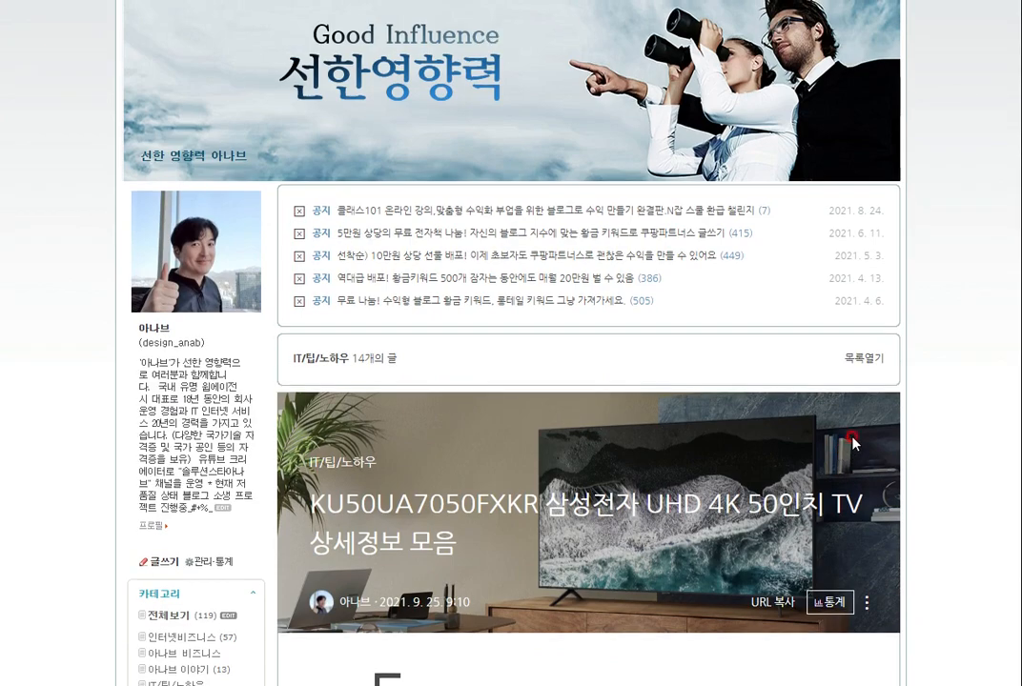
Read the post from its title through the specification list to the embedded product video
scroll(863, 440, "up", 1)
scroll(905, 422, "down", 4)
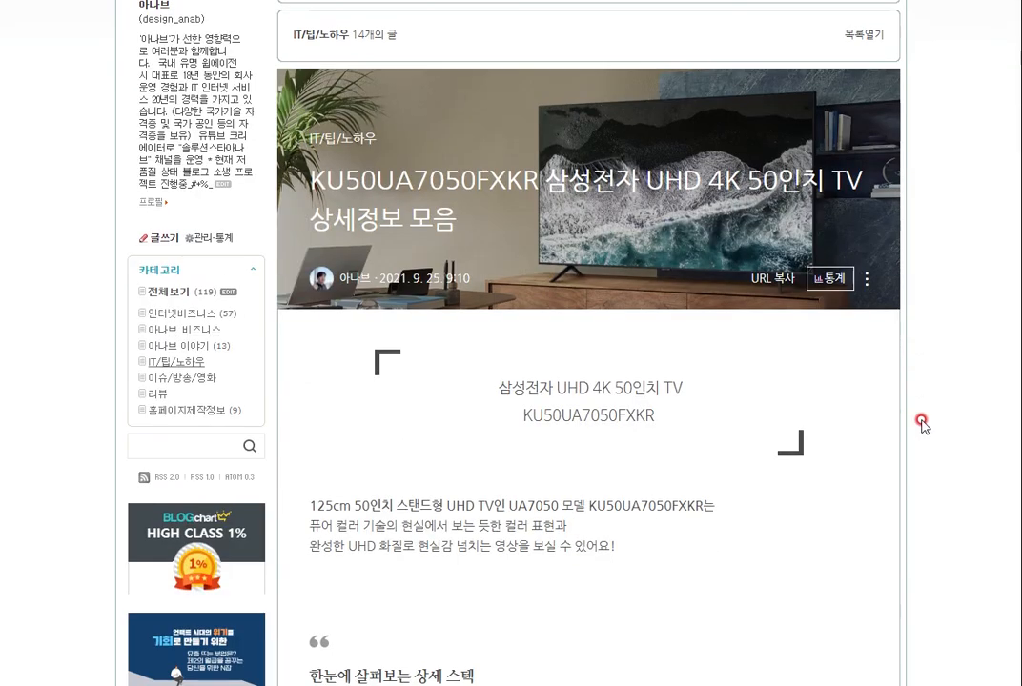
scroll(935, 406, "down", 6)
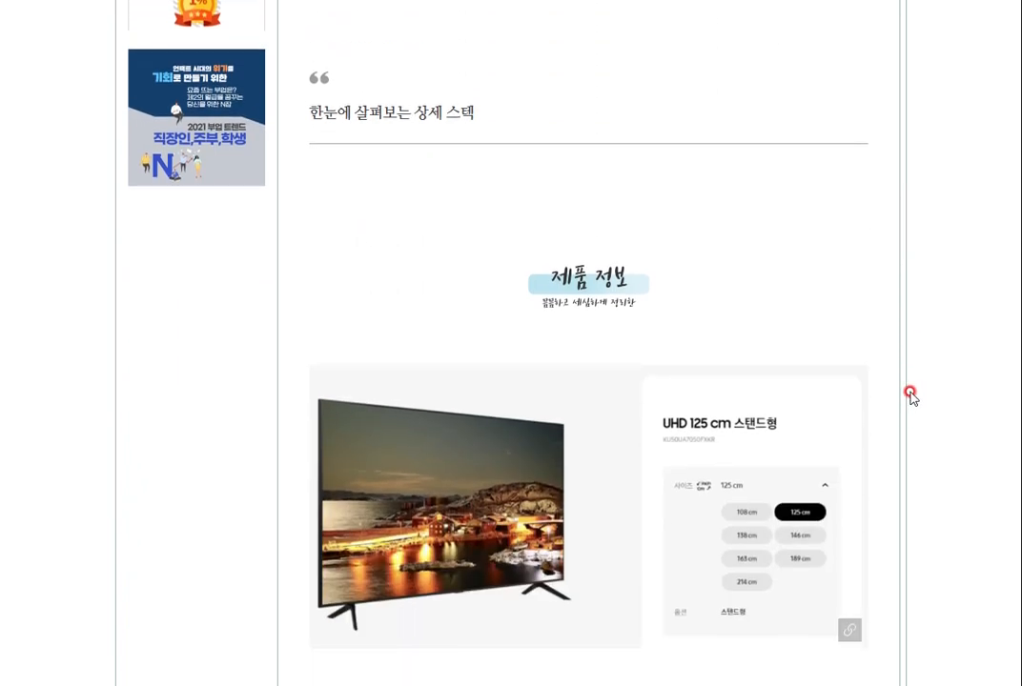
scroll(930, 381, "down", 3)
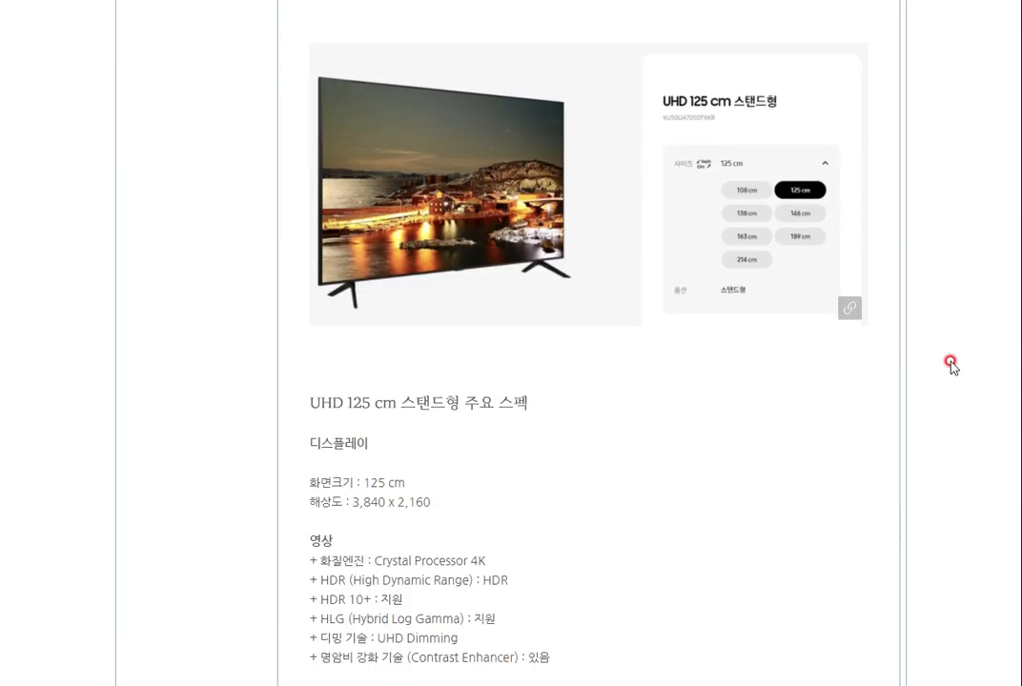
scroll(862, 423, "down", 2)
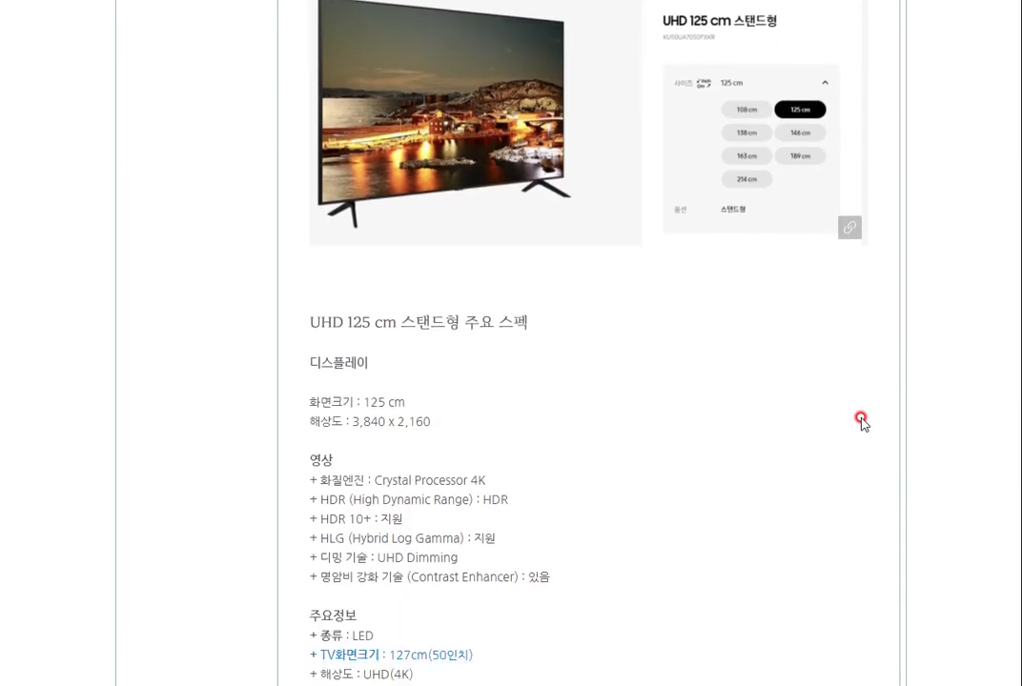
scroll(855, 440, "down", 2)
scroll(856, 468, "down", 5)
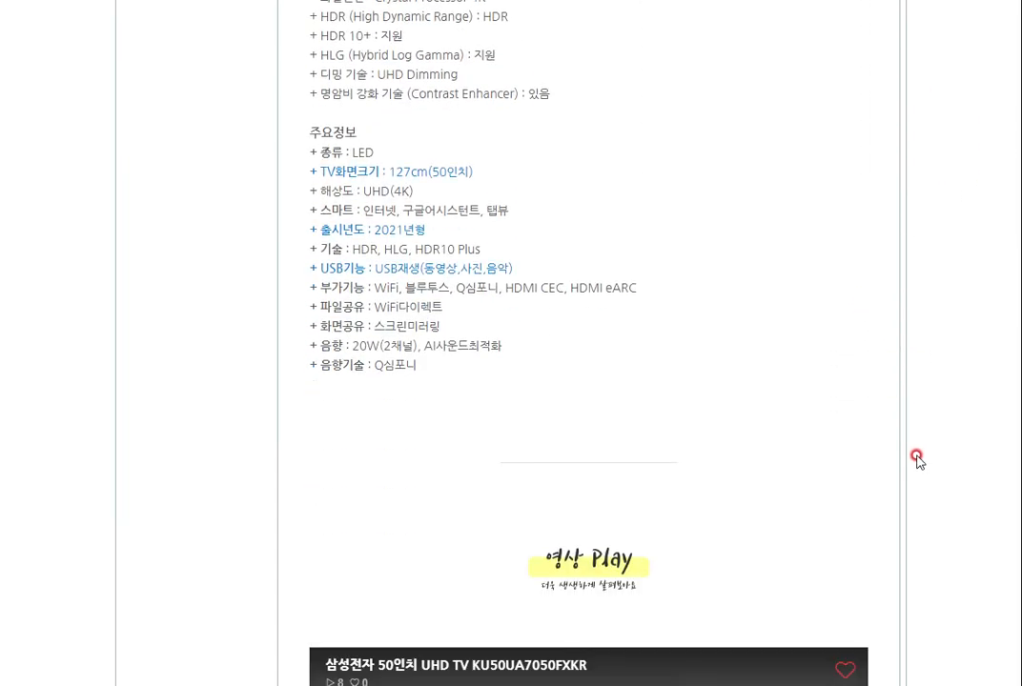
scroll(913, 467, "down", 2)
scroll(906, 489, "down", 5)
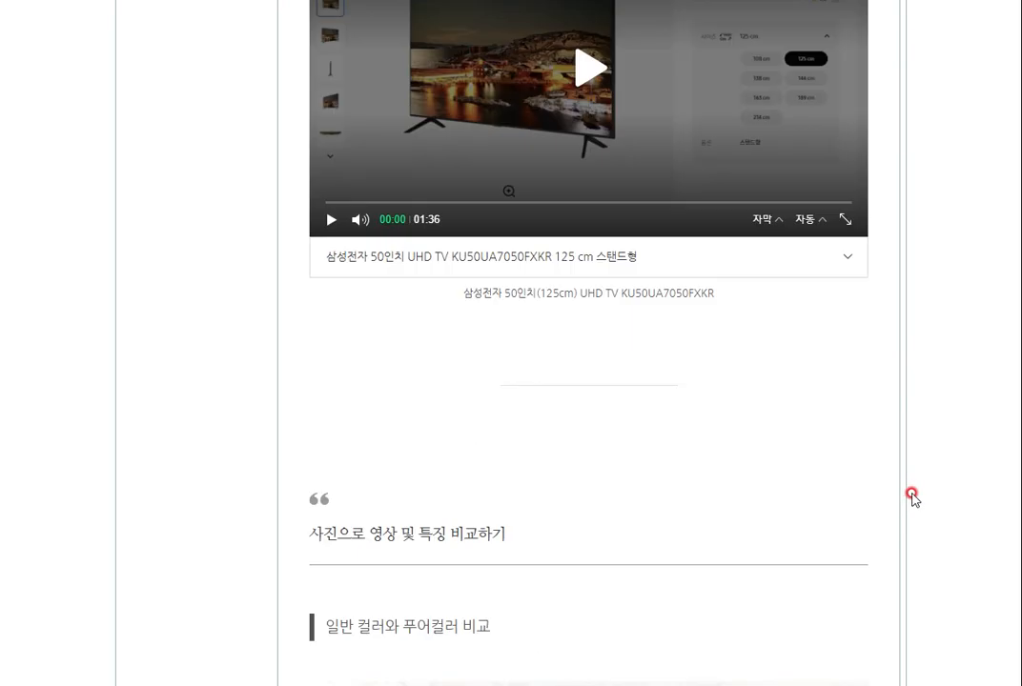
Examine the picture-based feature comparisons, the Q 심포니 description and the 구매 링크 section of the post
scroll(912, 499, "down", 10)
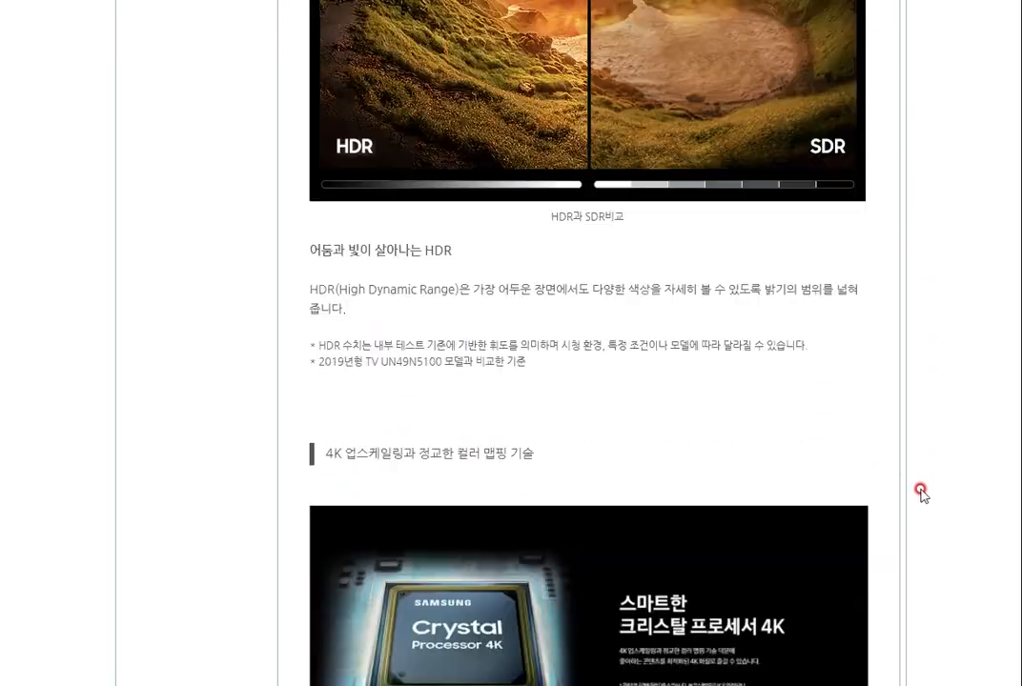
scroll(921, 494, "down", 8)
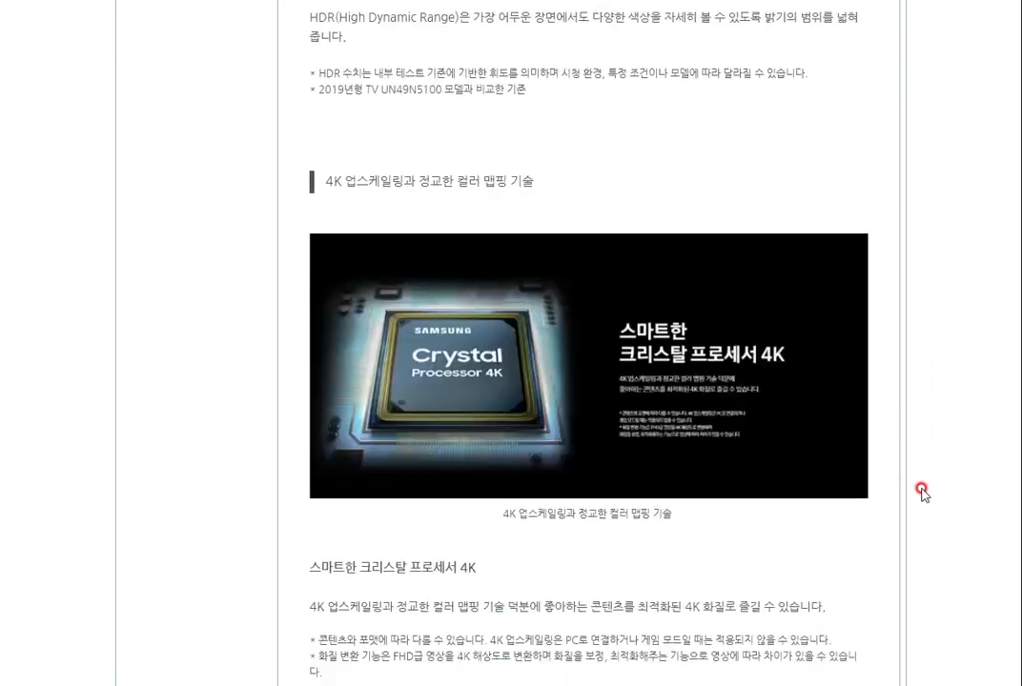
scroll(921, 493, "down", 12)
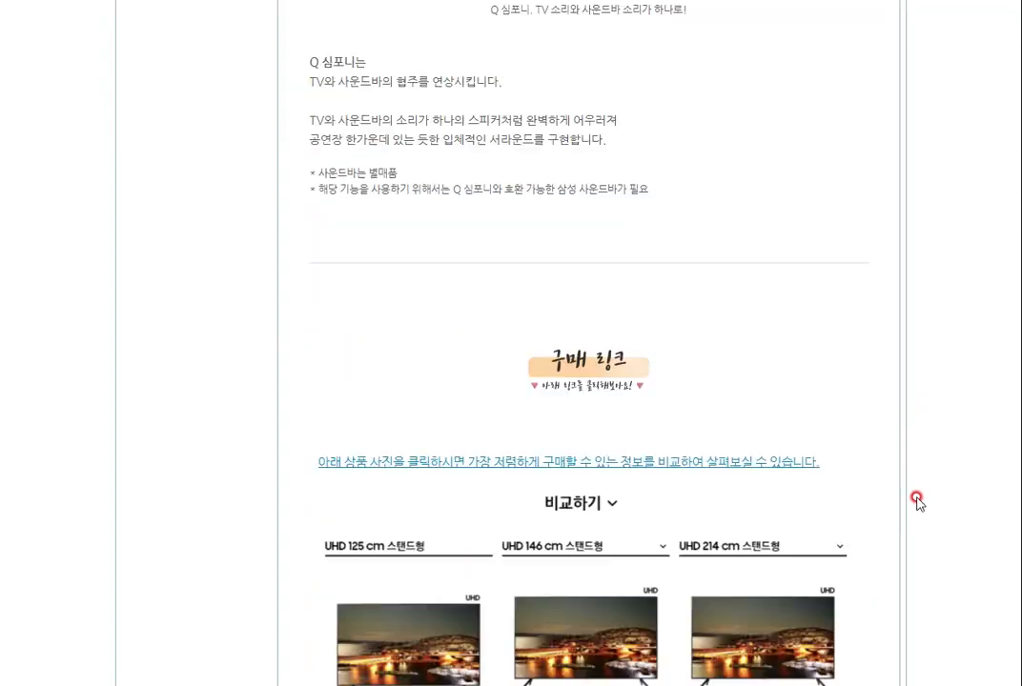
scroll(913, 501, "up", 8)
scroll(910, 513, "down", 7)
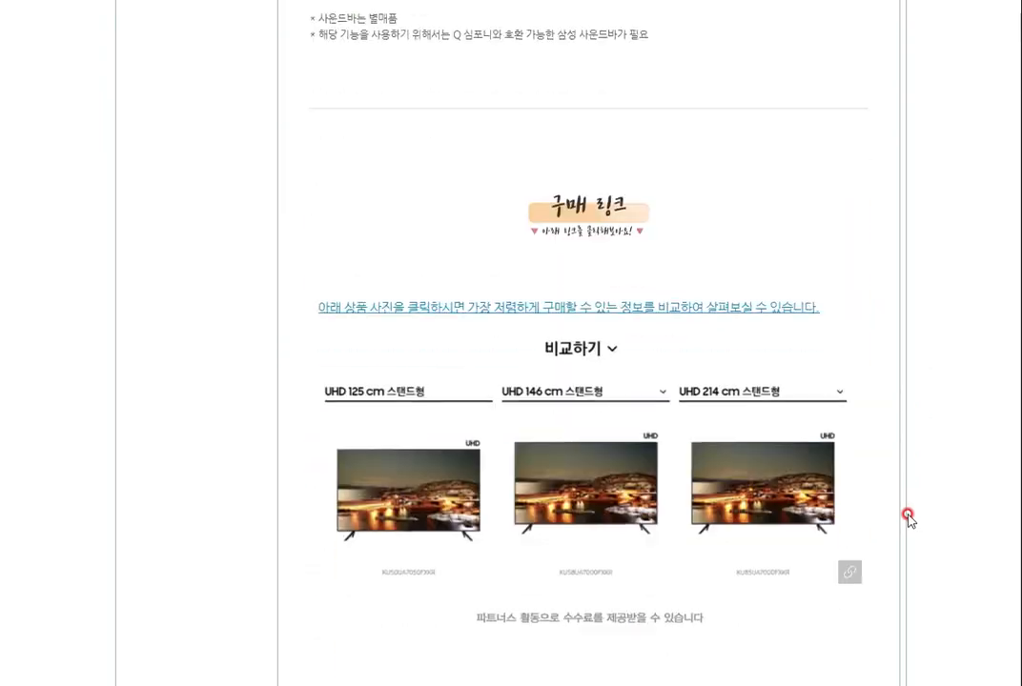
scroll(906, 520, "down", 2)
scroll(905, 515, "up", 1)
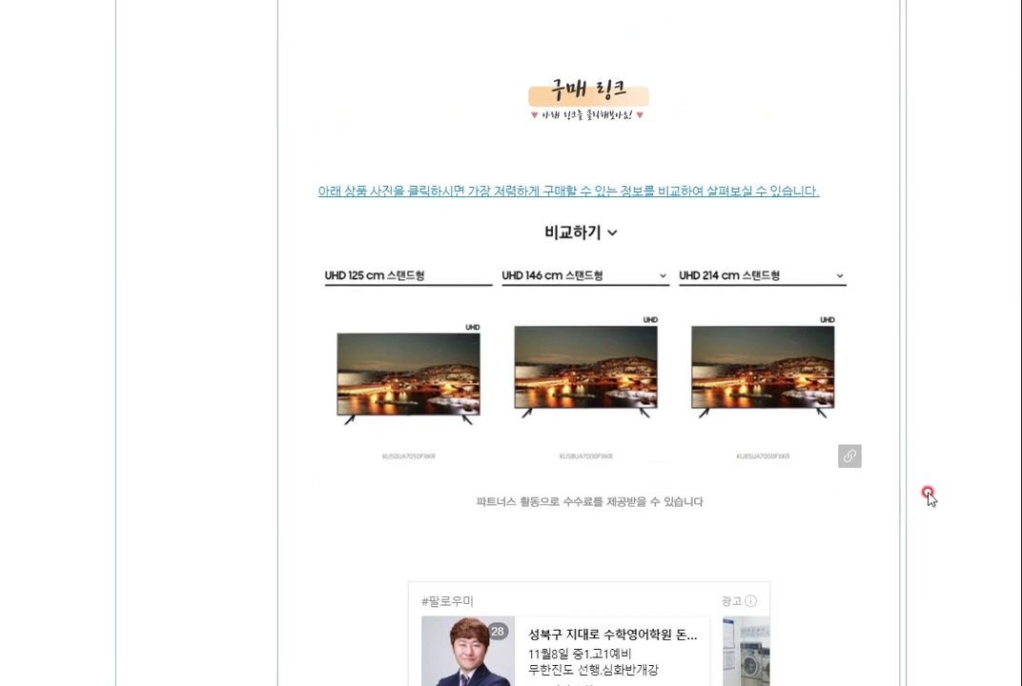
Review the post's structure in reverse, from the purchase link section back up to the blog header
scroll(924, 494, "up", 5)
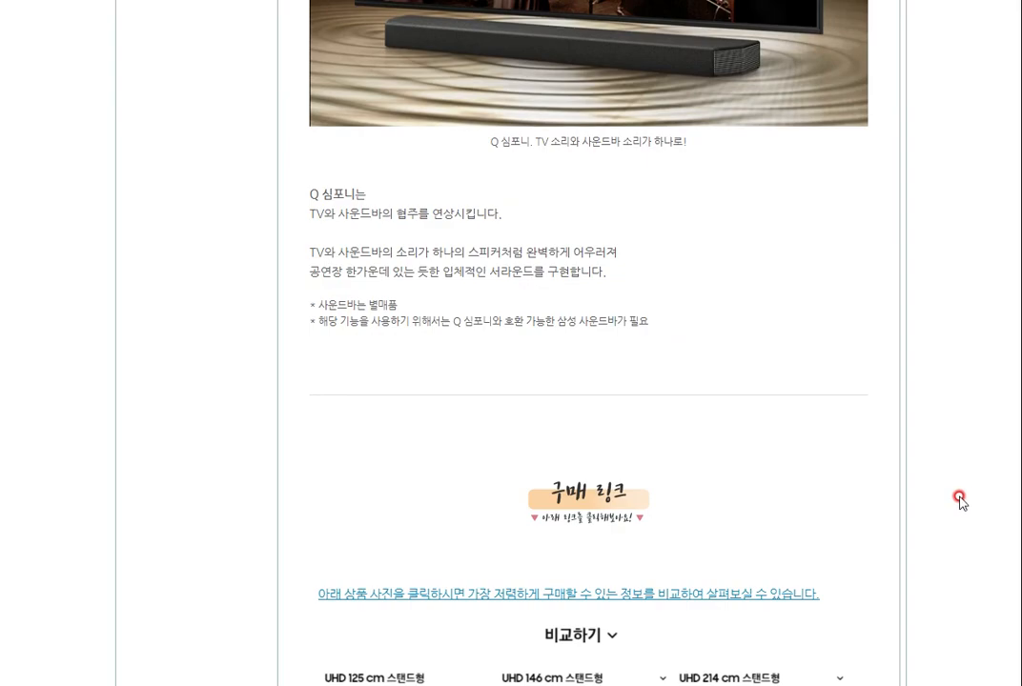
scroll(959, 498, "up", 9)
scroll(949, 512, "up", 15)
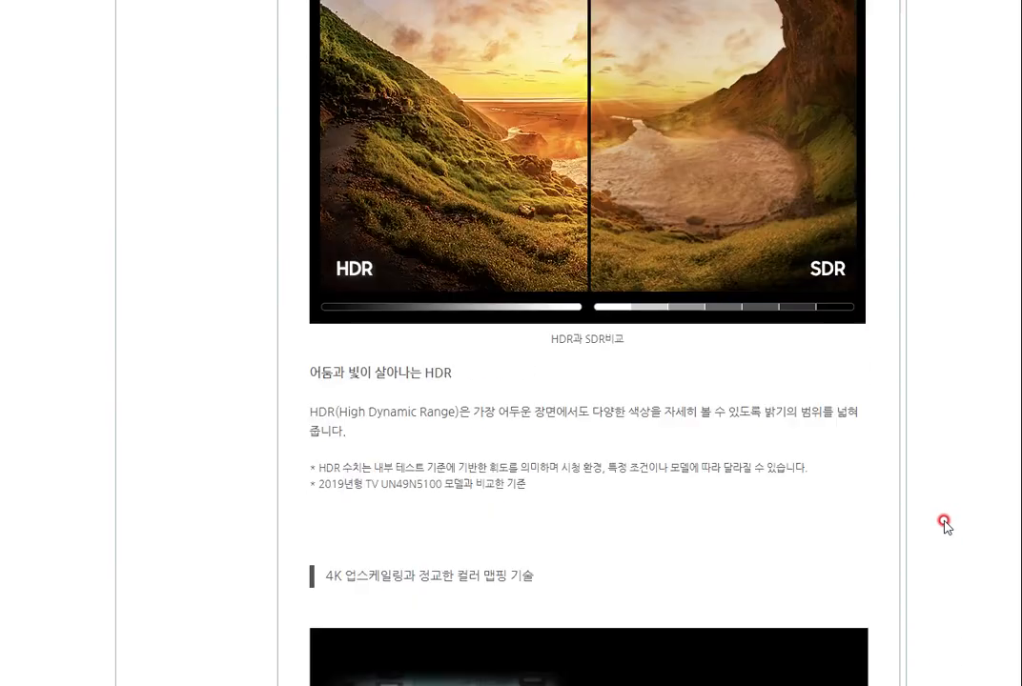
scroll(944, 523, "up", 15)
scroll(937, 538, "up", 10)
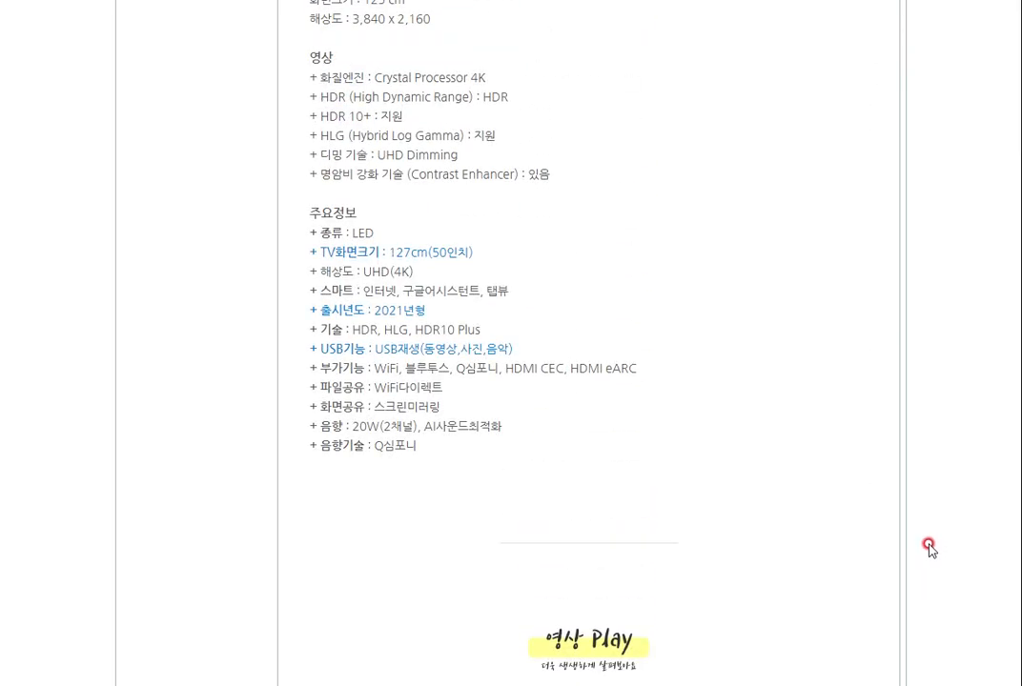
scroll(923, 553, "up", 15)
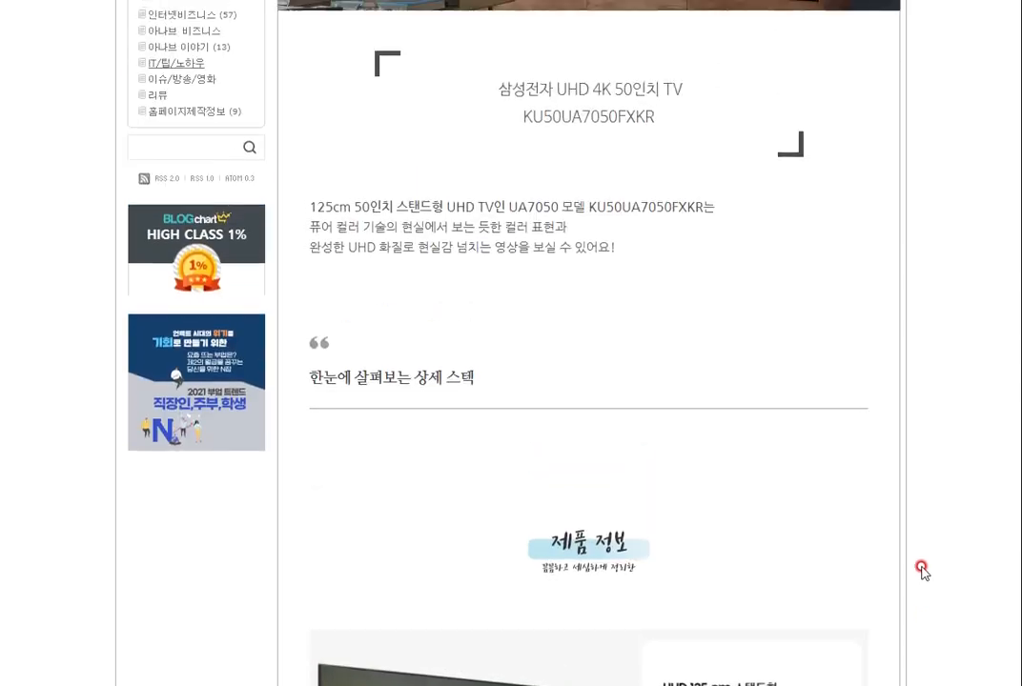
scroll(918, 569, "up", 5)
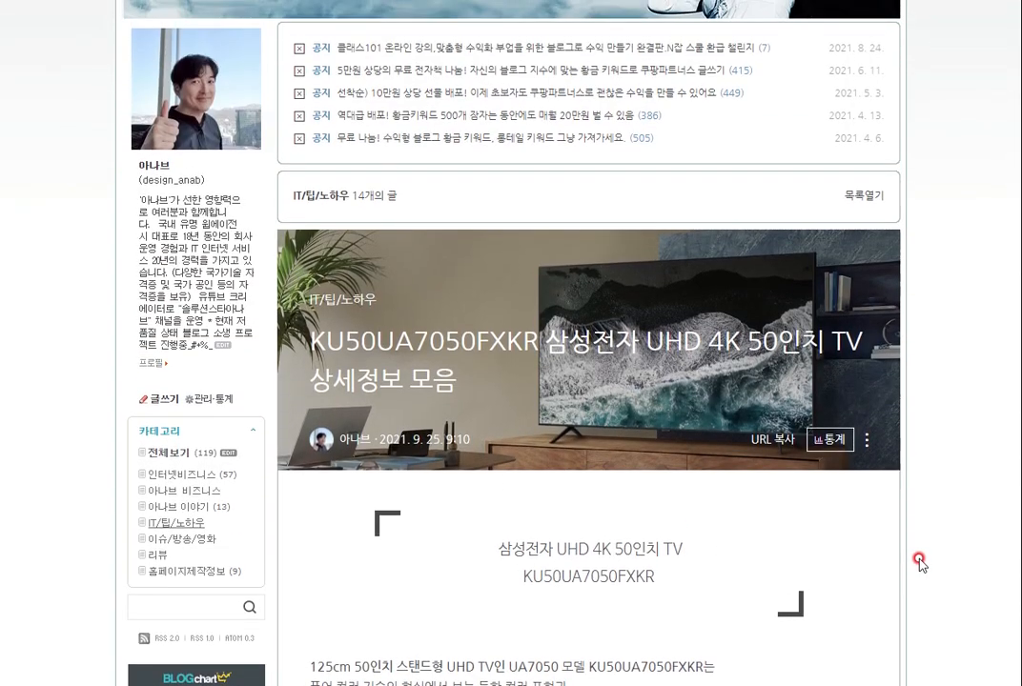
scroll(837, 599, "up", 3)
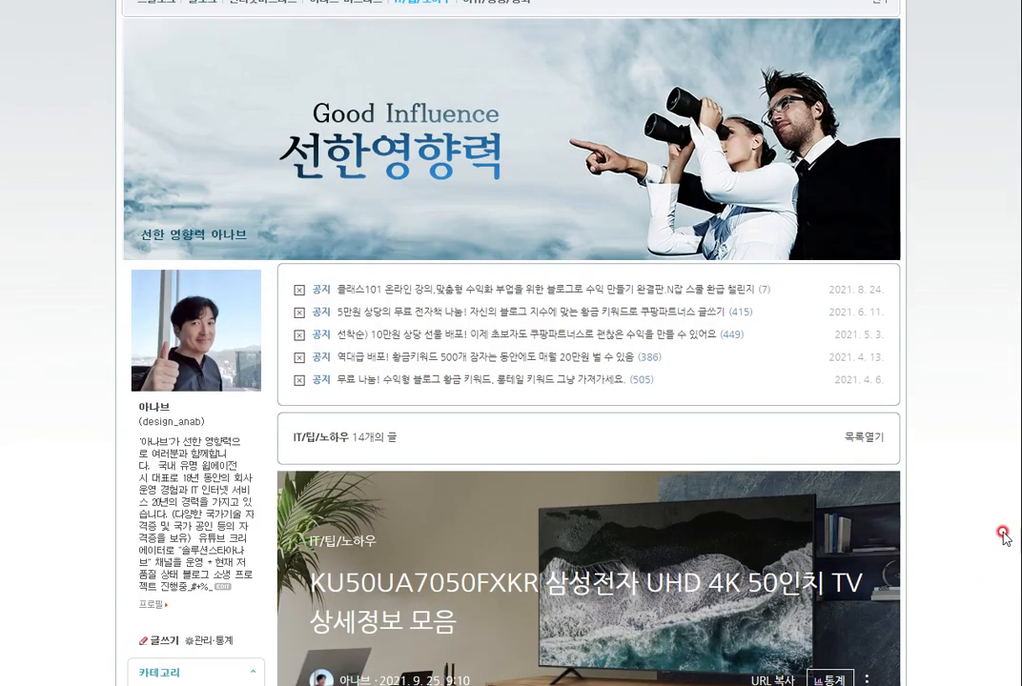
Revisit the 제품 정보 section and the main specification list of the post
scroll(898, 510, "down", 10)
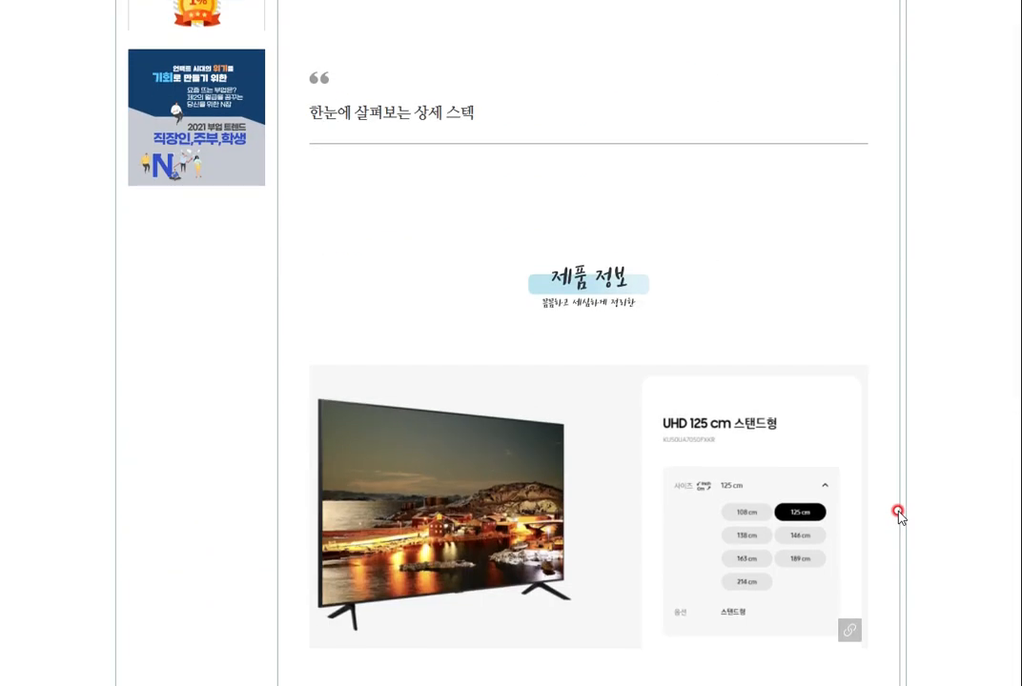
scroll(898, 511, "down", 3)
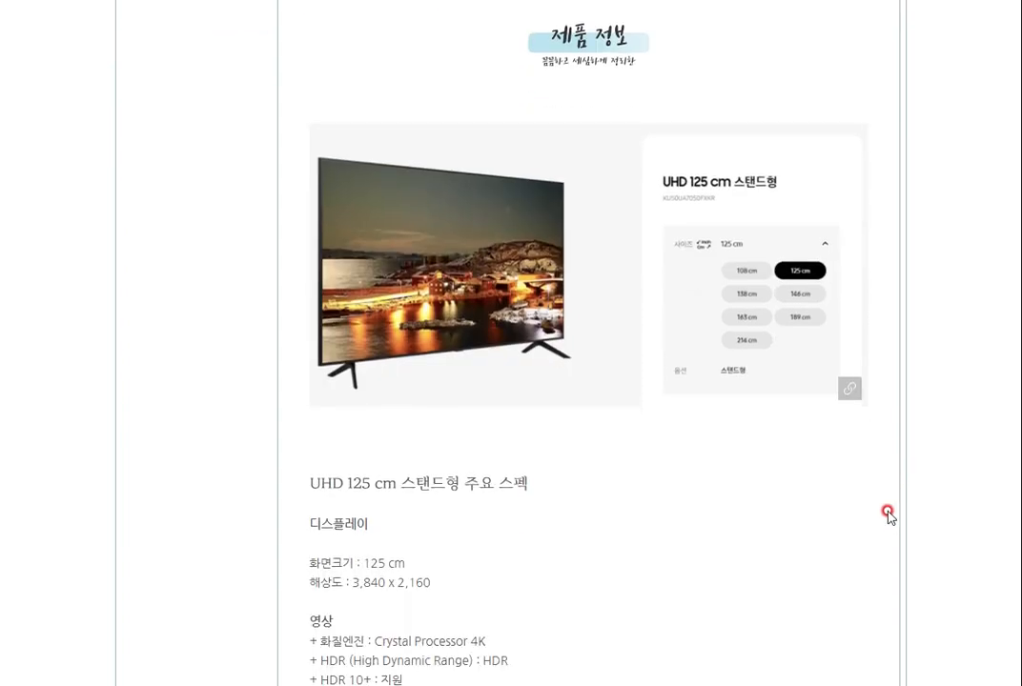
scroll(887, 512, "down", 4)
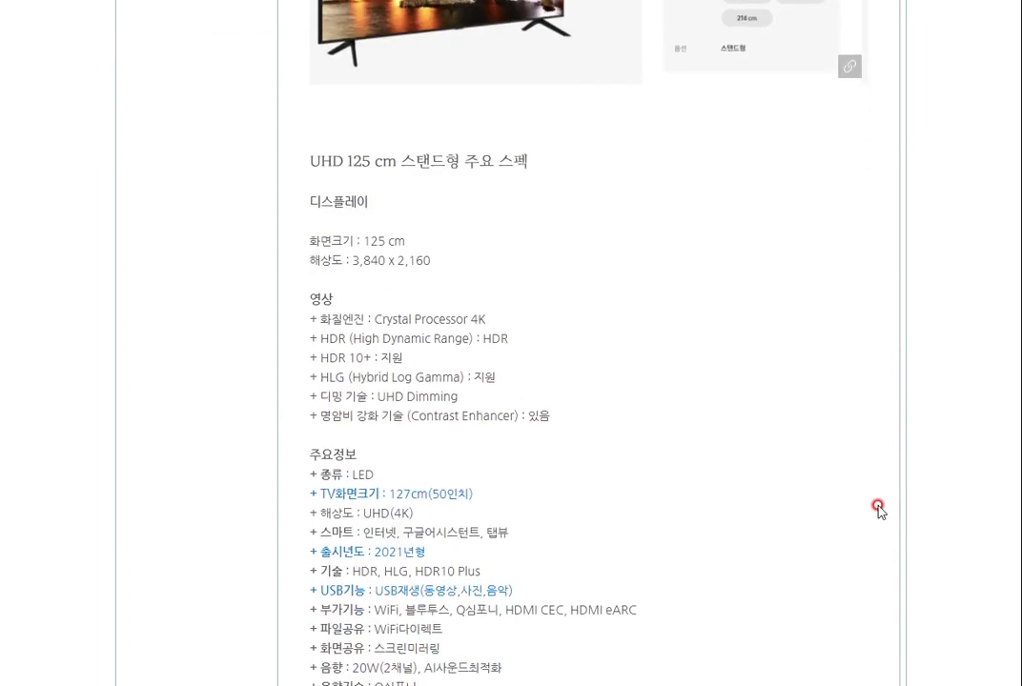
Review the post from the main specification list through the product video to the color, FHD/UHD and HDR/SDR comparisons
scroll(877, 508, "down", 3)
scroll(875, 509, "down", 5)
scroll(870, 508, "down", 5)
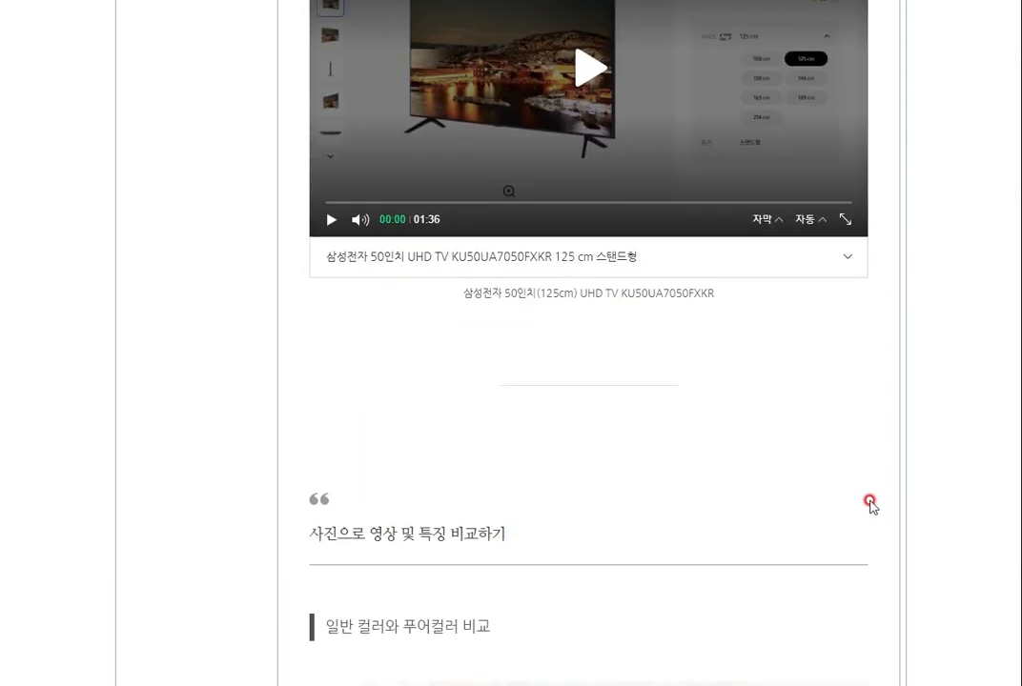
scroll(857, 506, "down", 4)
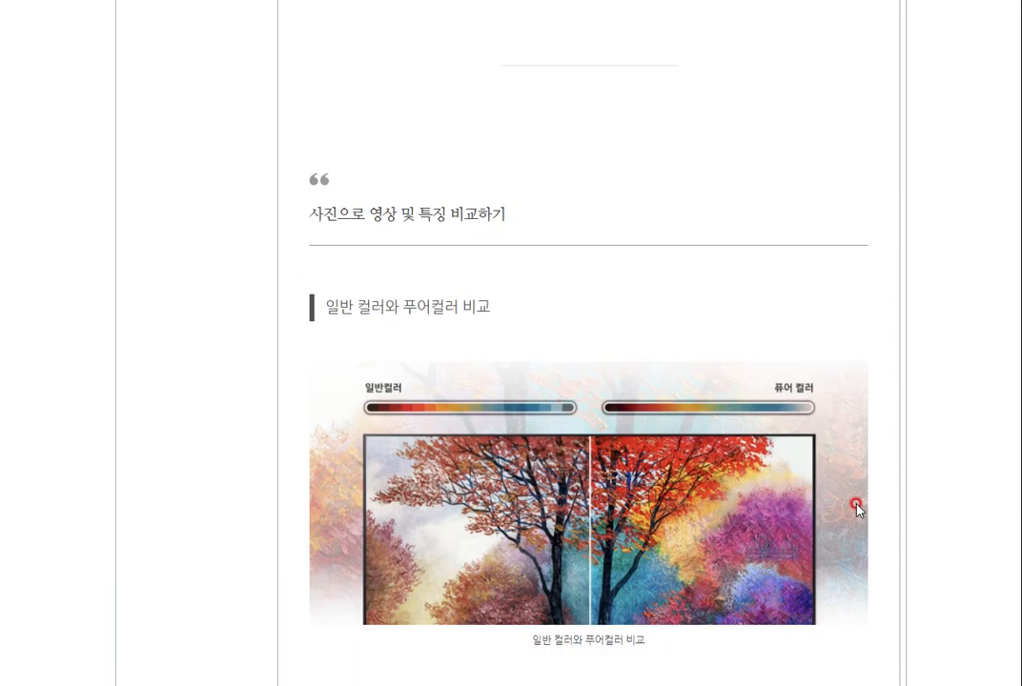
scroll(857, 507, "down", 14)
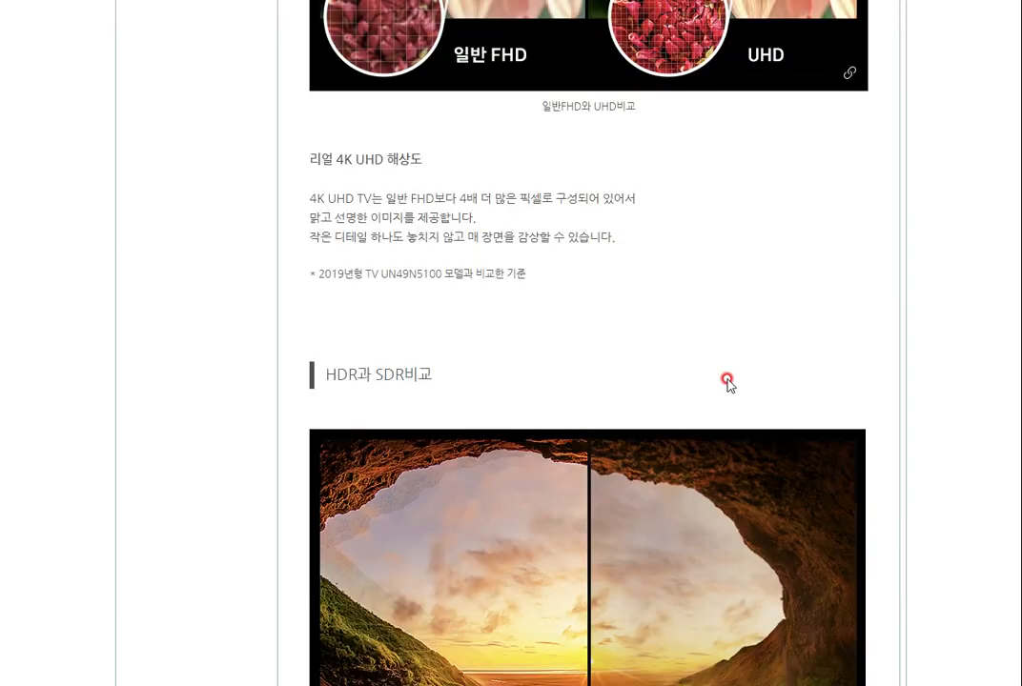
scroll(839, 397, "down", 5)
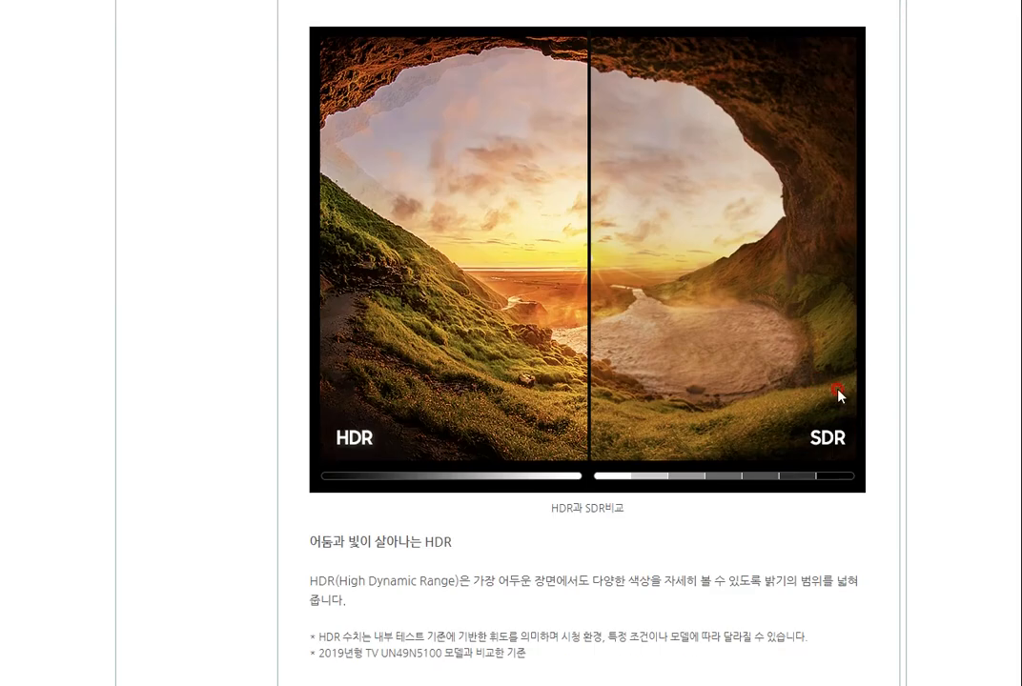
scroll(842, 393, "up", 18)
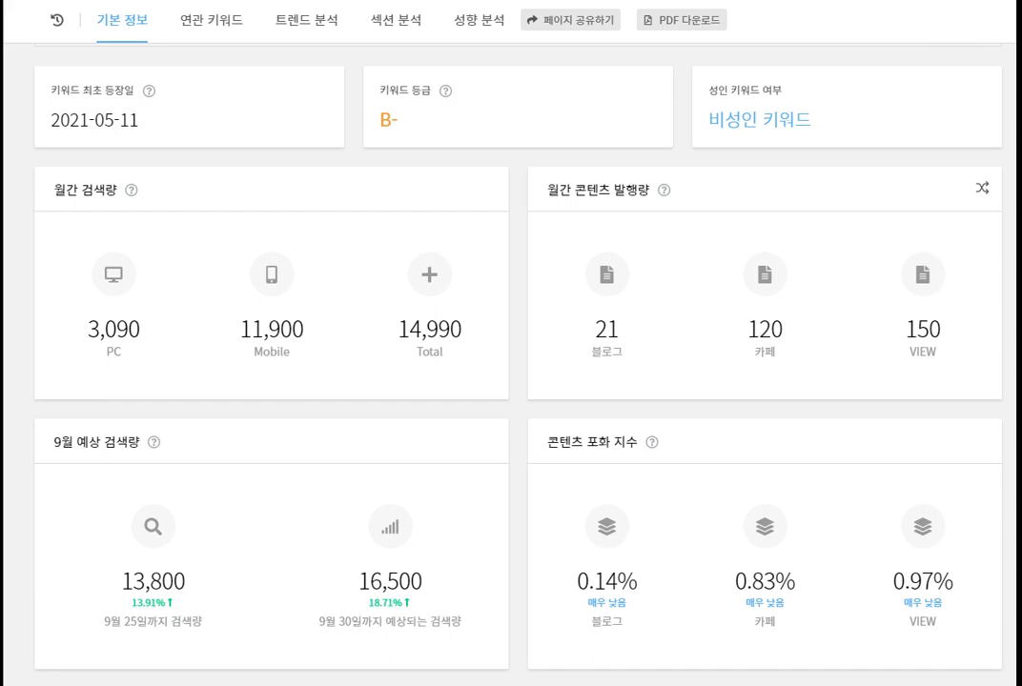
Examine the keyword analysis page's monthly search volume, content saturation, related keywords, search trend and monthly and weekday search ratios
scroll(737, 390, "down", 1)
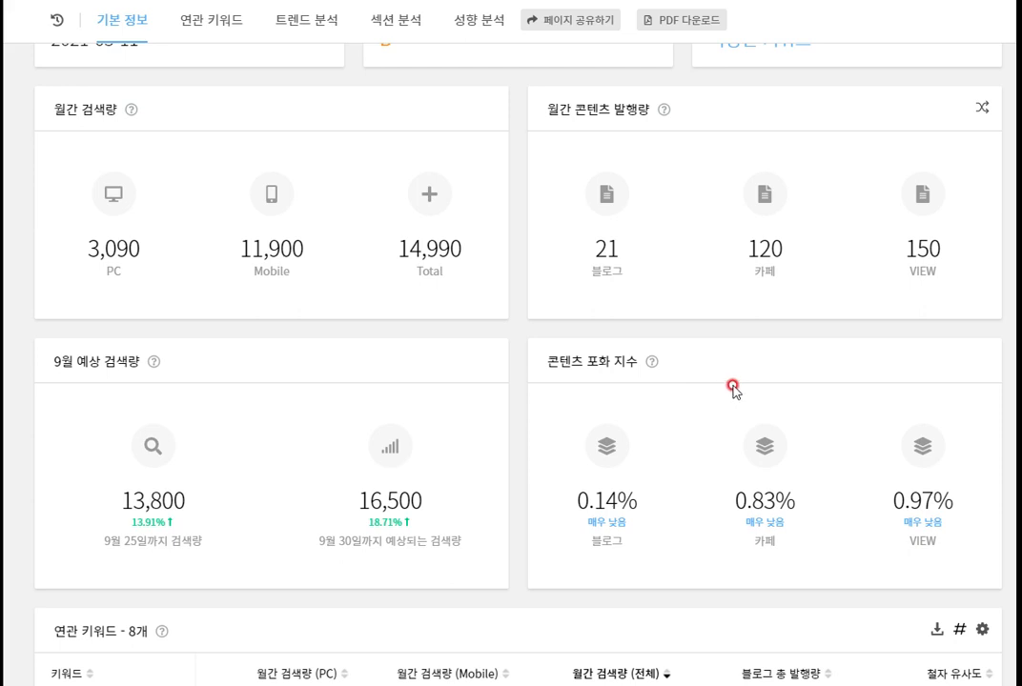
scroll(731, 386, "down", 8)
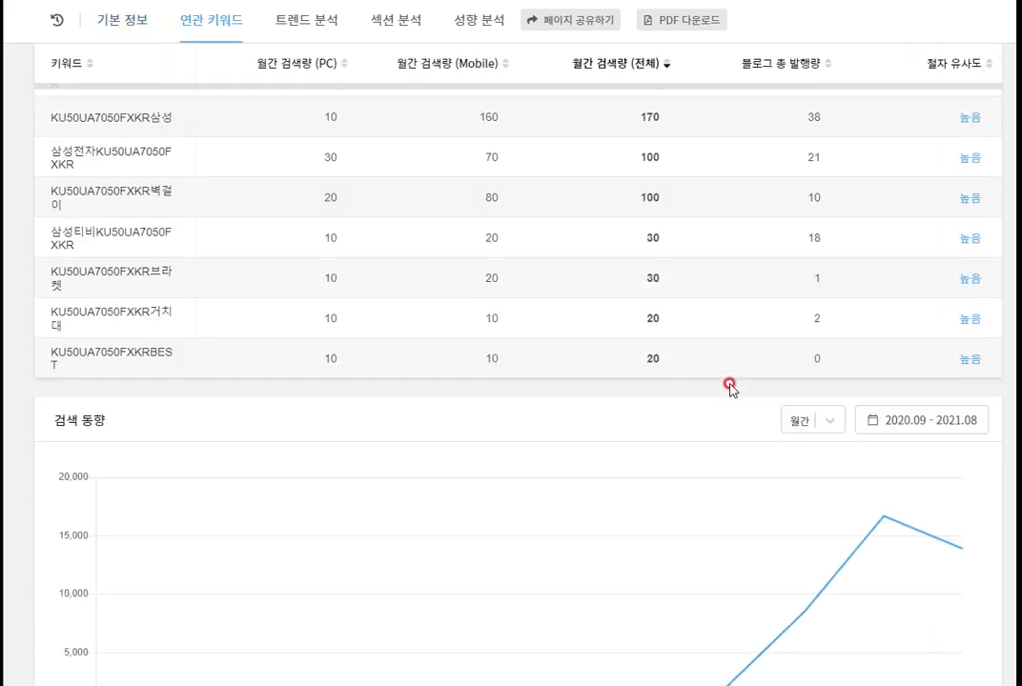
scroll(730, 386, "down", 3)
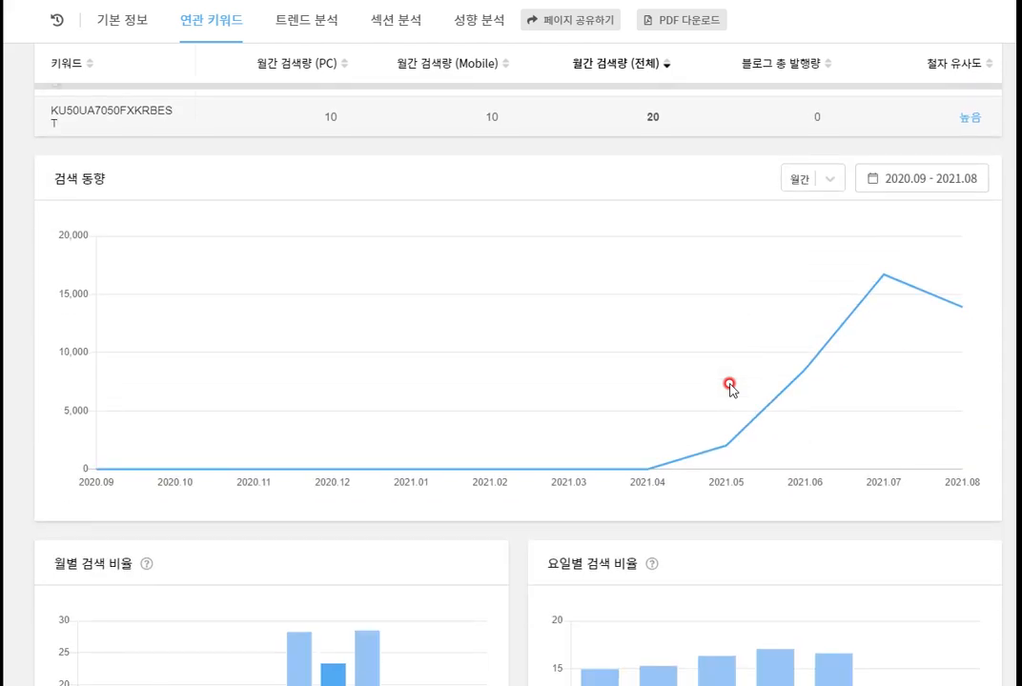
scroll(730, 386, "down", 5)
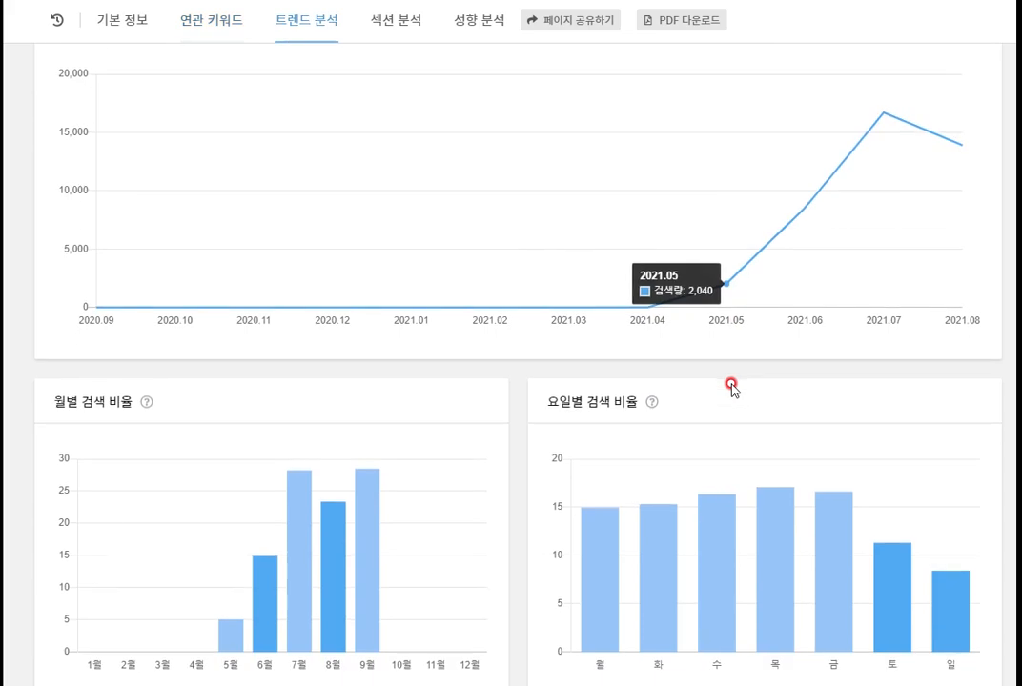
scroll(732, 383, "down", 2)
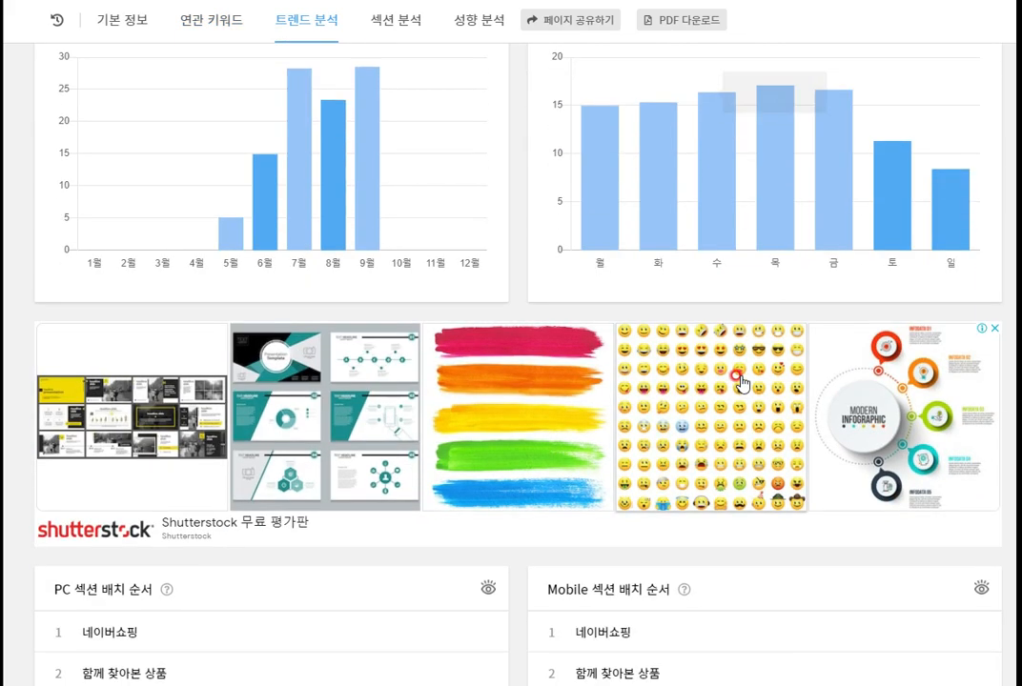
scroll(747, 399, "up", 18)
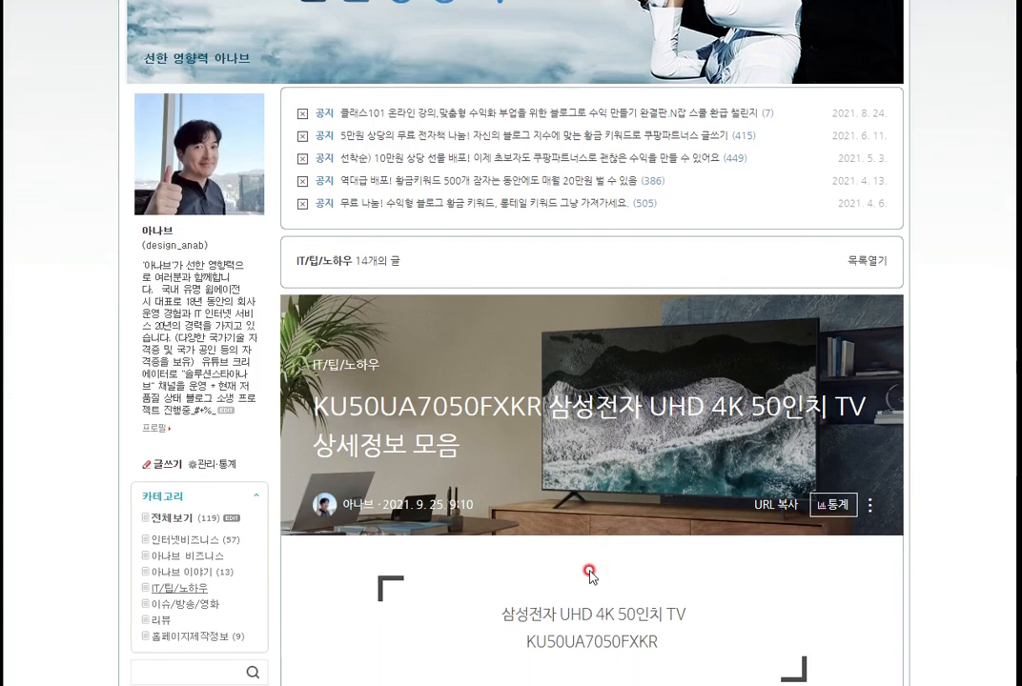
Highlight the model number KU50UA7050FXKR at the start of the blog post title
scroll(591, 574, "down", 1)
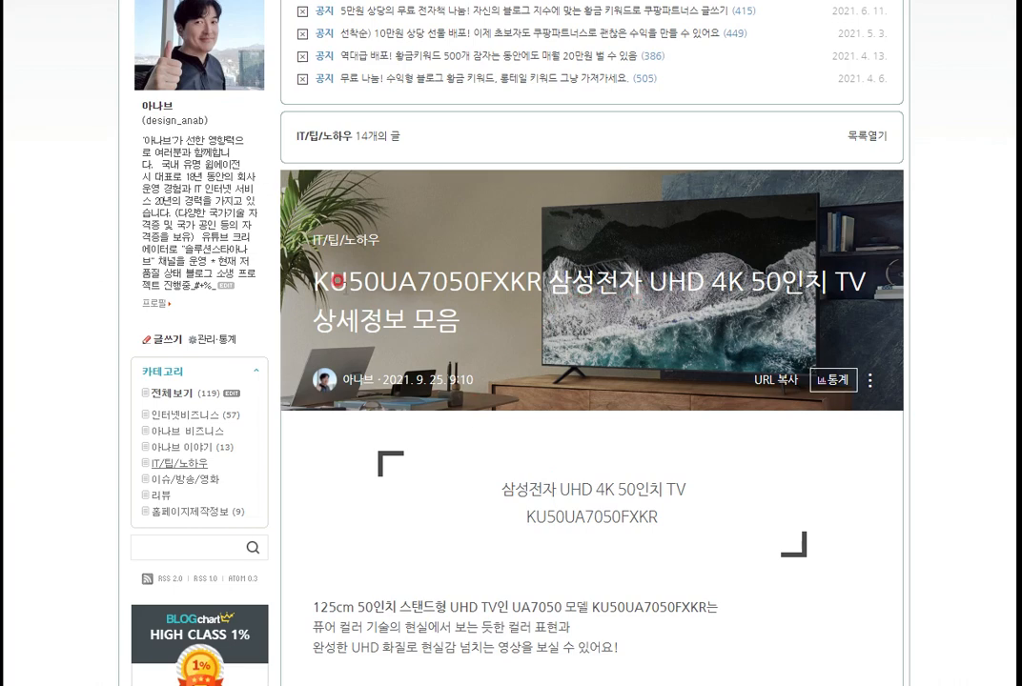
left_click_drag(316, 281, 544, 280)
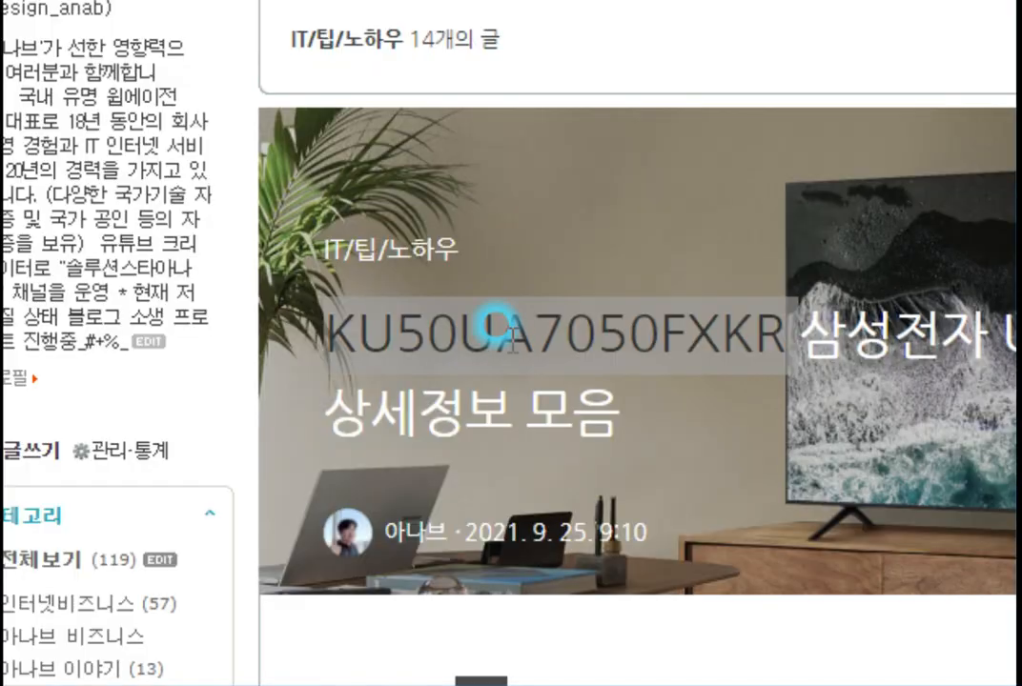
left_click(795, 169)
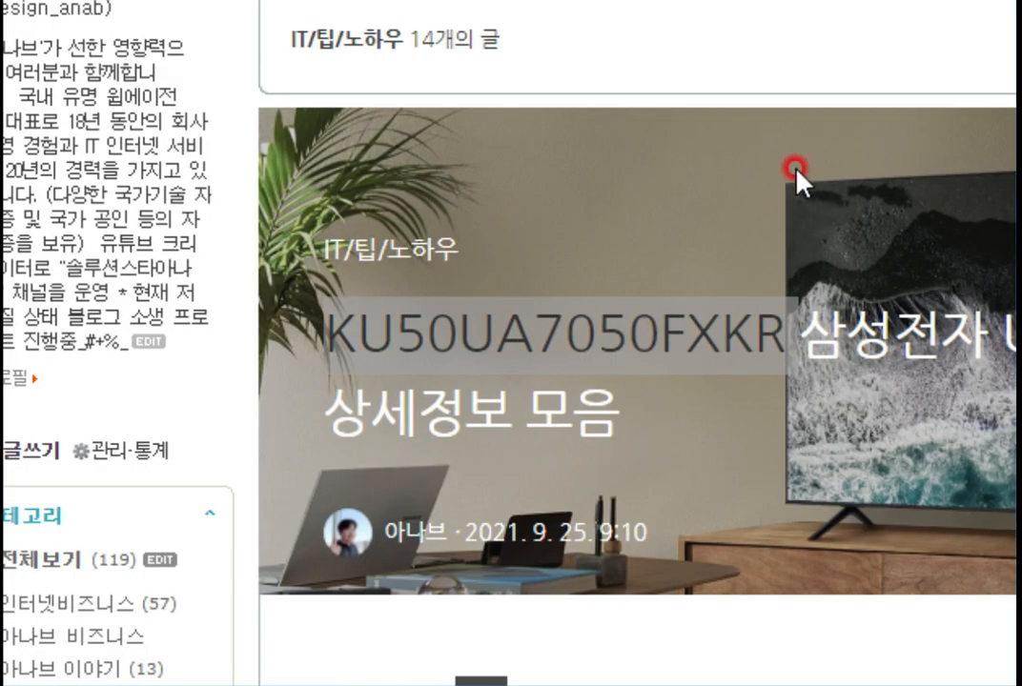
left_click(671, 402)
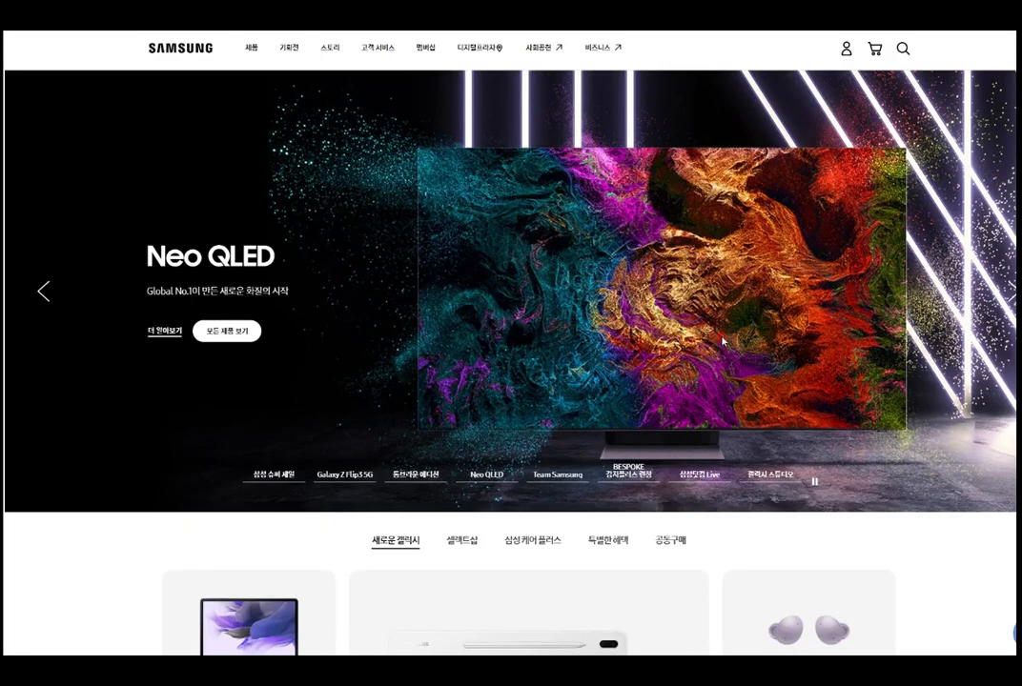
Look over the Samsung website's home page, from the main banner through the new Galaxy products to the 모바일 & PC section
scroll(705, 362, "down", 3)
scroll(658, 412, "up", 3)
scroll(737, 463, "down", 5)
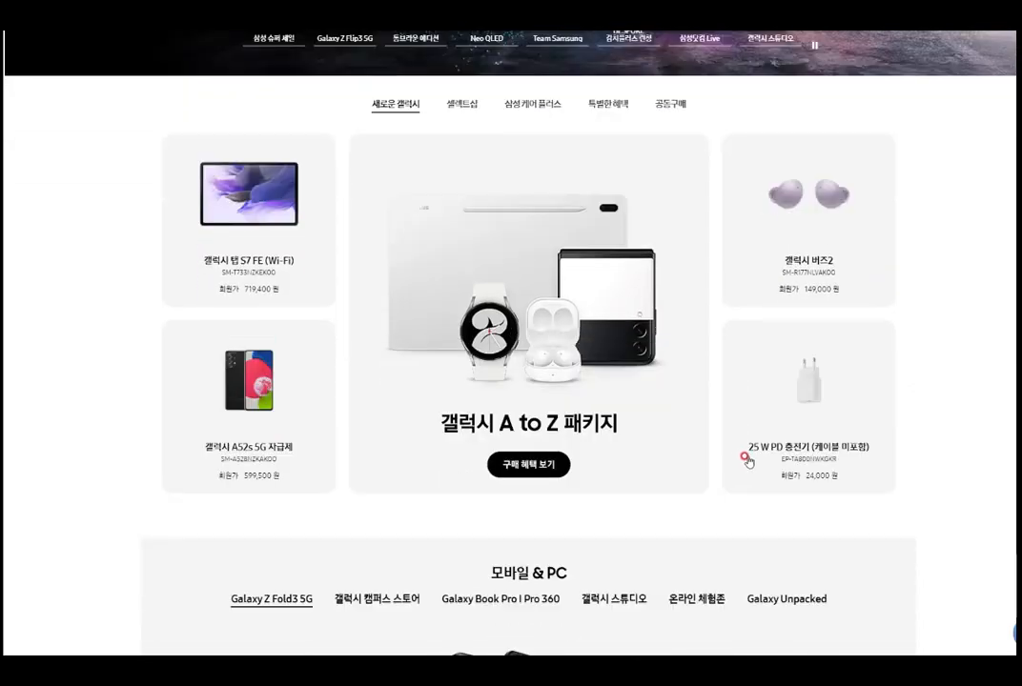
scroll(744, 457, "down", 1)
scroll(745, 462, "down", 2)
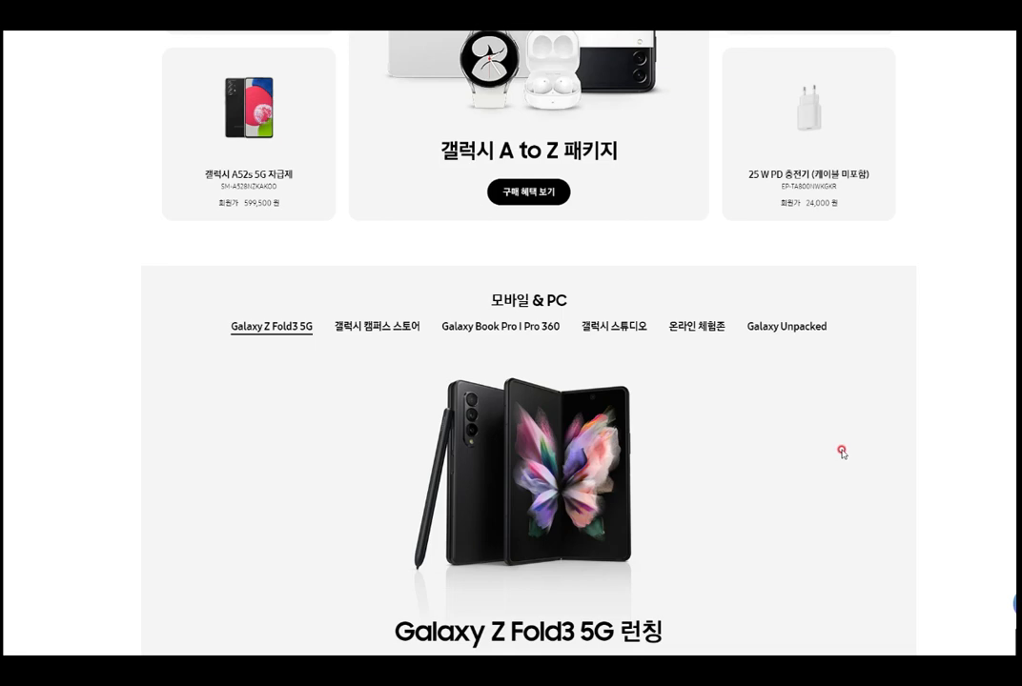
scroll(750, 465, "up", 4)
scroll(748, 465, "up", 1)
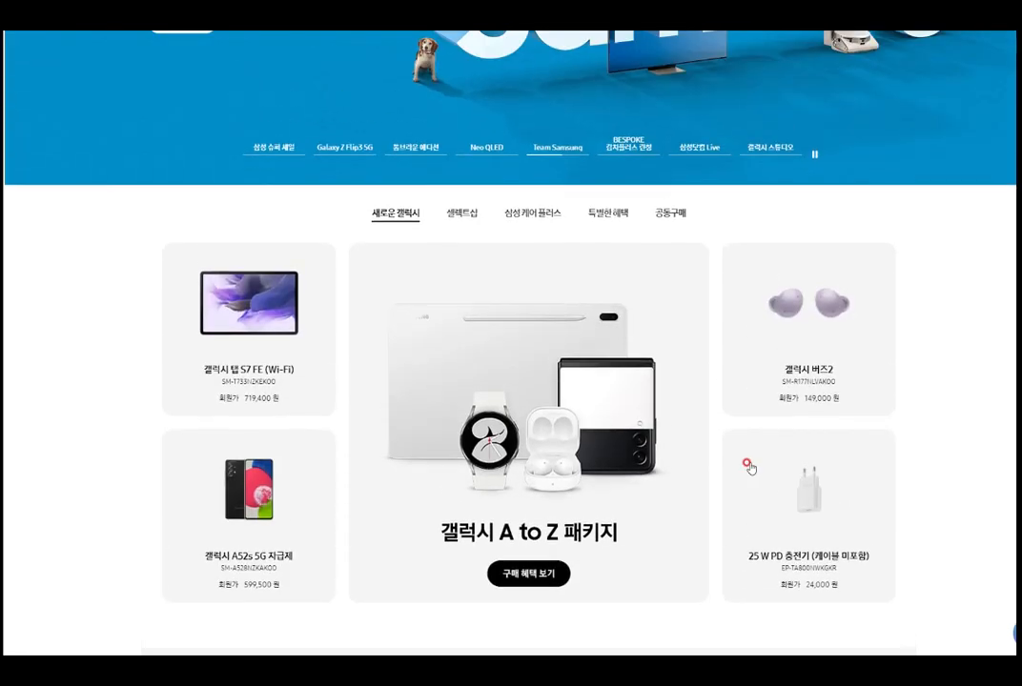
scroll(749, 464, "up", 4)
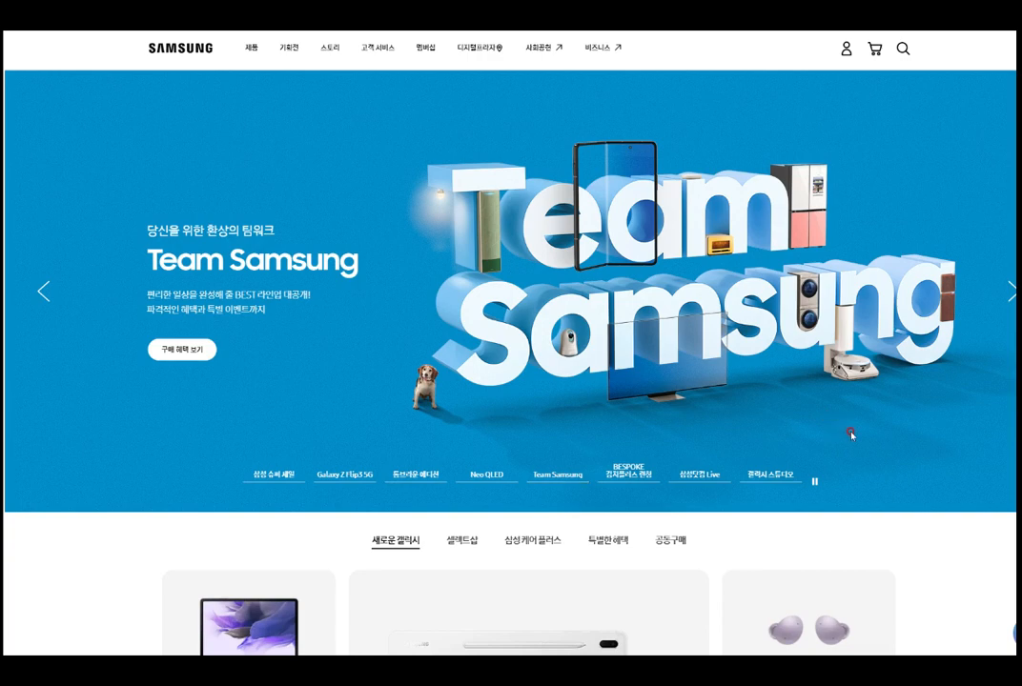
scroll(634, 279, "down", 2)
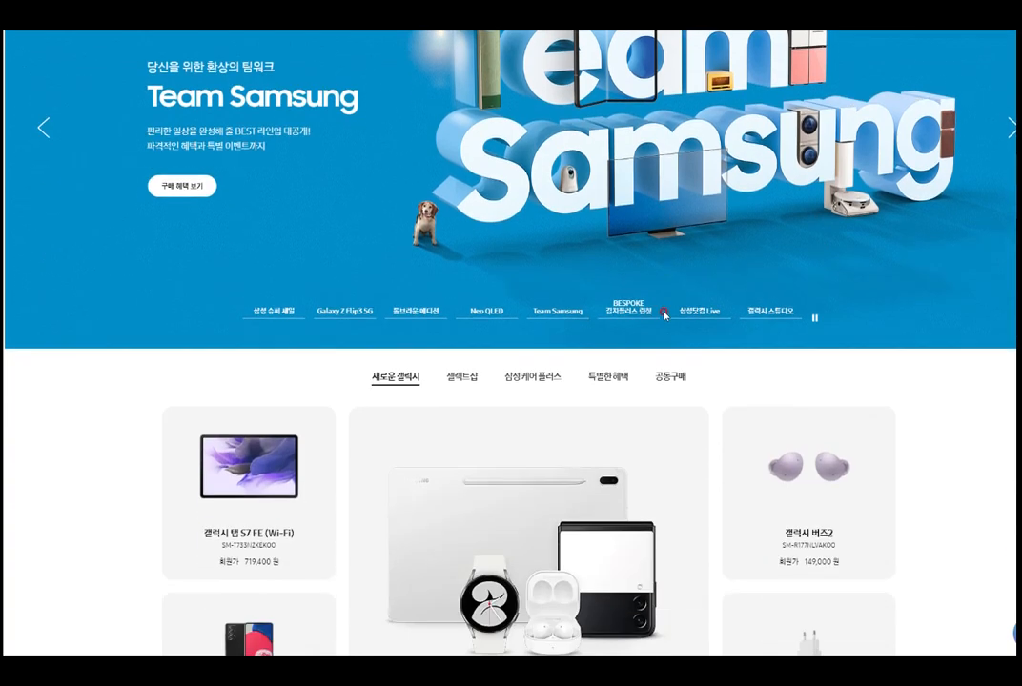
scroll(576, 282, "up", 2)
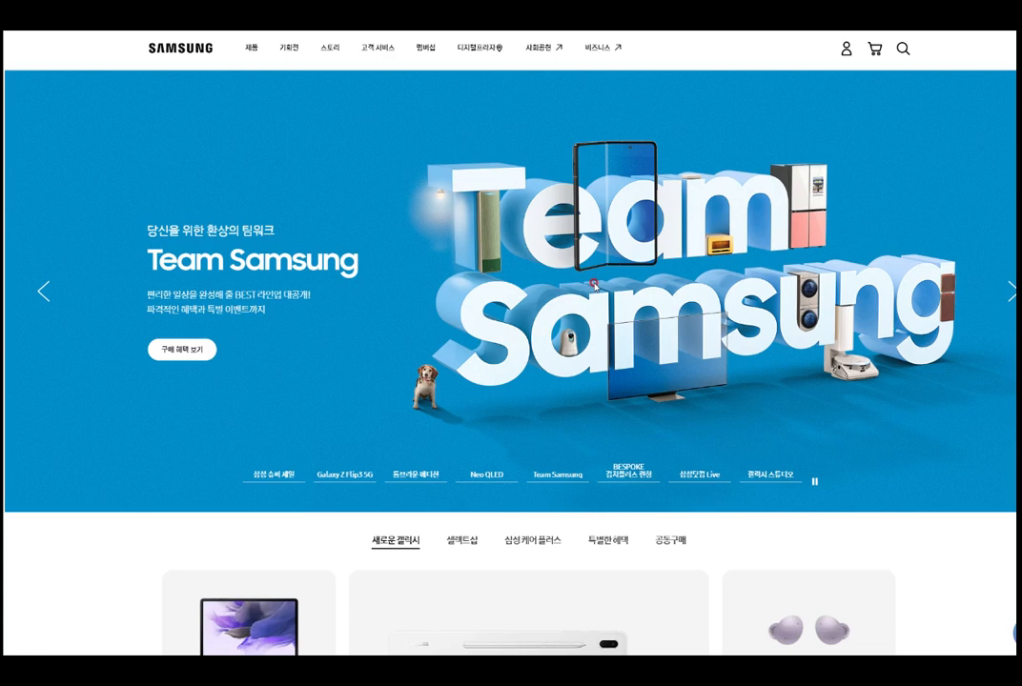
scroll(593, 283, "down", 4)
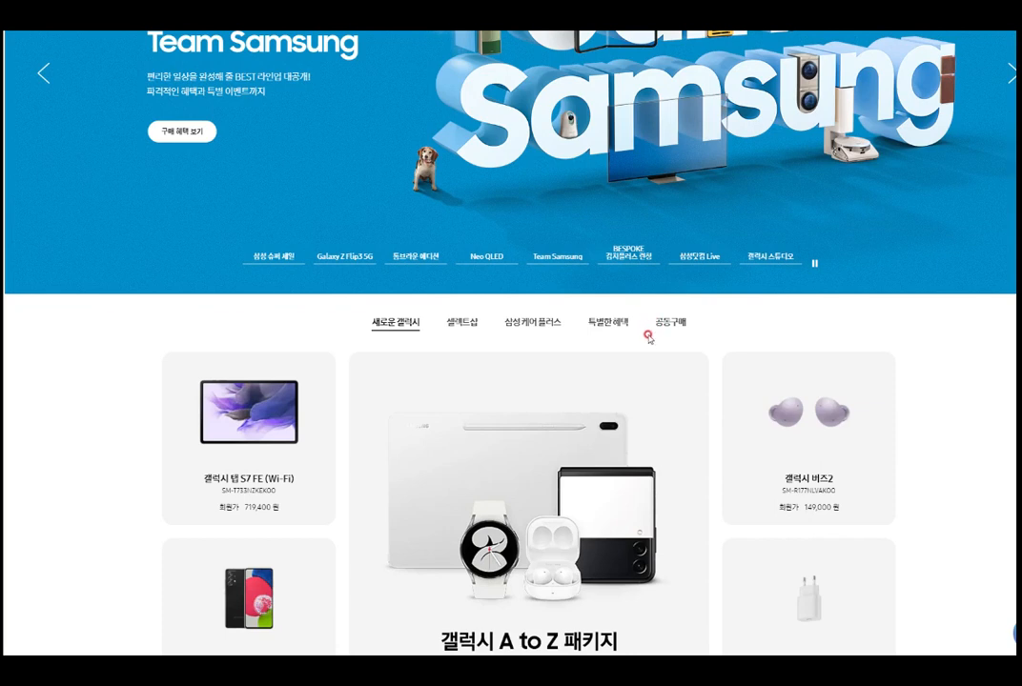
scroll(635, 360, "down", 4)
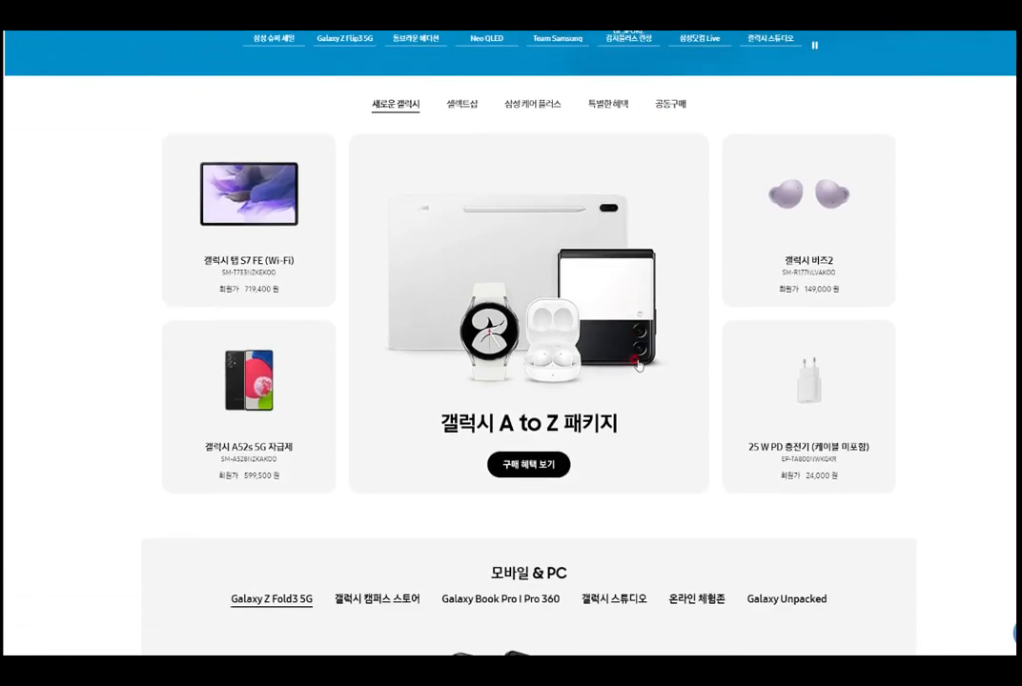
scroll(629, 352, "up", 8)
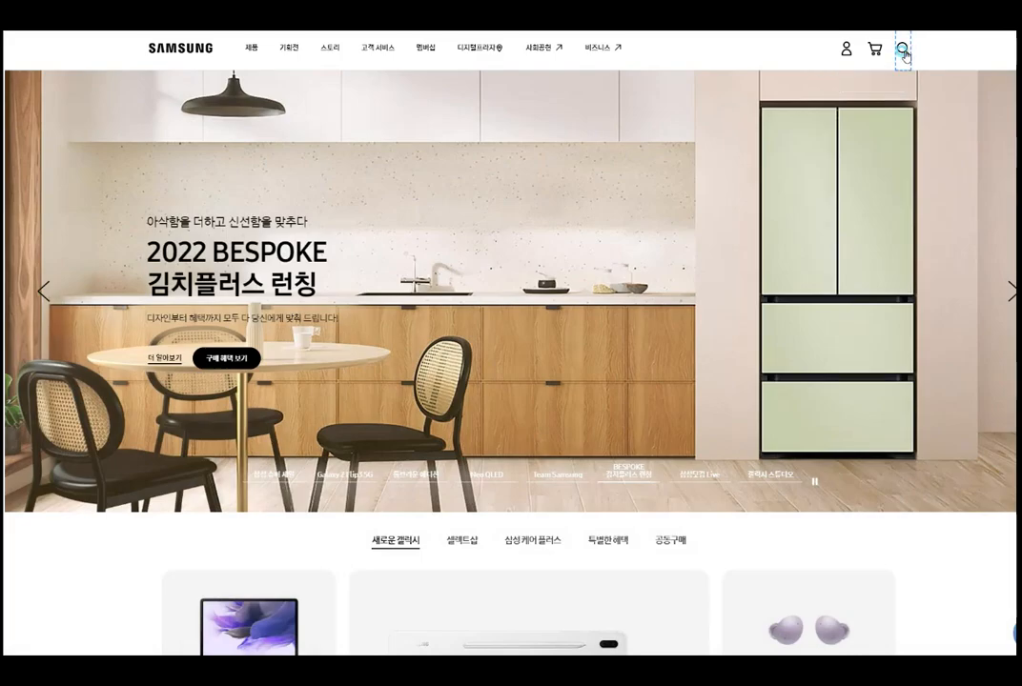
Open the 전체 TV product list from the TV group of Samsung's TV&오디오 category
left_click(903, 48)
left_click(499, 164)
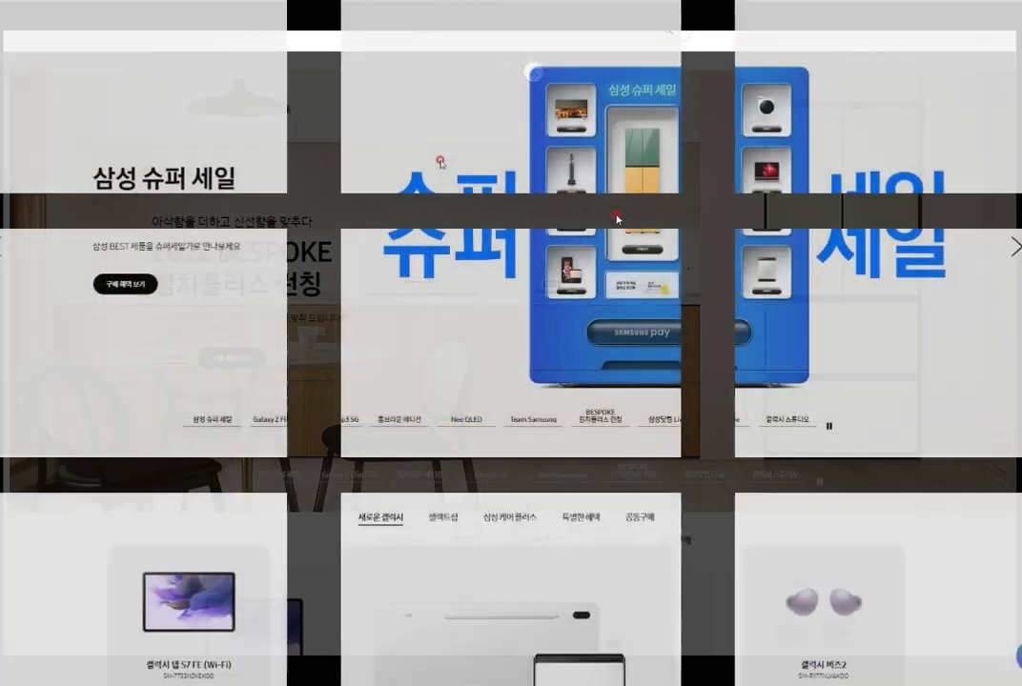
left_click(245, 69)
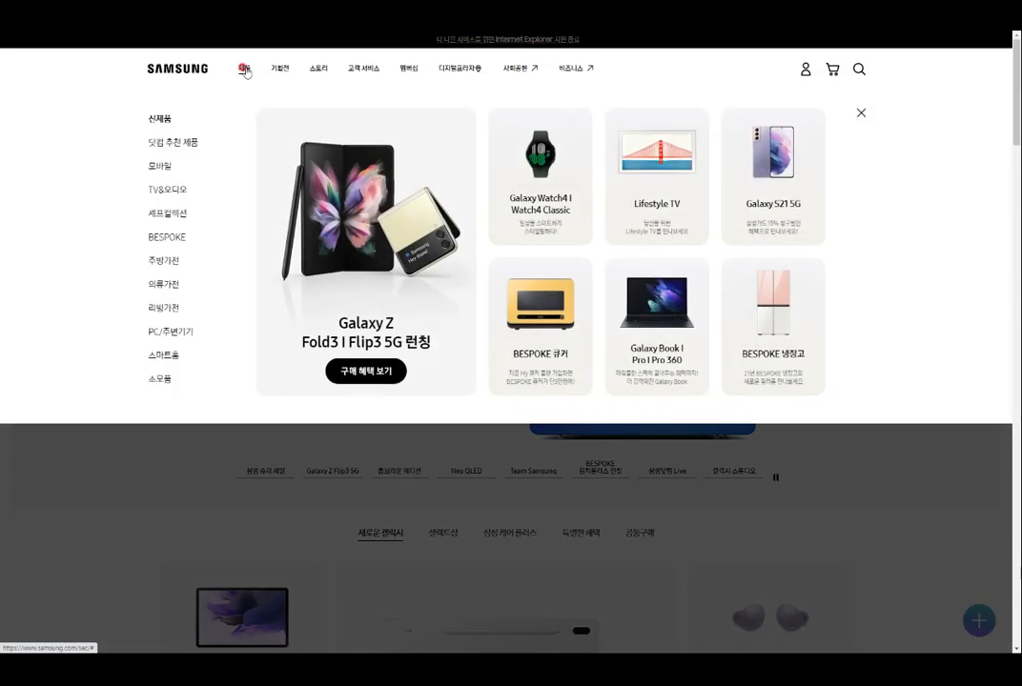
mouse_move(186, 191)
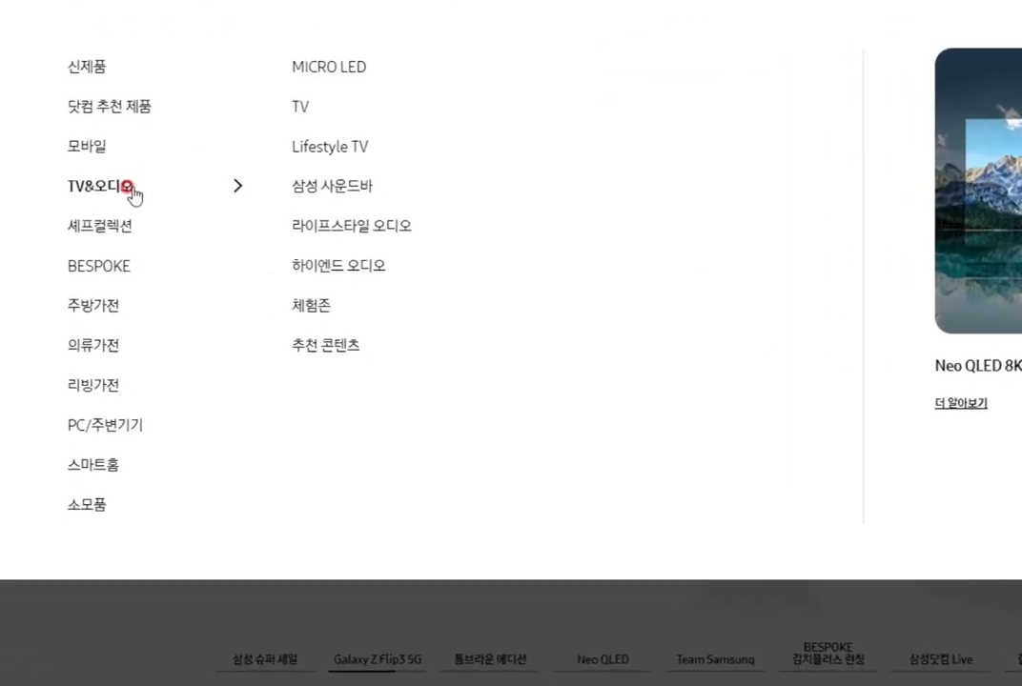
mouse_move(302, 109)
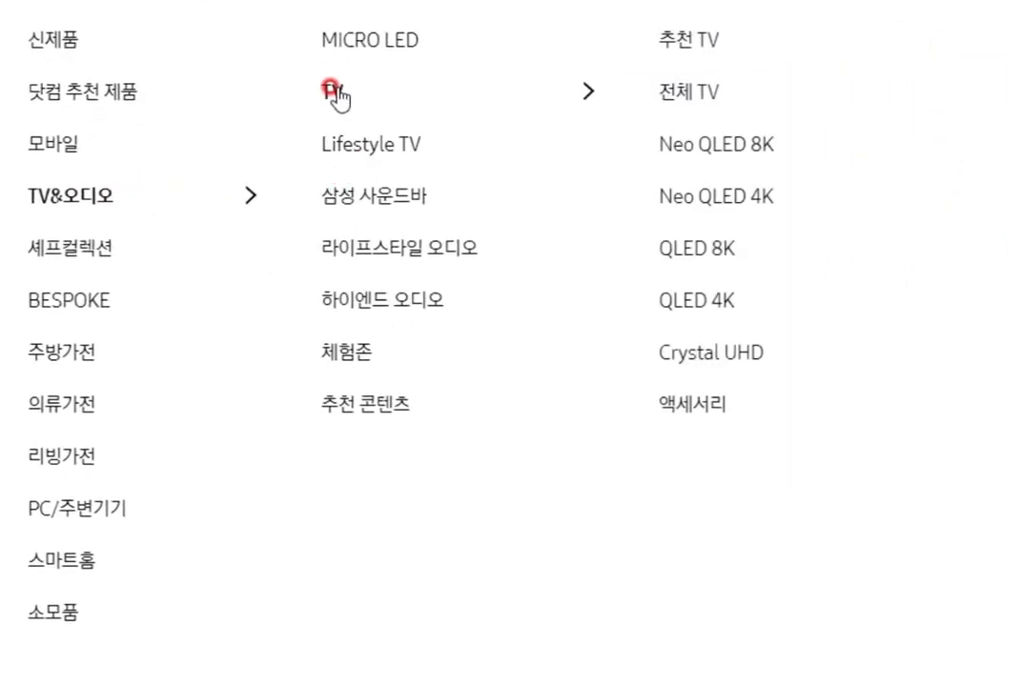
left_click(701, 95)
Filter the TV list by type UHD and resolution 4K(UHD)
scroll(272, 367, "down", 1)
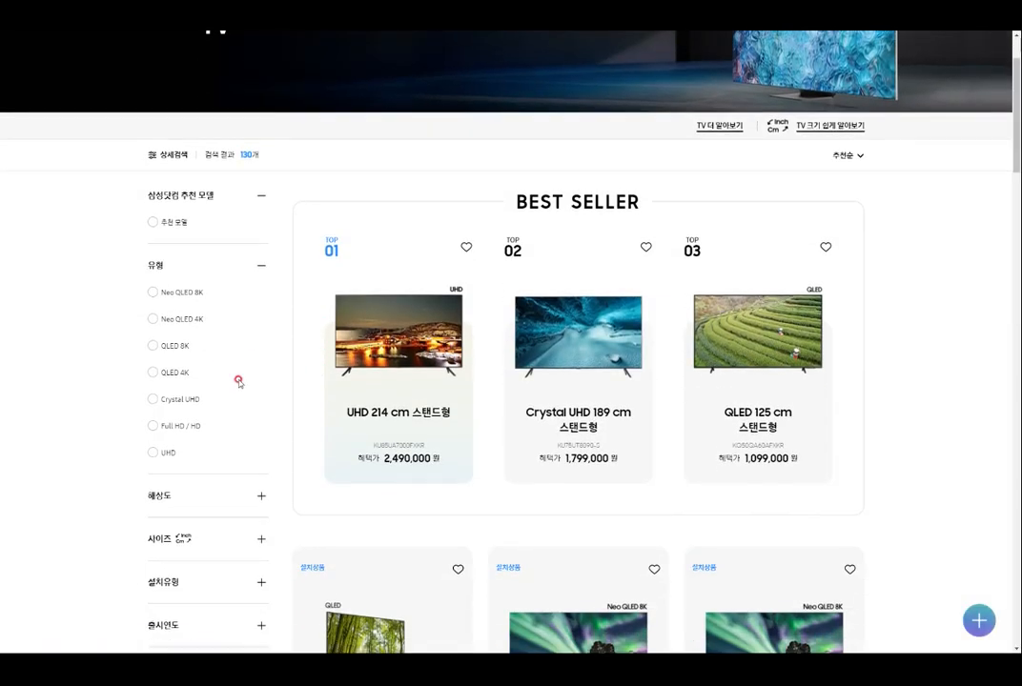
scroll(194, 427, "down", 1)
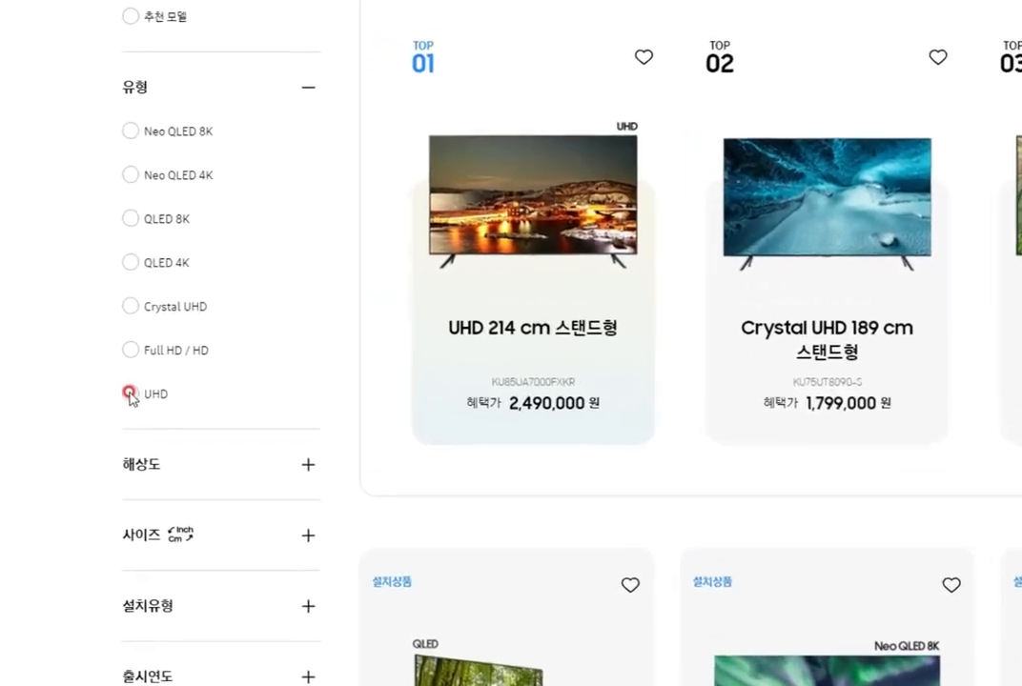
left_click(152, 433)
scroll(466, 480, "down", 2)
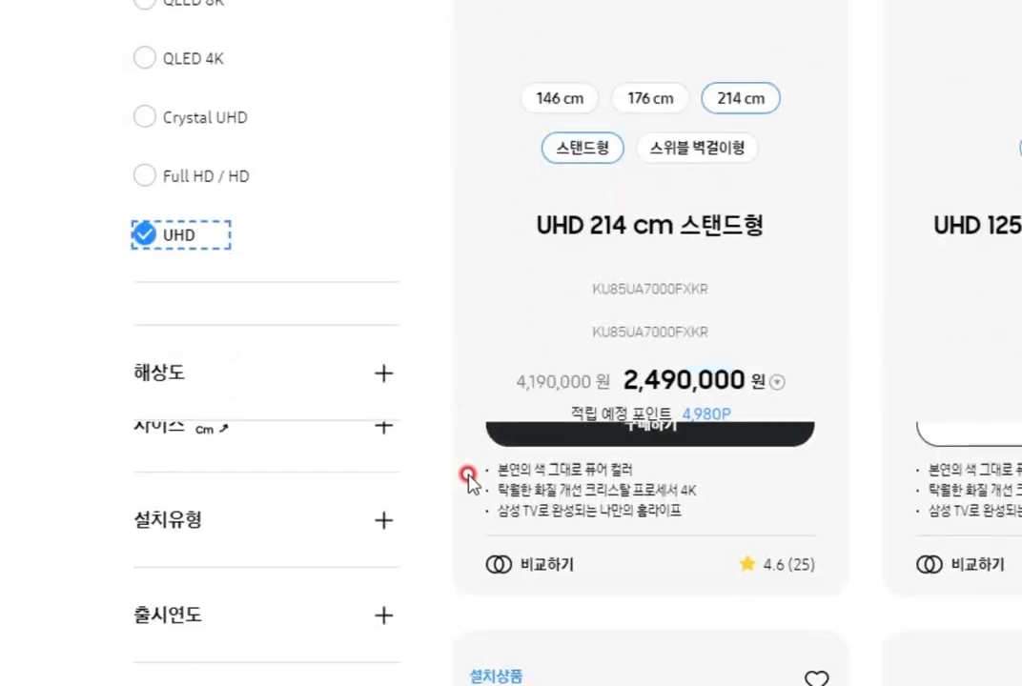
left_click(381, 310)
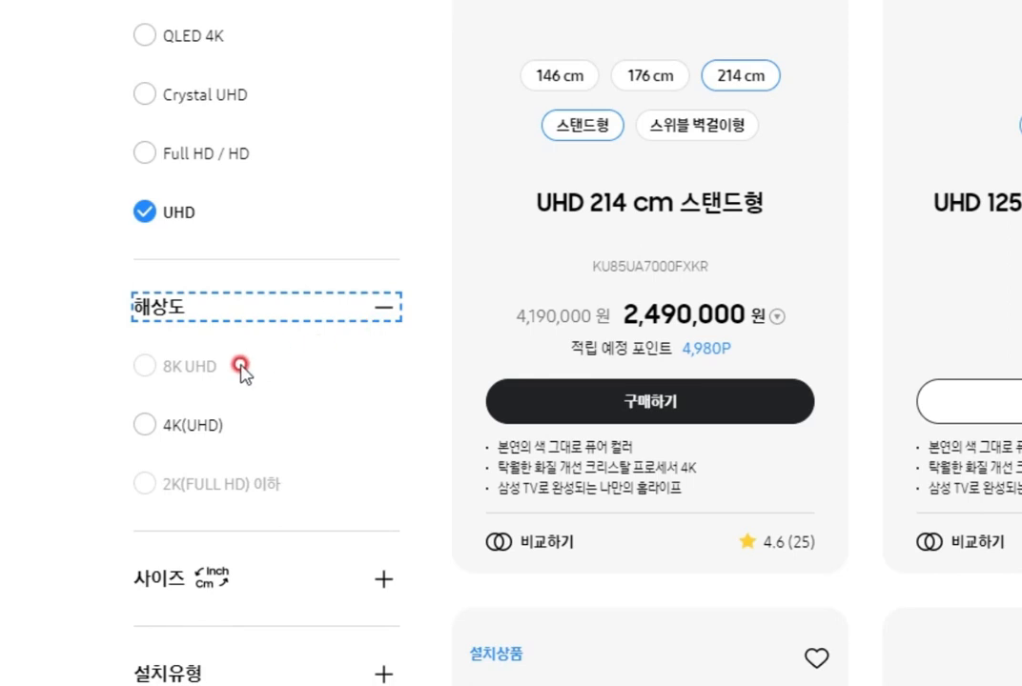
left_click(145, 424)
Filter the TV list by size 127 cm 이하 and locate the KU50UA7050FXKR model among the products
scroll(440, 486, "down", 1)
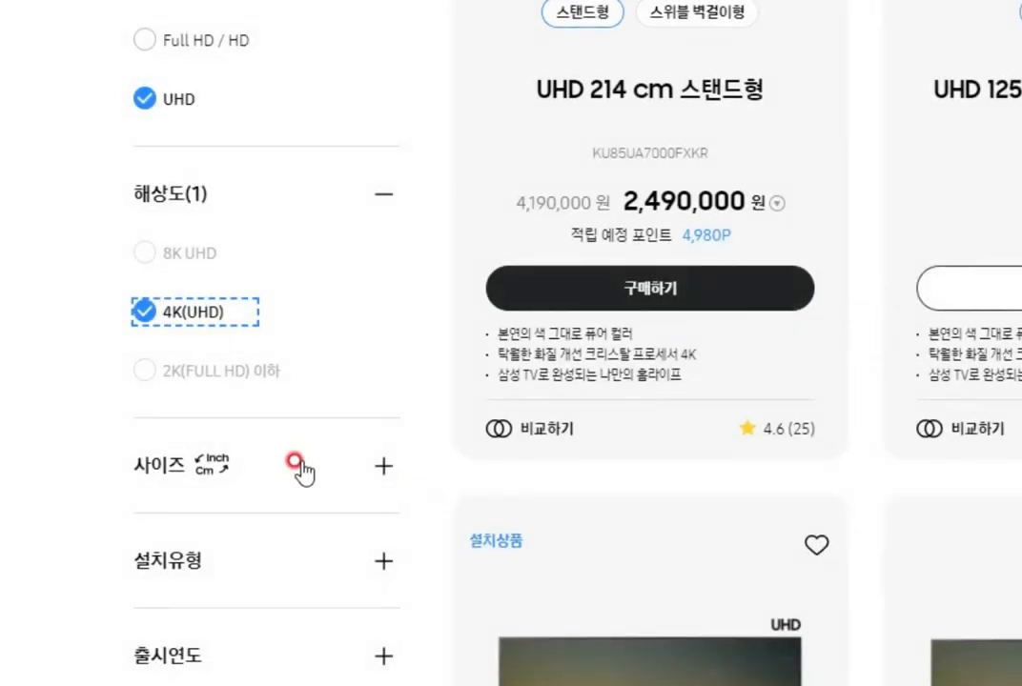
left_click(297, 467)
left_click(144, 526)
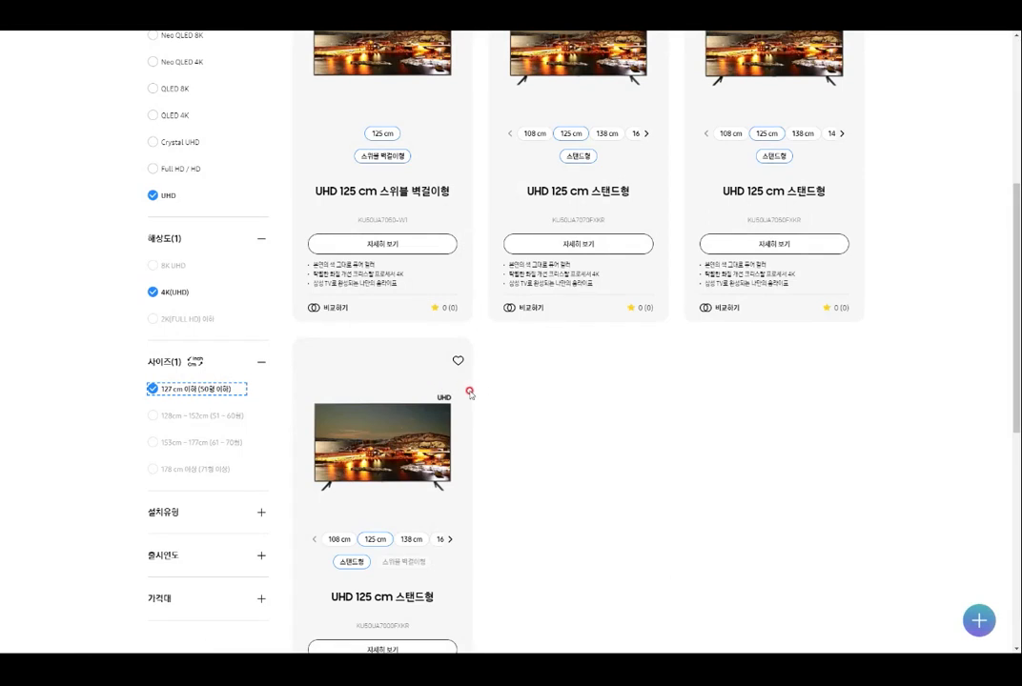
scroll(588, 366, "up", 2)
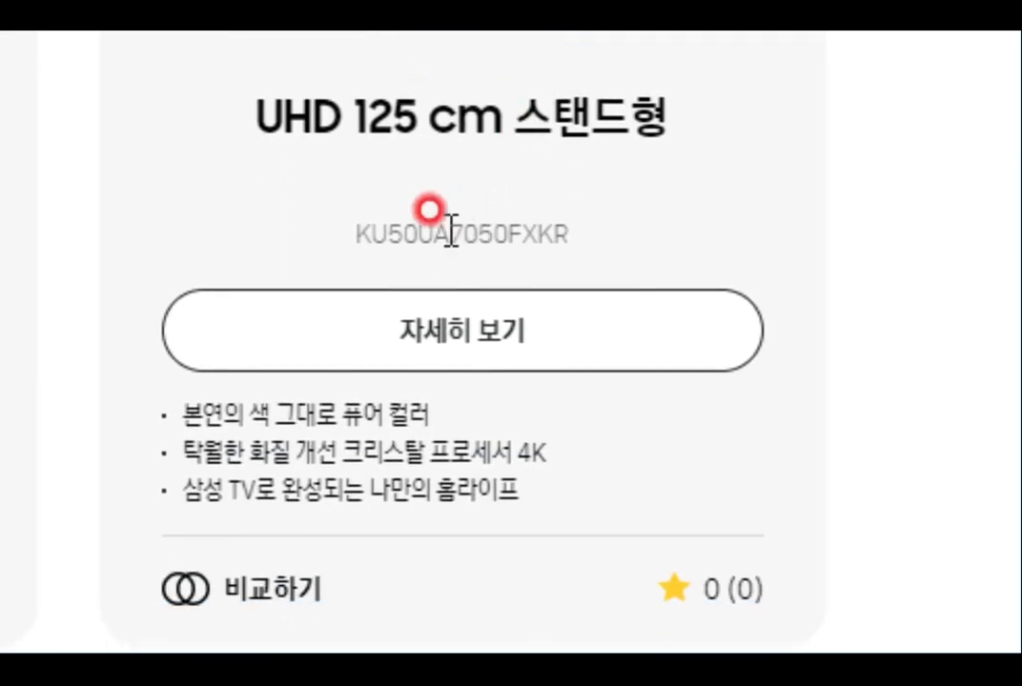
Copy the model number KU50UA7050FXKR from the UHD 125 cm 스탠드형 product card
double_click(471, 235)
right_click(529, 246)
left_click(611, 274)
left_click(702, 246)
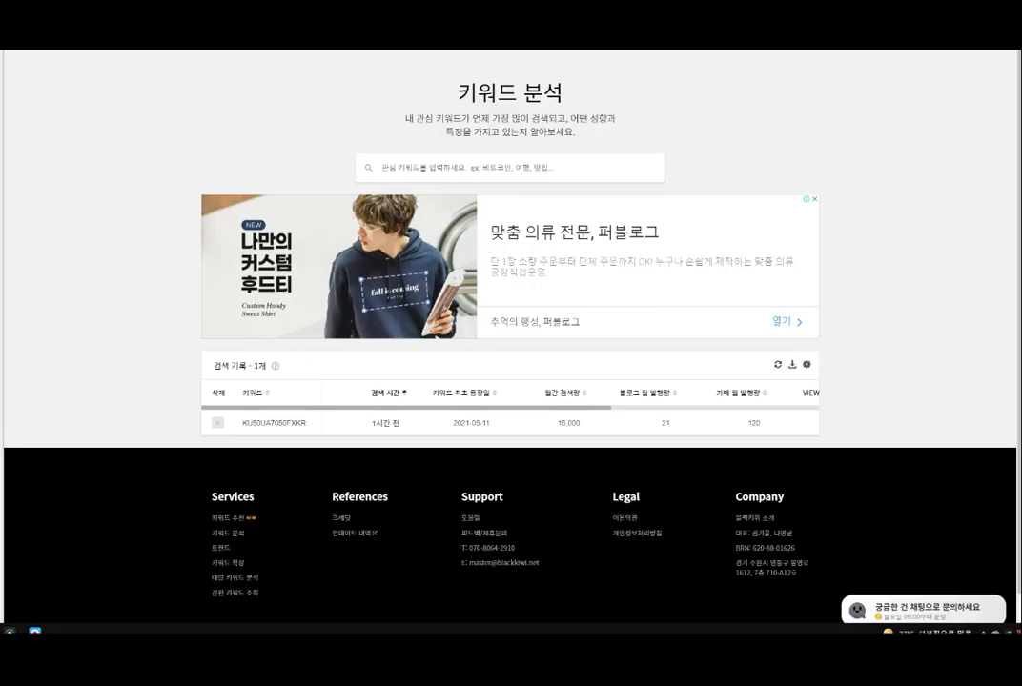
Switch to BlackKiwi and run a 키워드 분석 on the copied model number KU50UA7050FXKR
scroll(803, 215, "down", 1)
scroll(803, 213, "up", 1)
scroll(803, 213, "down", 1)
scroll(803, 212, "up", 1)
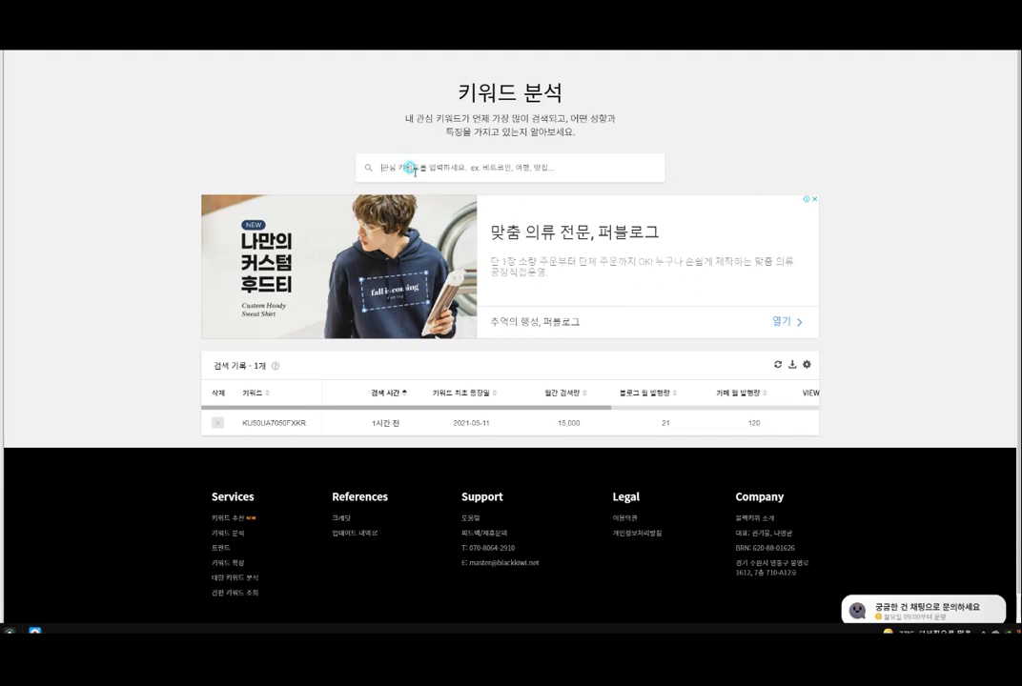
left_click(413, 167)
key("ctrl+v")
key("Return")
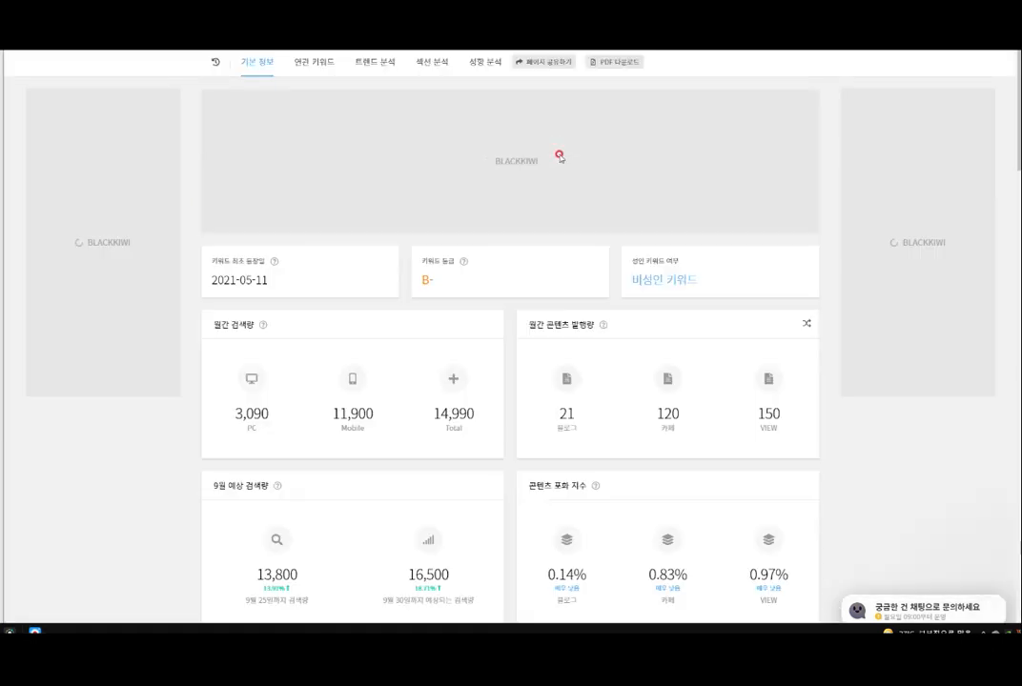
Review the BlackKiwi report for the keyword, from search volume and related keywords through trend, section and audience tendency charts
scroll(696, 297, "down", 2)
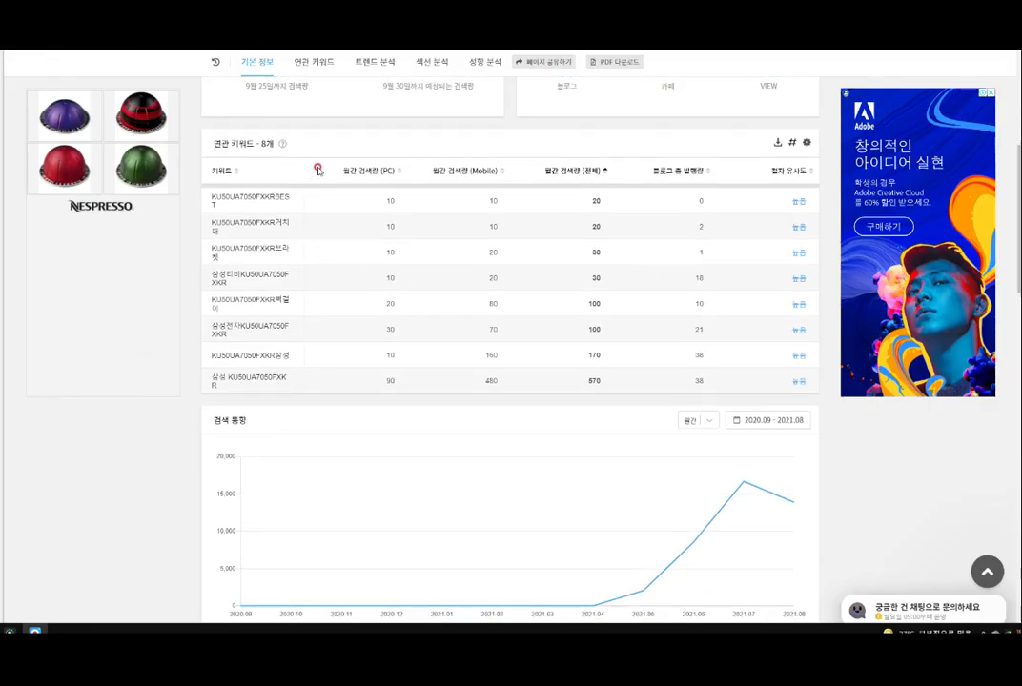
scroll(515, 229, "down", 5)
scroll(534, 215, "down", 1)
scroll(424, 458, "down", 2)
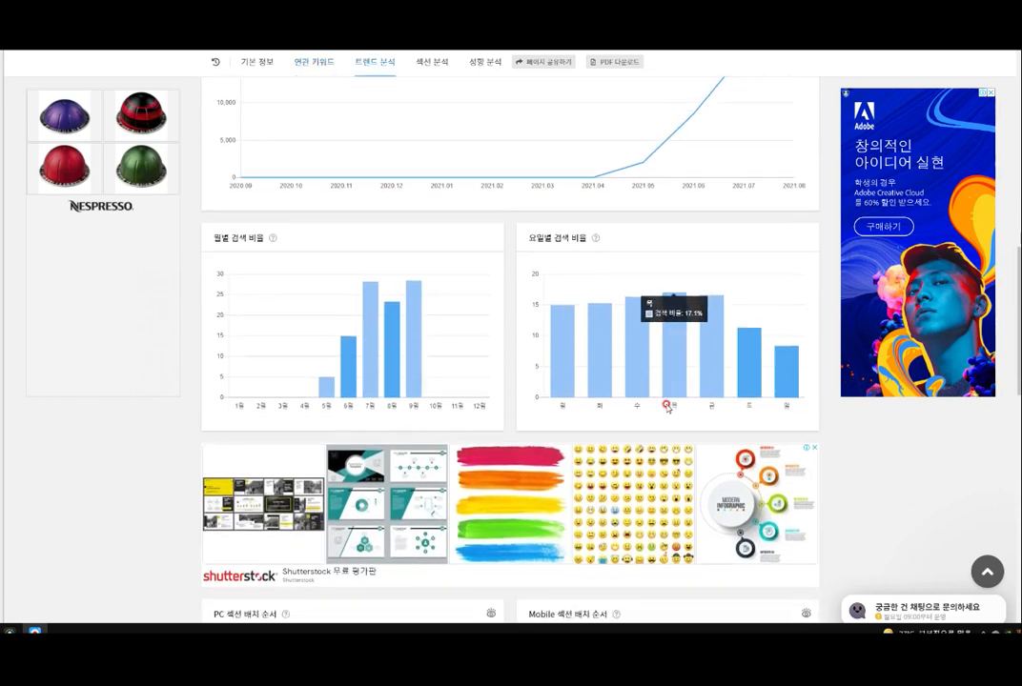
scroll(666, 410, "down", 5)
scroll(667, 417, "down", 2)
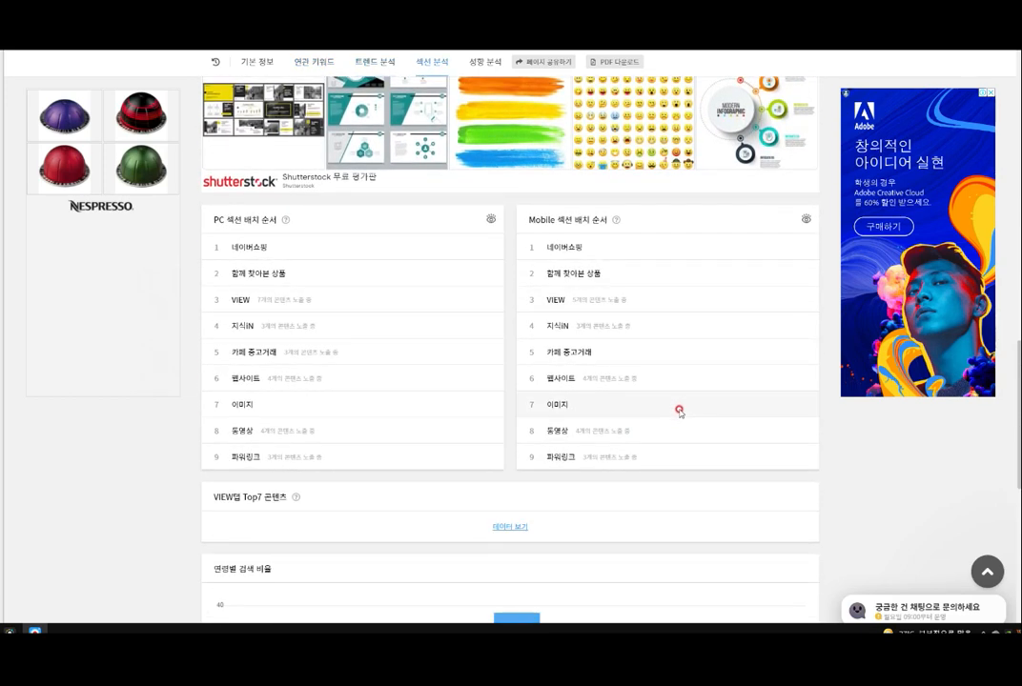
scroll(680, 420, "down", 6)
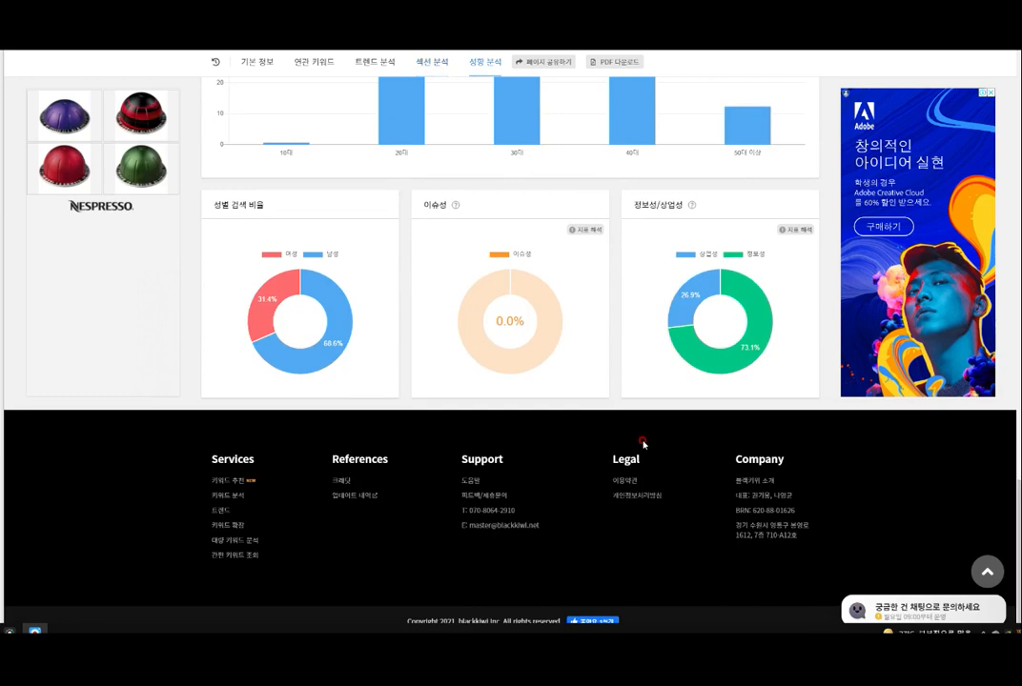
scroll(640, 441, "up", 4)
scroll(648, 439, "up", 15)
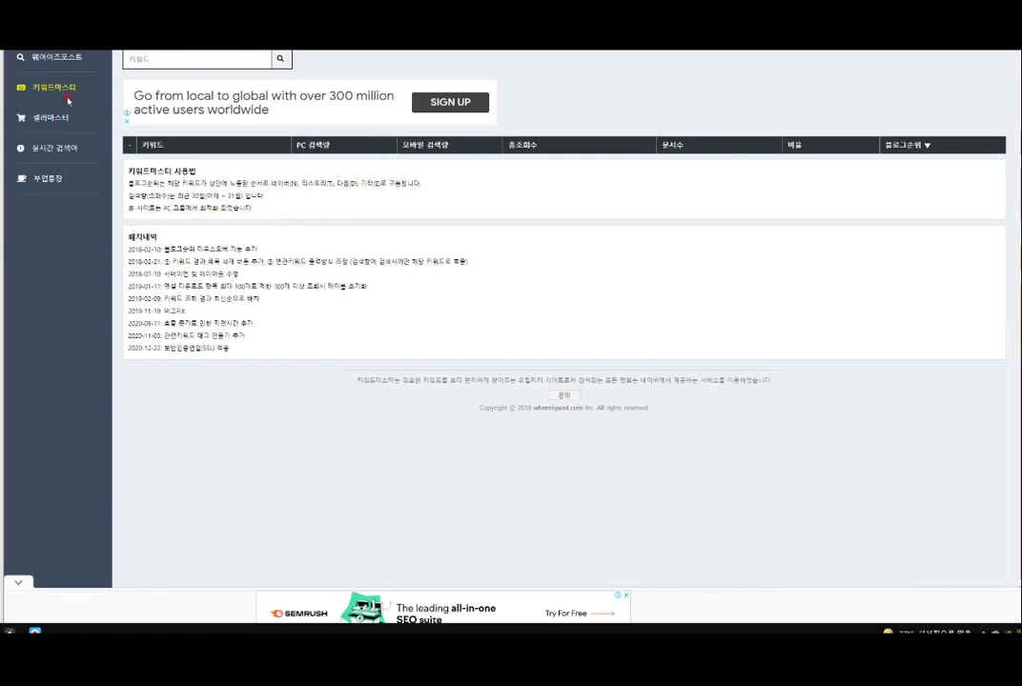
Look up KU50UA7050FXKR in whereispost's 키워드마스터
left_click(62, 118)
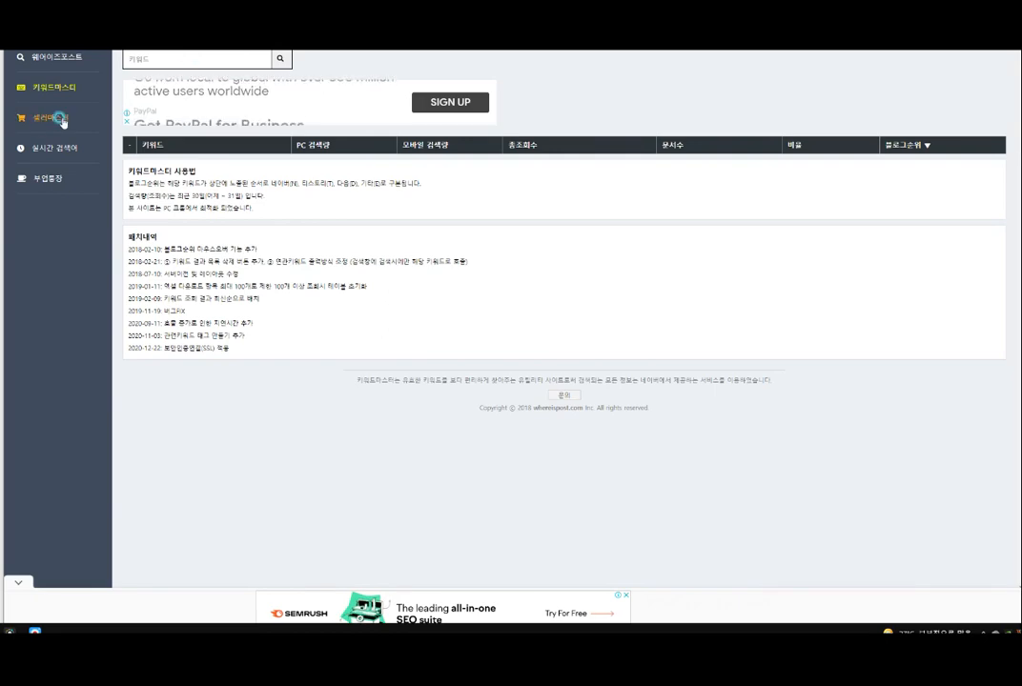
left_click(196, 68)
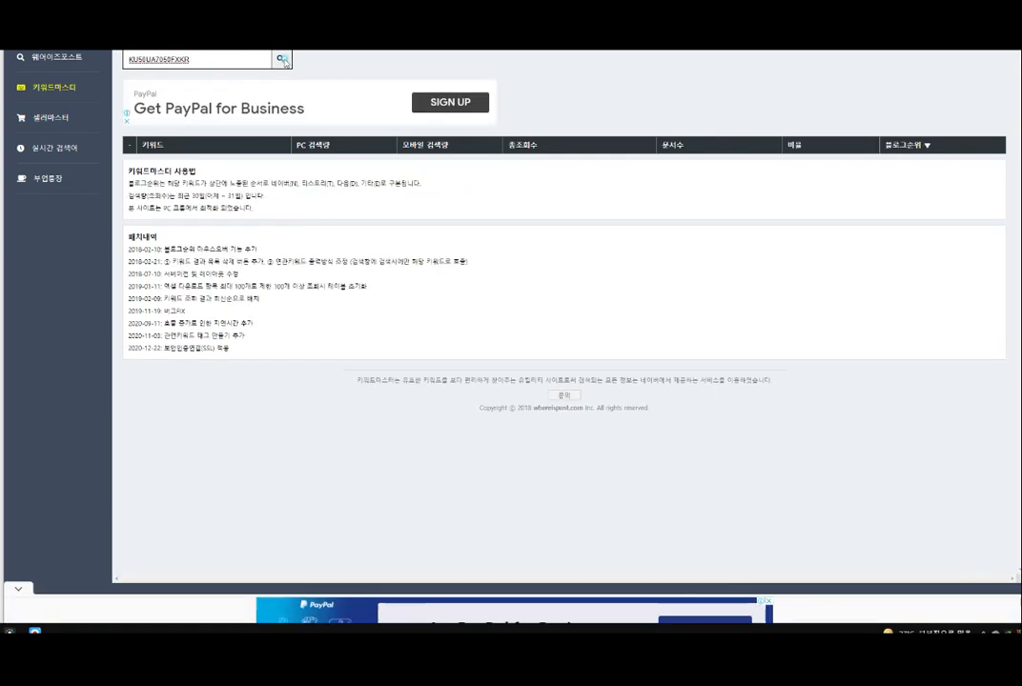
key("Return")
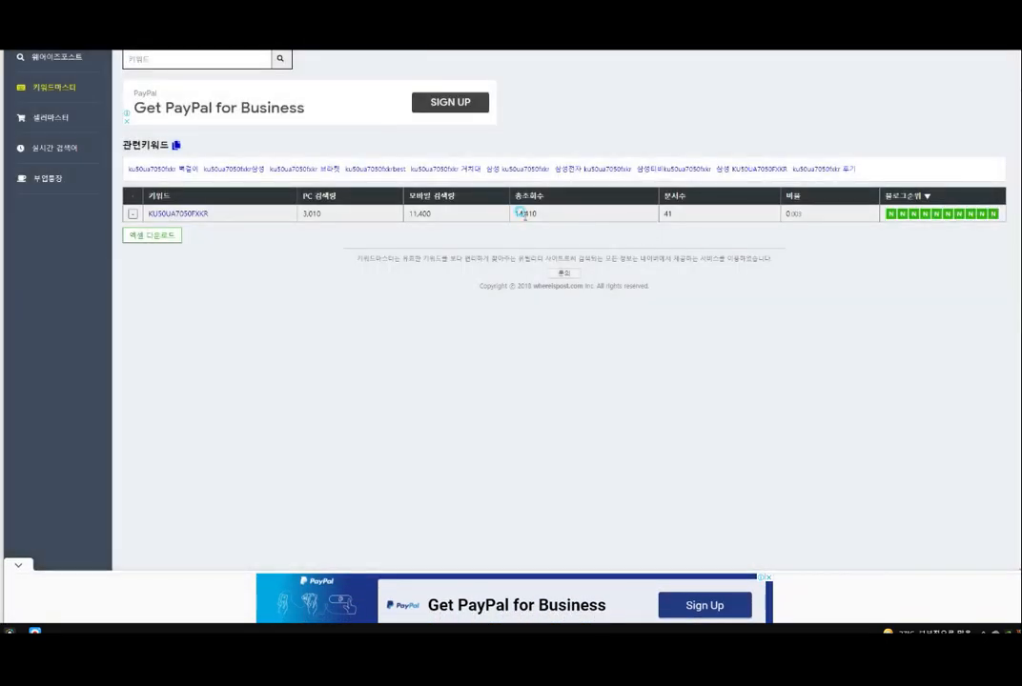
Check the 총조회수, 문서수 and 비율 figures in the keyword's result row
double_click(525, 214)
double_click(668, 213)
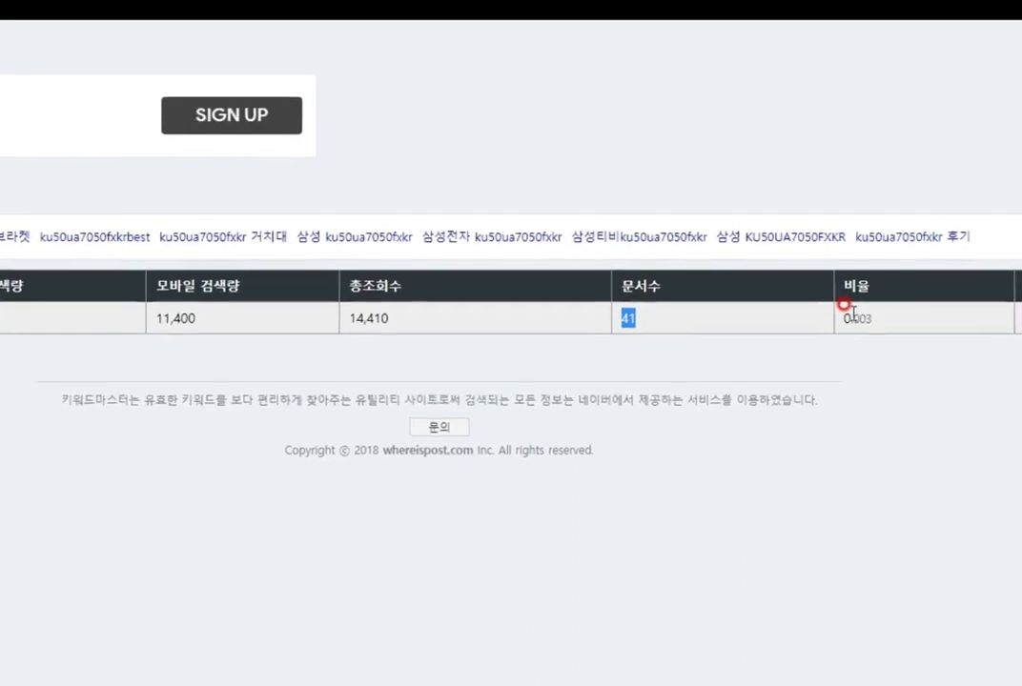
left_click(863, 336)
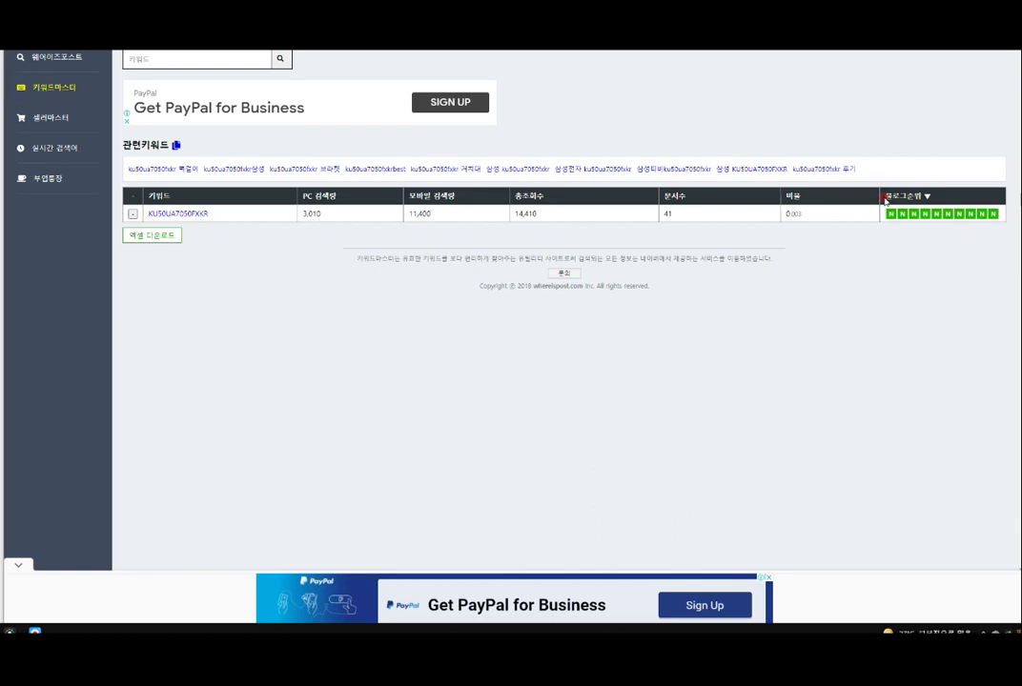
Copy the keyword KU50UA7050FXKR from the 키워드마스터 result row and search for it on Naver
left_click_drag(209, 215, 150, 223)
key("ctrl+c")
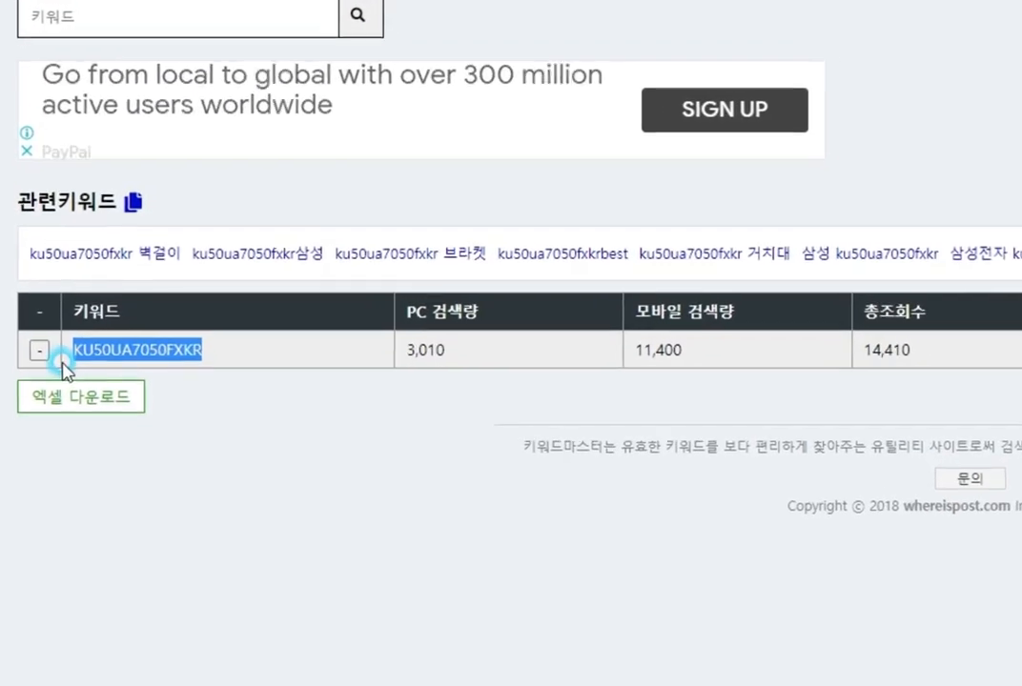
left_click_drag(63, 369, 332, 600)
left_click(337, 611)
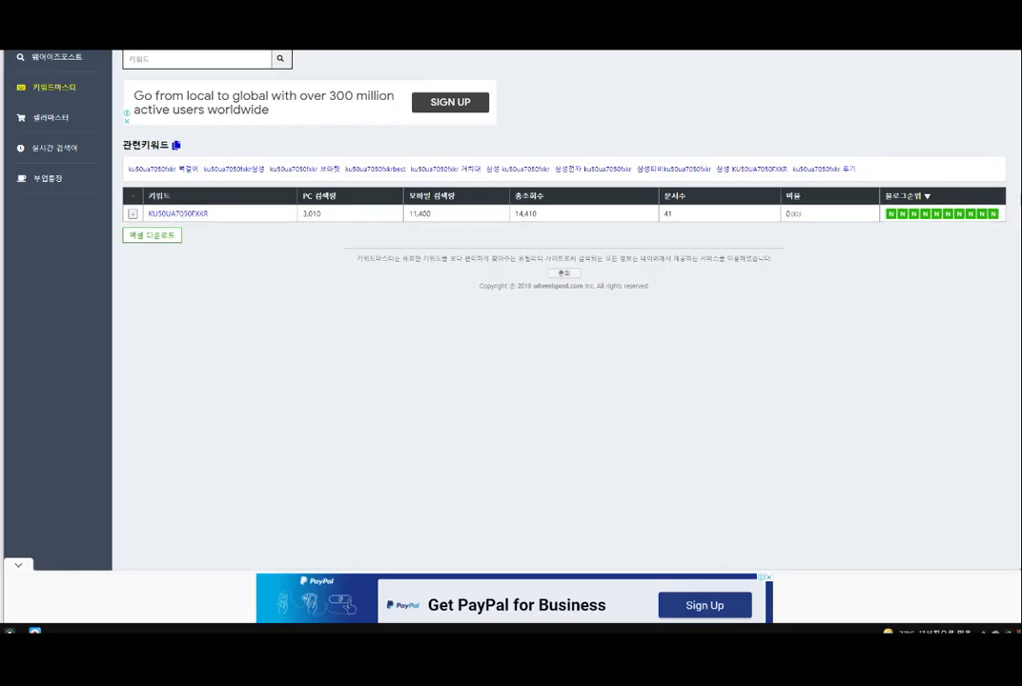
left_click(173, 38)
left_click(162, 40)
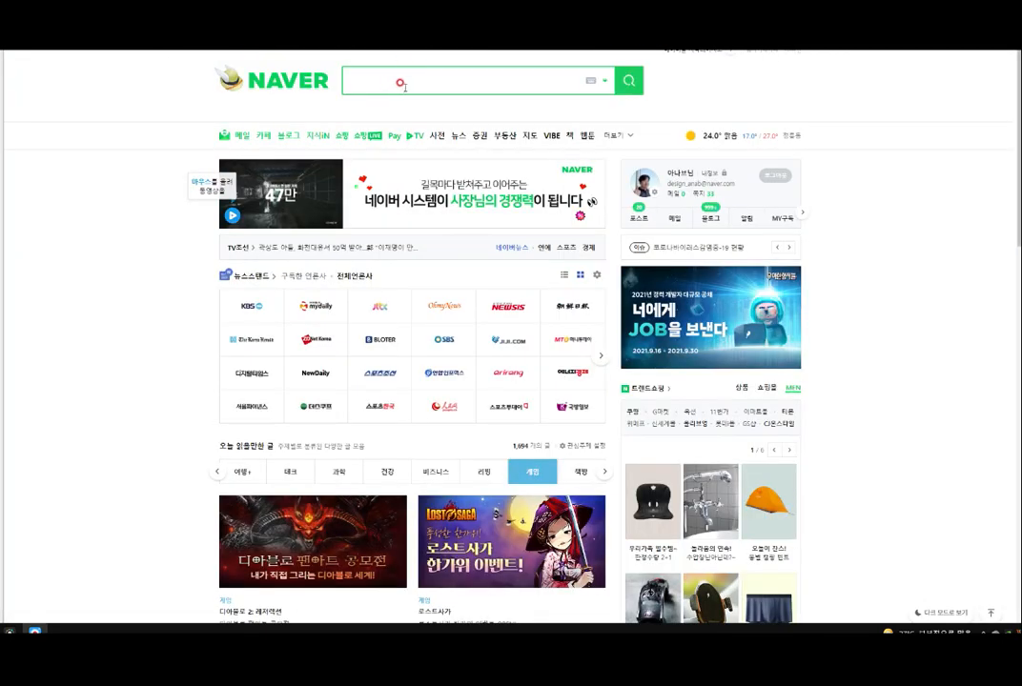
left_click(462, 84)
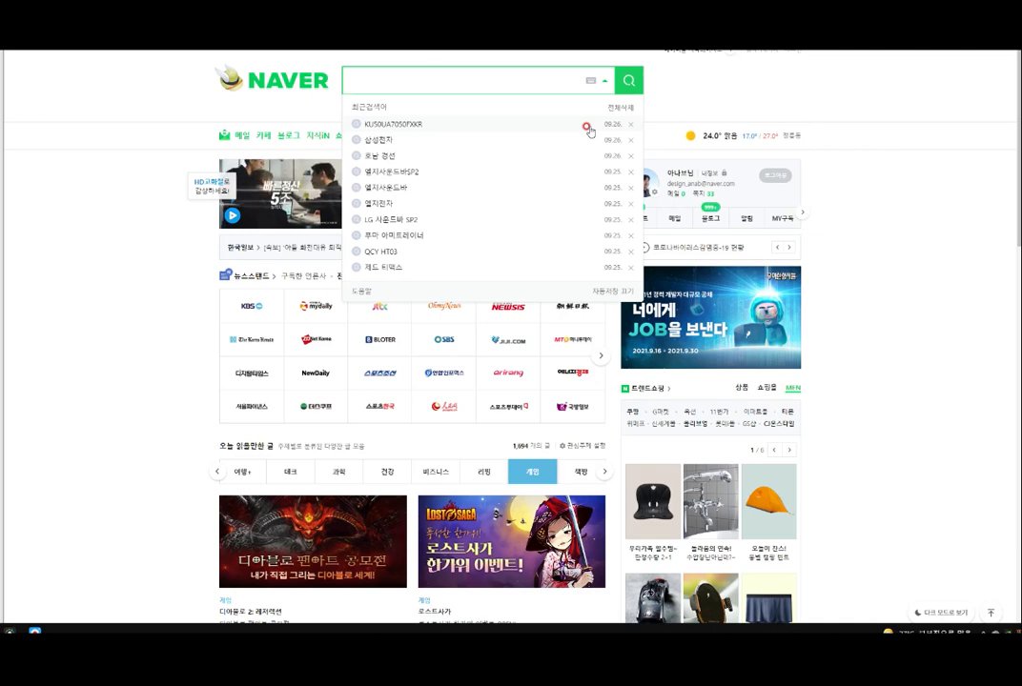
key("ctrl+v")
left_click(624, 84)
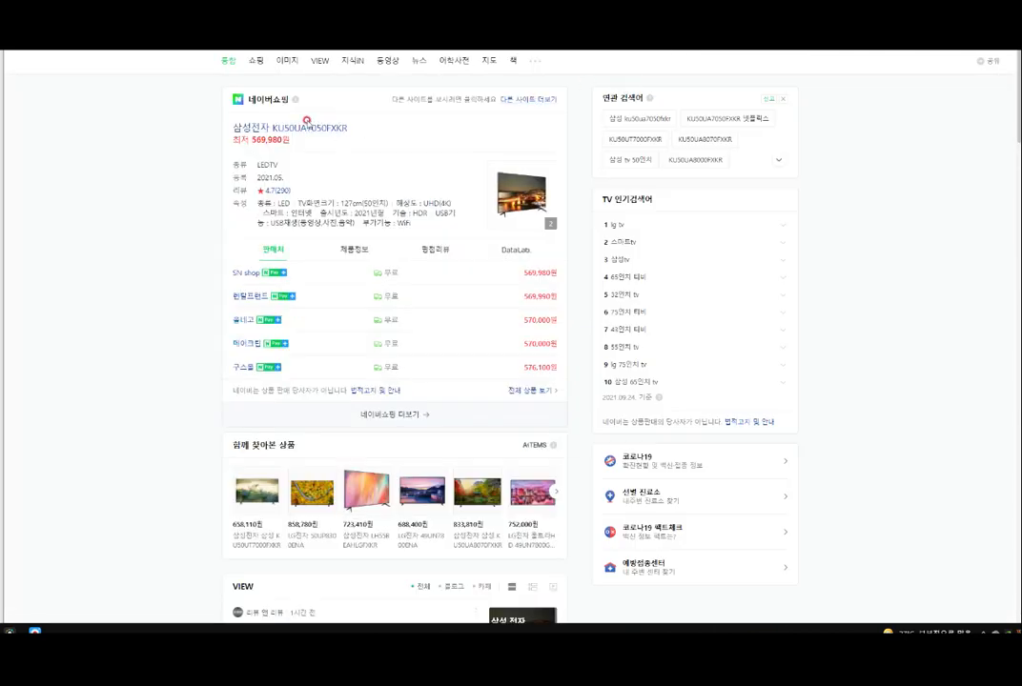
Look over the Naver search results, from the 네이버쇼핑 listing down to the blog posts in the VIEW section
scroll(464, 197, "down", 3)
scroll(479, 211, "down", 1)
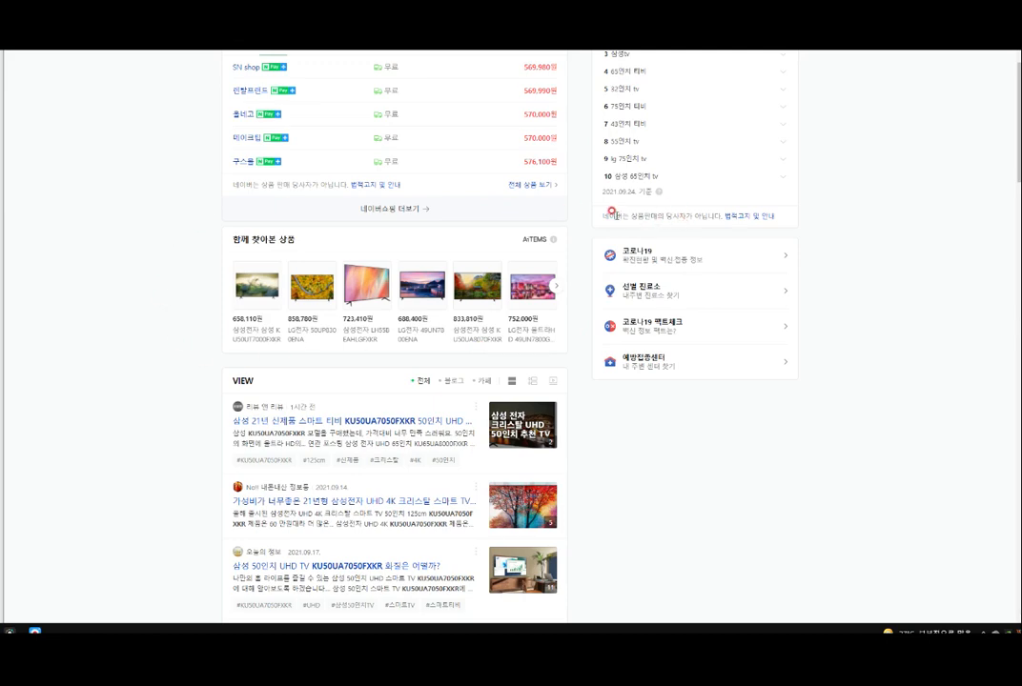
scroll(621, 212, "down", 2)
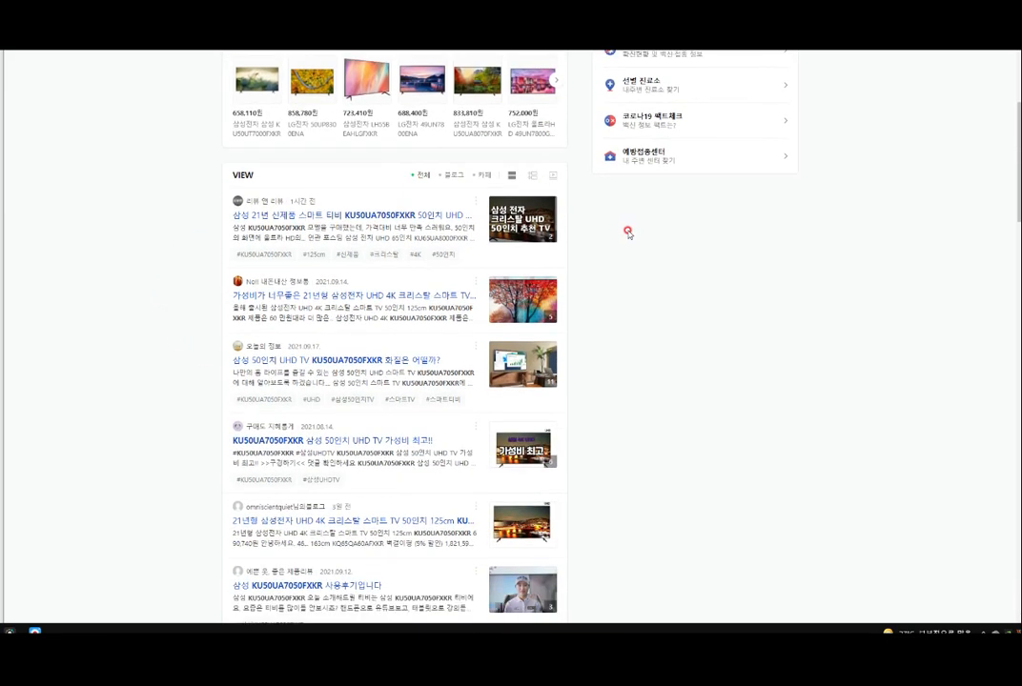
scroll(627, 232, "up", 4)
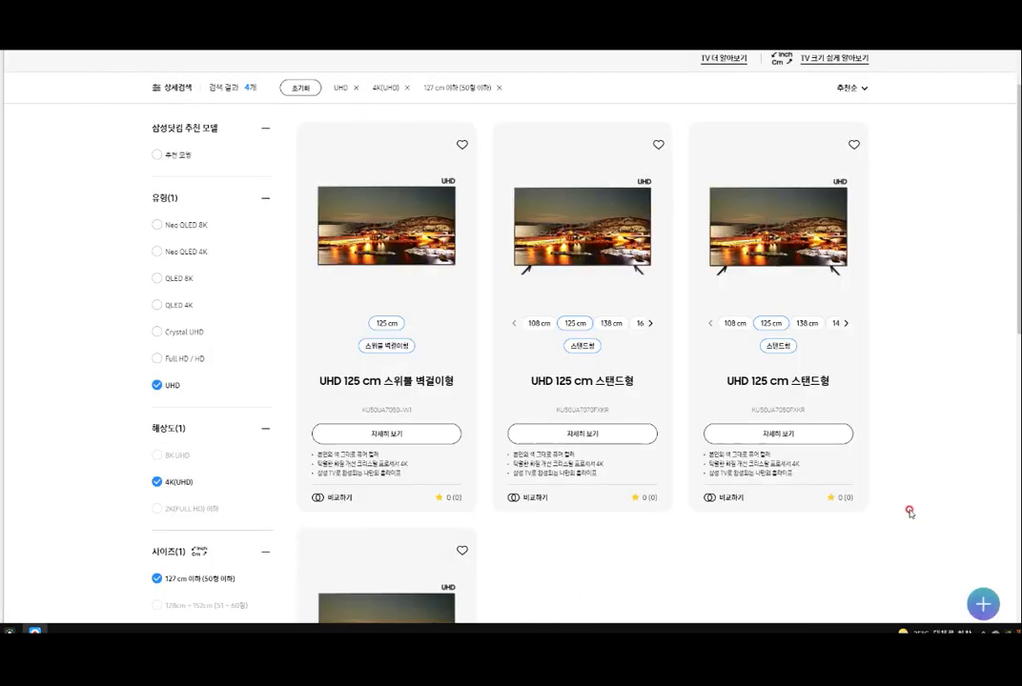
Return to Samsung's filtered TV list, open the detail page of the KU50UA7050FXKR TV, and skim its opening feature sections
left_click(781, 431)
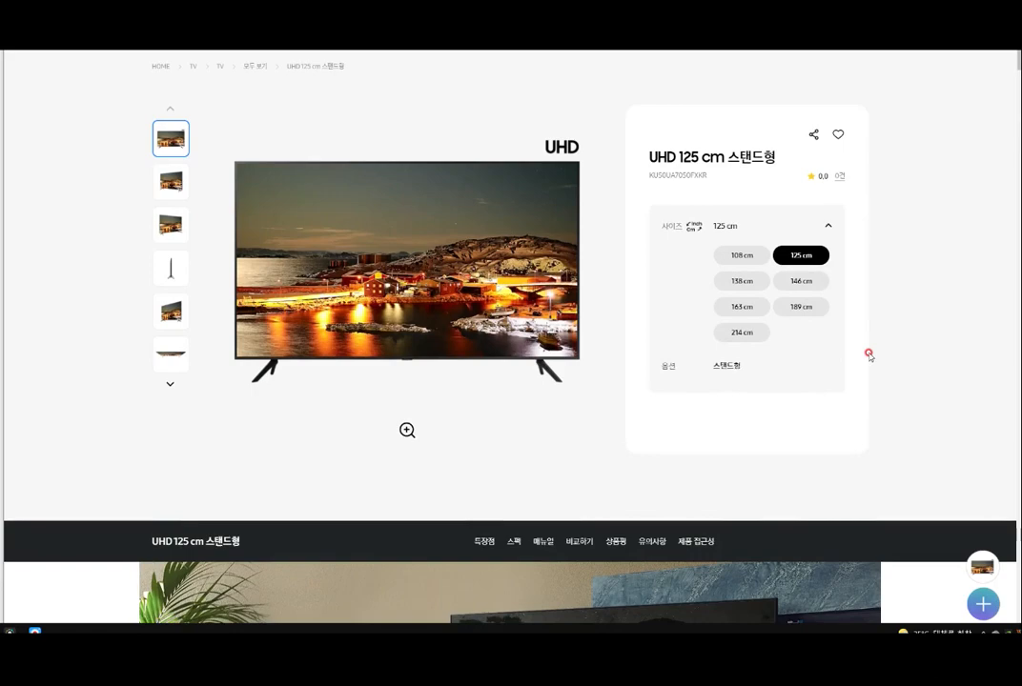
scroll(867, 354, "down", 4)
scroll(867, 353, "down", 7)
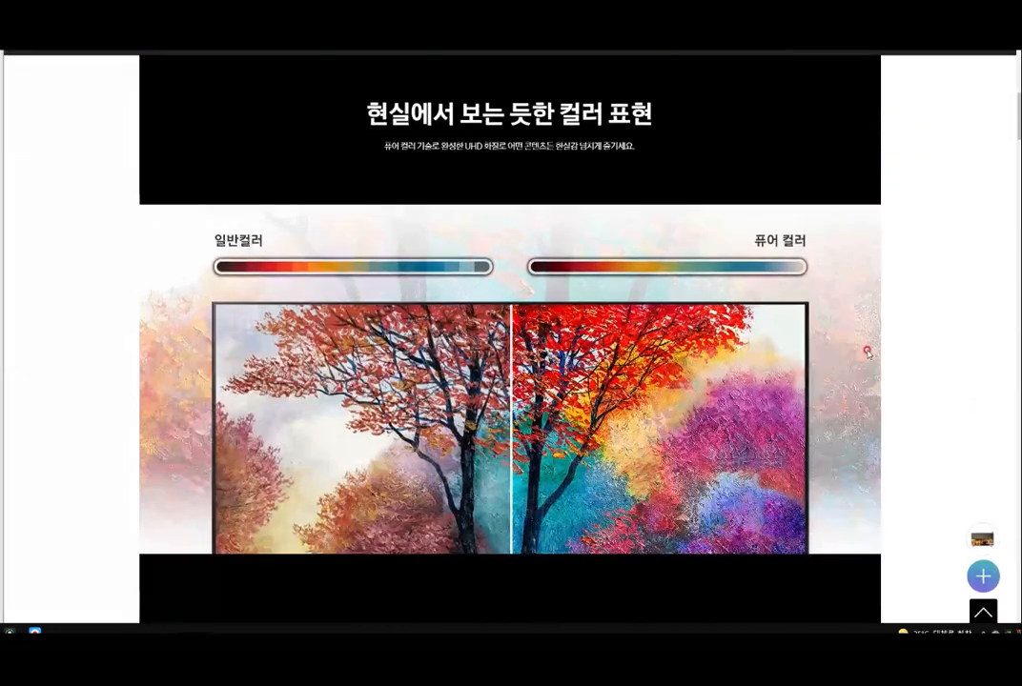
scroll(863, 324, "up", 10)
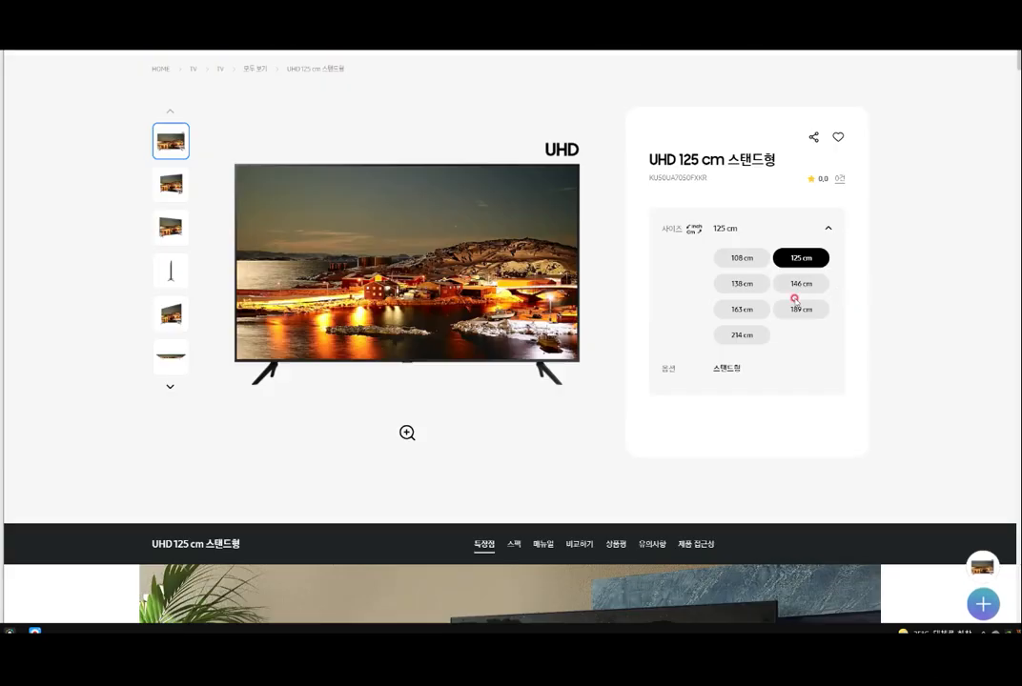
Read the product's feature sections on 4K UHD resolution, HDR and the 크리스탈 프로세서 4K
scroll(734, 349, "down", 4)
scroll(848, 340, "down", 9)
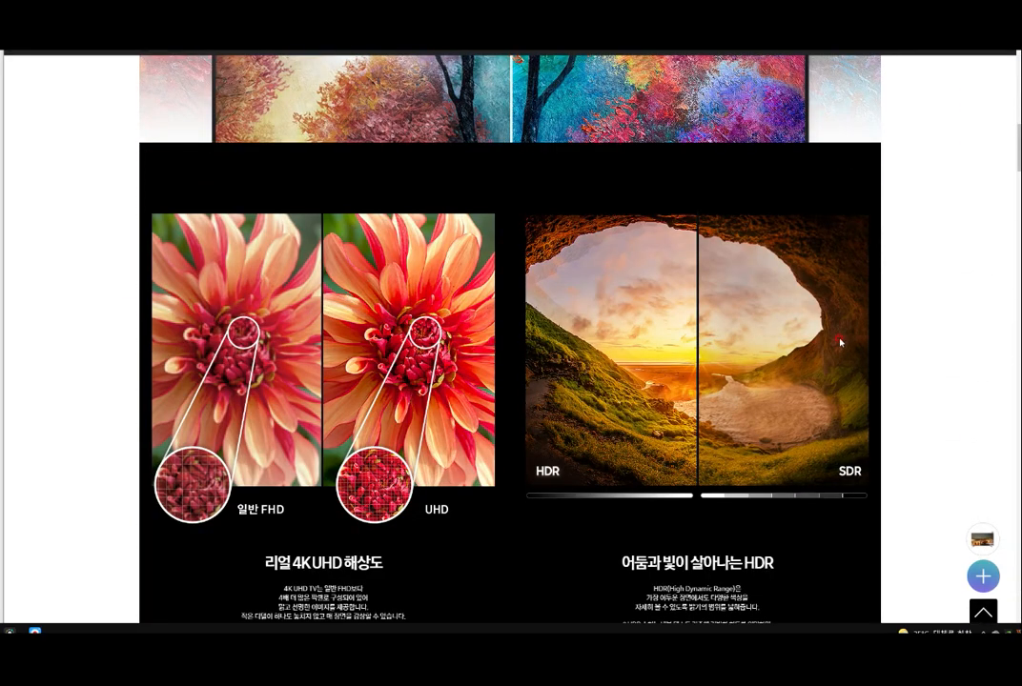
scroll(839, 342, "down", 2)
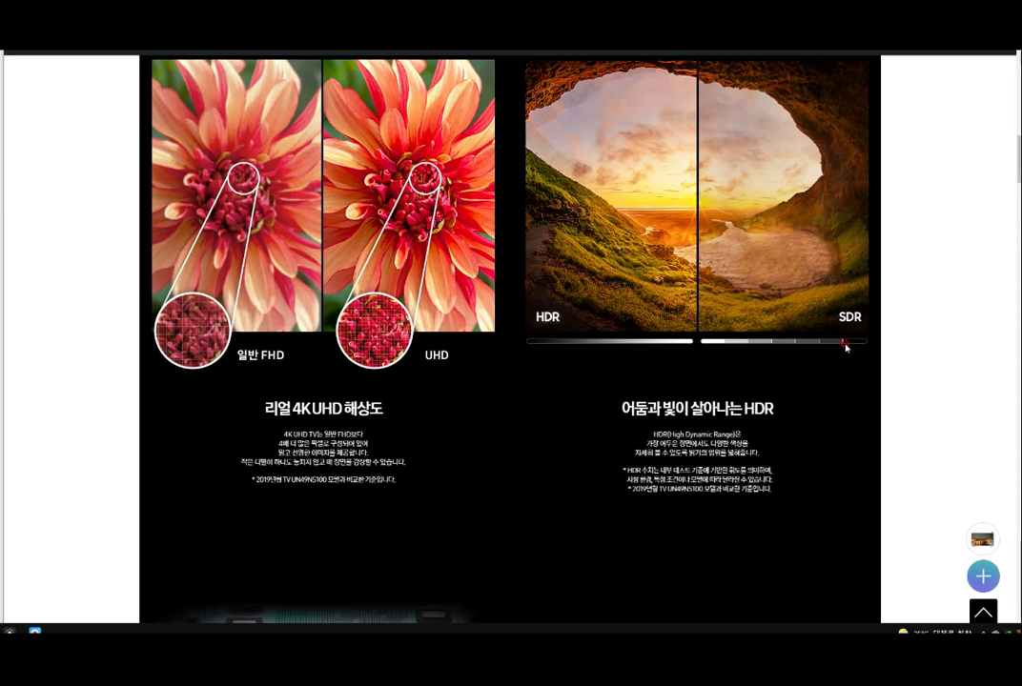
scroll(844, 347, "down", 4)
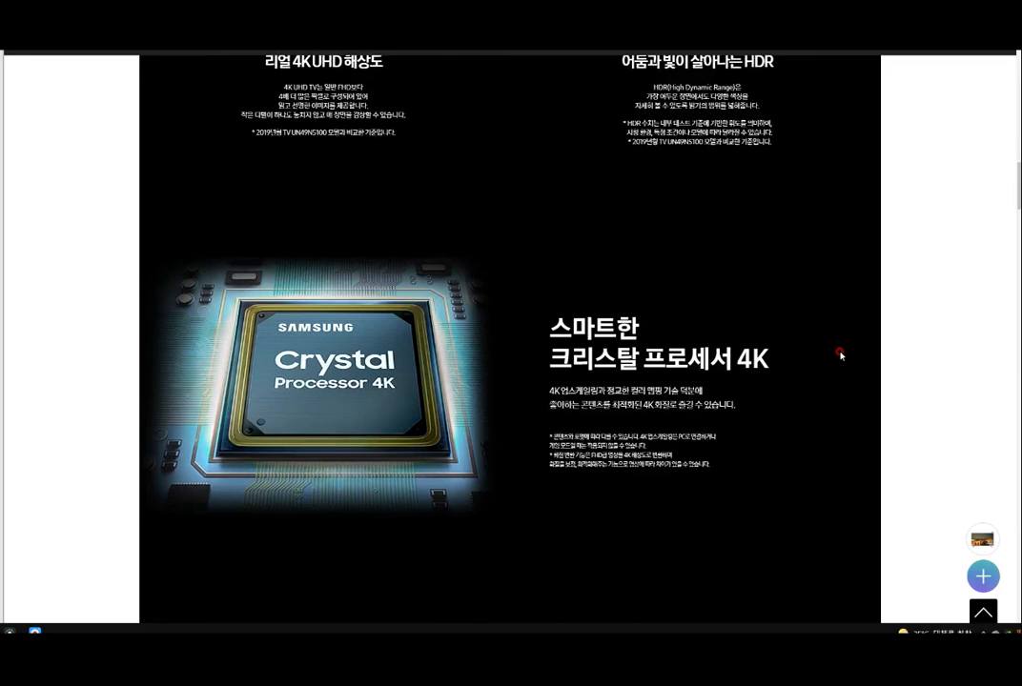
With the 125 cm size chosen, examine the product page from its main photo through the UA 7050 banner to the color comparison
left_click(820, 259)
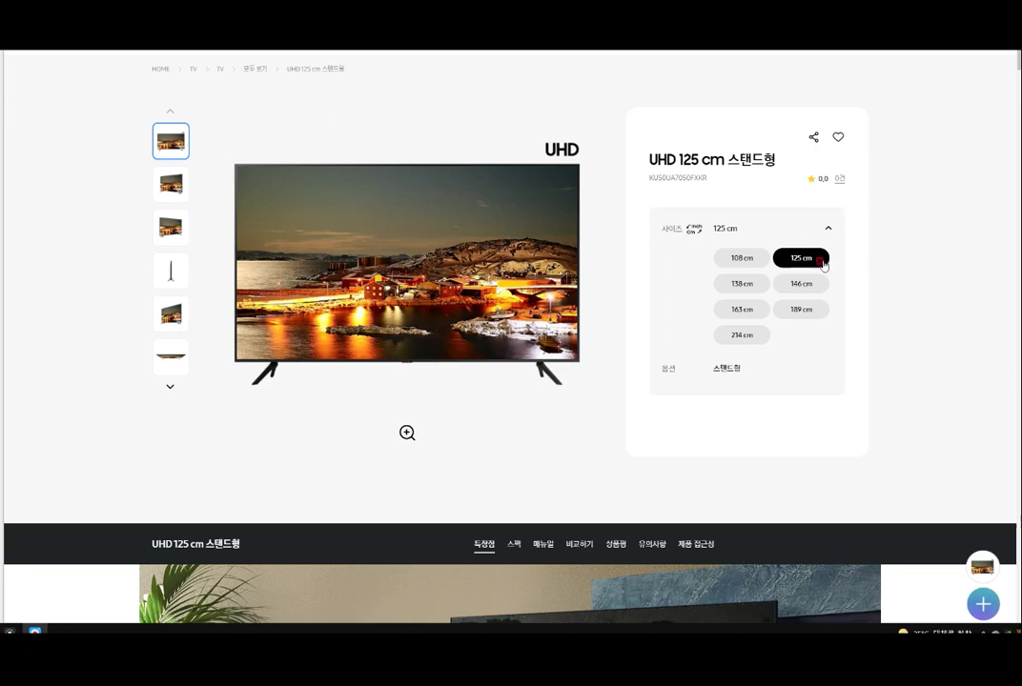
scroll(815, 268, "down", 1)
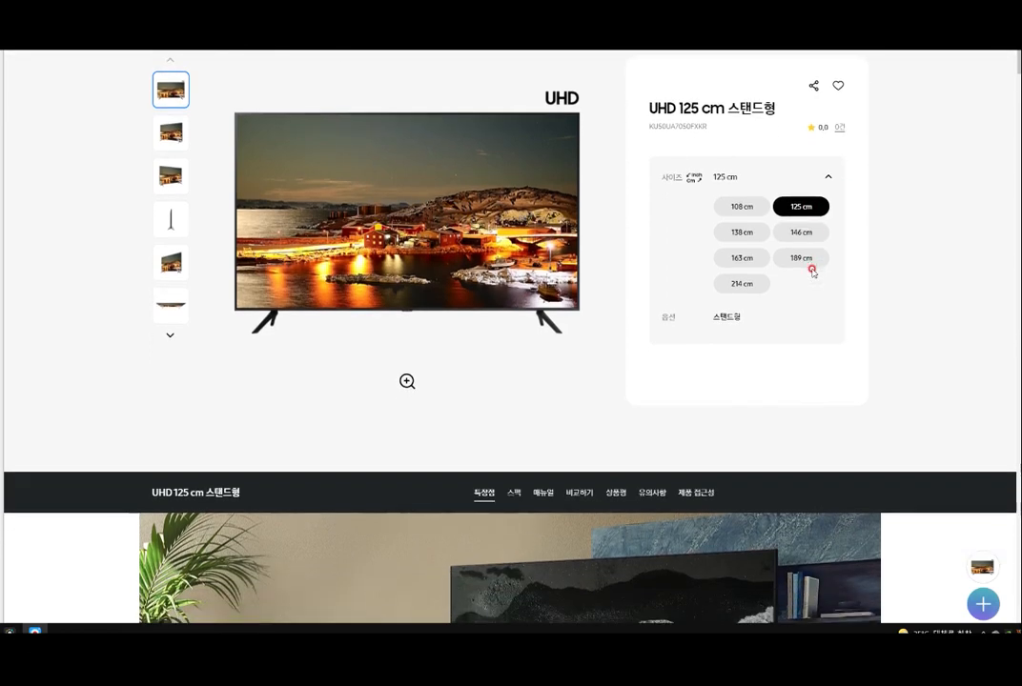
scroll(812, 271, "down", 3)
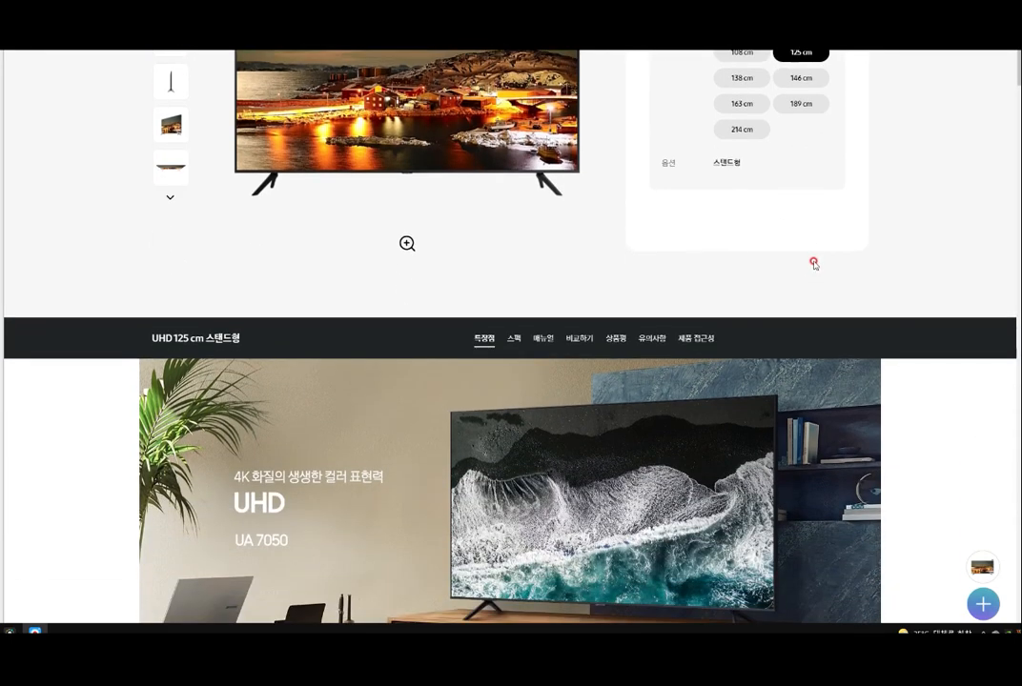
scroll(814, 265, "down", 3)
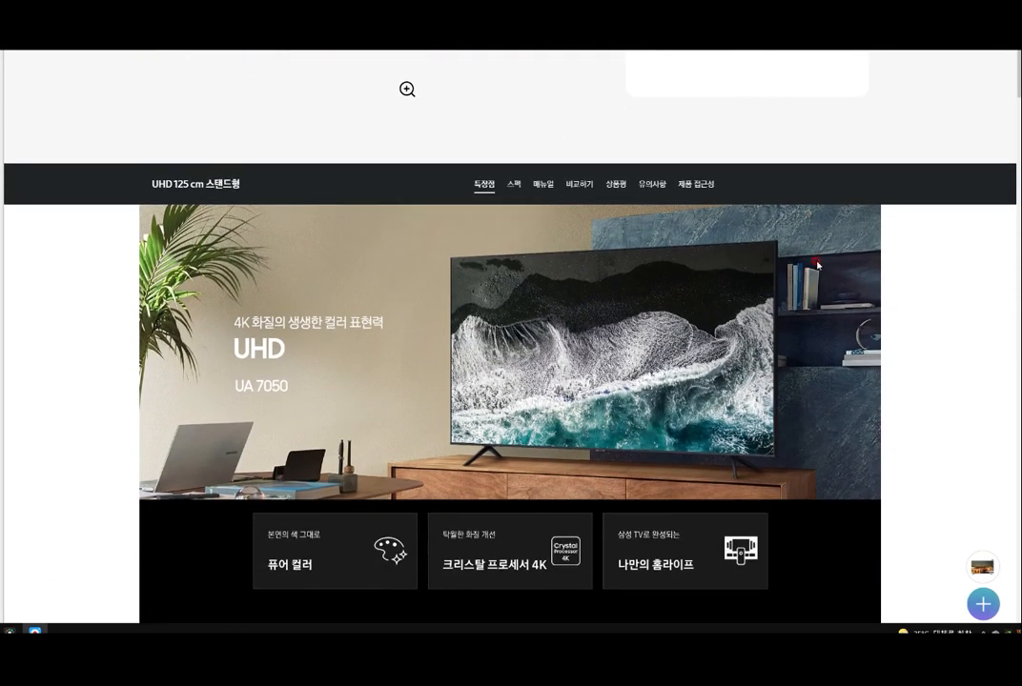
scroll(818, 265, "down", 2)
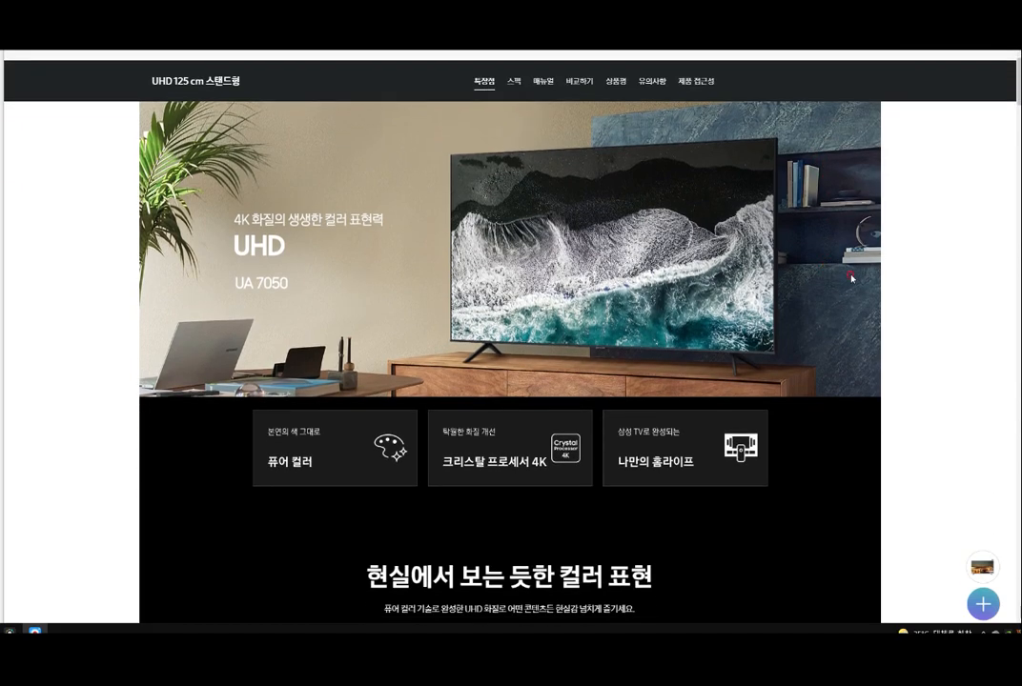
scroll(931, 331, "down", 2)
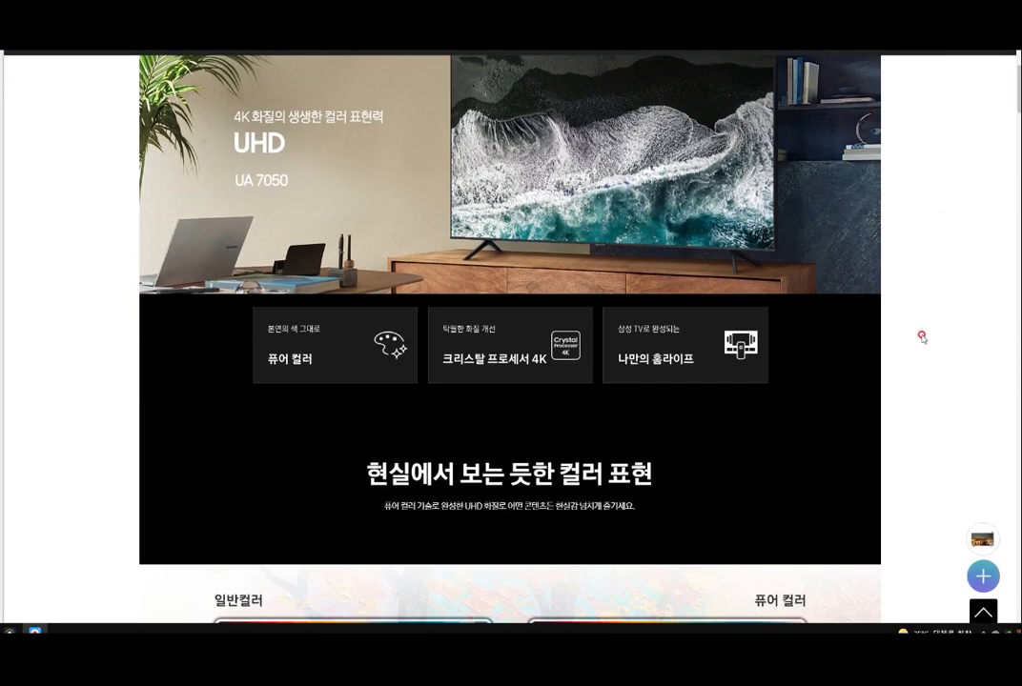
scroll(910, 329, "down", 7)
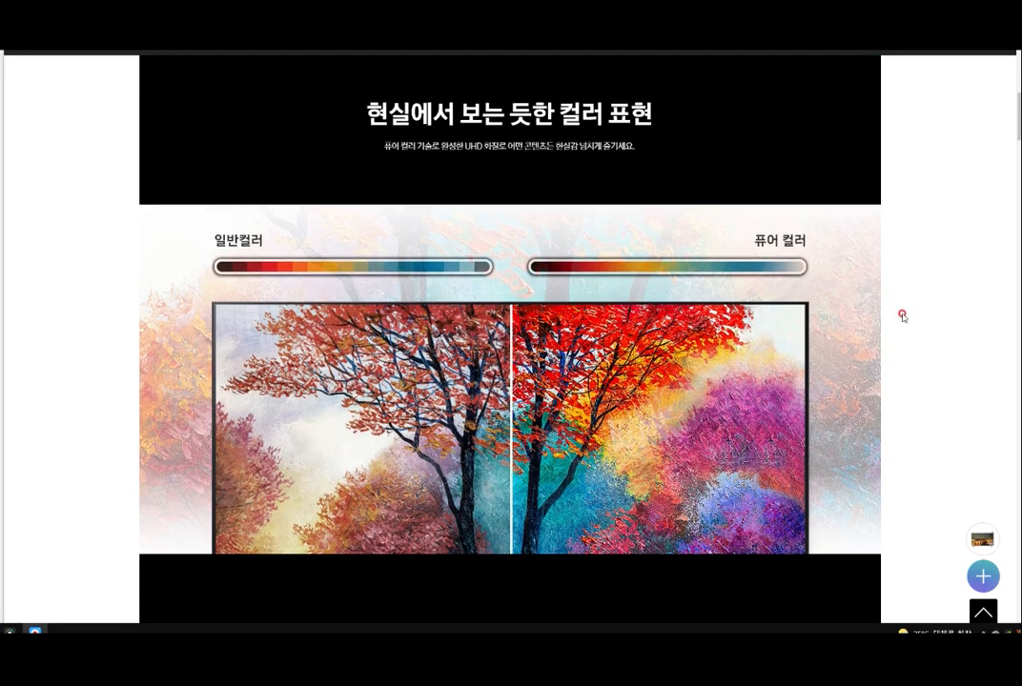
scroll(902, 314, "down", 1)
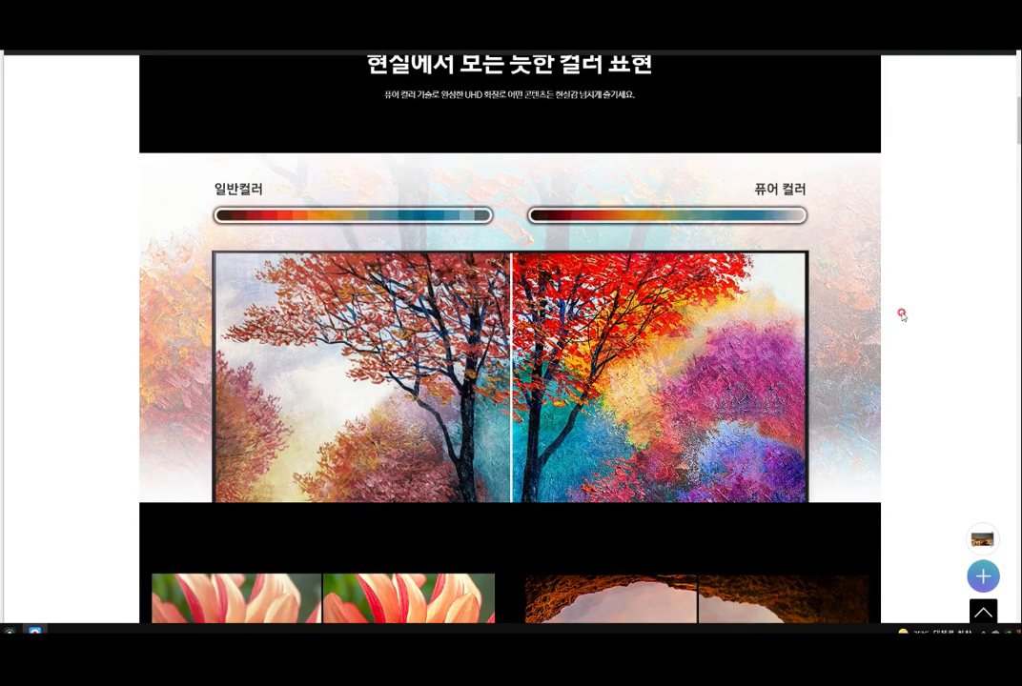
Read the remaining feature sections, from 4K UHD resolution and the crystal processor through sound, design and smart content down to 스펙
scroll(902, 314, "down", 15)
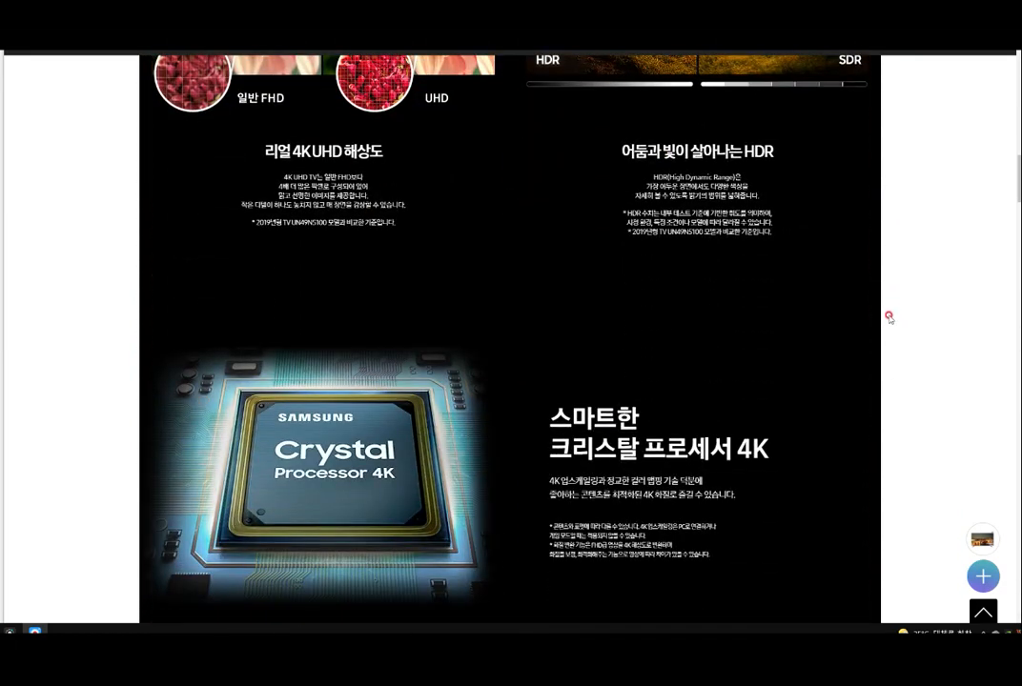
scroll(889, 315, "down", 3)
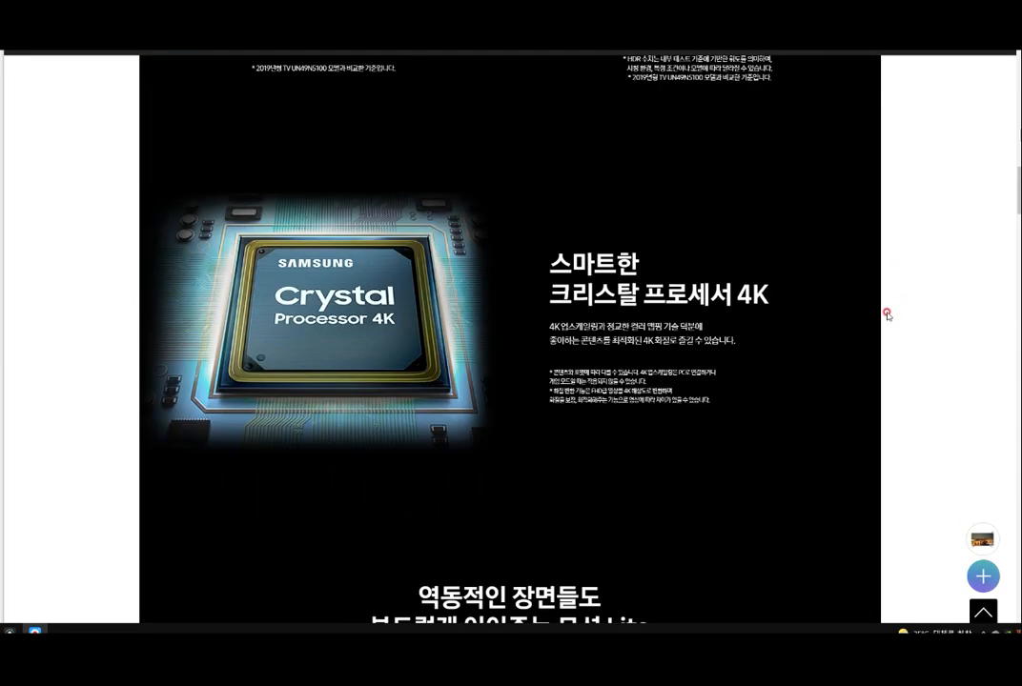
scroll(886, 314, "down", 15)
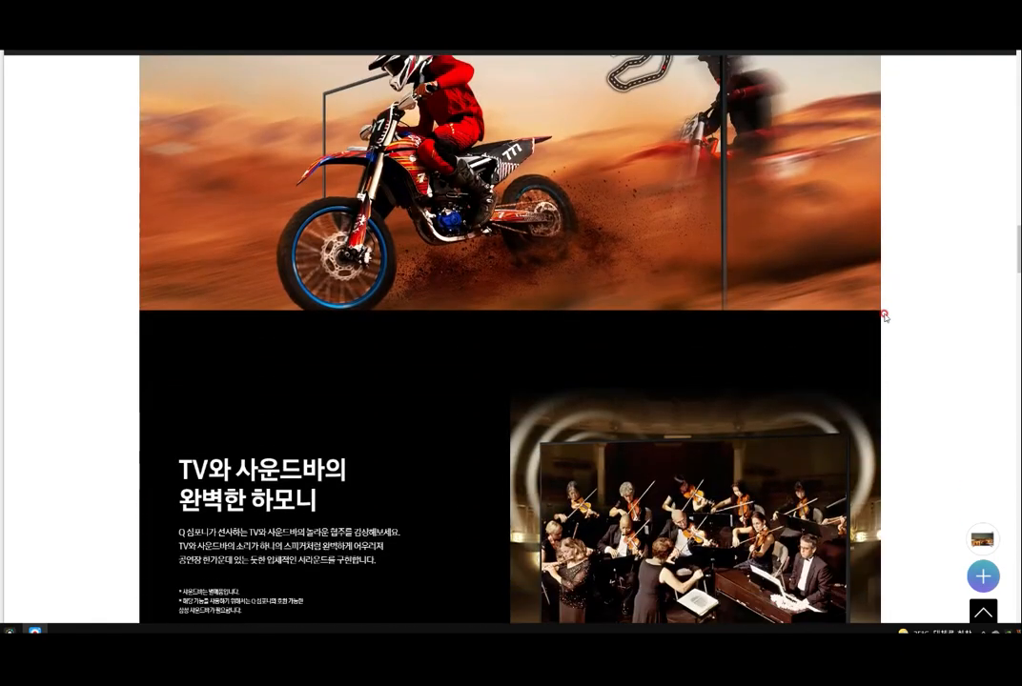
scroll(885, 313, "down", 3)
scroll(884, 313, "down", 6)
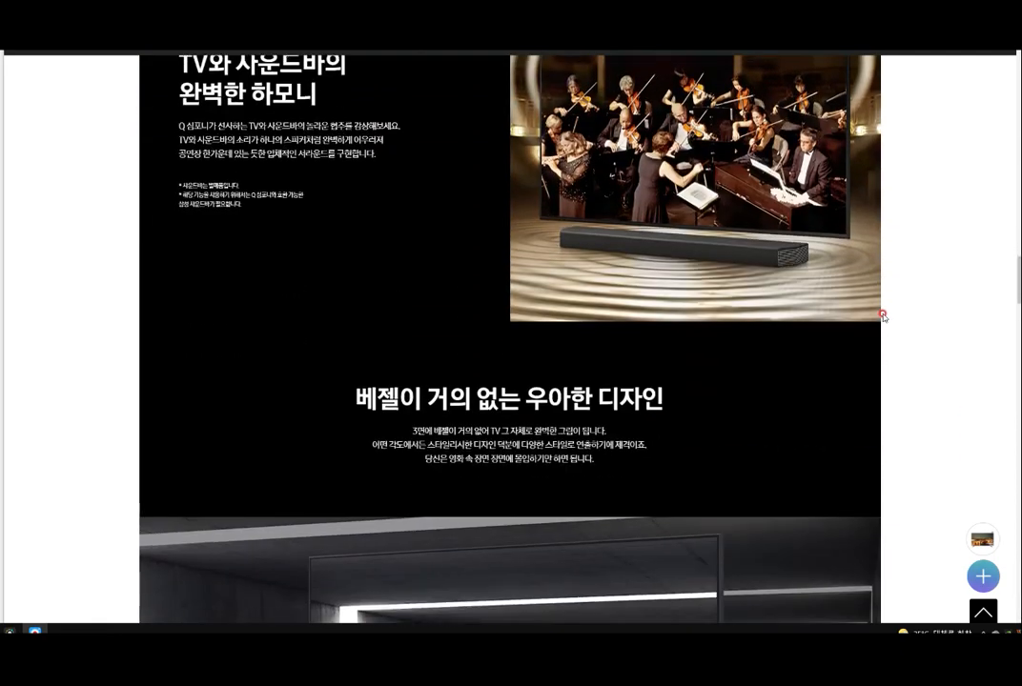
scroll(883, 315, "down", 4)
scroll(881, 315, "down", 5)
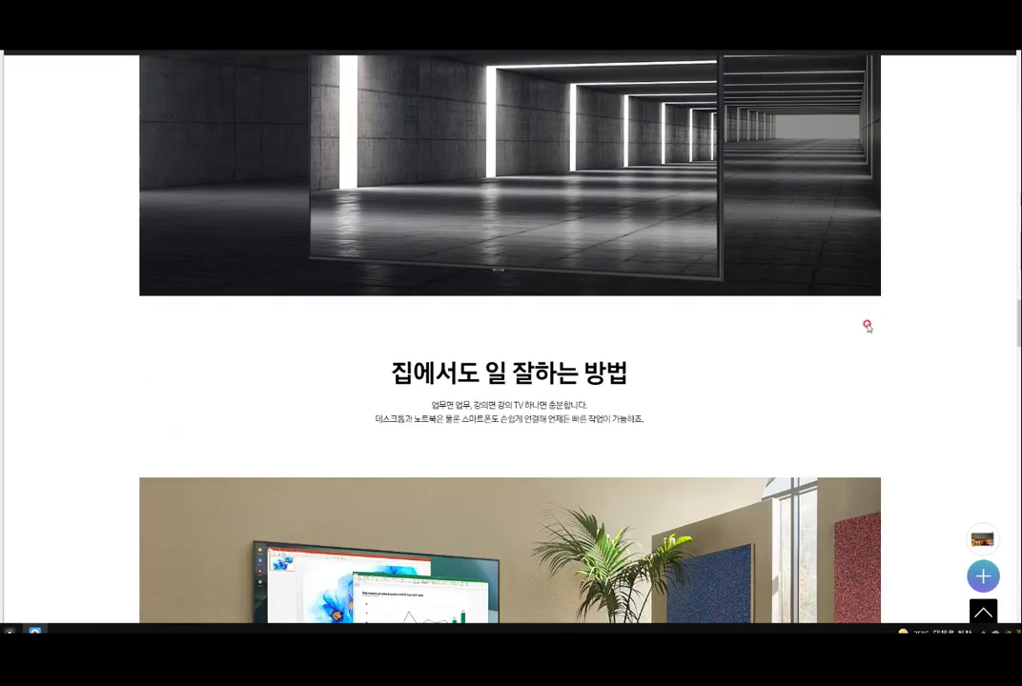
scroll(873, 319, "down", 6)
scroll(931, 333, "down", 15)
scroll(927, 335, "down", 7)
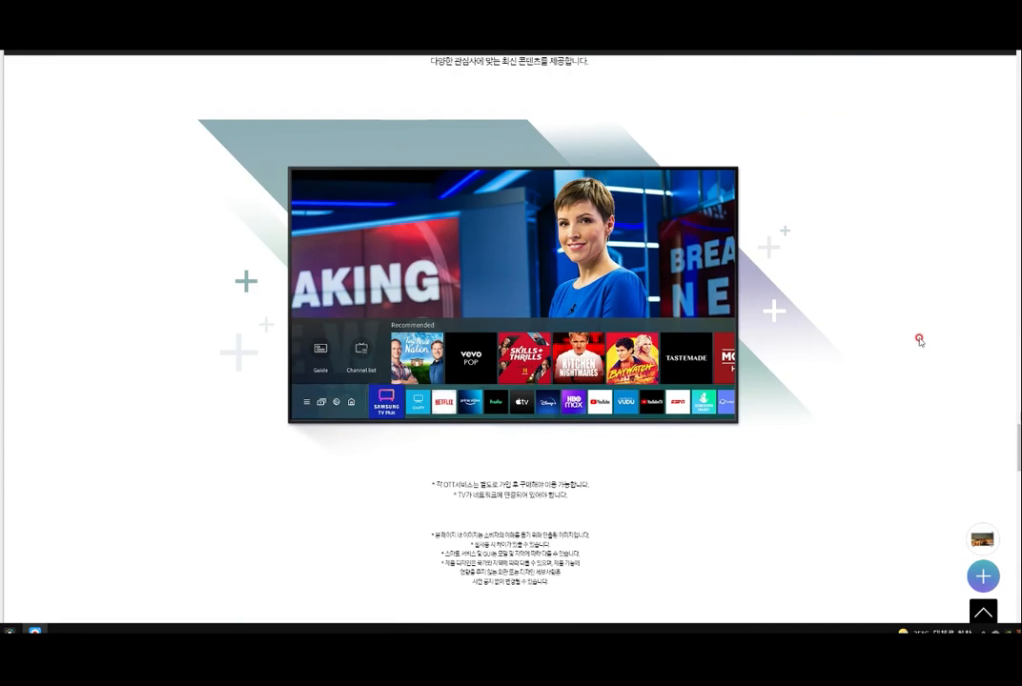
scroll(920, 340, "down", 1)
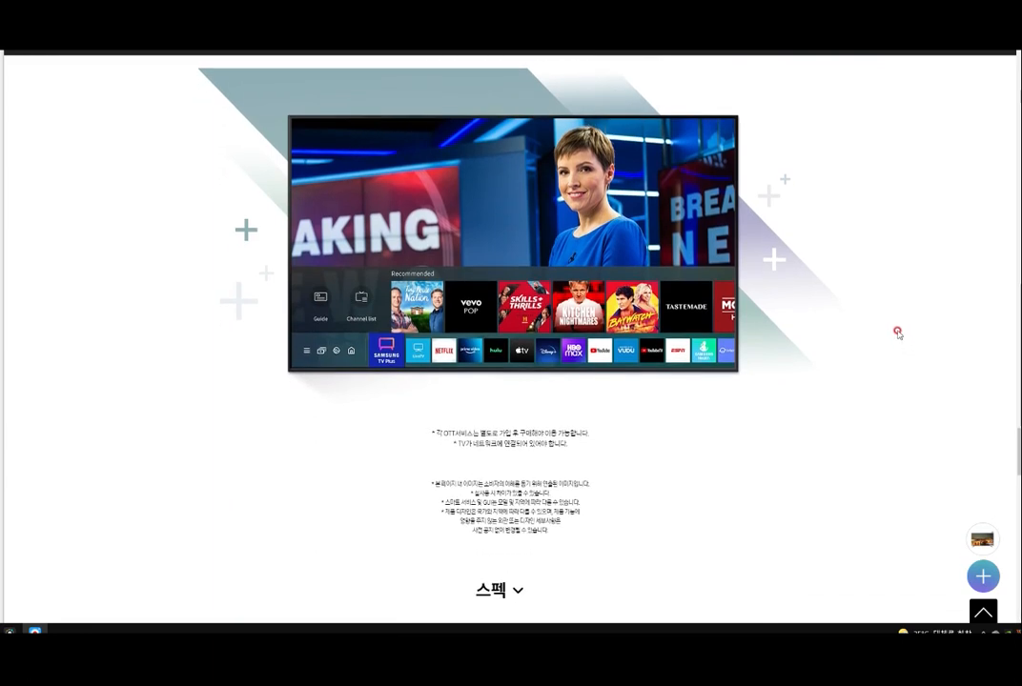
scroll(891, 341, "down", 10)
Go back up to the product summary and review the UA 7050 banner and color comparison sections again
scroll(878, 348, "up", 15)
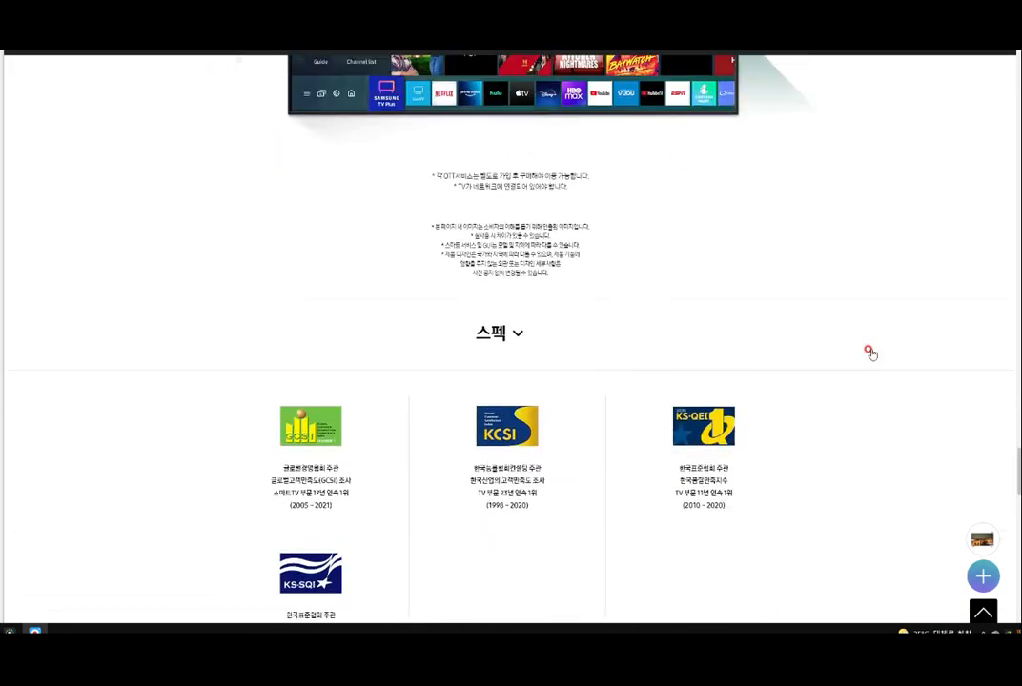
scroll(867, 354, "up", 20)
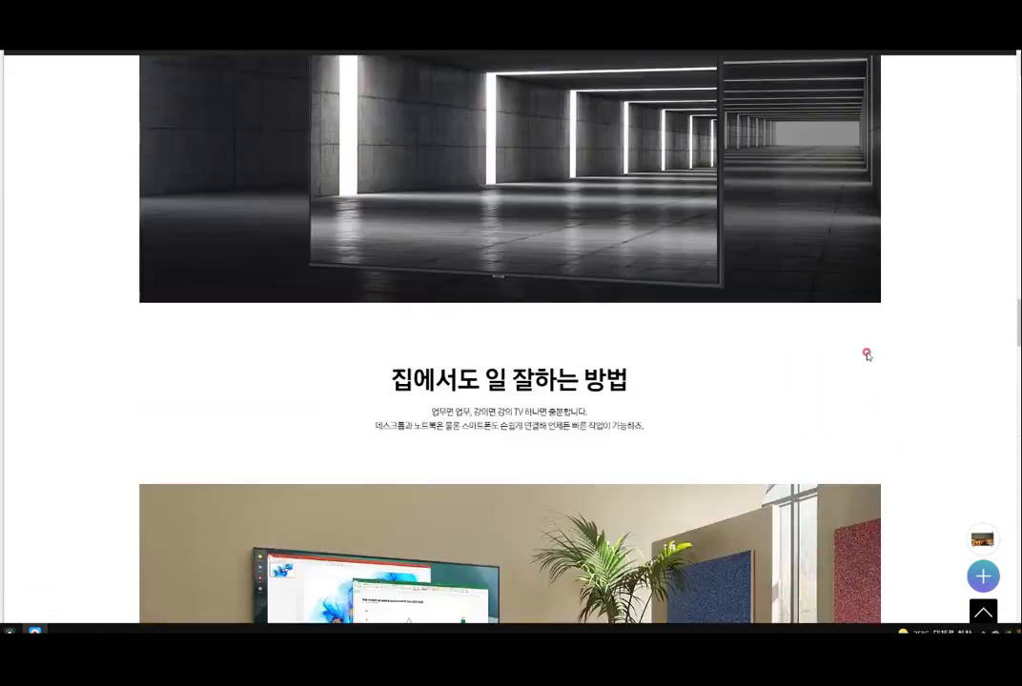
scroll(871, 355, "up", 15)
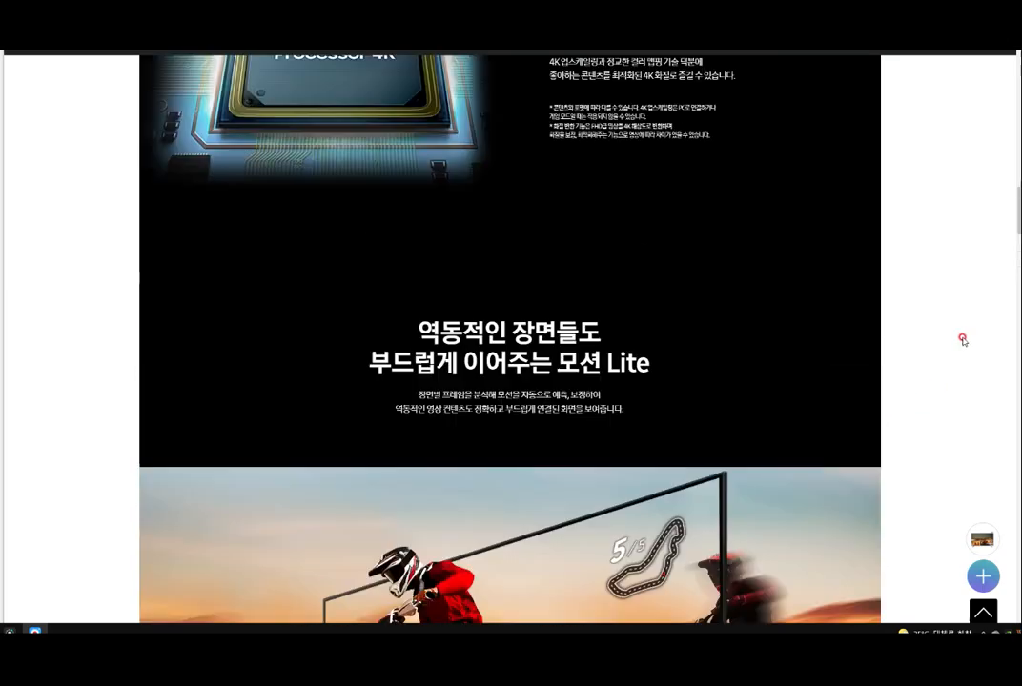
scroll(935, 350, "up", 10)
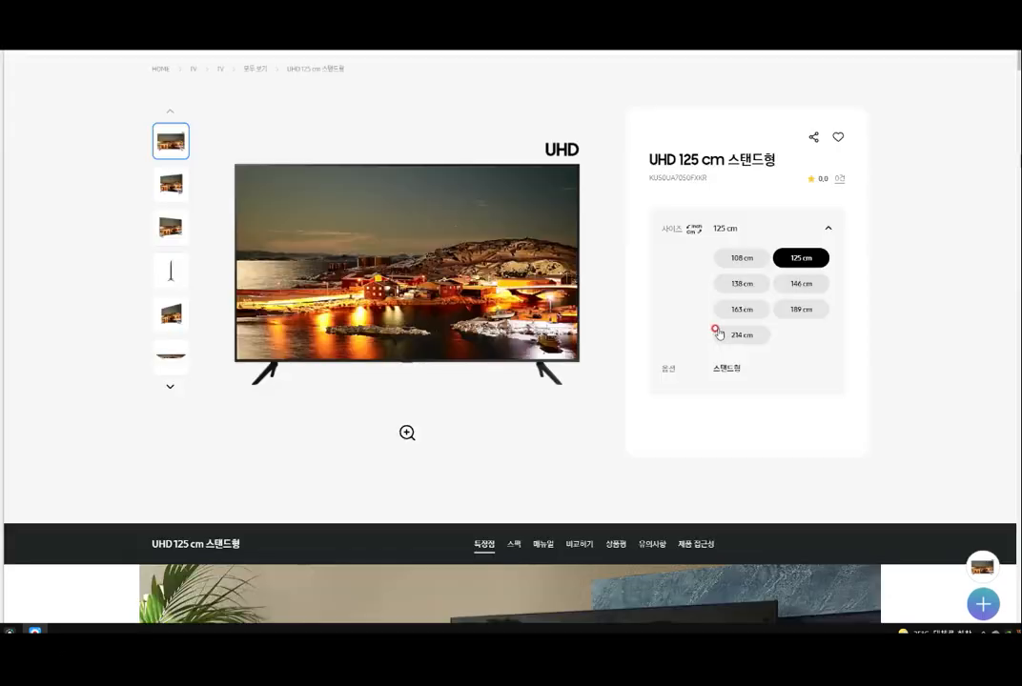
scroll(714, 329, "down", 6)
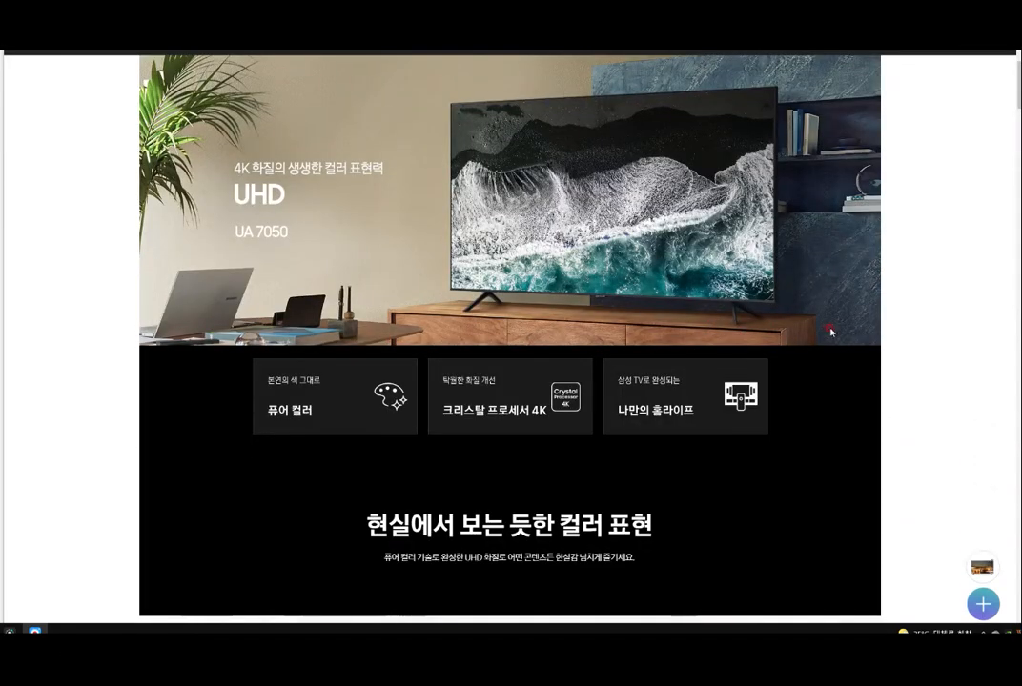
scroll(829, 332, "down", 5)
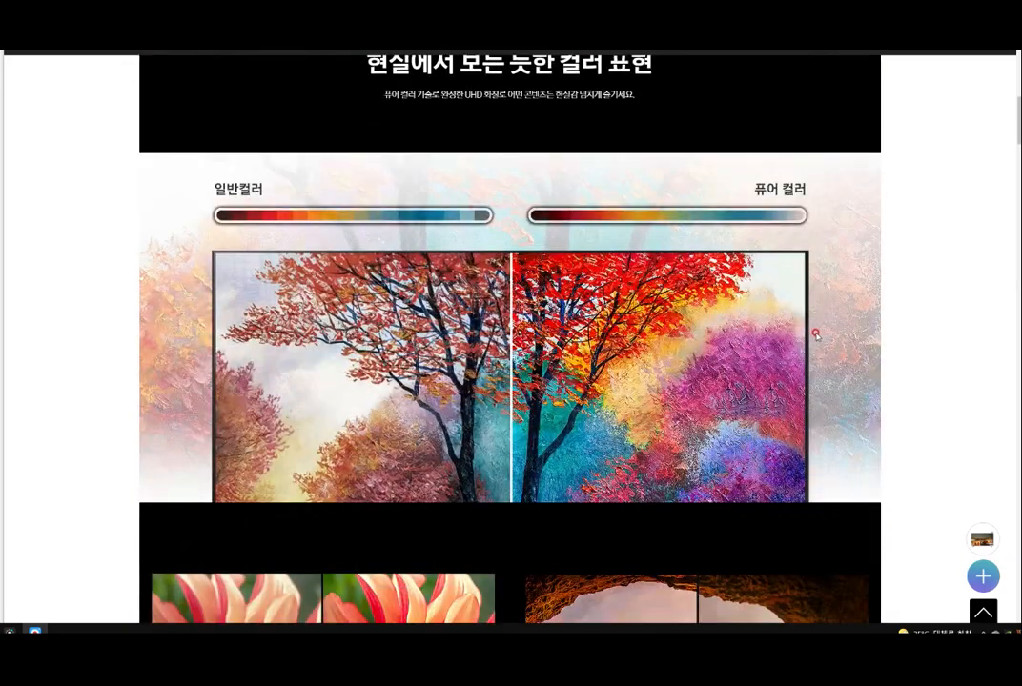
scroll(791, 328, "down", 3)
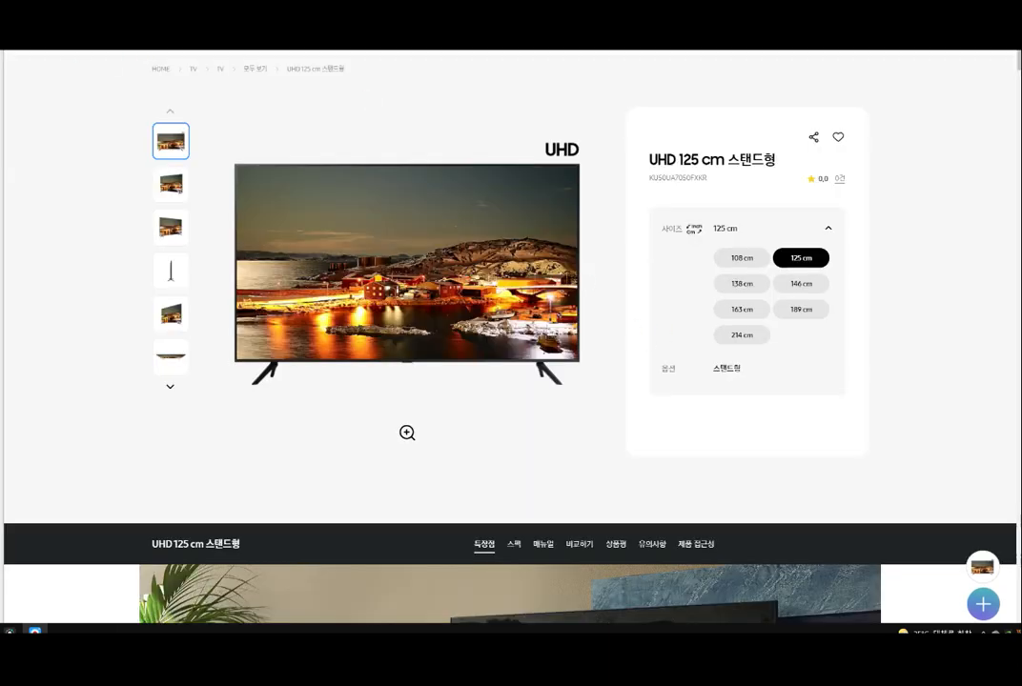
Switch to the Naver blog editor and enter the post title "KU50UA7050FXKR UHD 4K 50인치 TV"
left_click(532, 168)
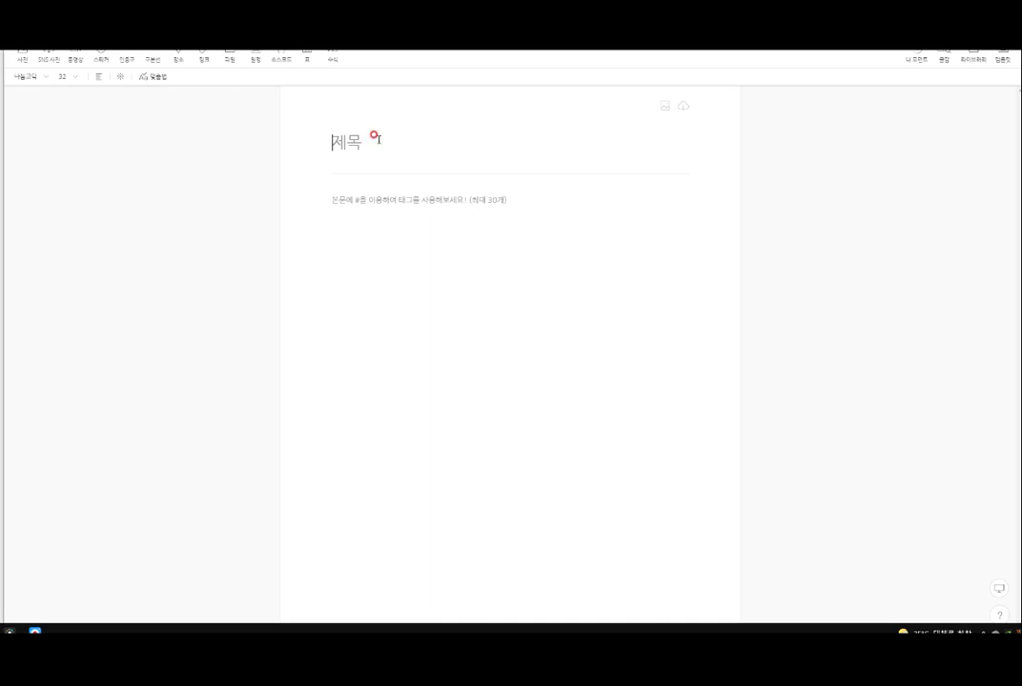
type("KU50UA7050FXKR")
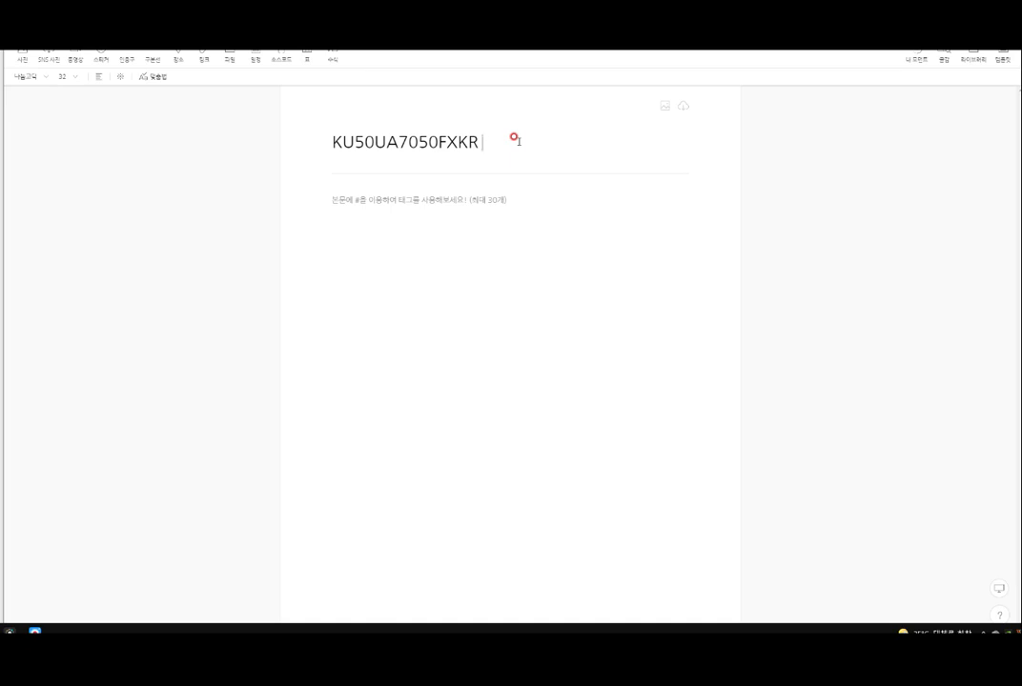
type("UD")
key("BackSpace")
type("HD 4K 50인치")
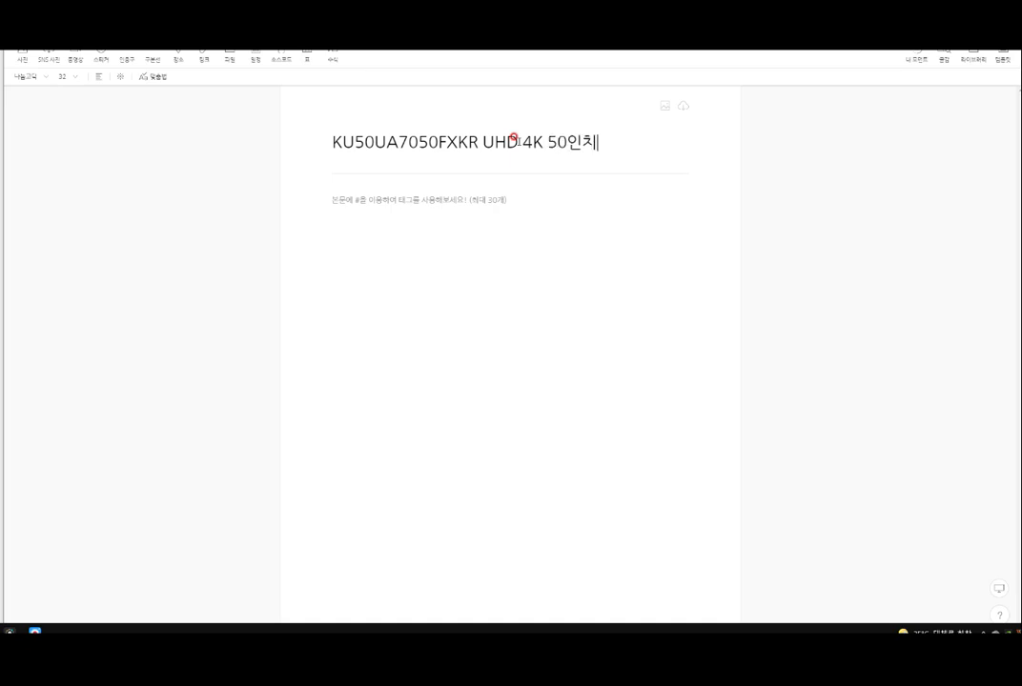
type(" TV")
Insert "삼성전자" before UHD in the title and add "상세정보 모음" at its end
left_click(481, 141)
type("삼")
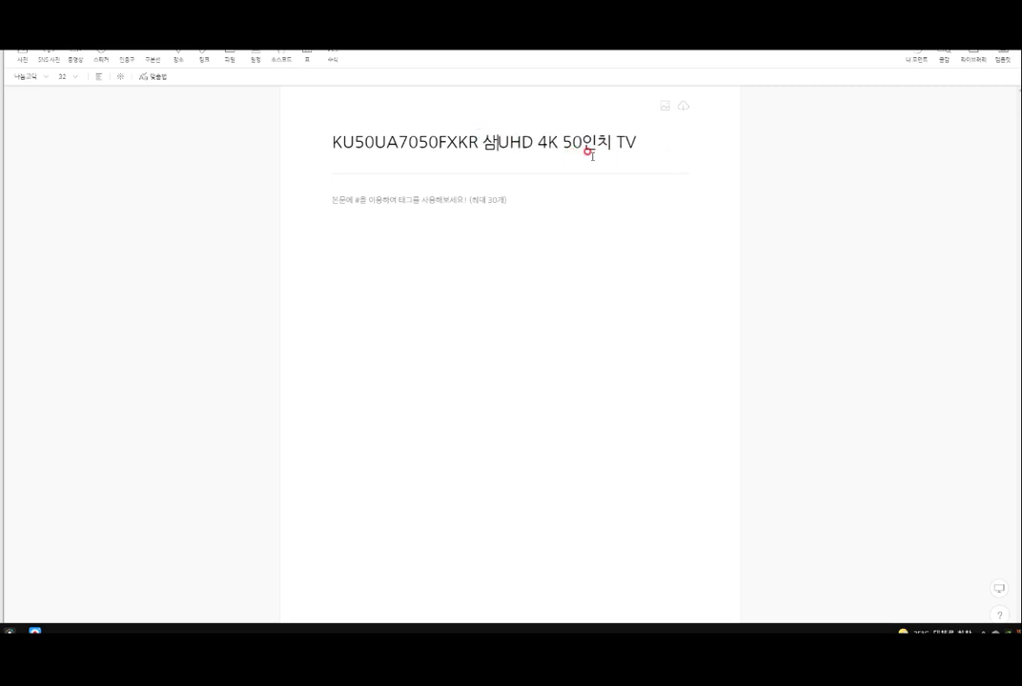
type("성전")
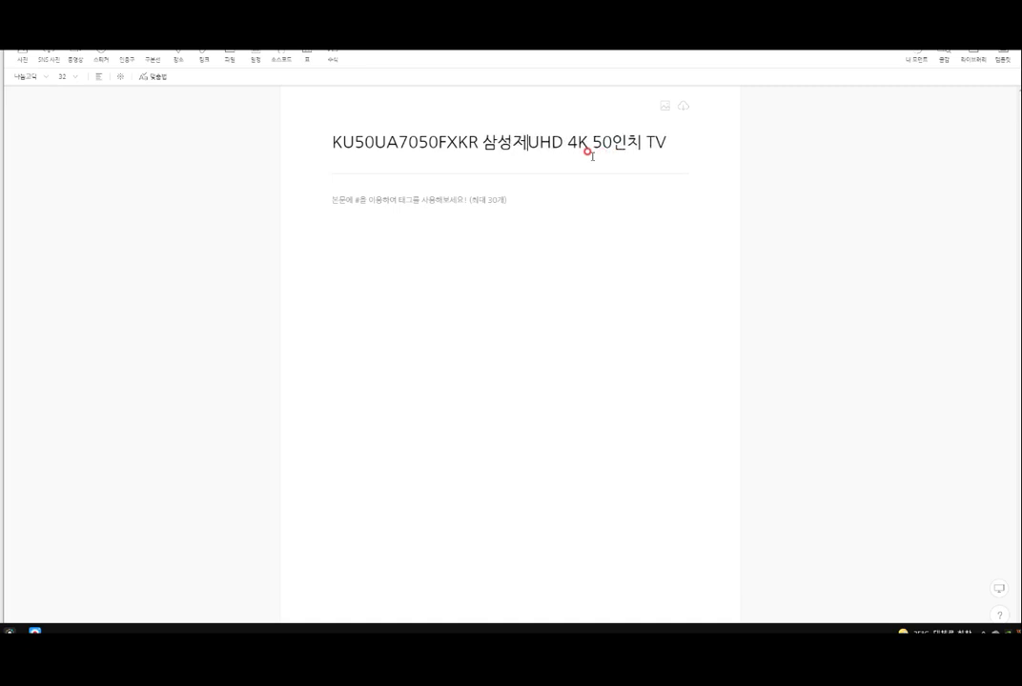
type("자")
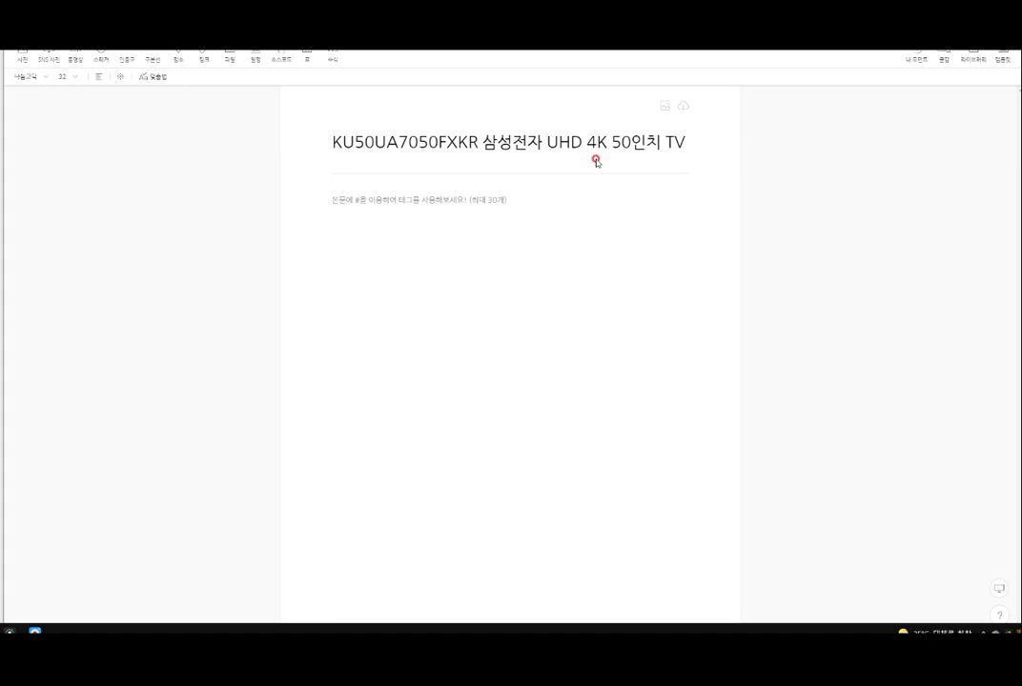
left_click(698, 142)
type("상세버")
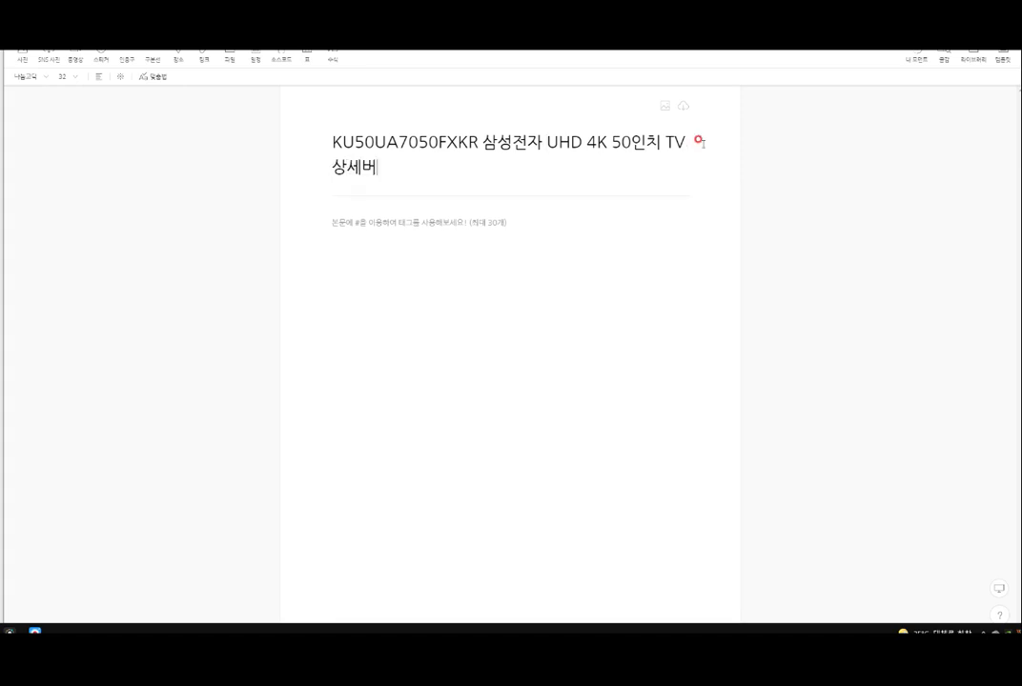
key("BackSpace")
type("정보 모음")
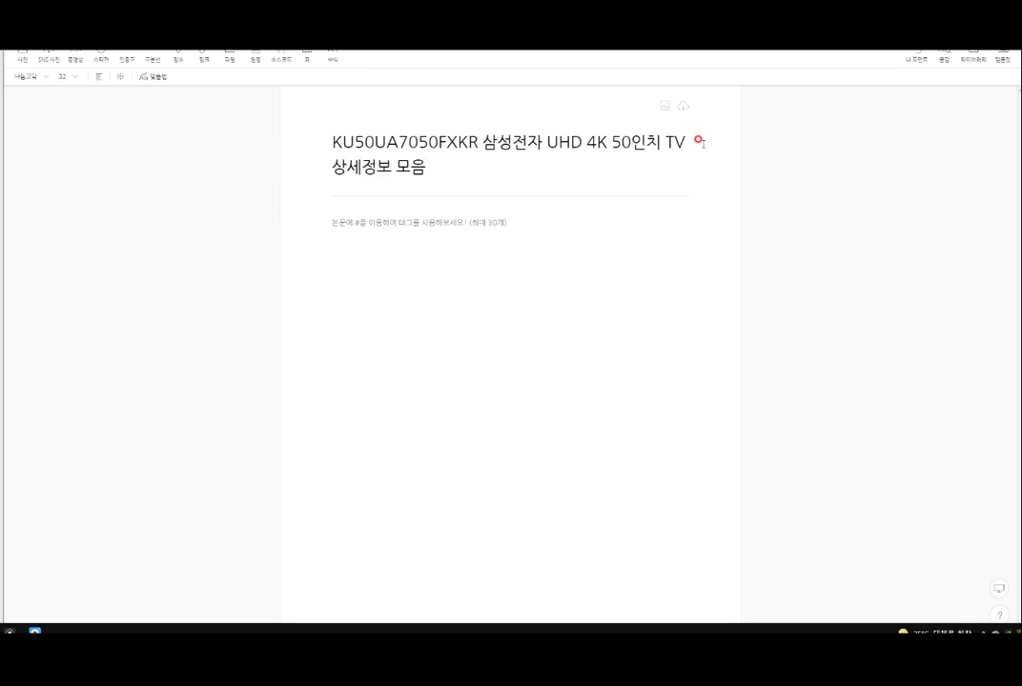
Add a 프레임 style quotation at the start of the body reading "삼성전자 UHD 4K 50인치 TV KU50UA7050FXKR"
left_click(455, 237)
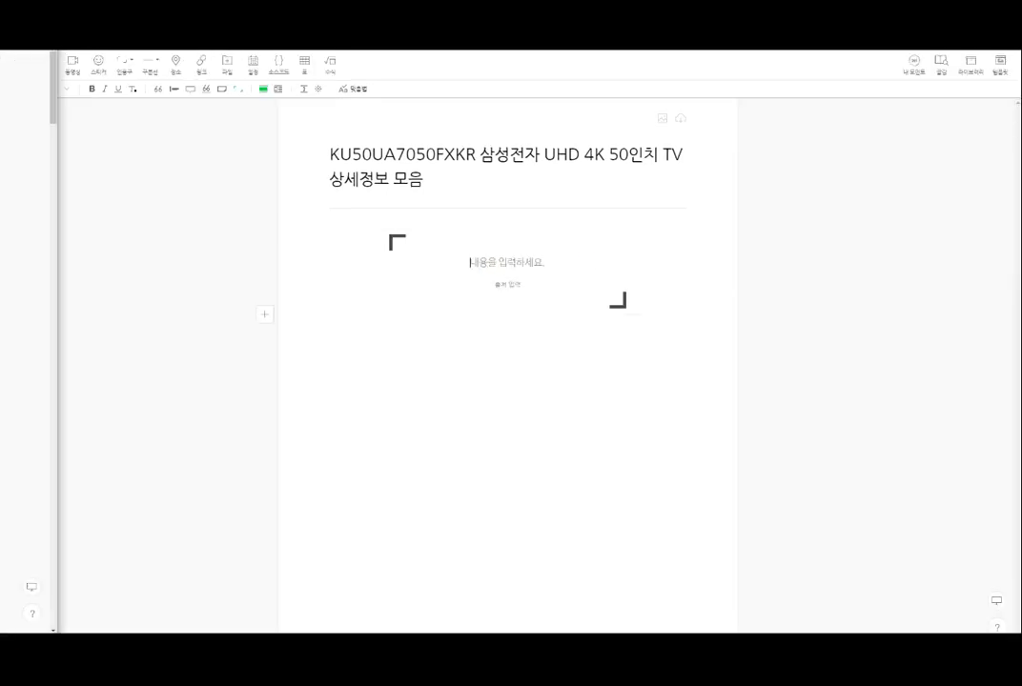
left_click(467, 277)
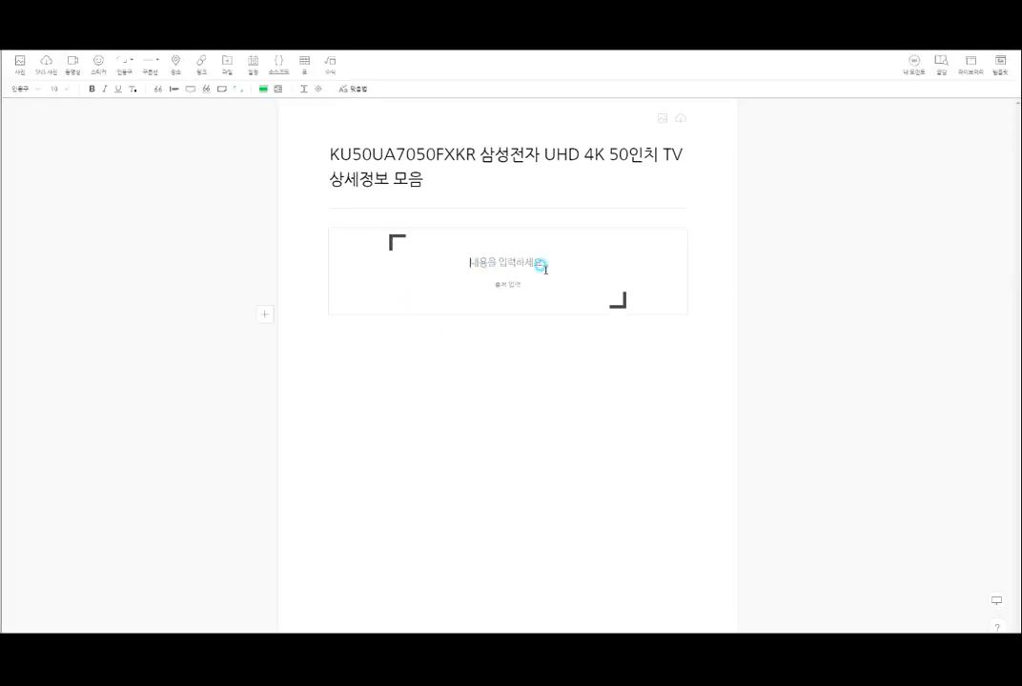
type("삼성전자 UHD 4K 50인치 TV KU50UA7050FXKR")
Start the introduction with "125cm 50인치 스탠드형 UHD TV인 UA7050 모델 KU50UA7050FXKR는" and copy the 현실에서 보는 듯한 컬러 표현 heading and description from Samsung's page
left_click(621, 362)
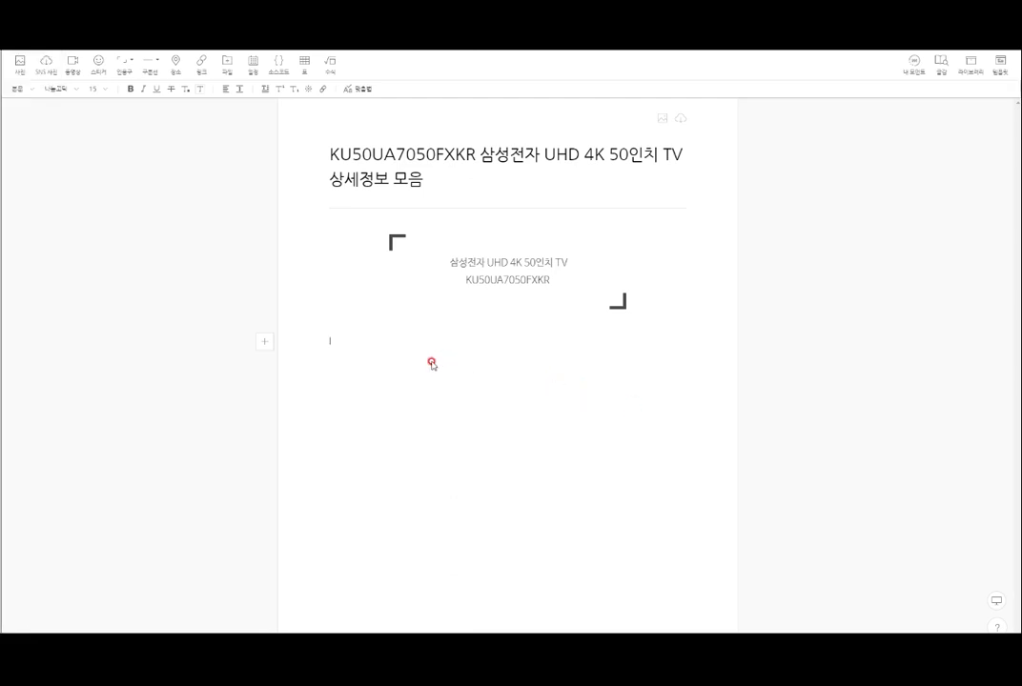
type("125cm 50인치 스탠드형 UHD TV인 UA7050 모델 KU50UA7050FXKR는 퓨어 컬러 기술의 현실에서 보는 듯한 컬러 표현과 완벽한 UHD 화질로 현실감 넘치는 영상을 보실 수 있어요.")
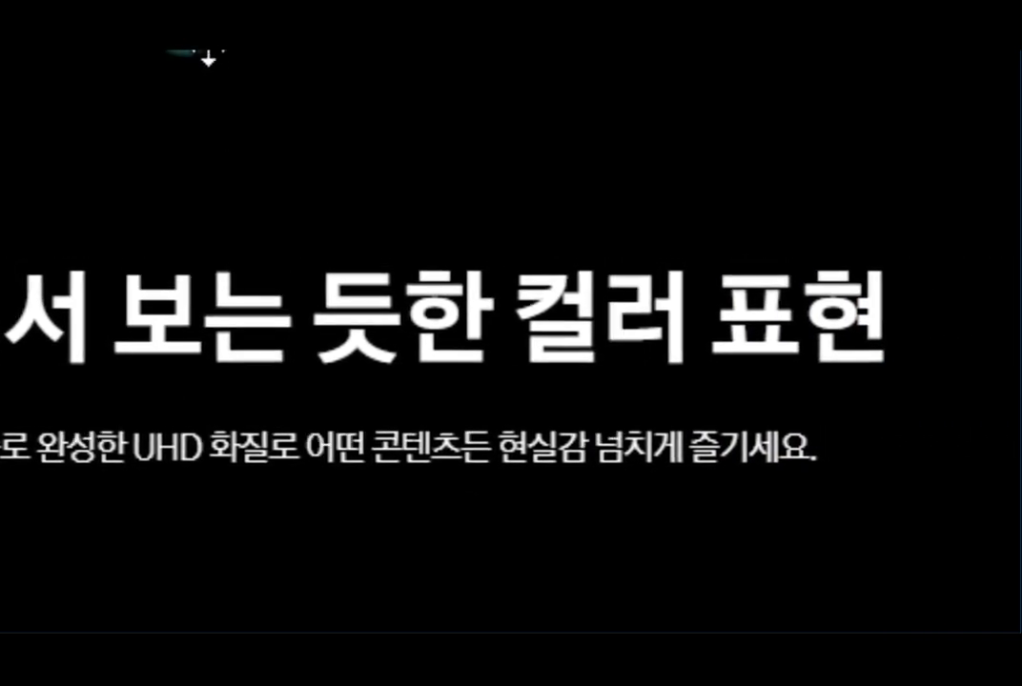
middle_click(489, 95)
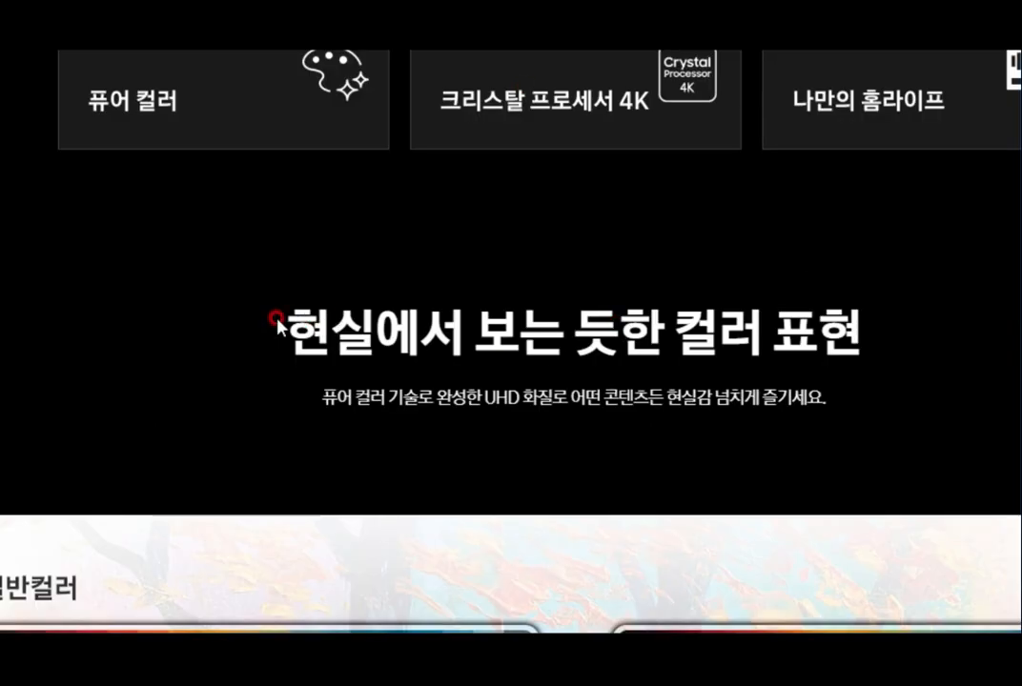
left_click_drag(276, 320, 832, 377)
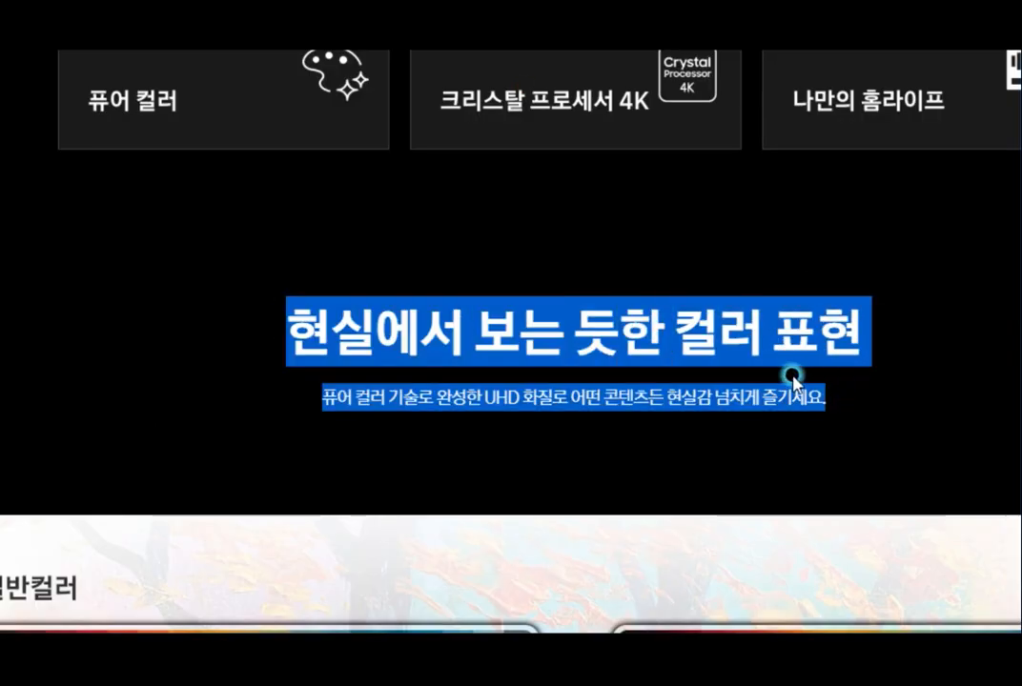
right_click(800, 342)
left_click(850, 358)
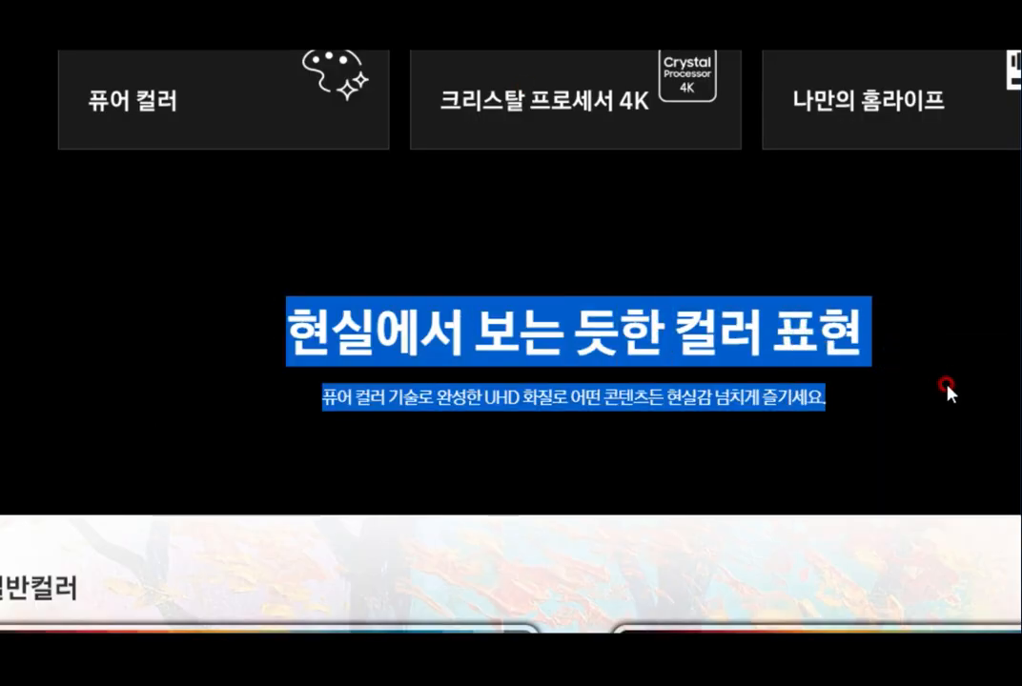
Paste the copied text into the introduction and reword it as "퓨어 컬러 기술의 현실에서 보는 듯한 컬러 표현과 완성한 UHD 화질로 현실감 넘치는 영상을 보실 수 있어요!"
left_click_drag(343, 629, 637, 105)
left_click(388, 155)
key("ctrl+v")
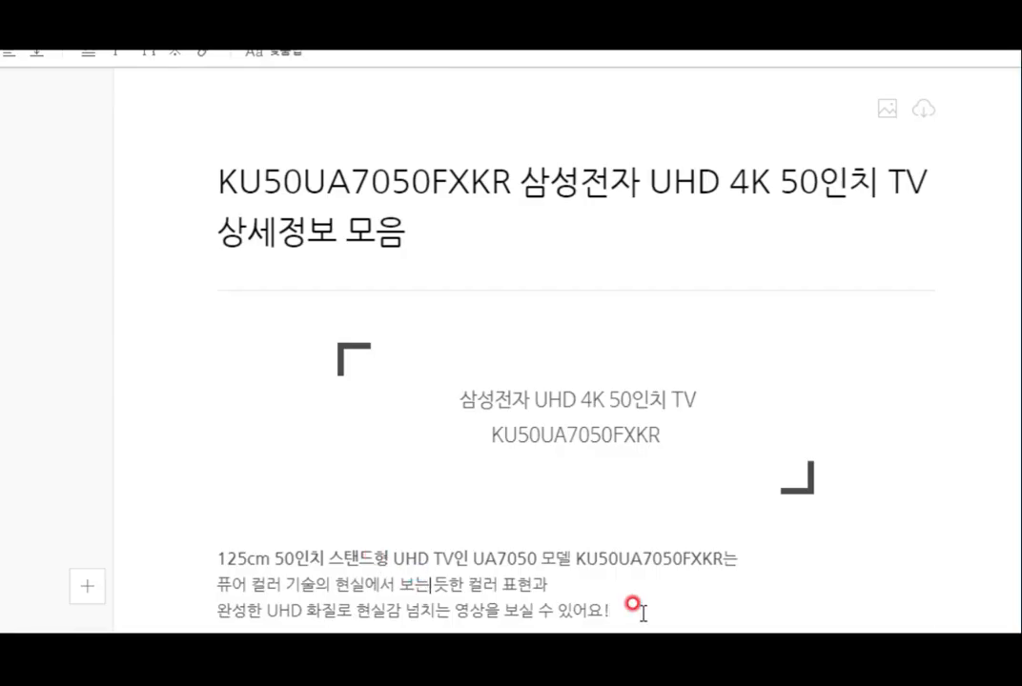
left_click_drag(640, 608, 605, 611)
left_click(620, 611)
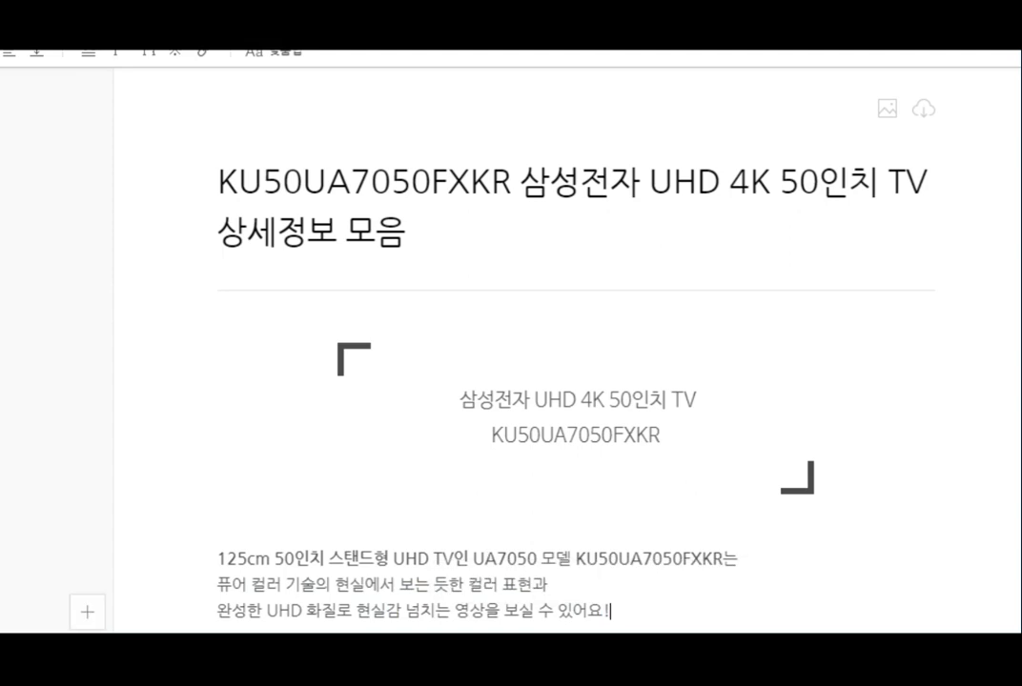
Insert a 라인&따옴표 quotation below the introduction with the heading "한눈에 살펴보는 상세 스펙" and place the cursor beneath it
left_click(453, 475)
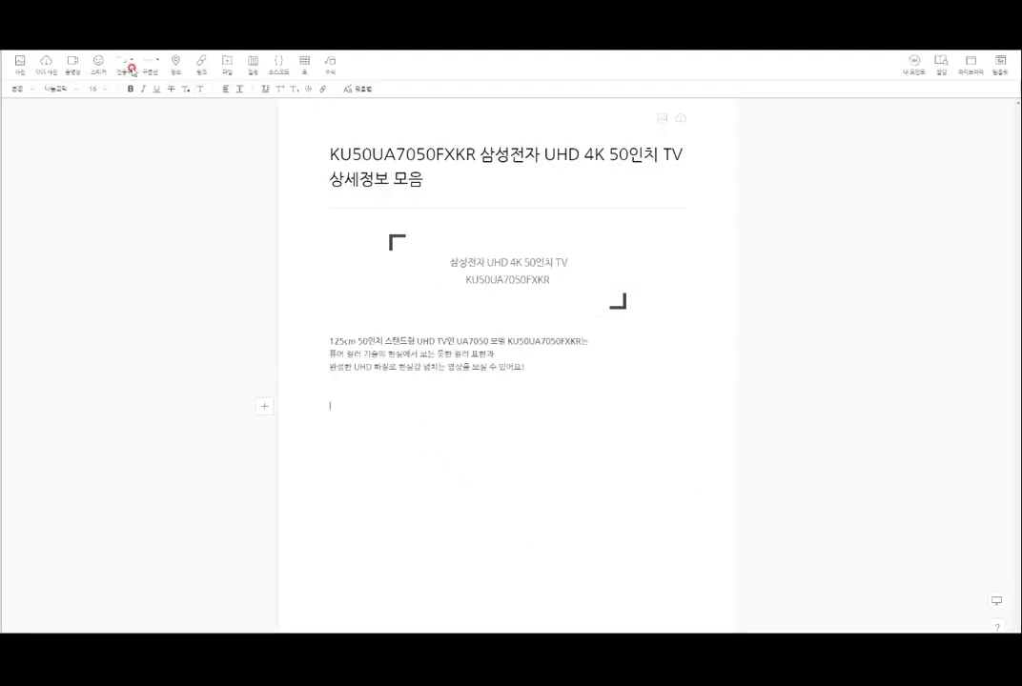
left_click(130, 67)
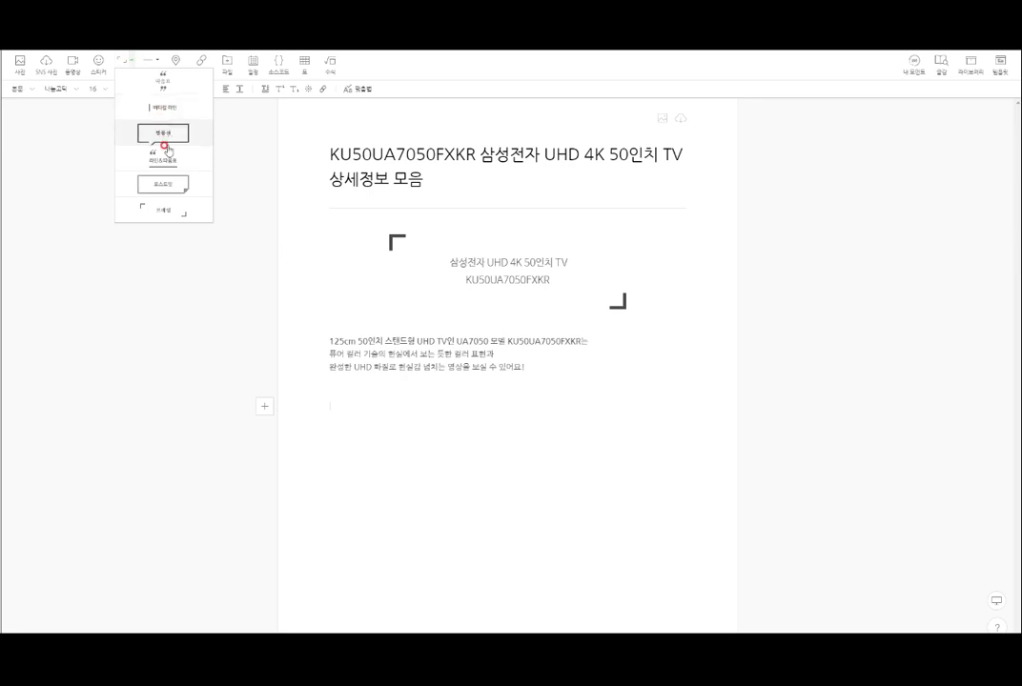
left_click(169, 160)
type("한눈에 살펴보는 상세 스펙")
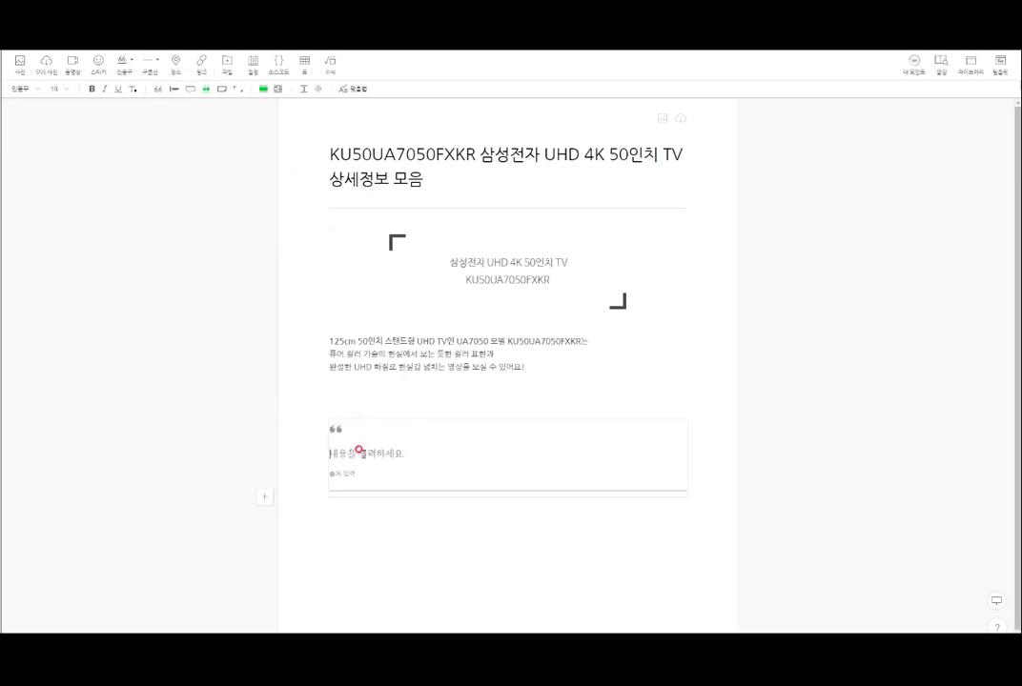
left_click(662, 515)
left_click(410, 511)
scroll(602, 410, "down", 1)
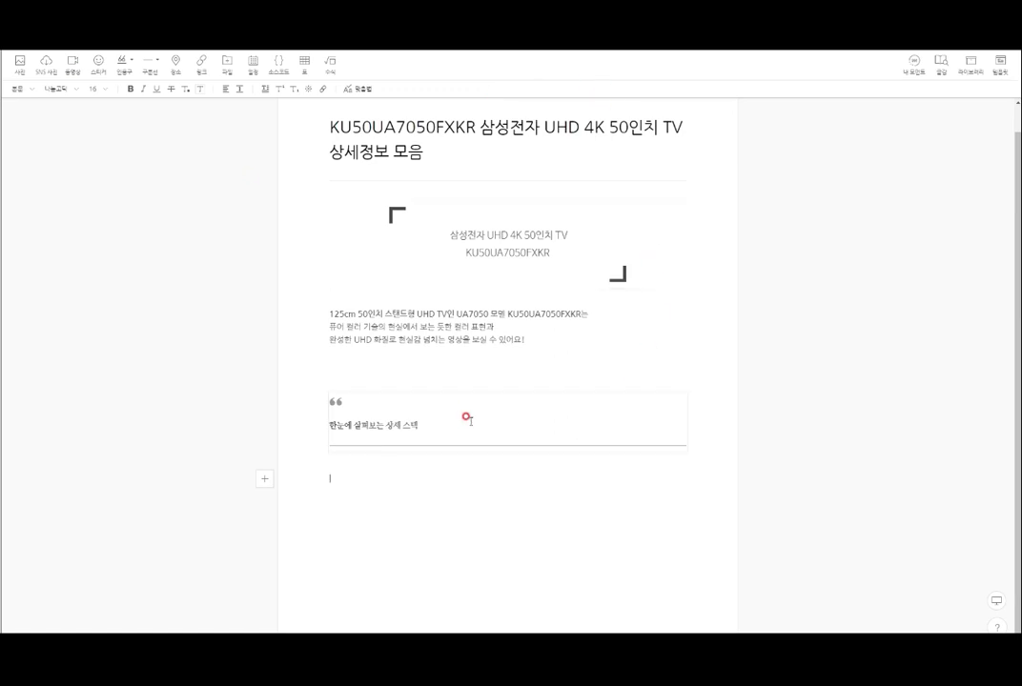
Insert the 제품 정보 sticker below the "한눈에 살펴보는 상세 스펙" heading, centre it, and place the cursor beneath it
left_click(98, 68)
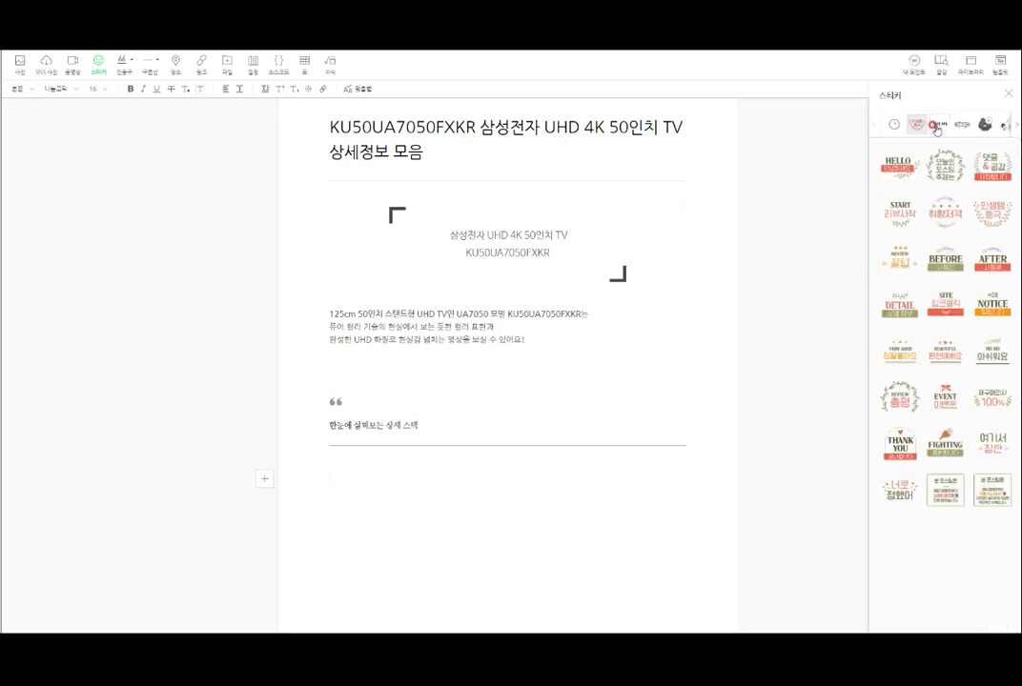
left_click(937, 127)
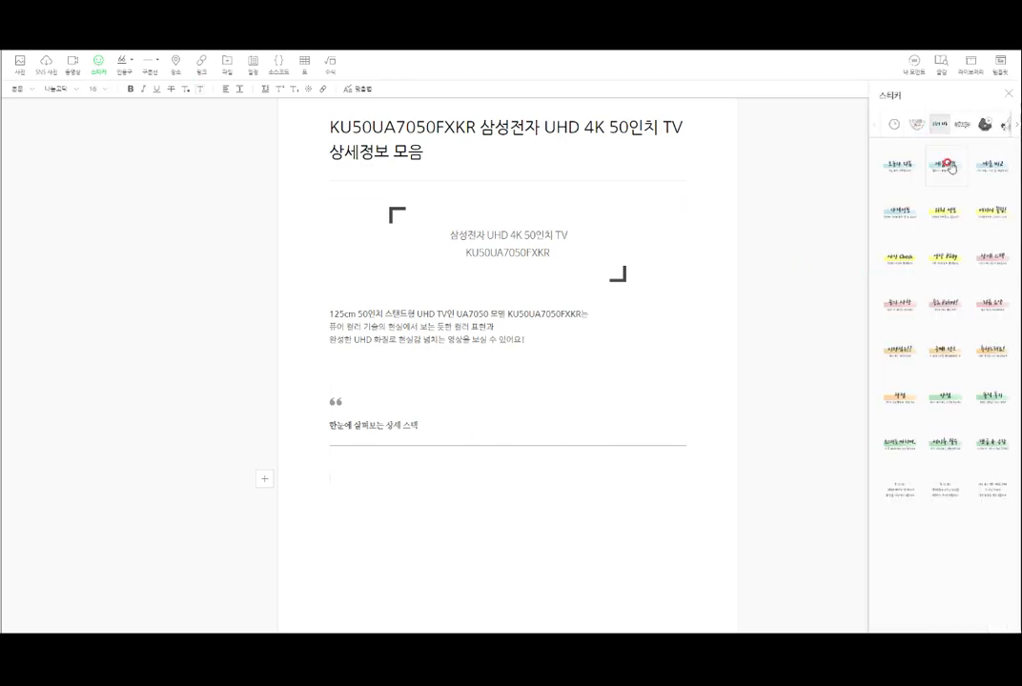
left_click(905, 217)
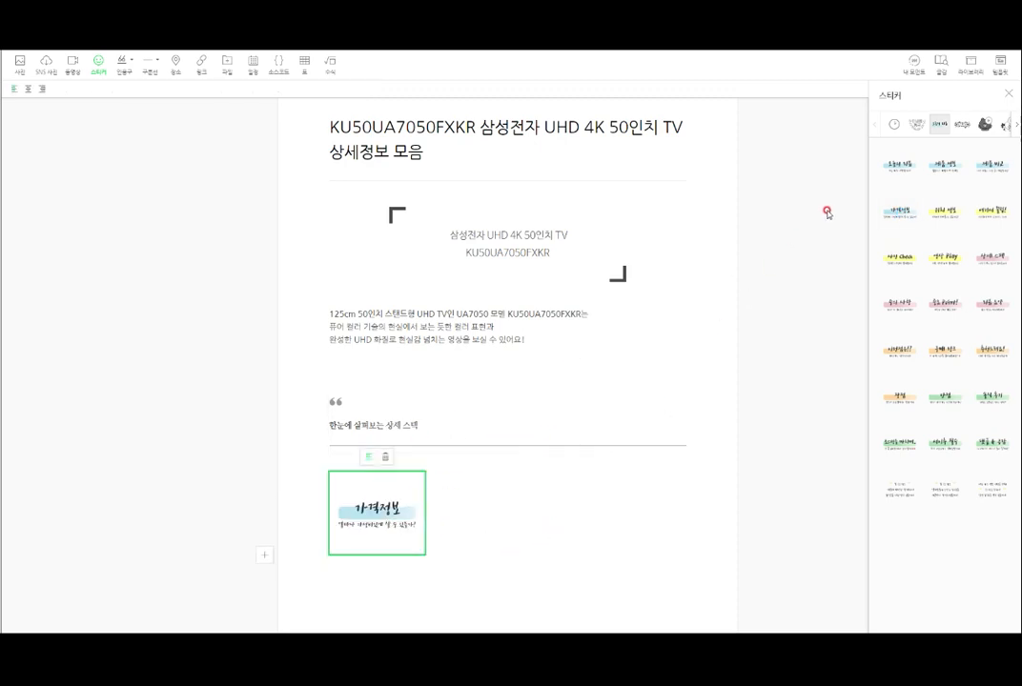
key("Delete")
left_click(945, 165)
left_click(370, 526)
left_click(368, 458)
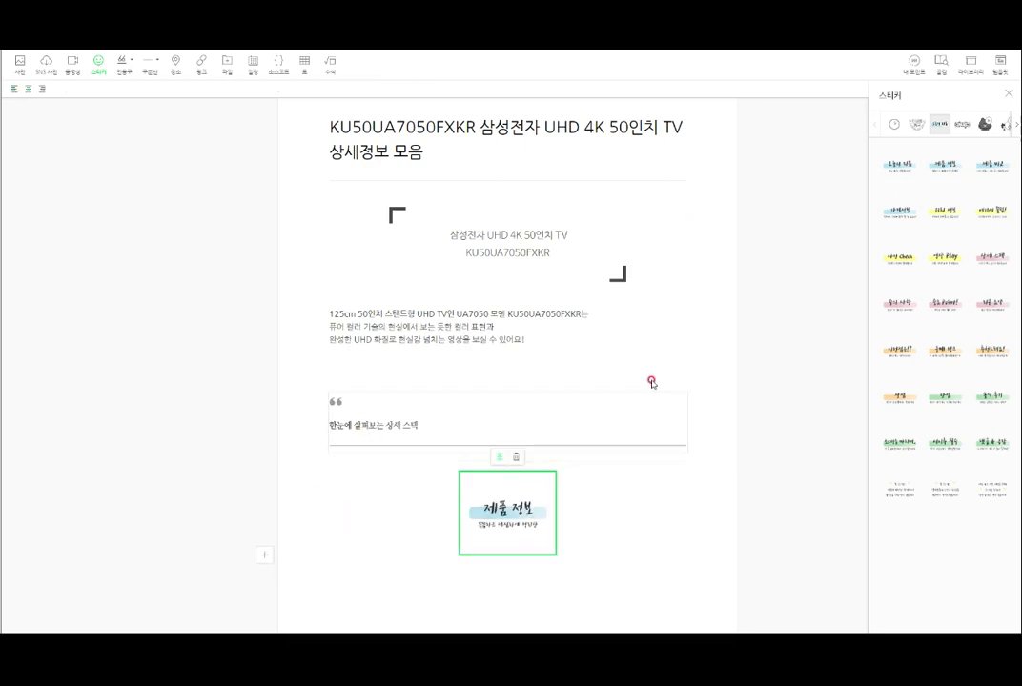
scroll(412, 467, "down", 2)
left_click(414, 470)
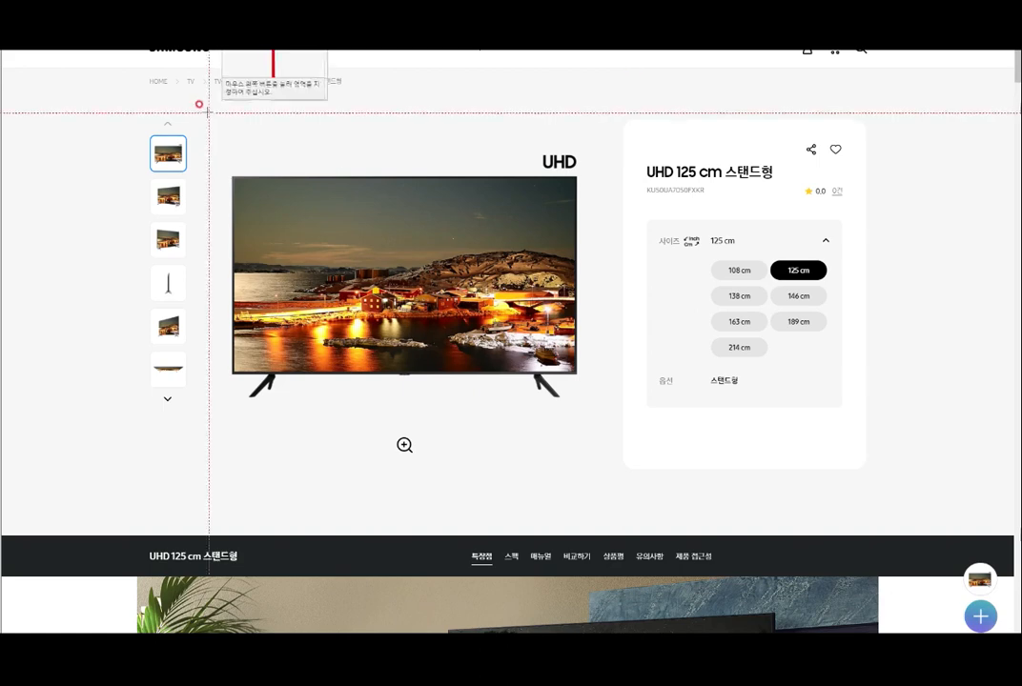
Switch to Samsung's product page and capture the area with the TV picture and size options, about 1300 x 754 pixels
mouse_move(210, 103)
left_mouse_down()
mouse_move(752, 194)
mouse_move(898, 339)
mouse_move(874, 486)
left_mouse_up()
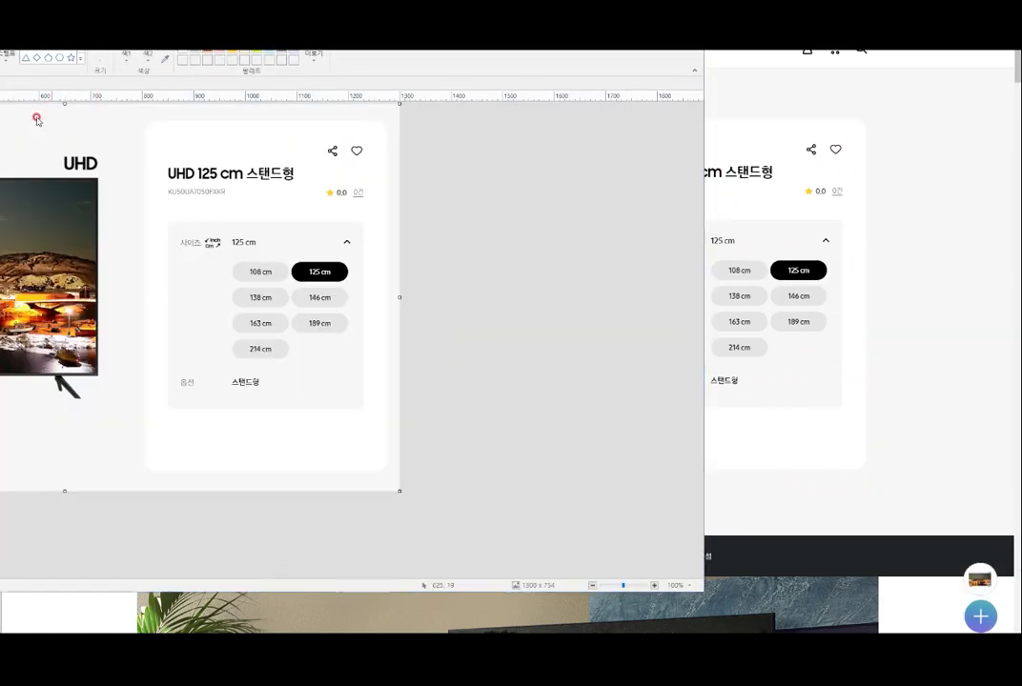
left_click_drag(13, 21, 328, 25)
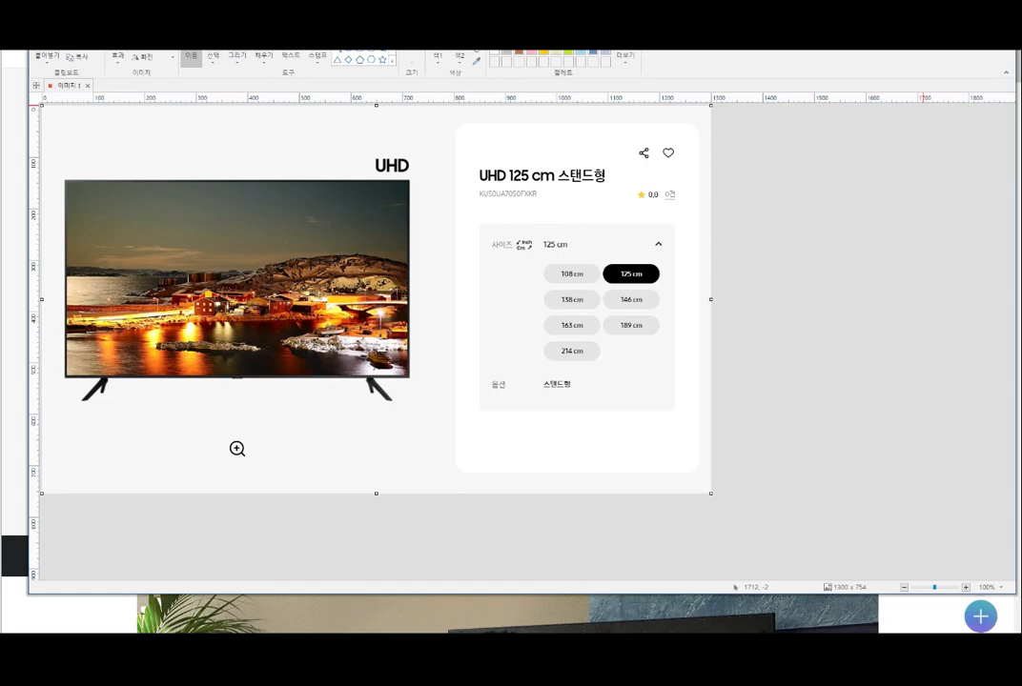
left_click_drag(324, 8, 320, 40)
left_click(39, 54)
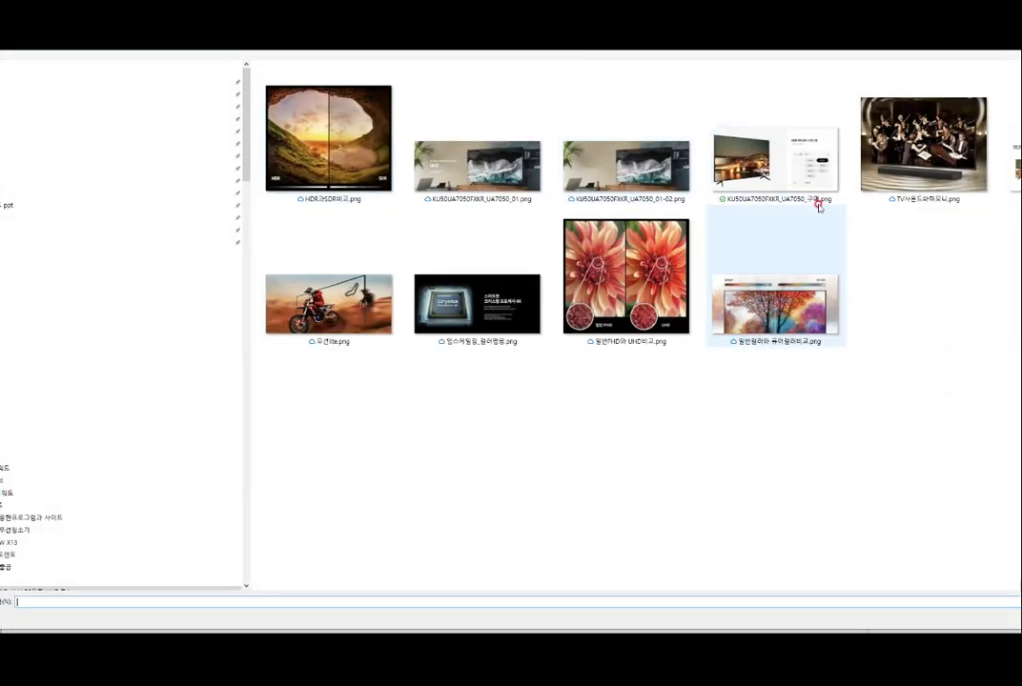
Try inserting the photo file KU50UA7050FXKR_UA7050_구매.png below the sticker, and remove it from both the post and the library
double_click(817, 196)
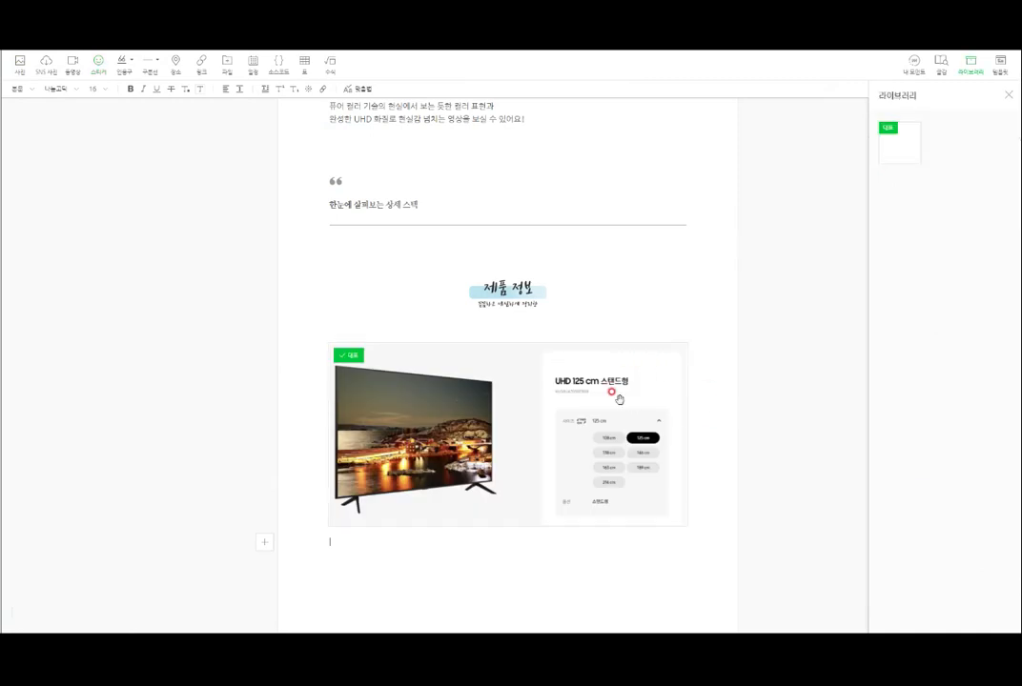
left_click(601, 390)
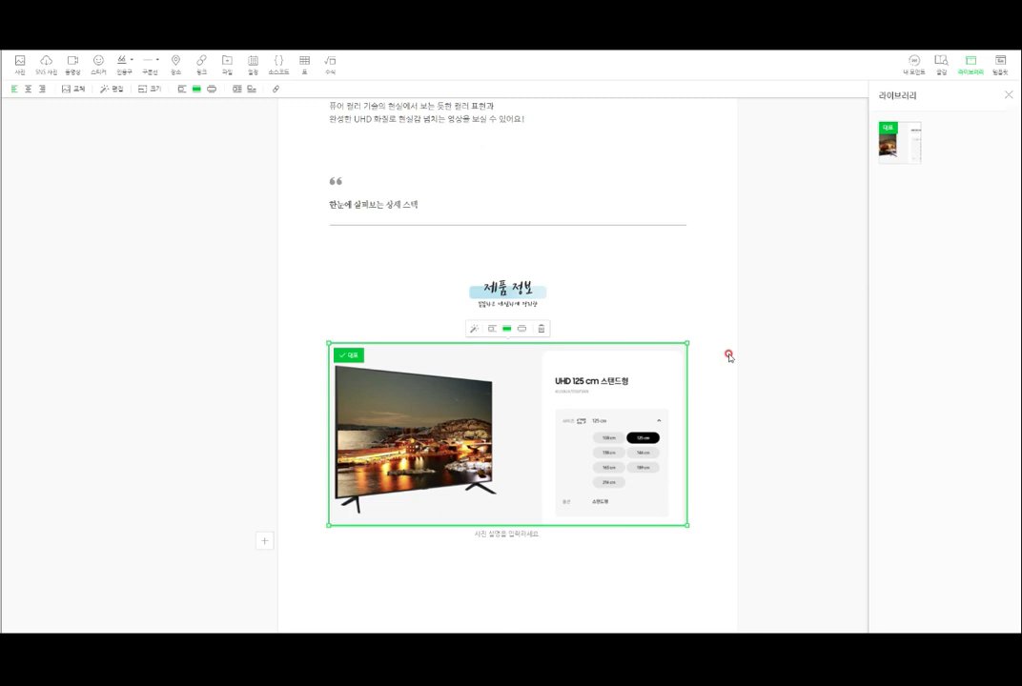
left_click(671, 546)
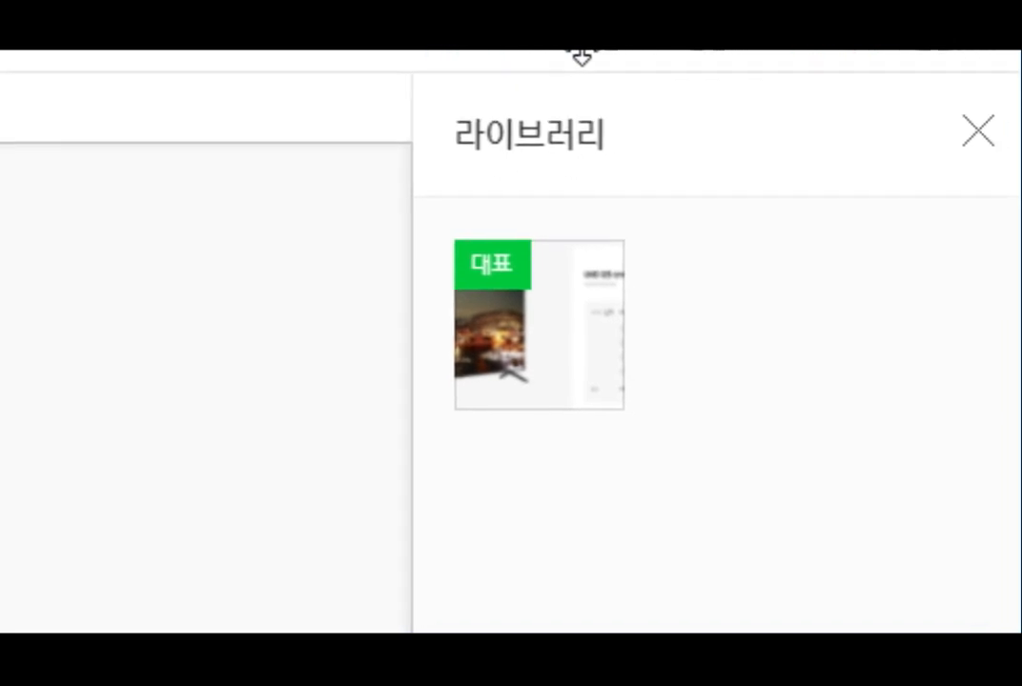
left_click(570, 407)
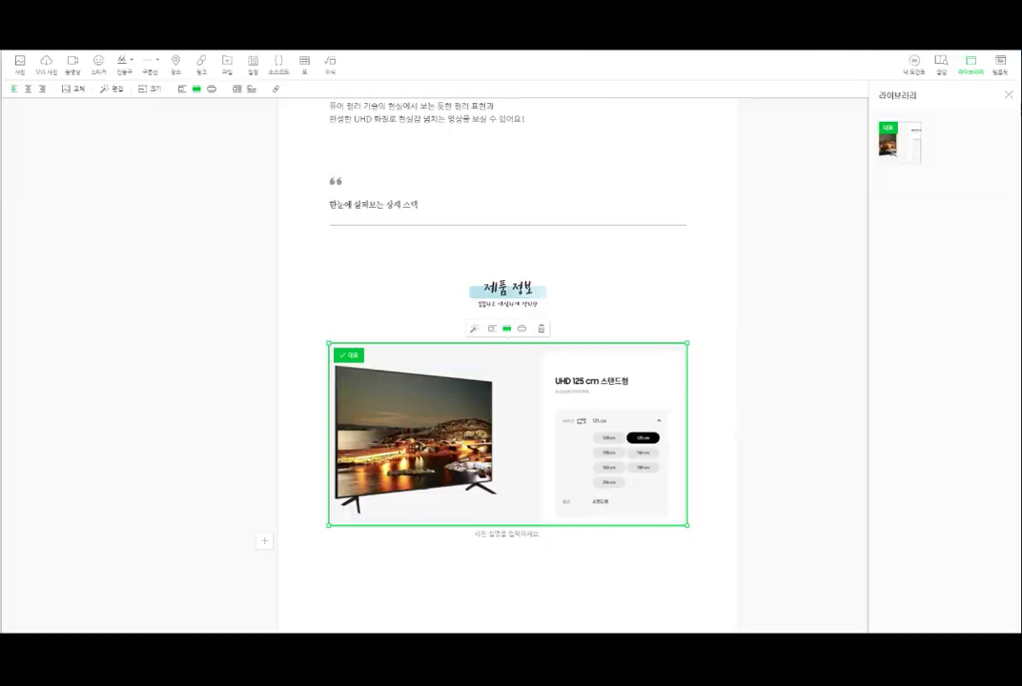
key("Delete")
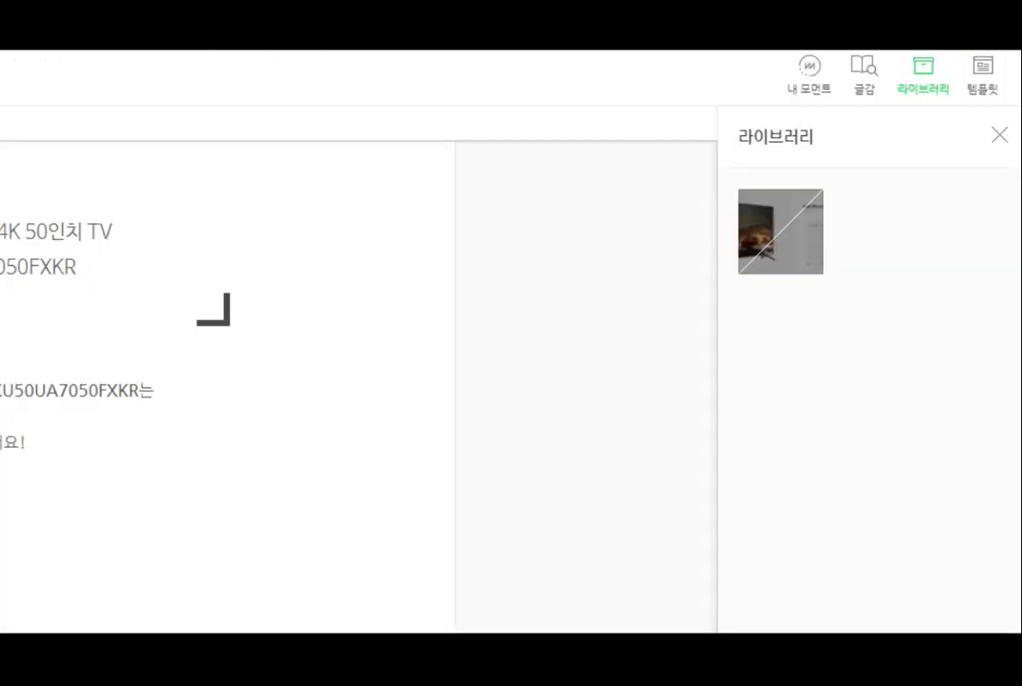
left_click(813, 201)
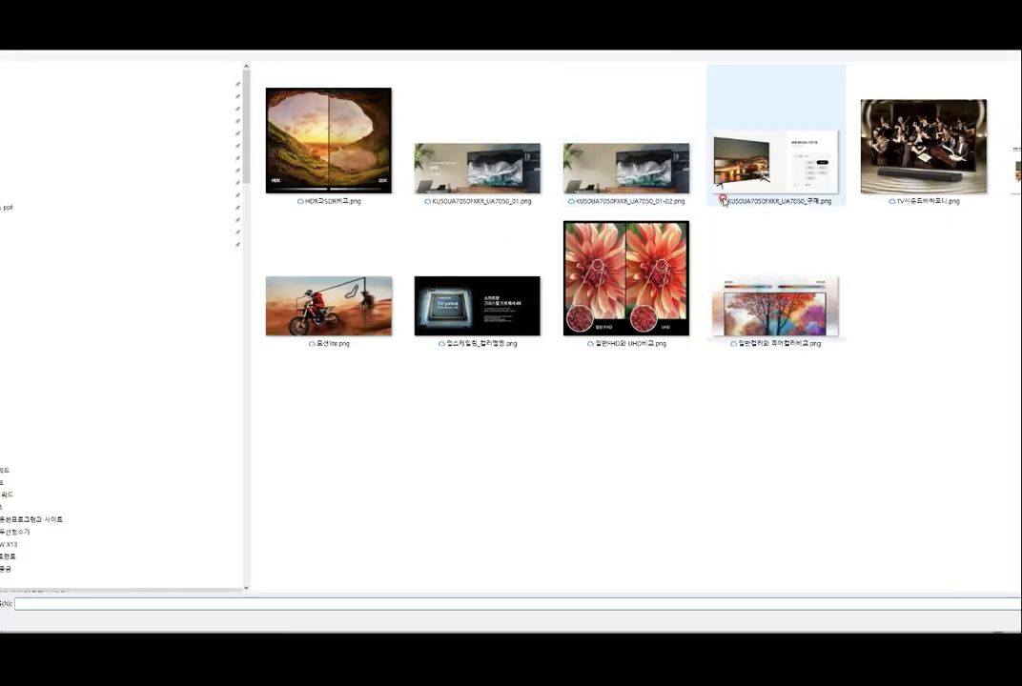
Open KU50UA7050FXKR_UA7050_구매.png in the image program, copy the picture and paste it into the post below the 제품 정보 sticker
left_click(773, 165)
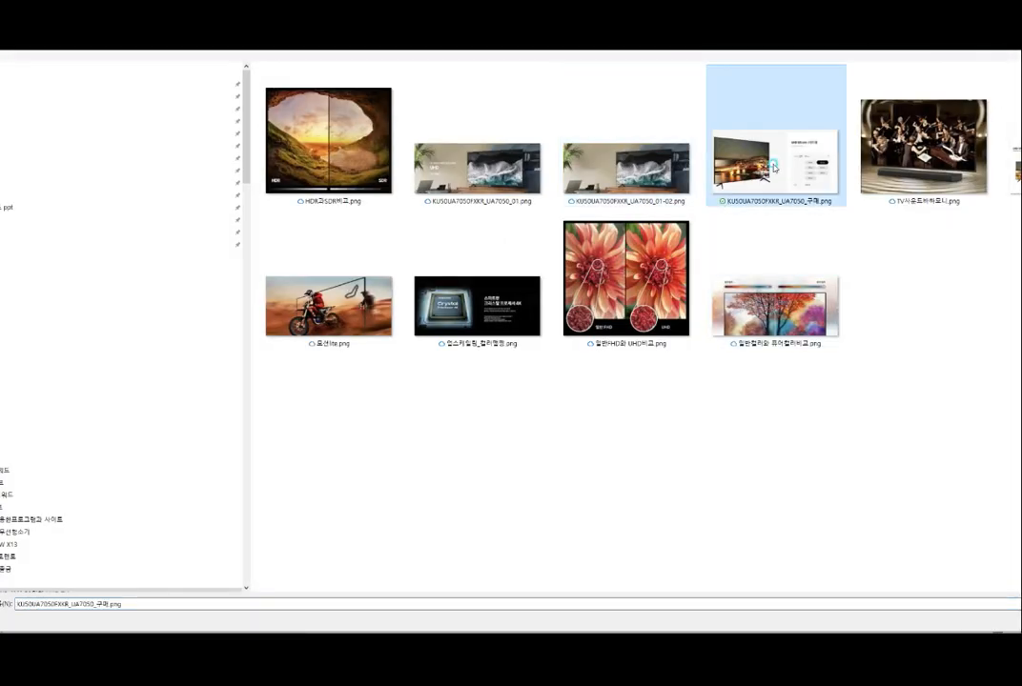
double_click(773, 165)
left_click(625, 455)
left_click(593, 324)
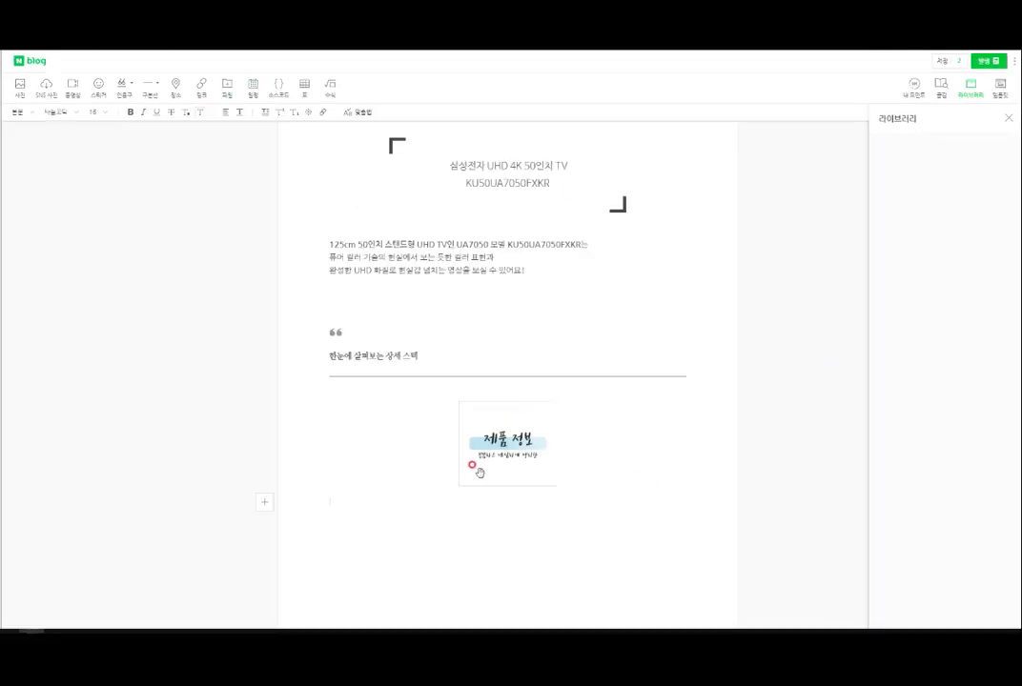
key("ctrl+v")
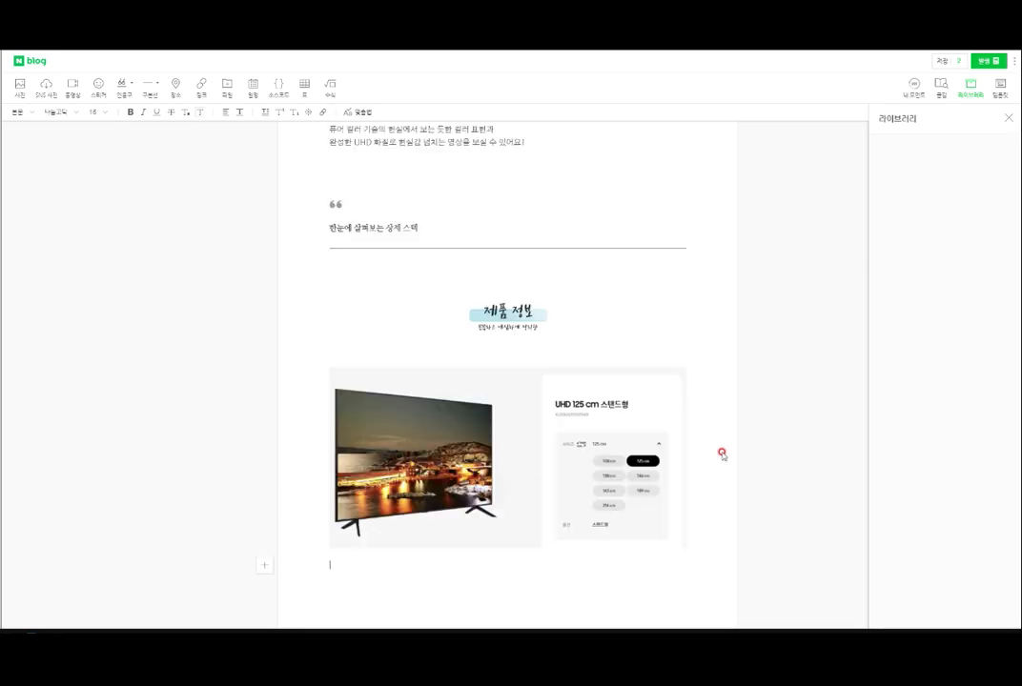
left_click(634, 461)
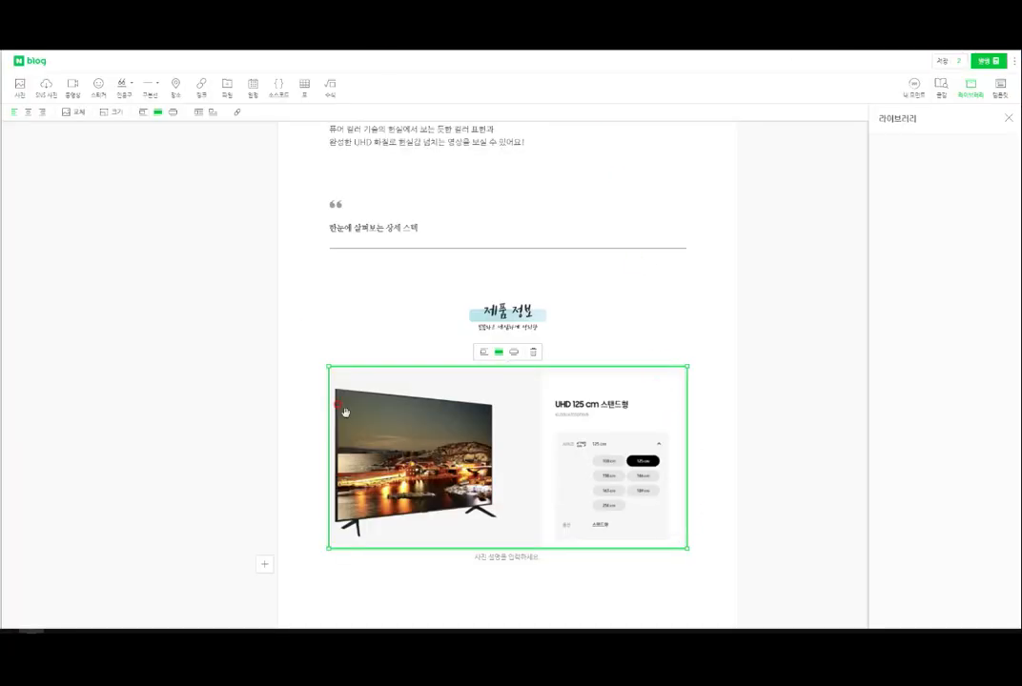
scroll(720, 275, "down", 1)
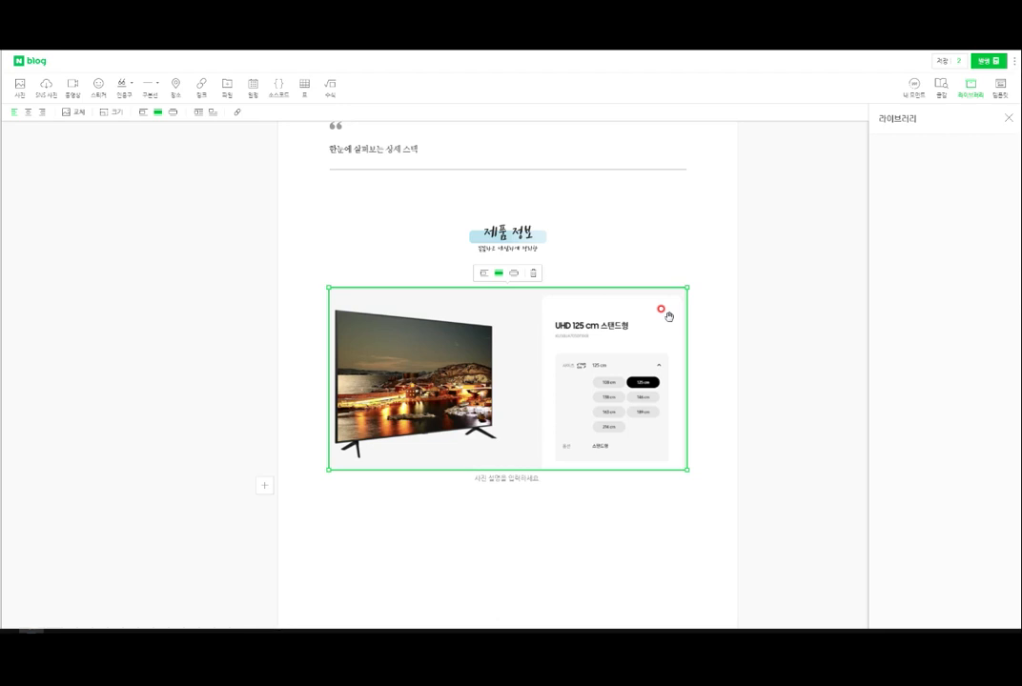
scroll(813, 368, "up", 1)
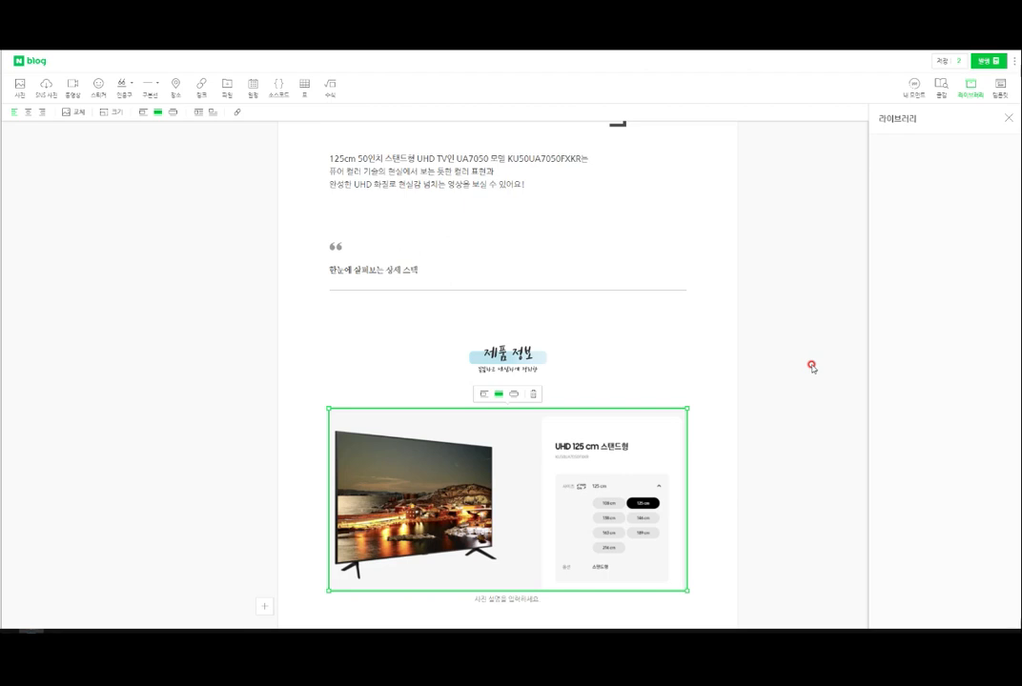
left_click(665, 355)
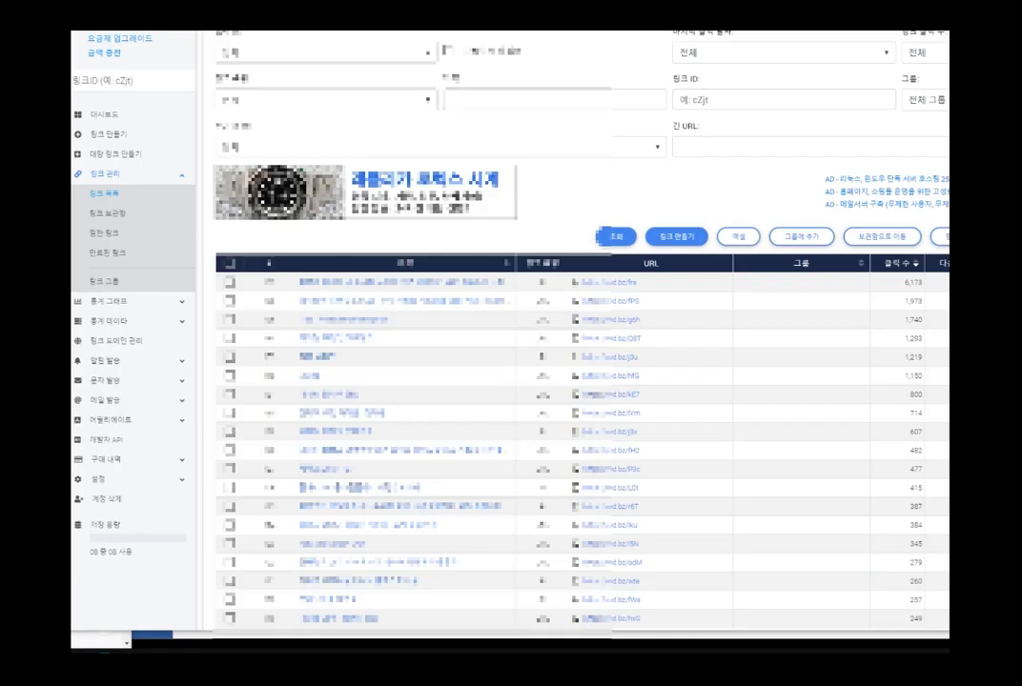
Examine the click counts of the shortened URLs in the 링크 목록 of the link management site
scroll(708, 324, "down", 1)
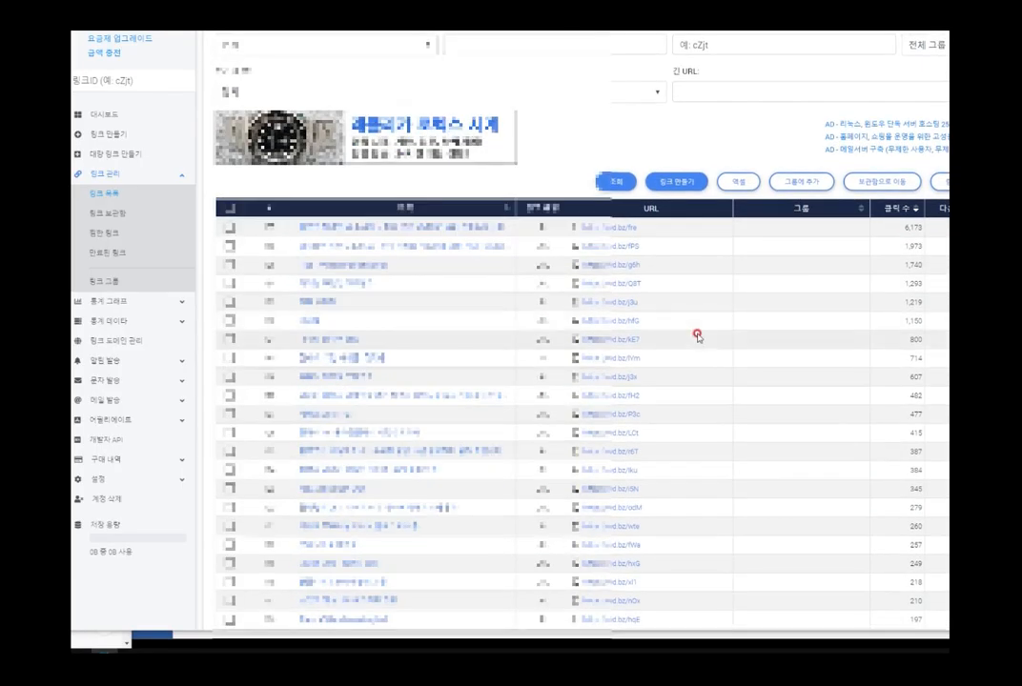
scroll(455, 350, "up", 1)
scroll(755, 246, "down", 1)
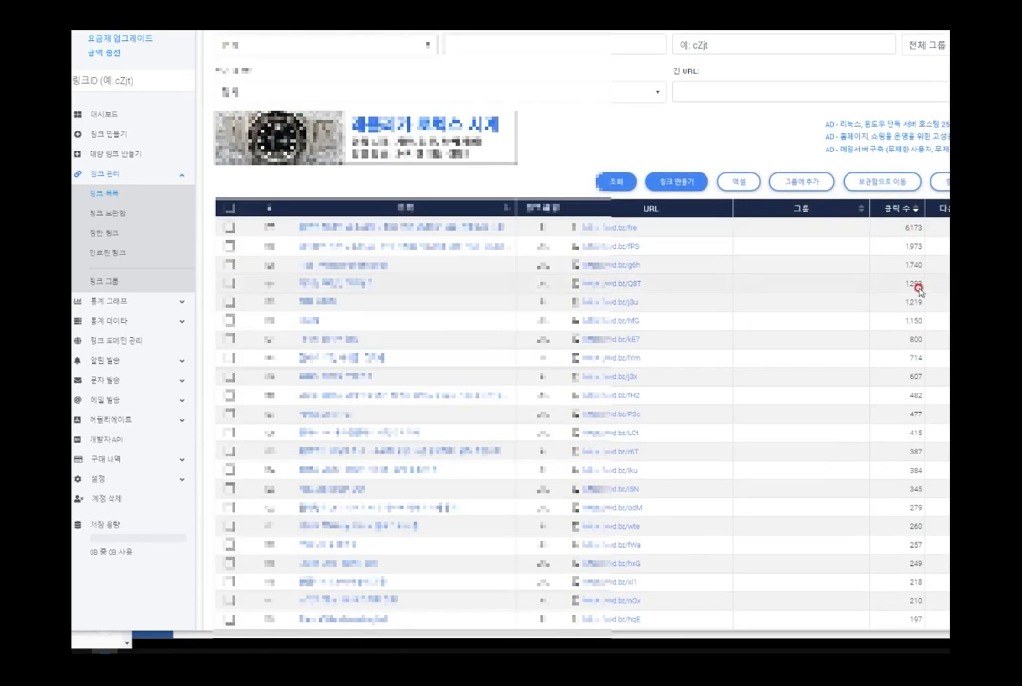
scroll(696, 274, "down", 5)
scroll(685, 279, "up", 6)
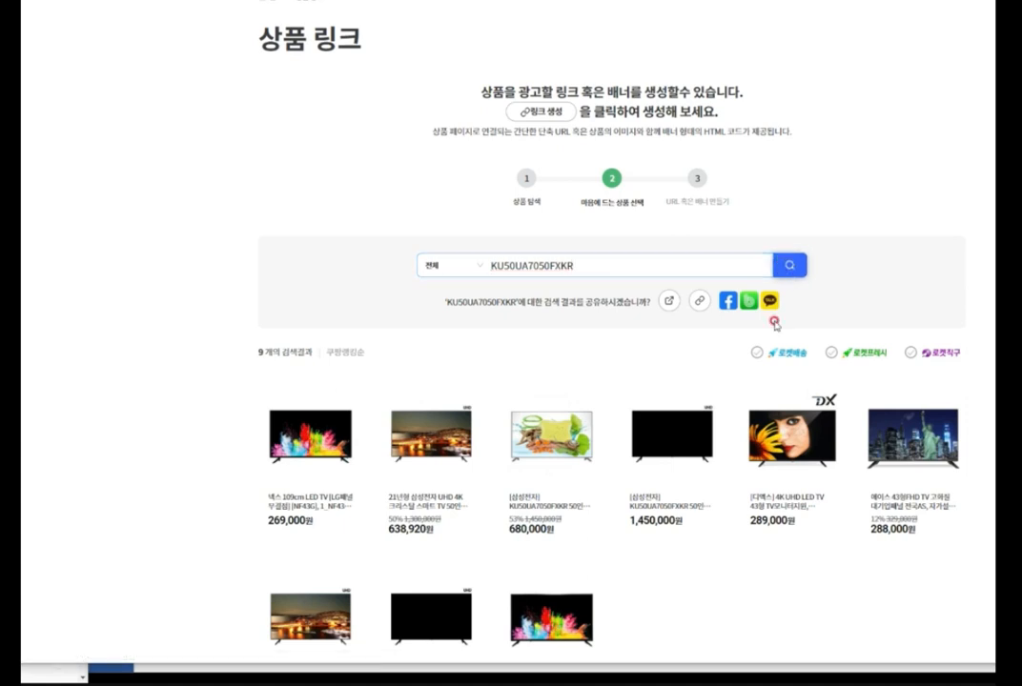
Review the KU50UA7050FXKR results on Coupang Partners' 상품 링크 page and open 간편 링크 만들기
scroll(706, 353, "down", 2)
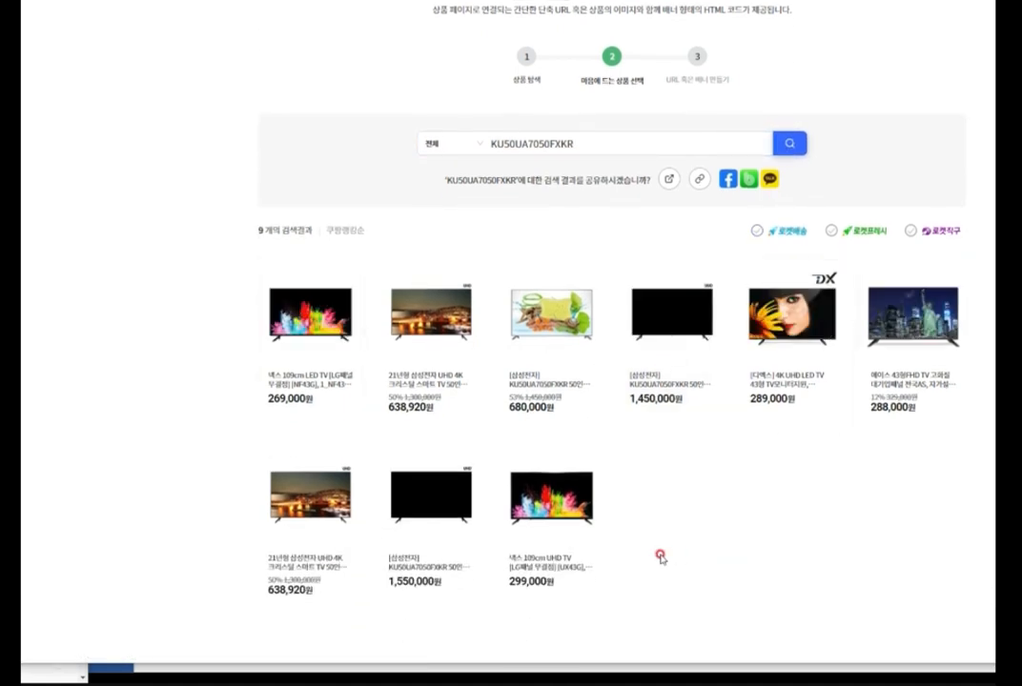
scroll(662, 553, "up", 2)
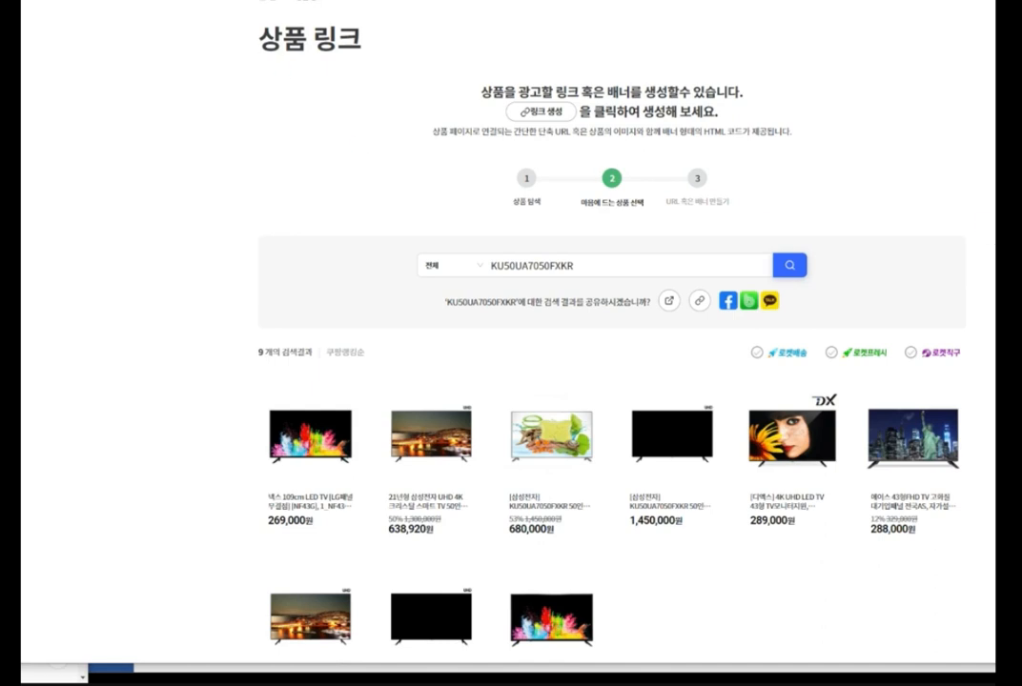
mouse_move(382, 1)
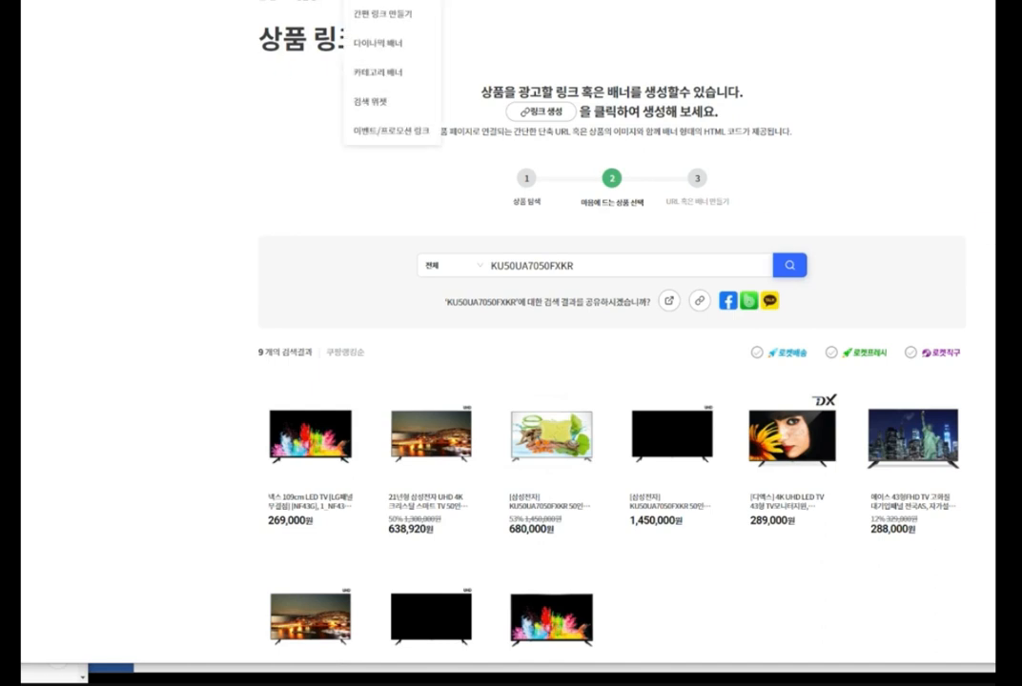
mouse_move(315, 3)
left_click(376, 13)
left_click(522, 331)
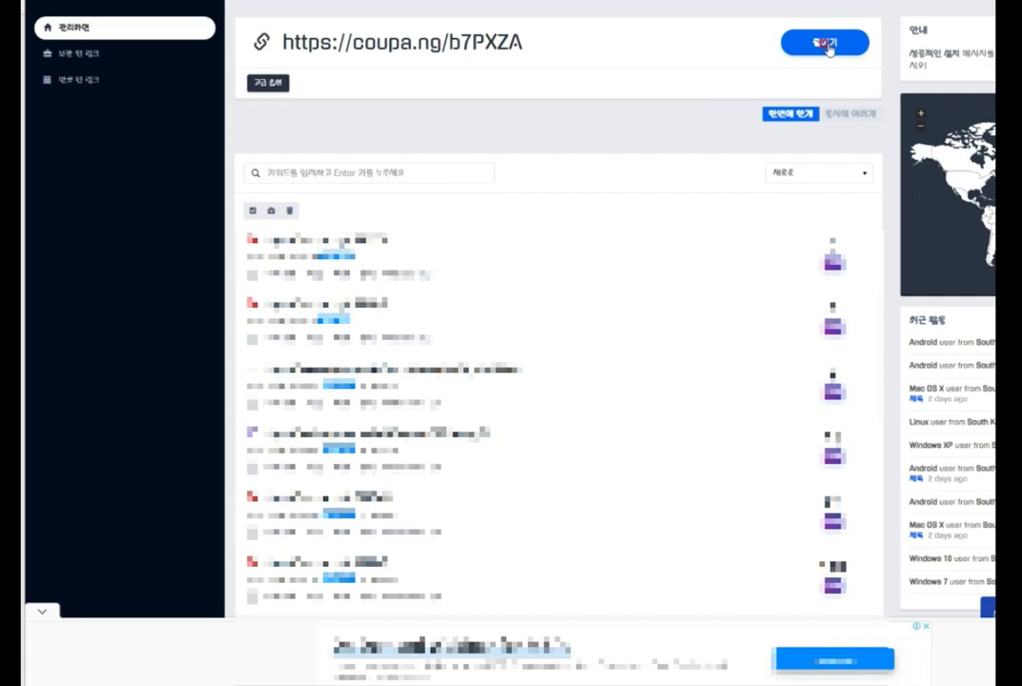
left_click(825, 45)
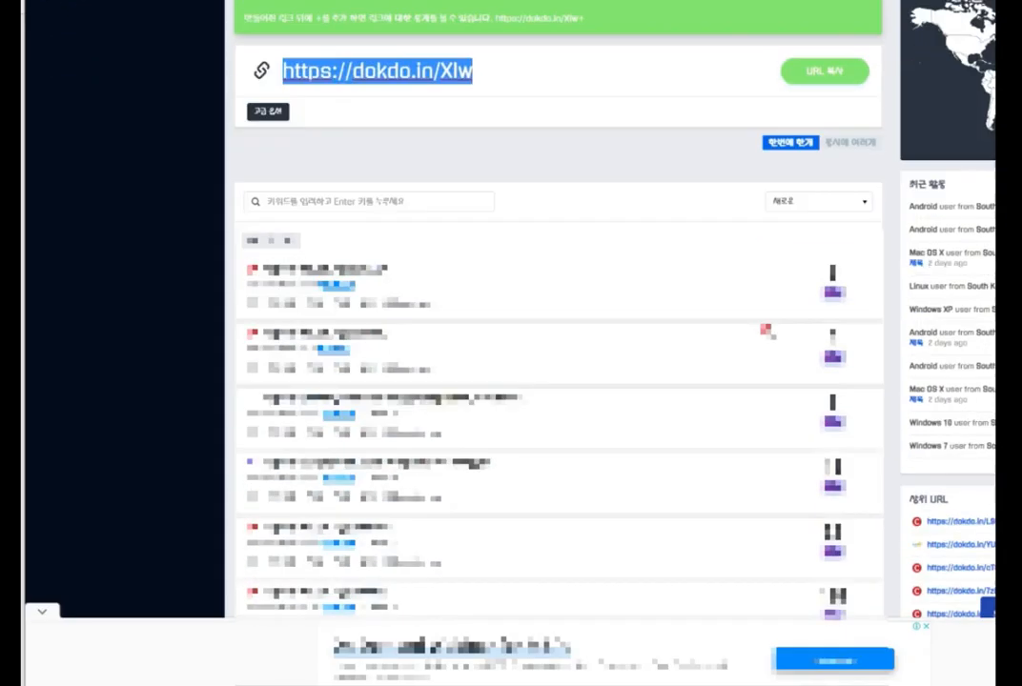
scroll(766, 331, "down", 1)
scroll(767, 333, "up", 3)
Sort the dokdo.in links by 가장 오래된 and examine the click counts of the older links
left_click(815, 336)
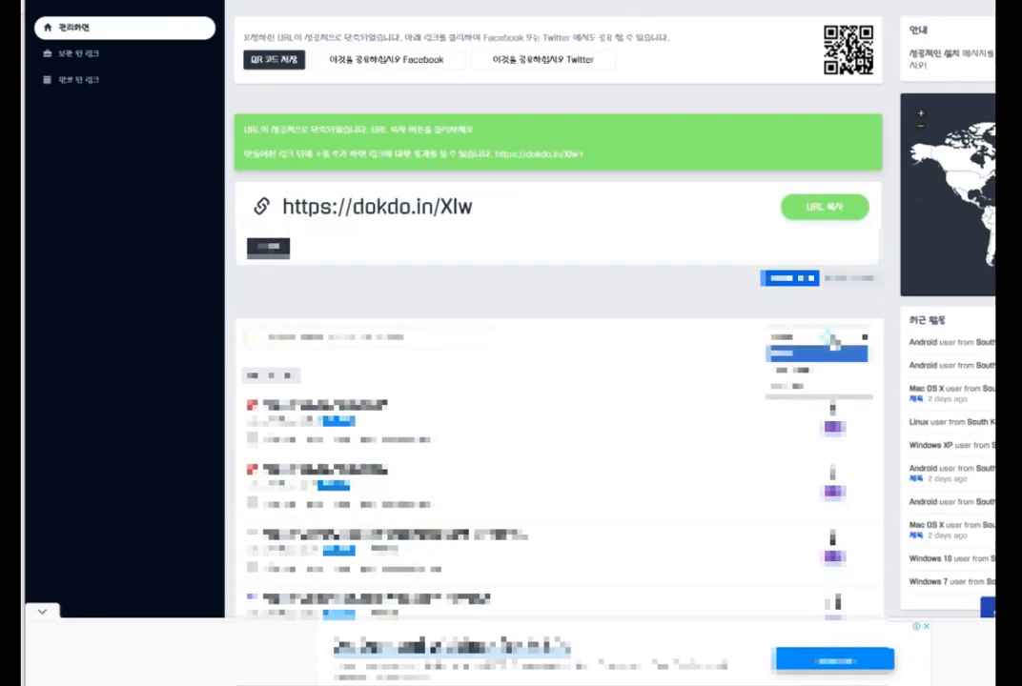
left_click(812, 371)
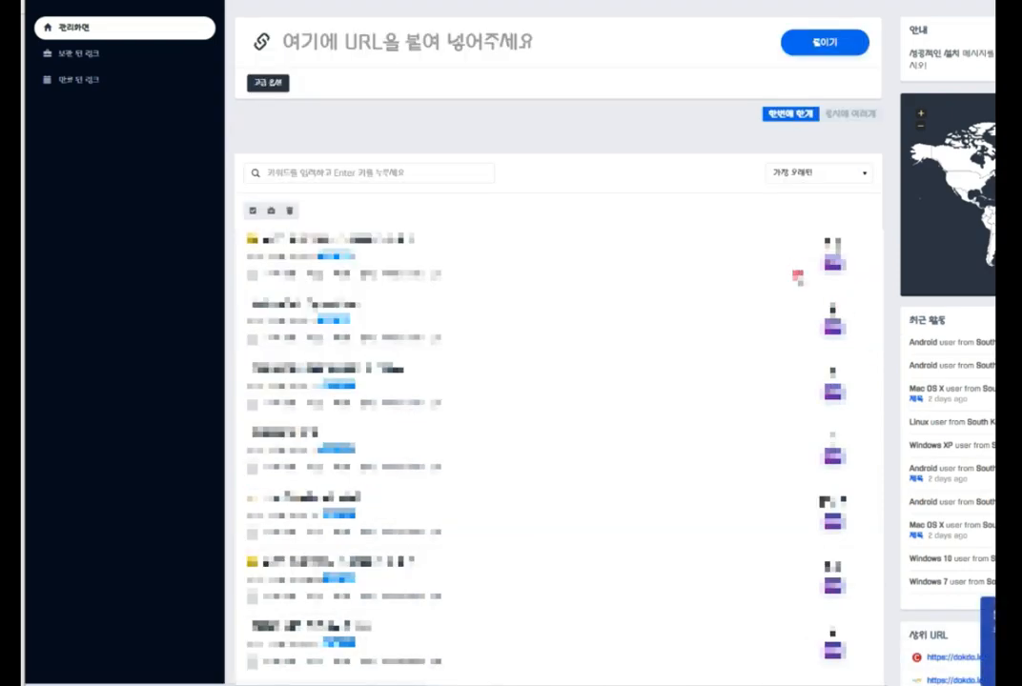
scroll(557, 272, "down", 5)
scroll(574, 285, "up", 5)
scroll(575, 285, "down", 7)
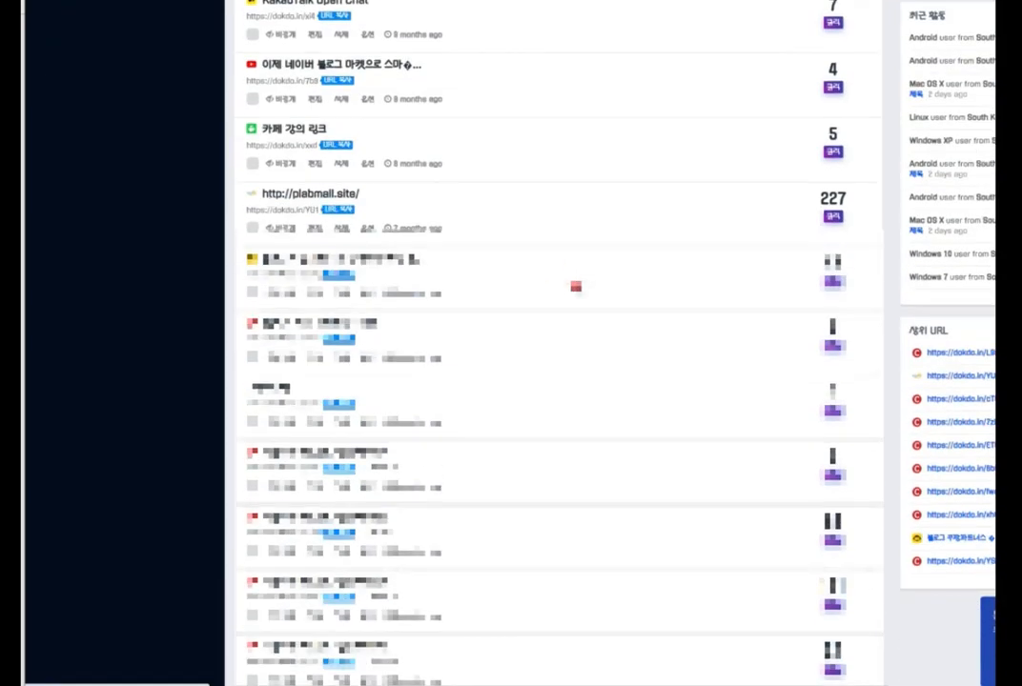
scroll(581, 290, "up", 1)
scroll(732, 472, "down", 3)
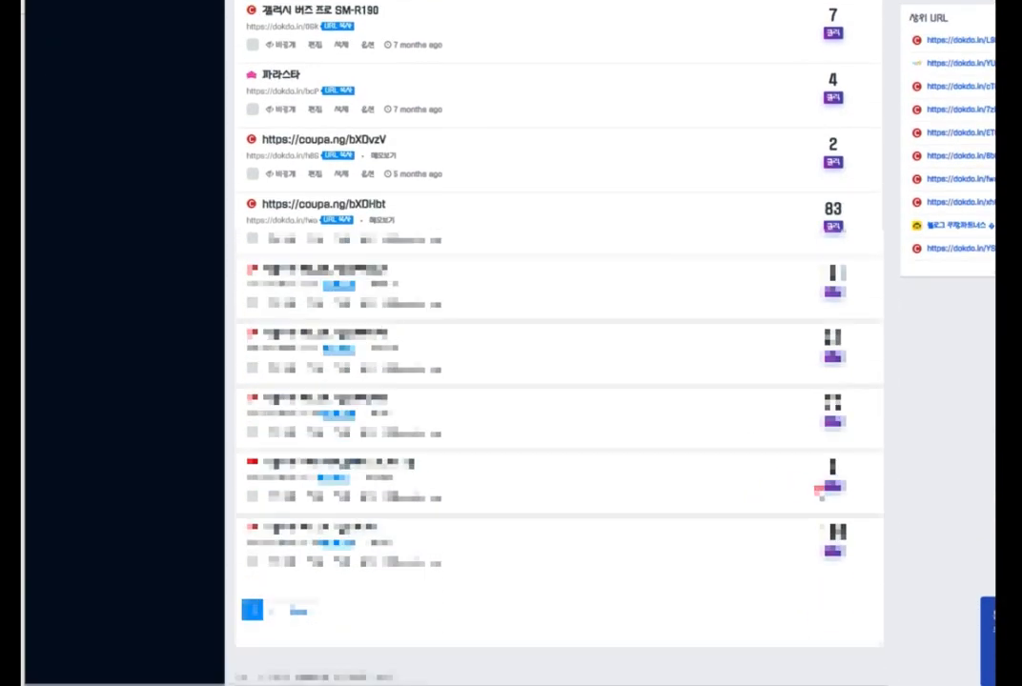
scroll(818, 490, "up", 3)
Examine the click counts in the 링크 목록 and in the dokdo.in link list sorted by 인기 있는
scroll(818, 490, "up", 6)
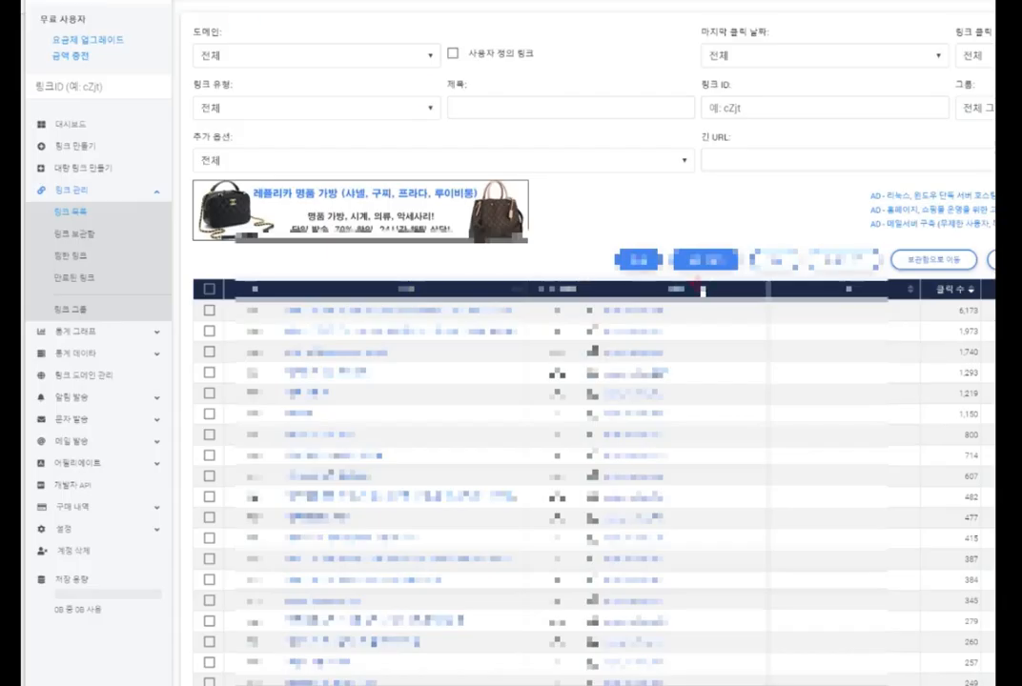
scroll(591, 243, "down", 1)
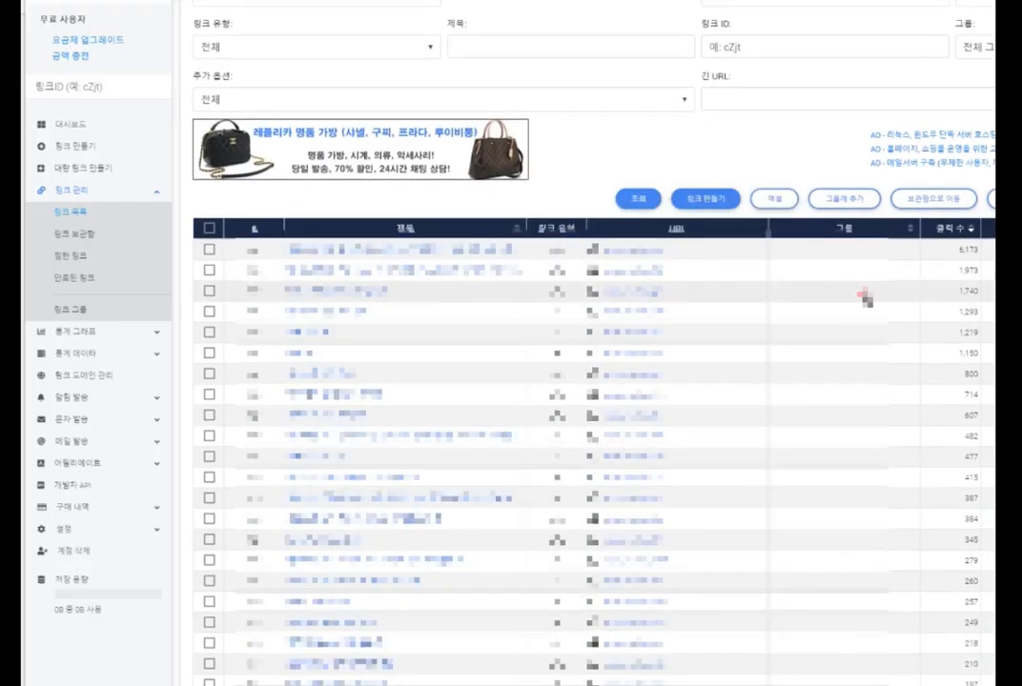
scroll(887, 286, "down", 2)
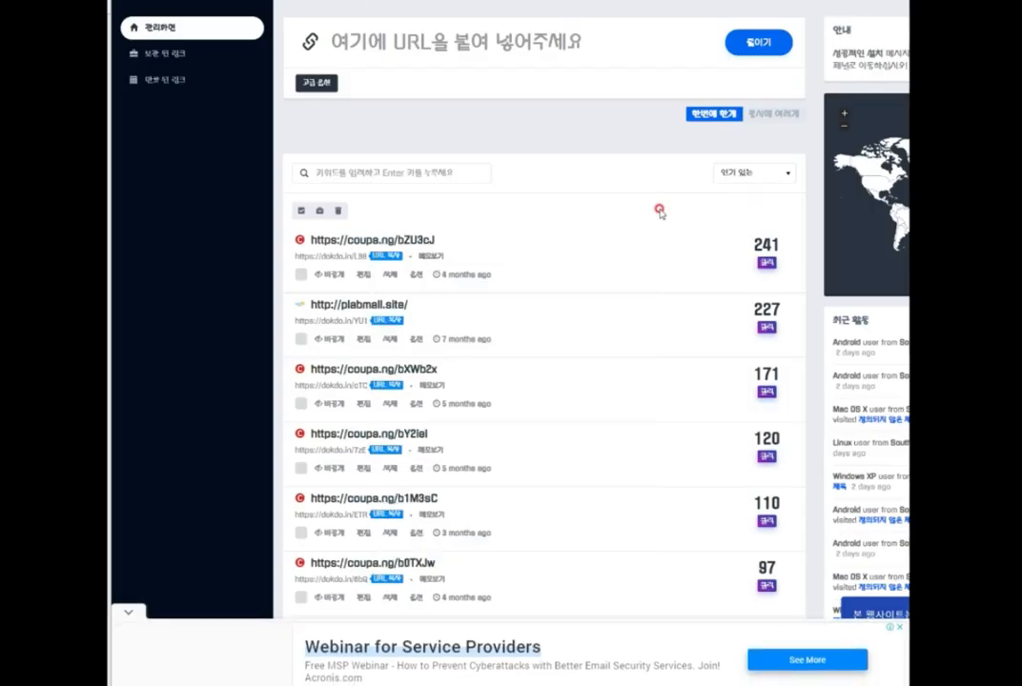
scroll(659, 208, "down", 3)
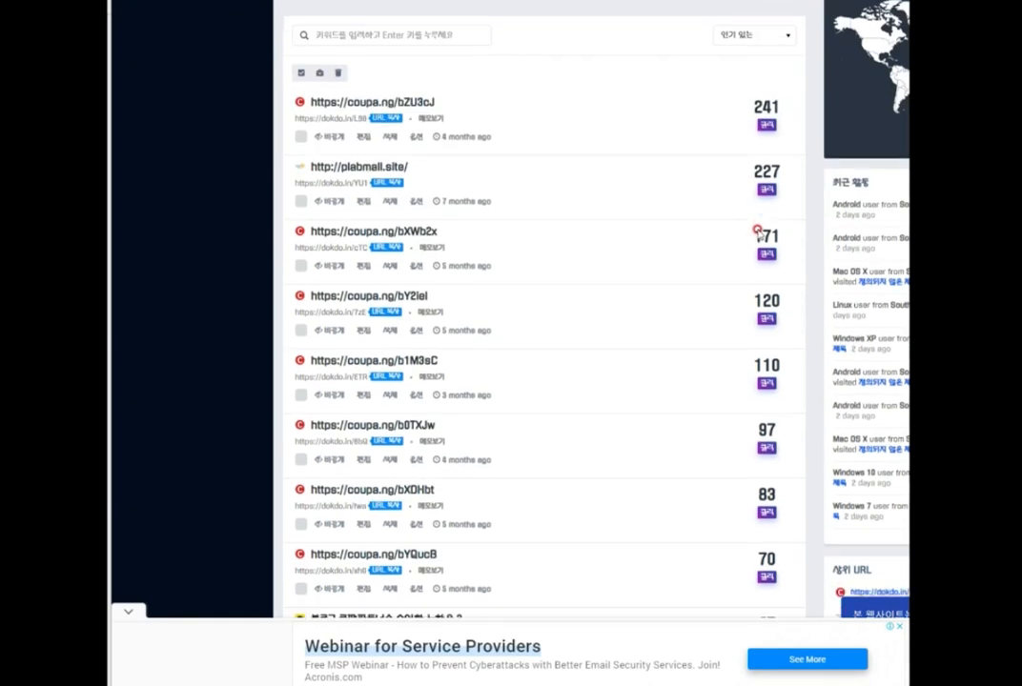
scroll(758, 231, "down", 1)
scroll(739, 264, "up", 3)
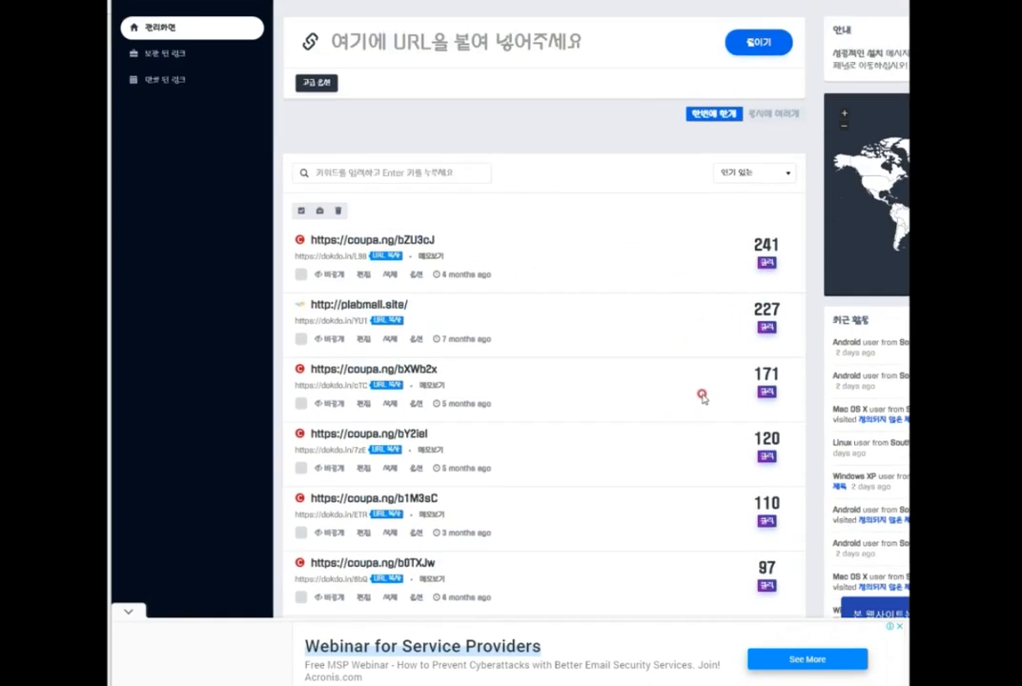
scroll(799, 64, "down", 1)
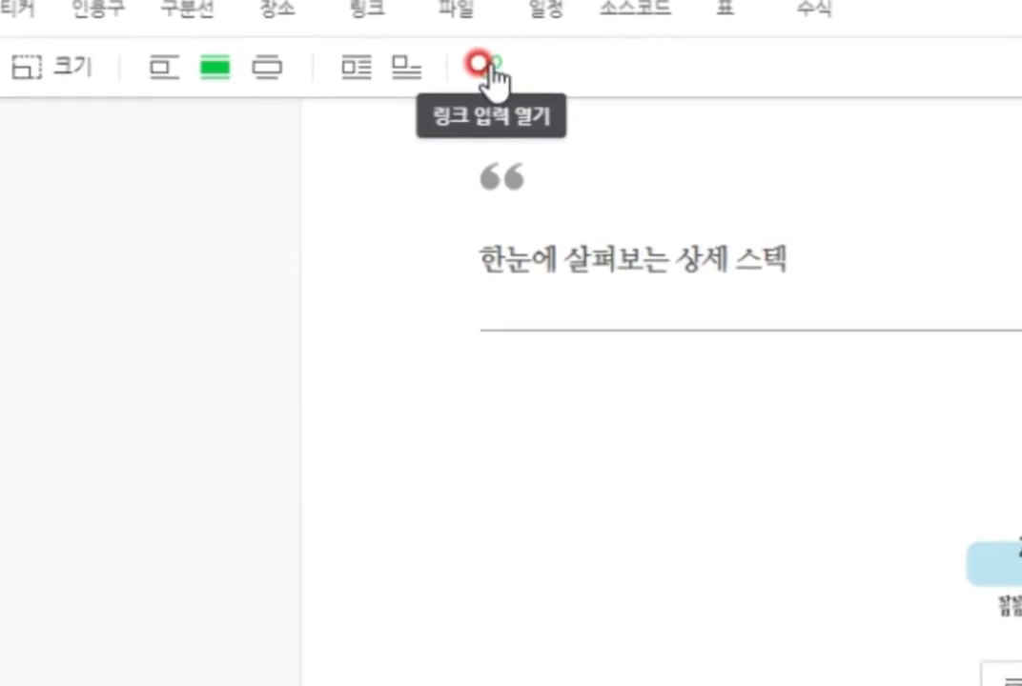
left_click(481, 65)
left_click(689, 99)
left_click(637, 136)
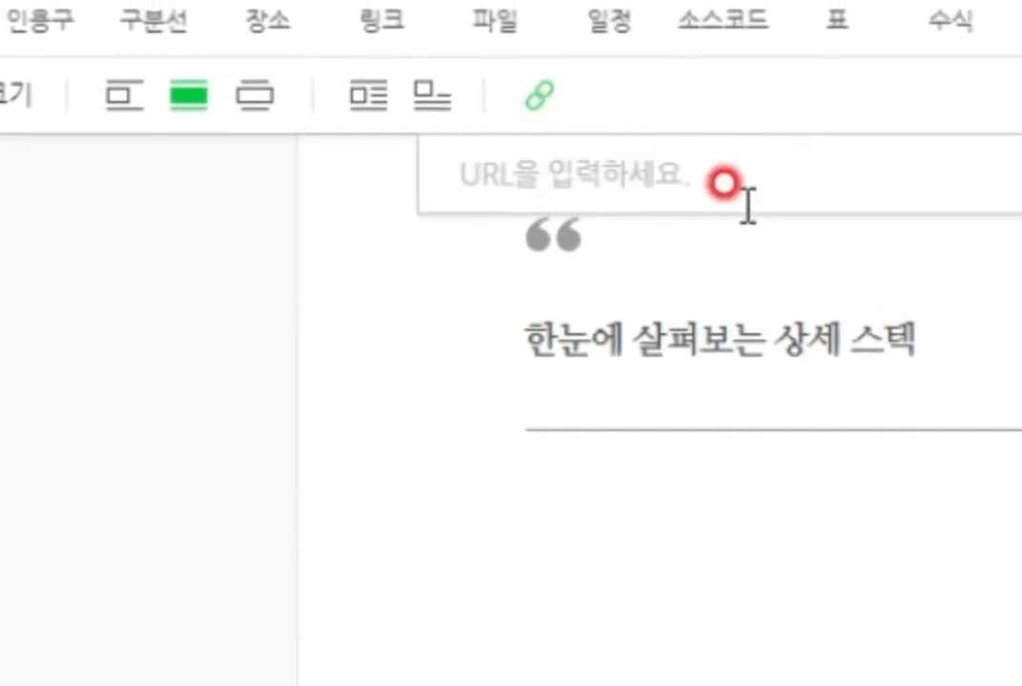
type("https://coupa.ng/b7PXZA")
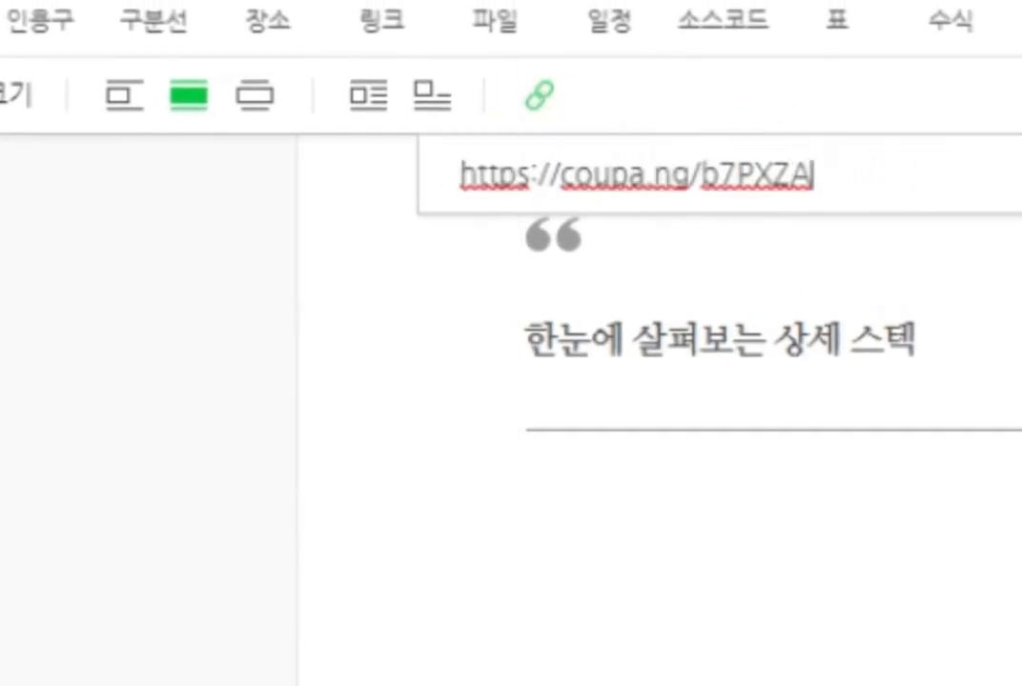
key("Return")
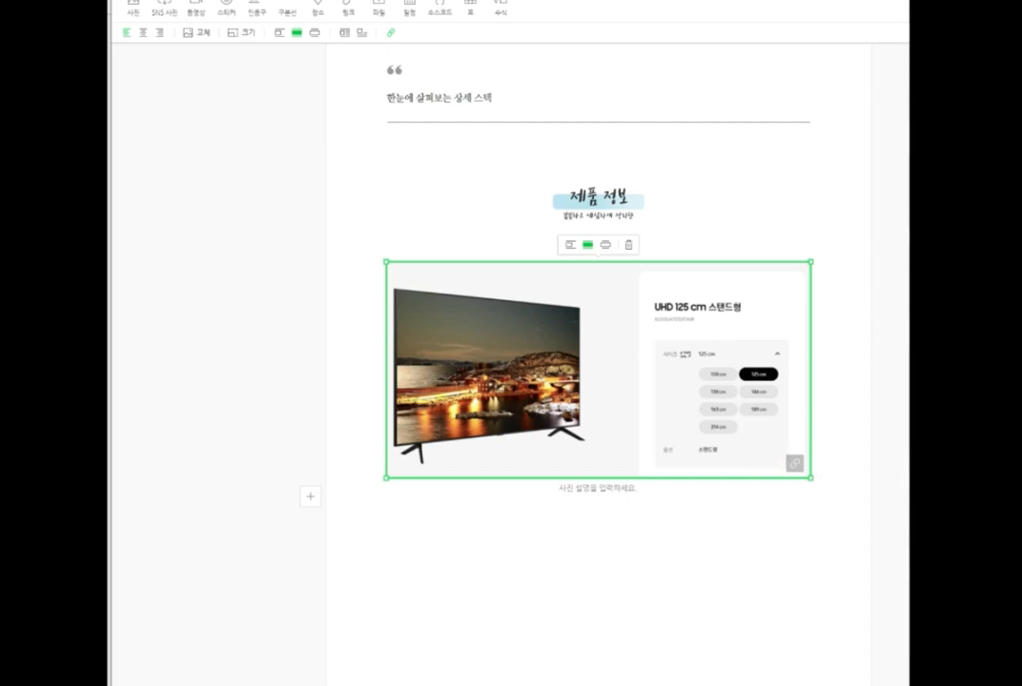
left_click(814, 556)
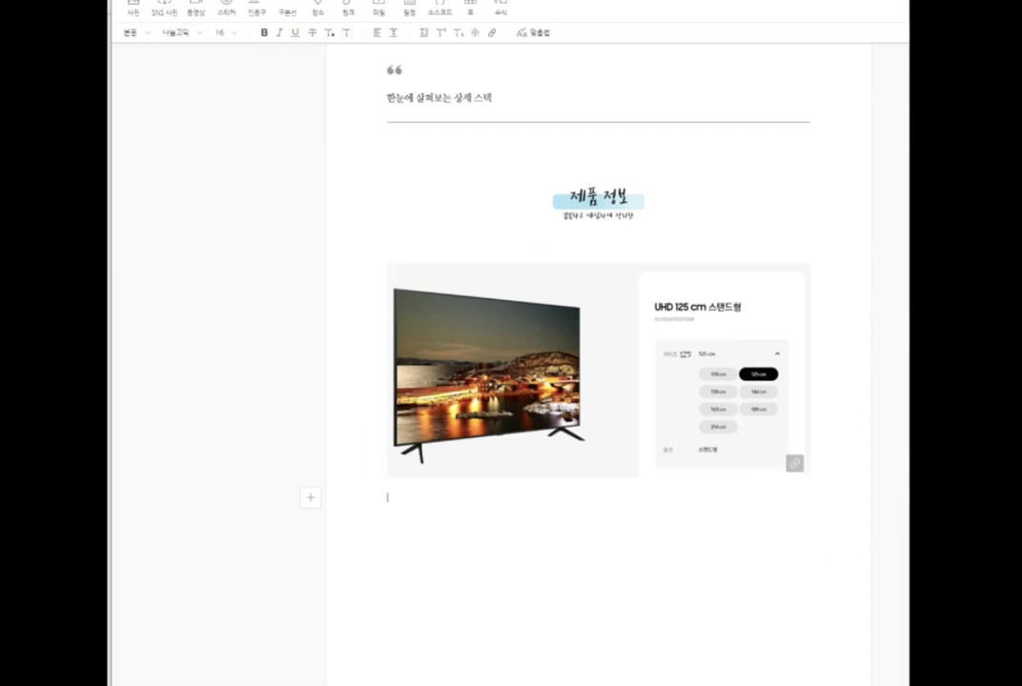
Add the line "UHD 125 cm 스탠드형 주요 스펙" below the linked product image in the blog post
key("alt+Tab")
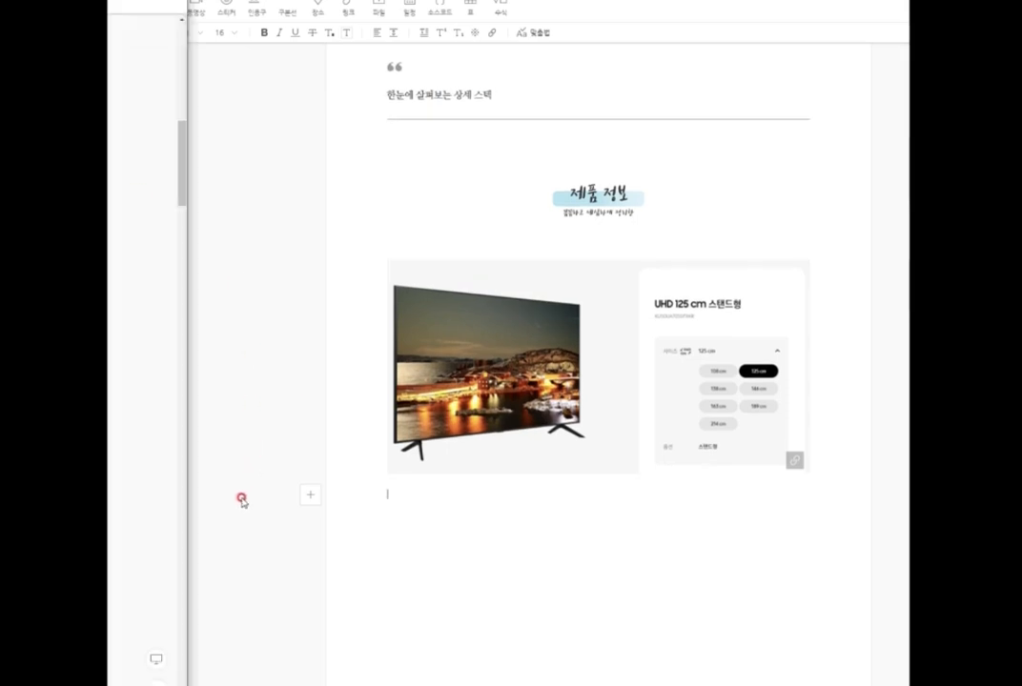
left_click(504, 557)
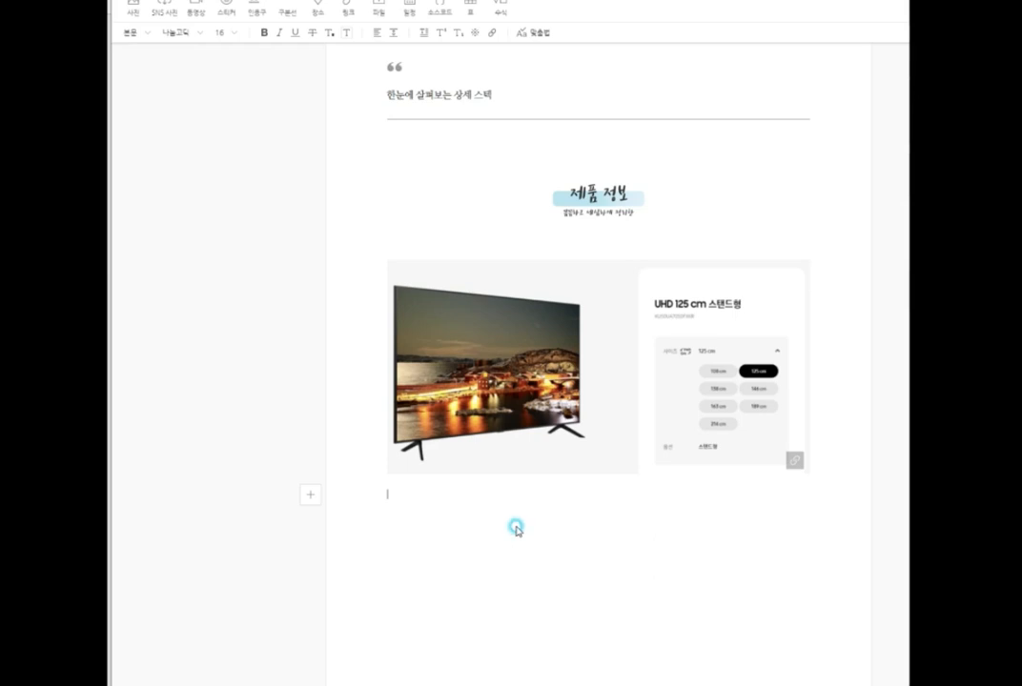
type("UHD 125 cm 스탠드형 주요 스펙")
Find the 스펙 section on the Samsung UHD 125 cm 스탠드형 product page and expand it
scroll(668, 515, "down", 1)
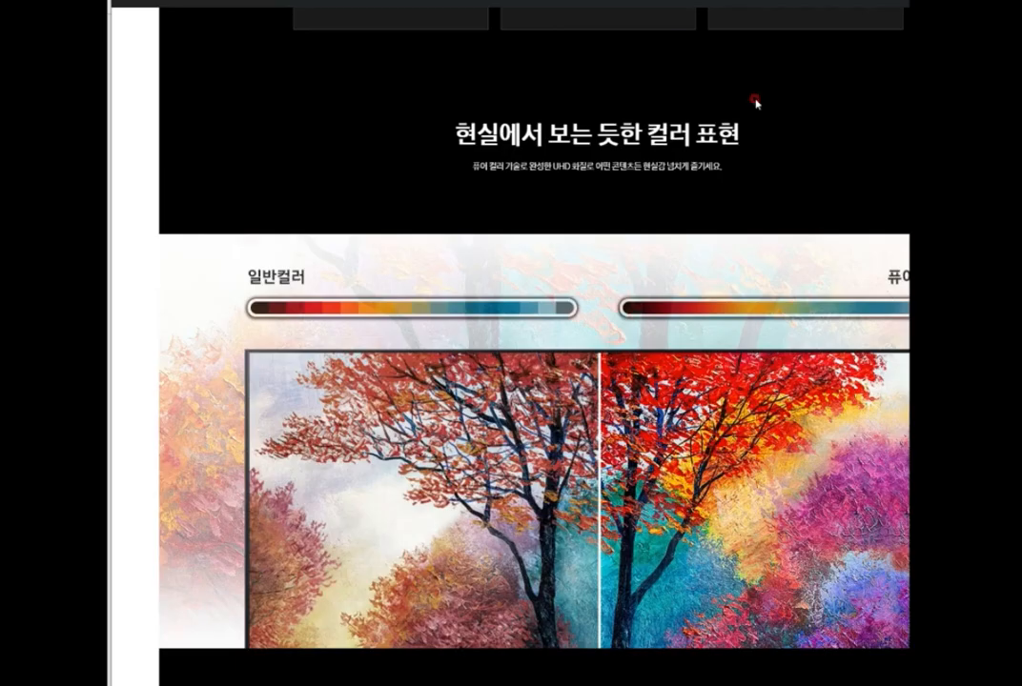
scroll(753, 104, "down", 3)
scroll(739, 324, "up", 15)
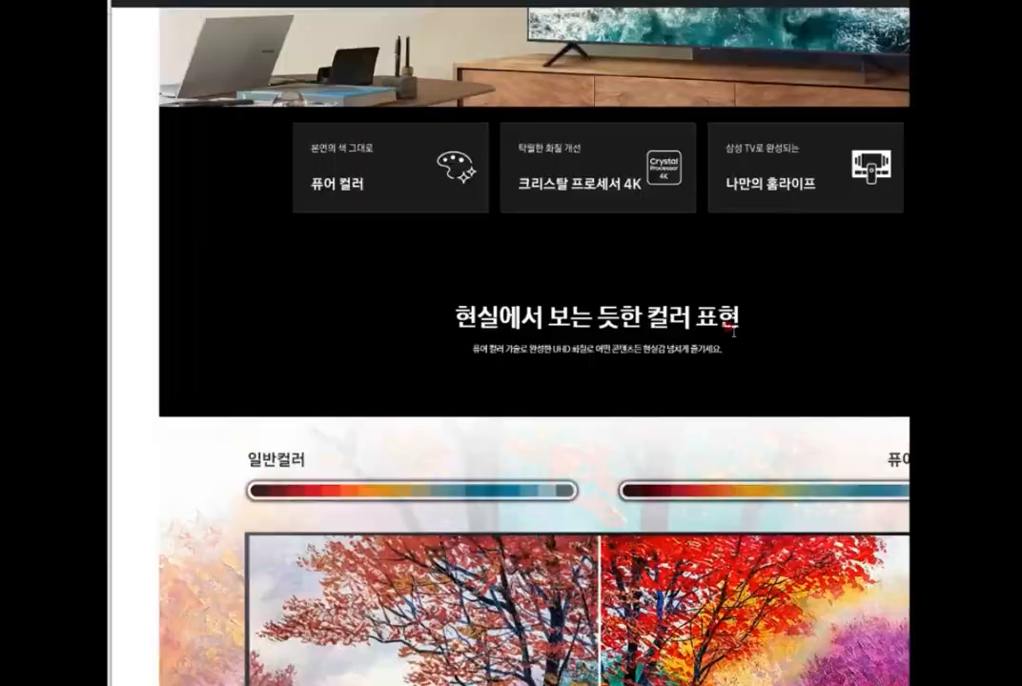
scroll(739, 327, "down", 20)
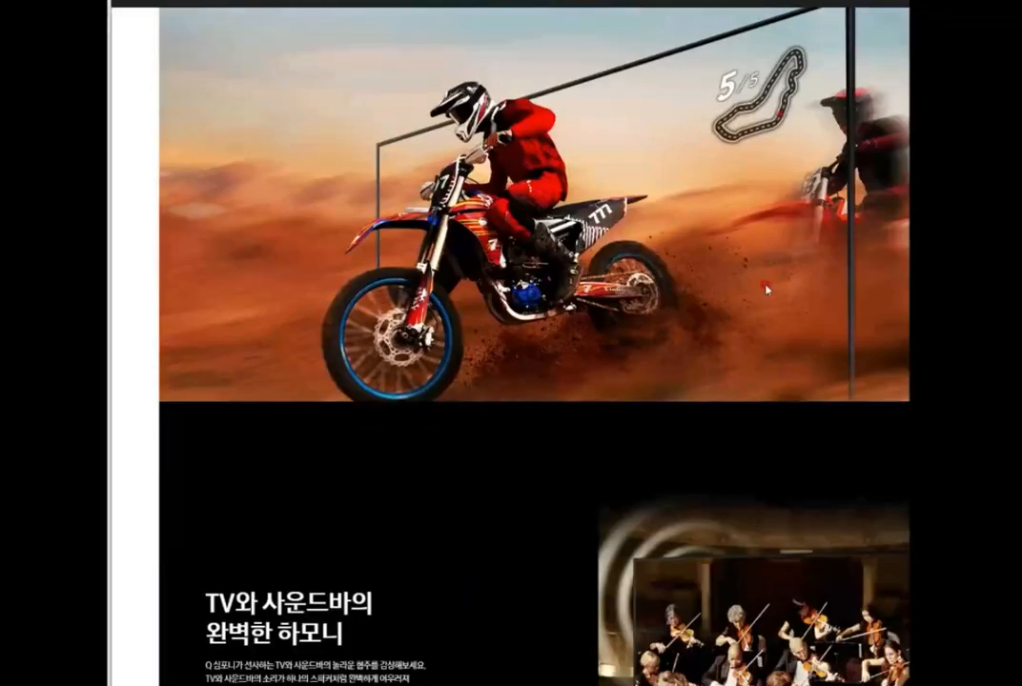
scroll(768, 286, "down", 20)
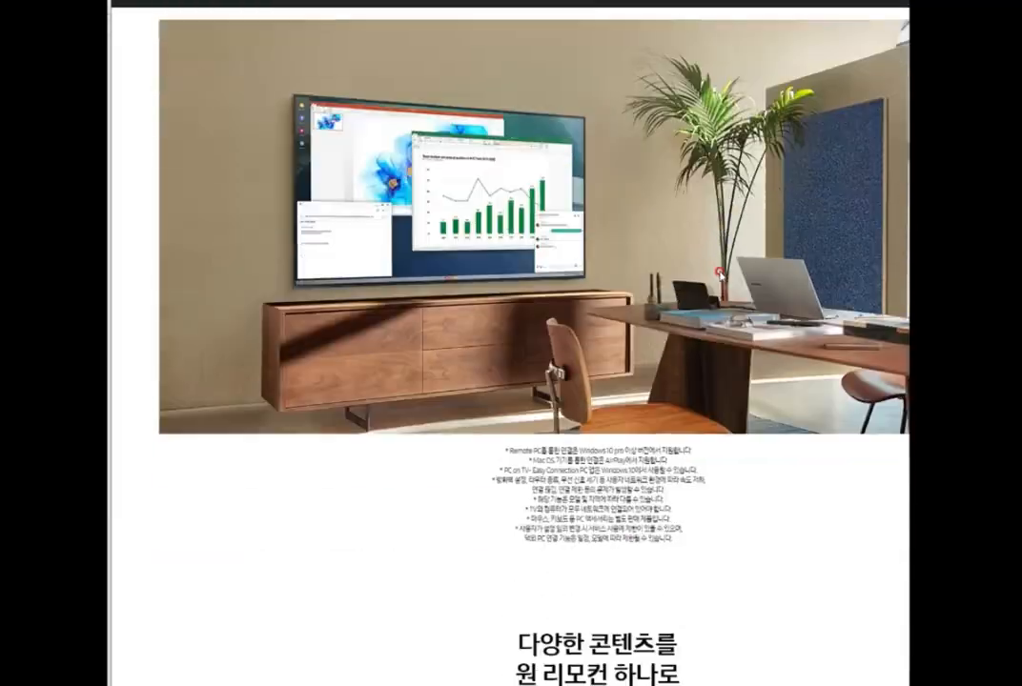
scroll(720, 272, "down", 20)
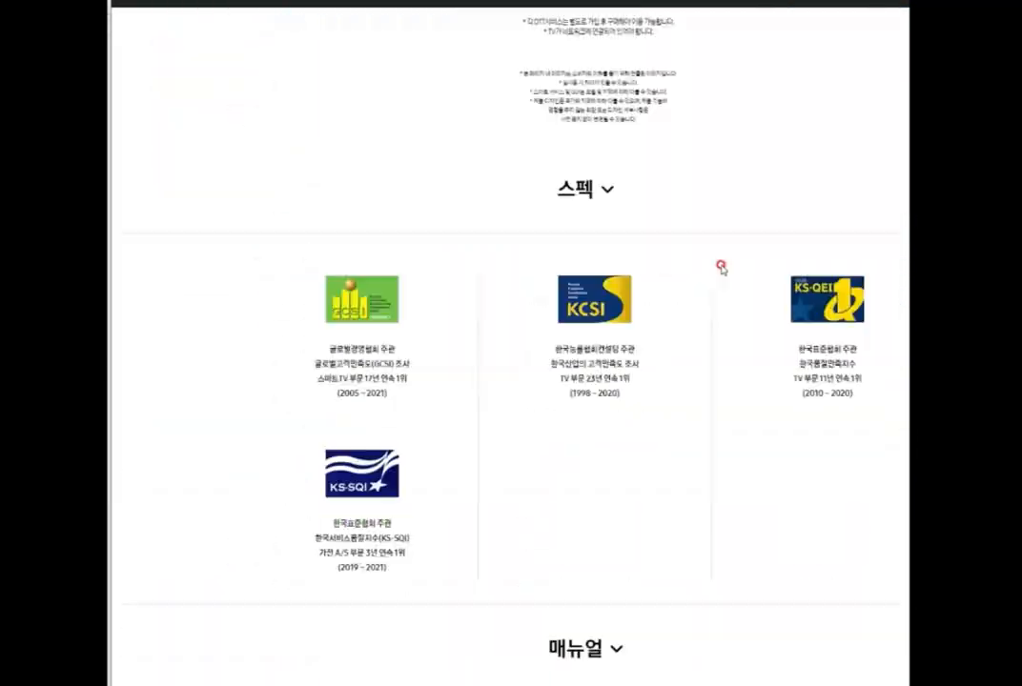
scroll(714, 278, "down", 5)
scroll(588, 440, "up", 10)
left_click(609, 435)
scroll(615, 439, "down", 3)
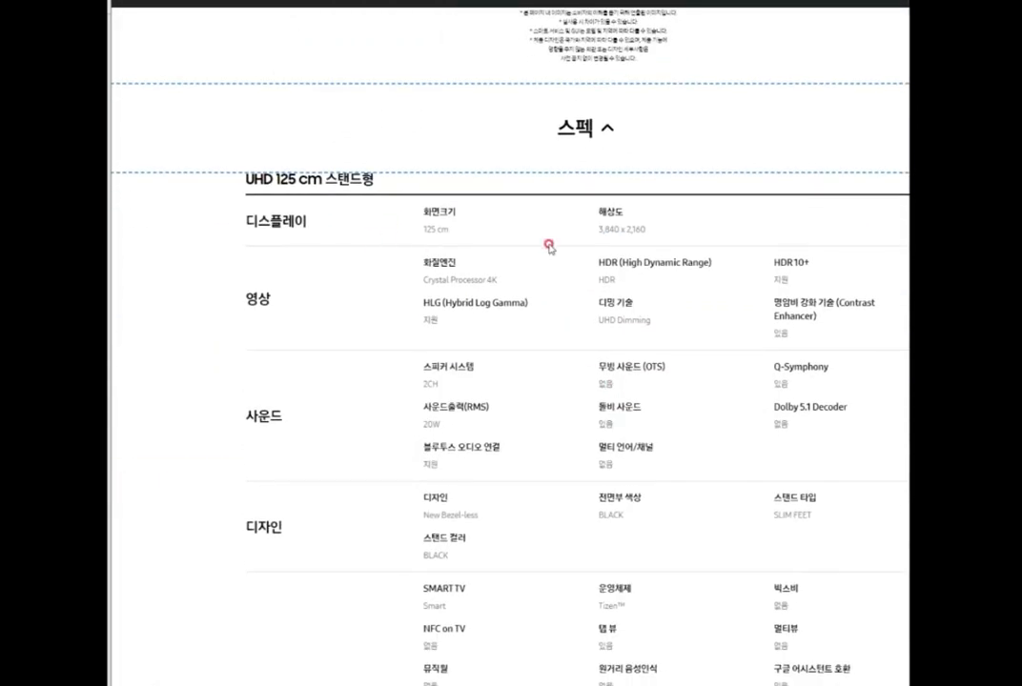
scroll(448, 205, "down", 1)
Copy the 디스플레이 row with 화면크기 and 해상도 from the spec table into Notepad, replacing its contents
left_click_drag(239, 159, 696, 167)
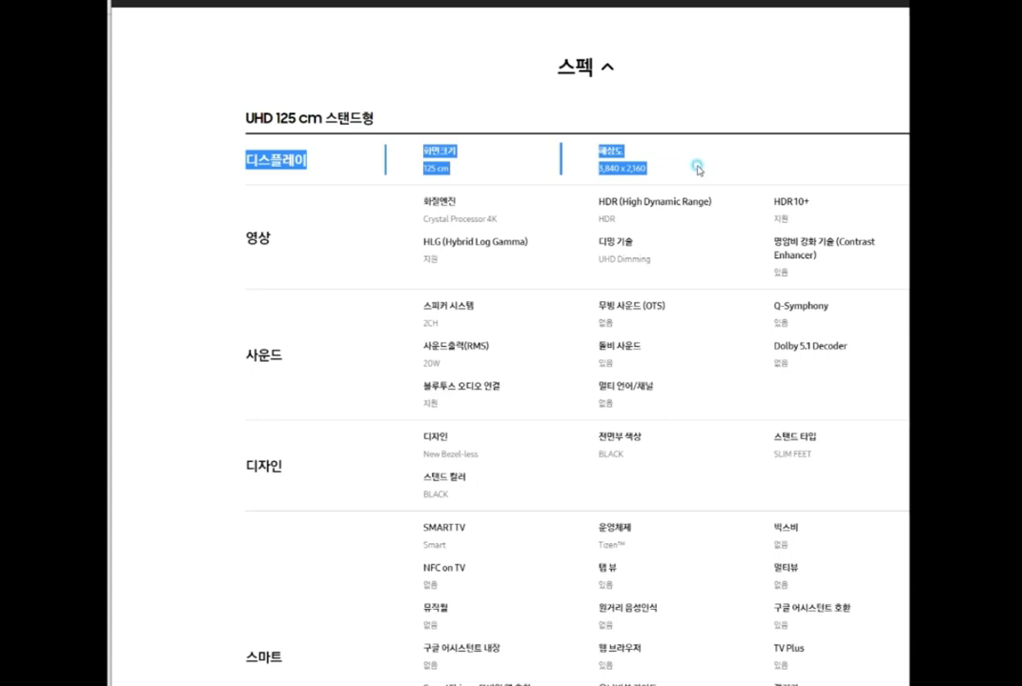
left_click(244, 243)
left_click_drag(244, 241, 734, 268)
left_click(291, 168)
left_click_drag(229, 155, 648, 169)
key("ctrl+c")
key("alt+Tab")
key("ctrl+a")
key("ctrl+v")
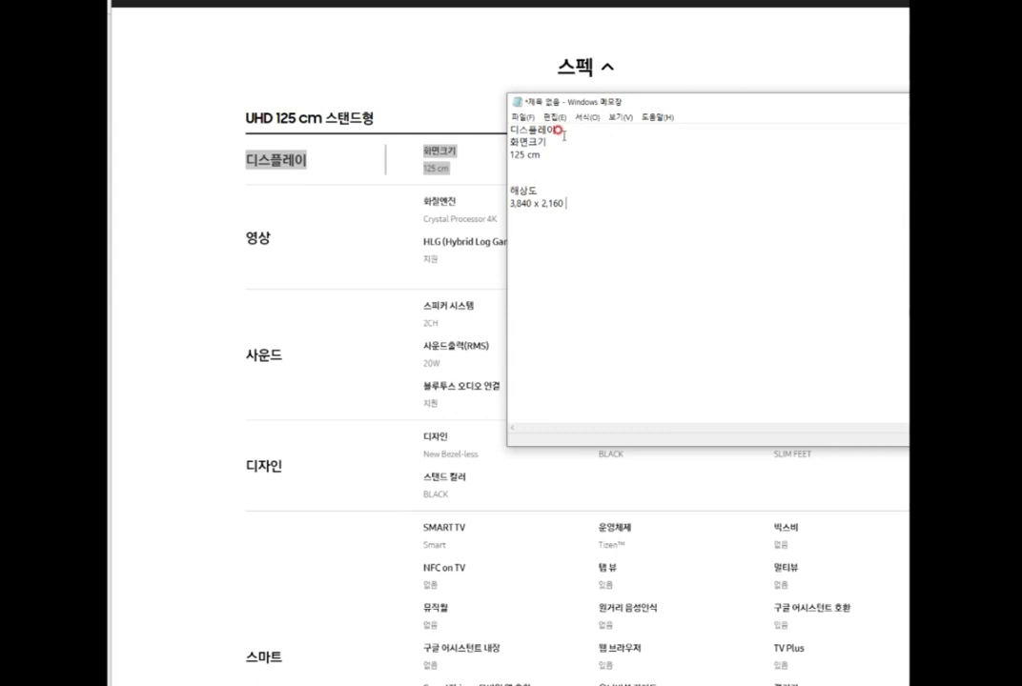
Tidy the Notepad text into the consecutive lines "화면크기 : 125 cm" and "해상도 : 3,840 x 2,160" under 디스플레이
left_click(554, 141)
key("Delete")
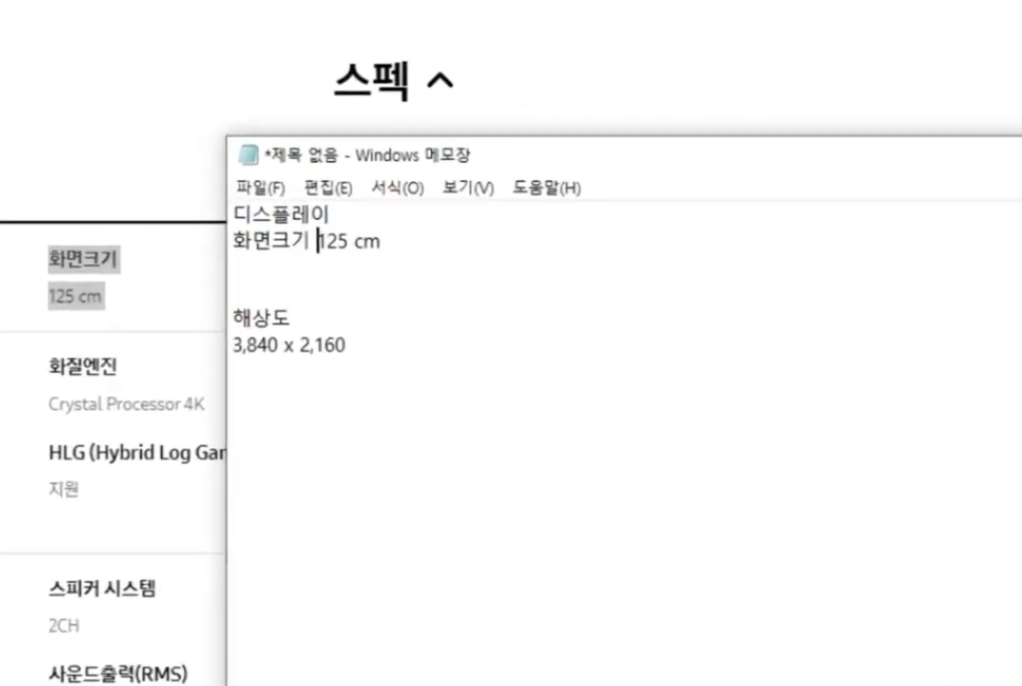
left_click(323, 267)
key("BackSpace")
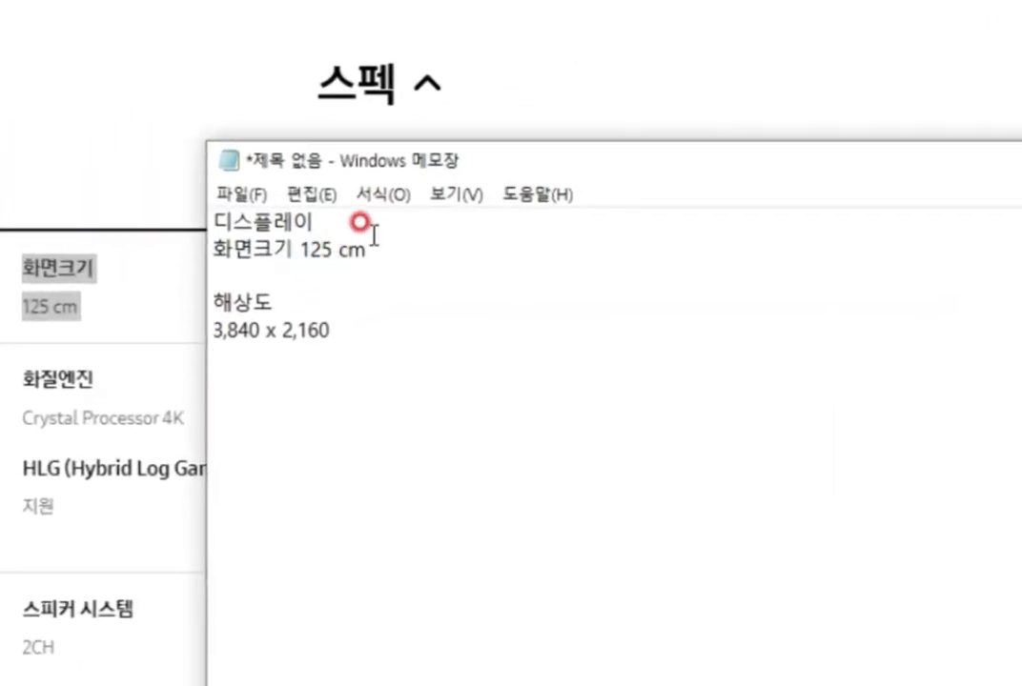
key("Delete")
type(":")
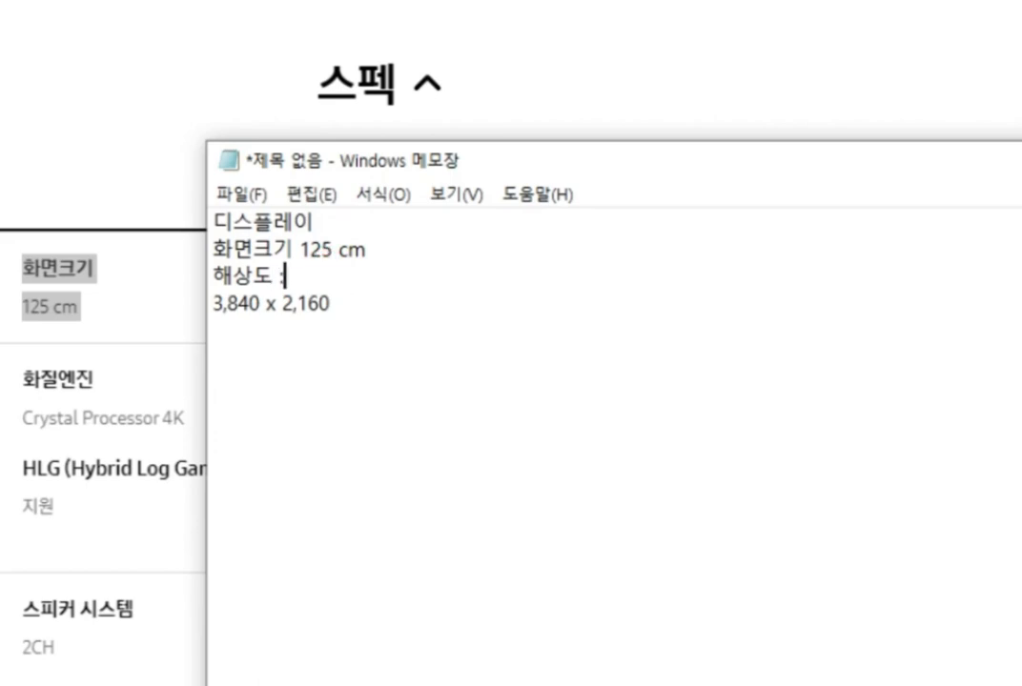
key("Delete")
left_click(298, 250)
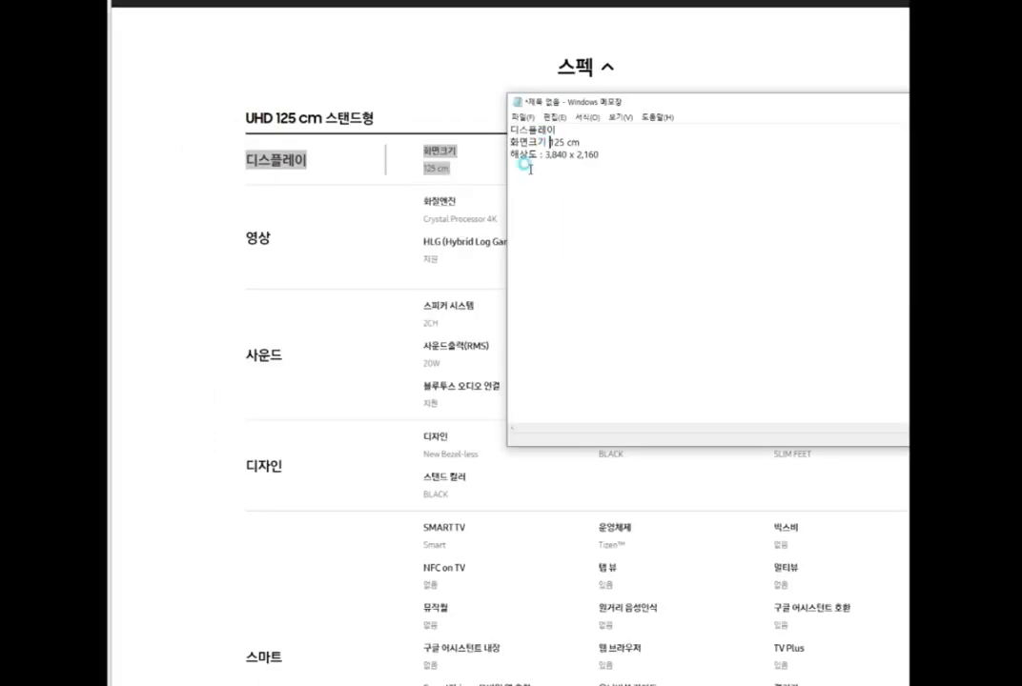
type(":")
Paste the 디스플레이 lines under the 주요 스펙 heading in the blog post, followed by the 영상 and 주요정보 spec lists
left_click_drag(620, 186, 473, 129)
left_click(255, 222)
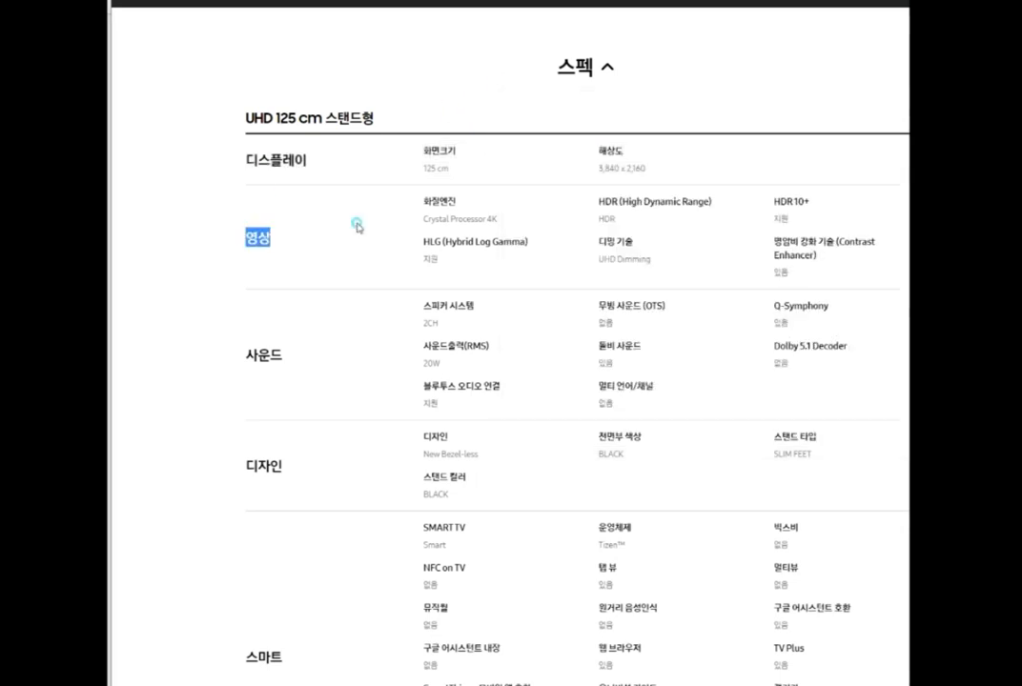
left_click_drag(247, 232, 820, 273)
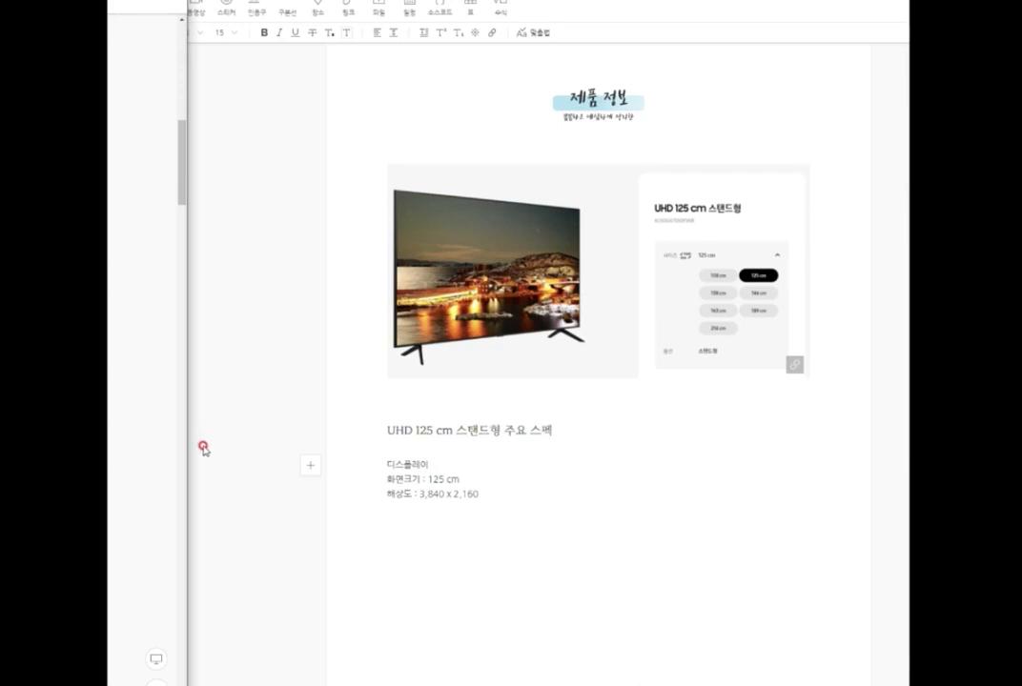
left_click(500, 493)
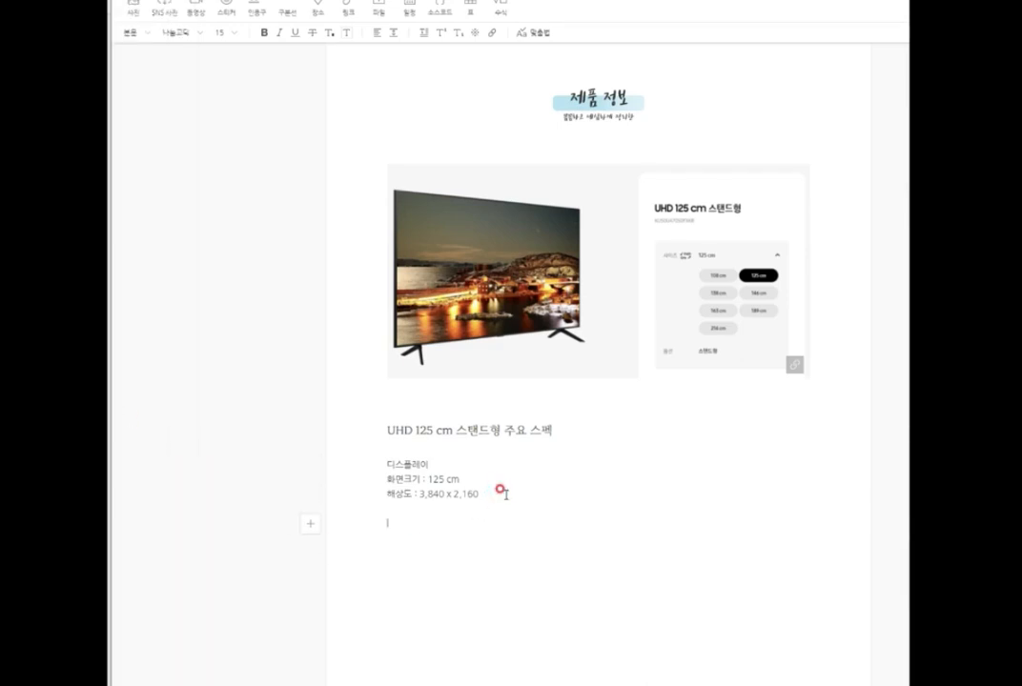
key("ctrl+v")
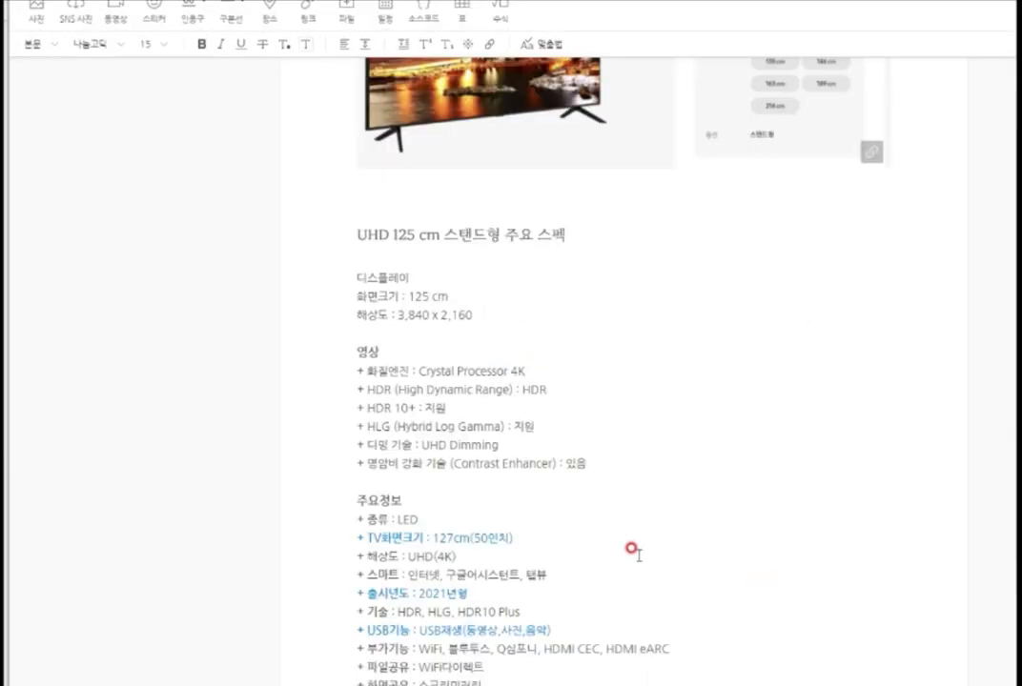
Review the pasted spec lists and add two line breaks after the 음향기술 line
scroll(610, 477, "up", 3)
scroll(729, 448, "up", 6)
scroll(734, 427, "down", 8)
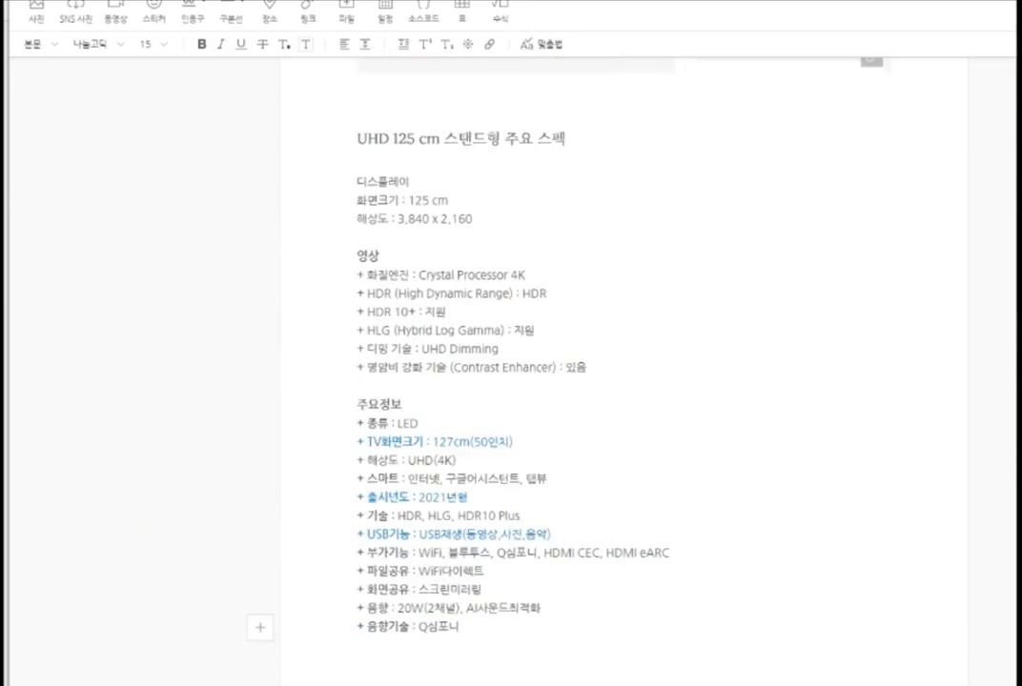
key("Return")
key("Return")
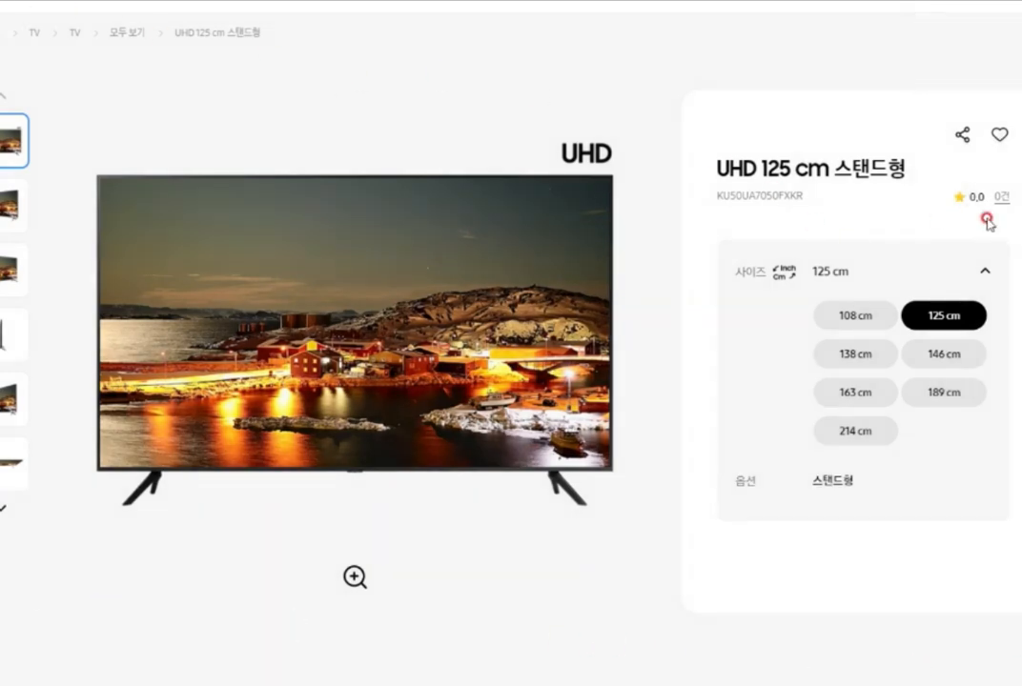
Examine the 특장점 section of the Samsung UHD 125 cm 스탠드형 page down to the 모션 Lite feature
scroll(1018, 240, "down", 1)
scroll(1017, 240, "down", 9)
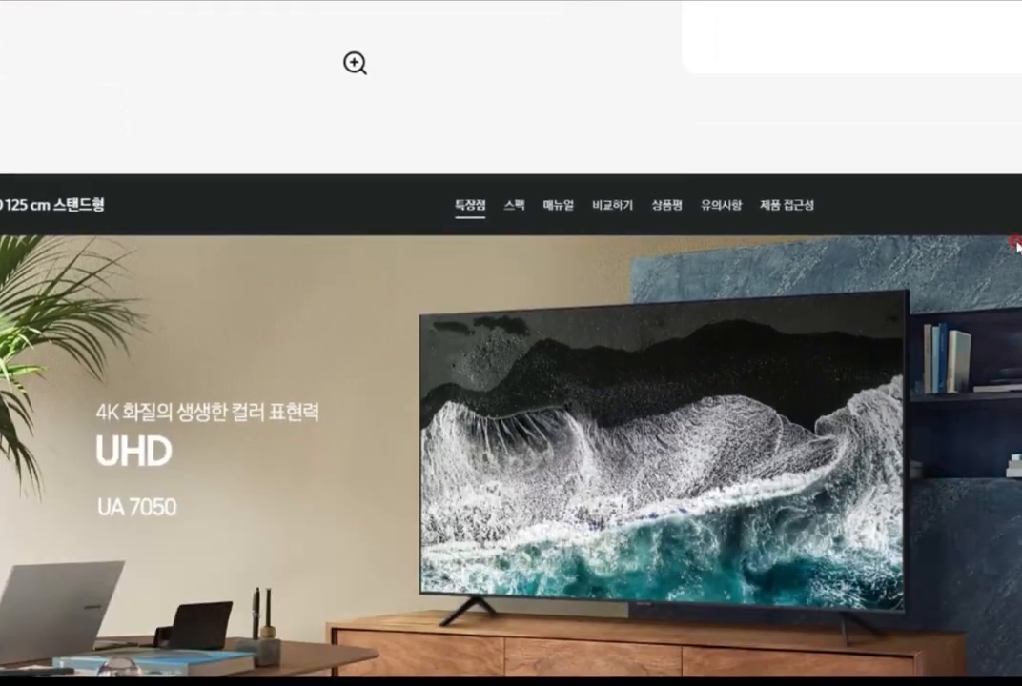
scroll(1011, 243, "down", 2)
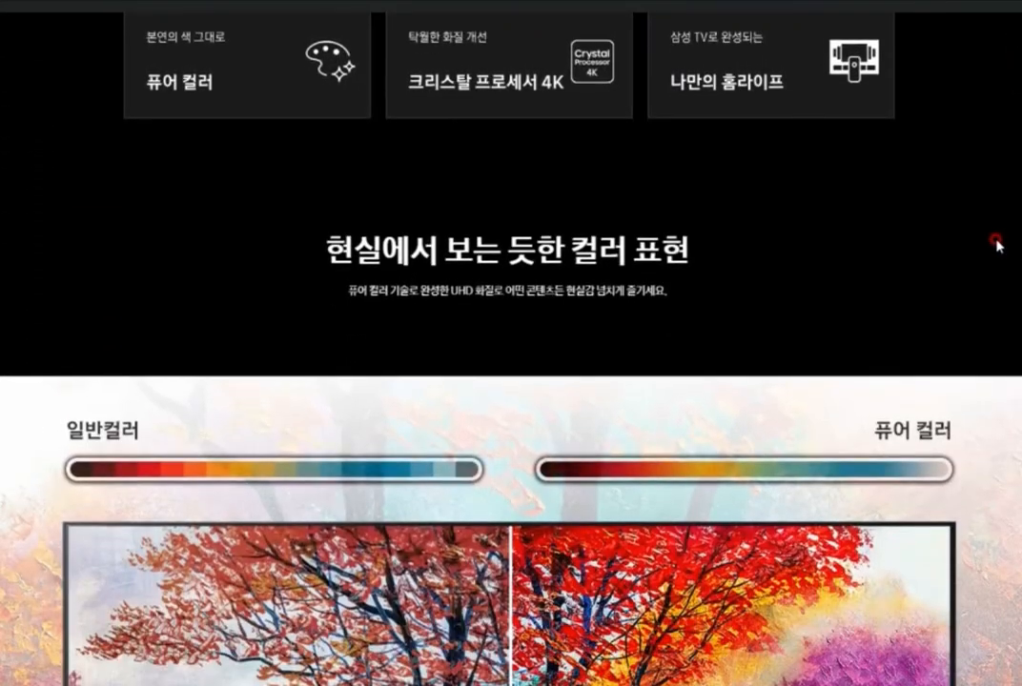
scroll(997, 246, "down", 4)
scroll(996, 252, "down", 10)
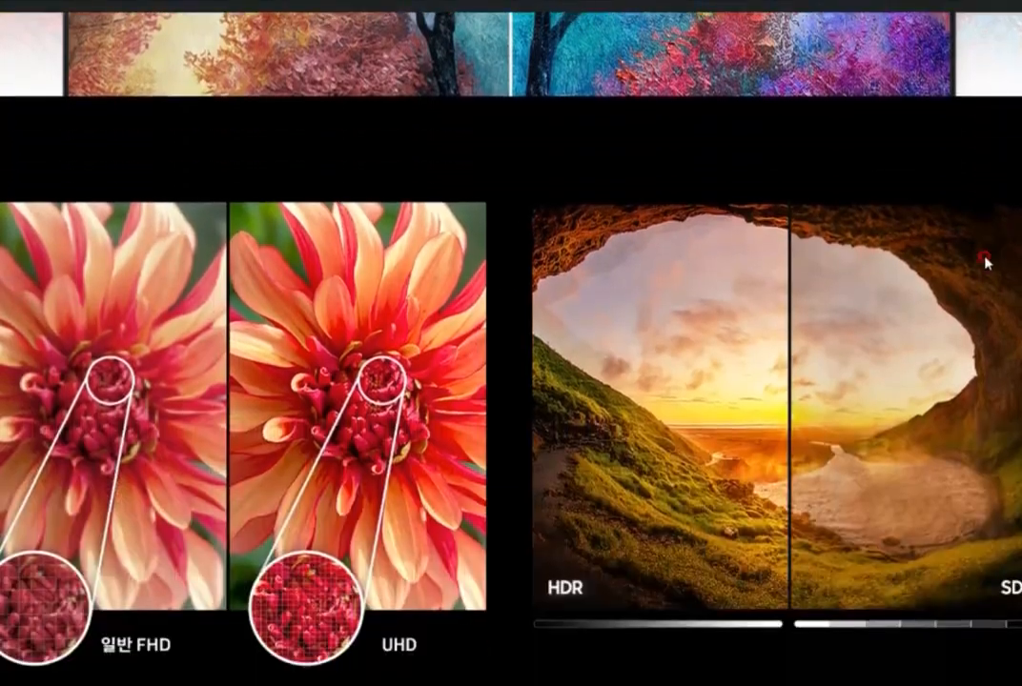
scroll(980, 264, "down", 6)
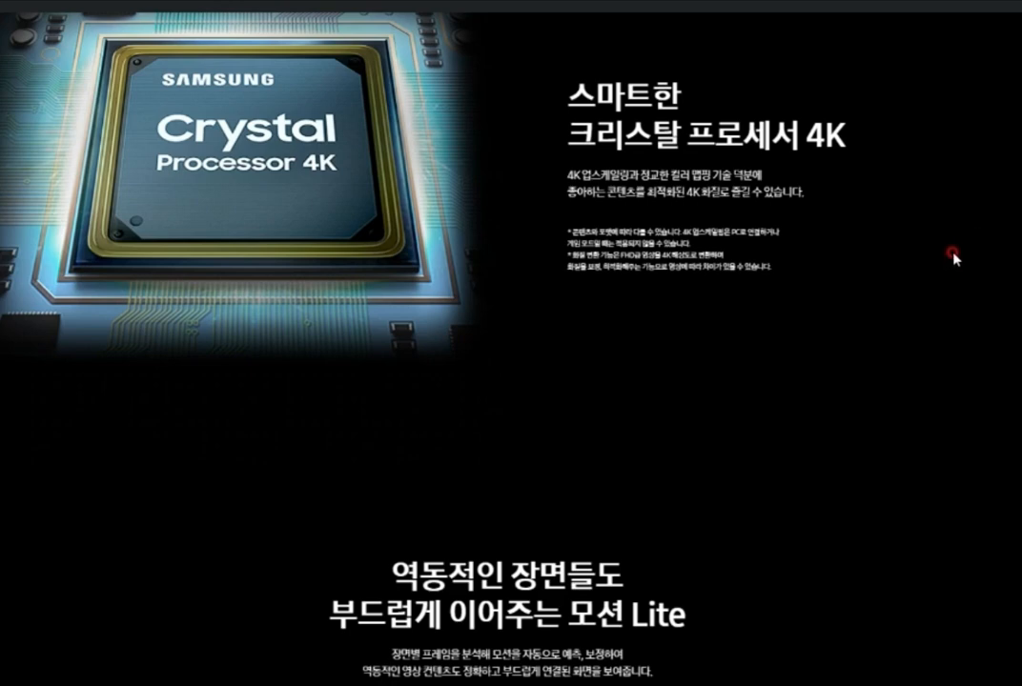
scroll(954, 254, "down", 4)
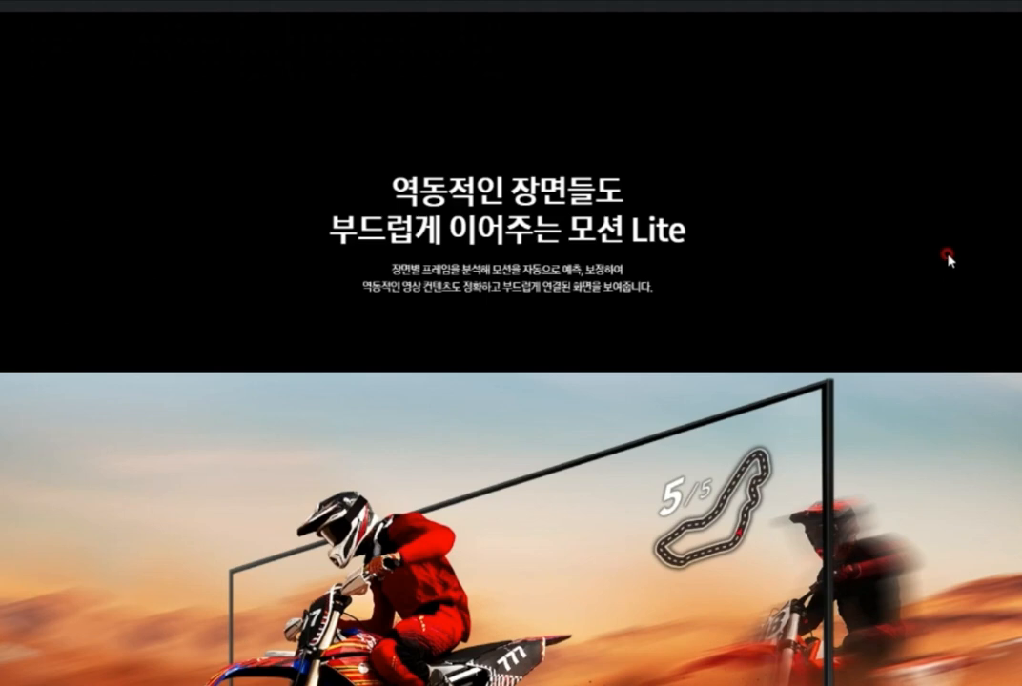
Examine the rest of the 특장점 section of the Samsung UHD 125 cm 스탠드형 page down to 스펙, then recheck its opening features
scroll(949, 258, "down", 8)
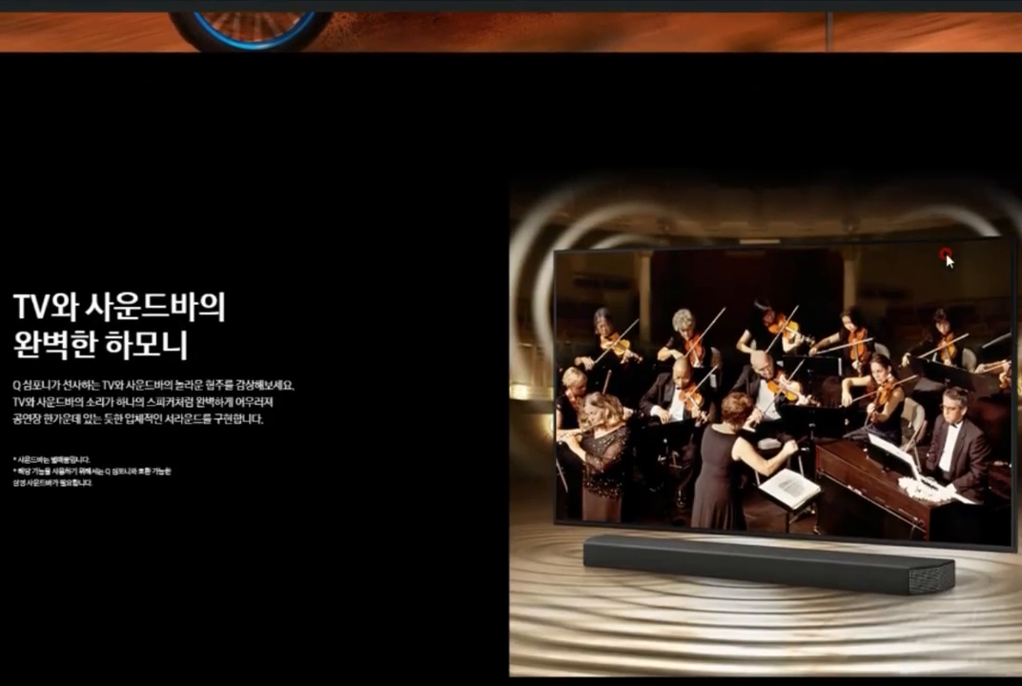
scroll(946, 258, "down", 2)
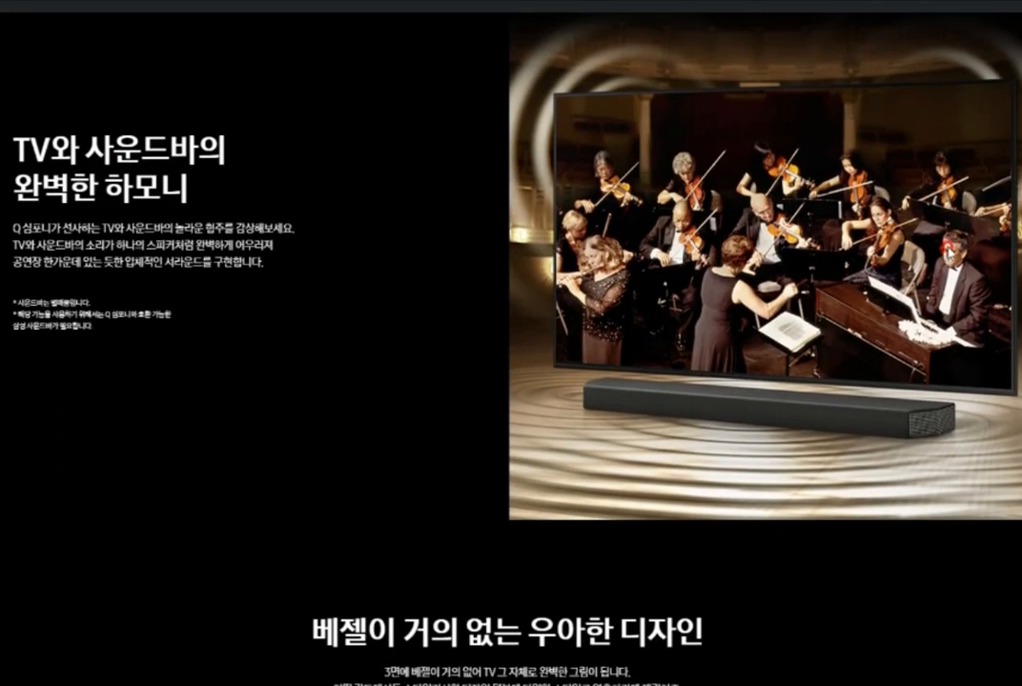
scroll(858, 420, "down", 15)
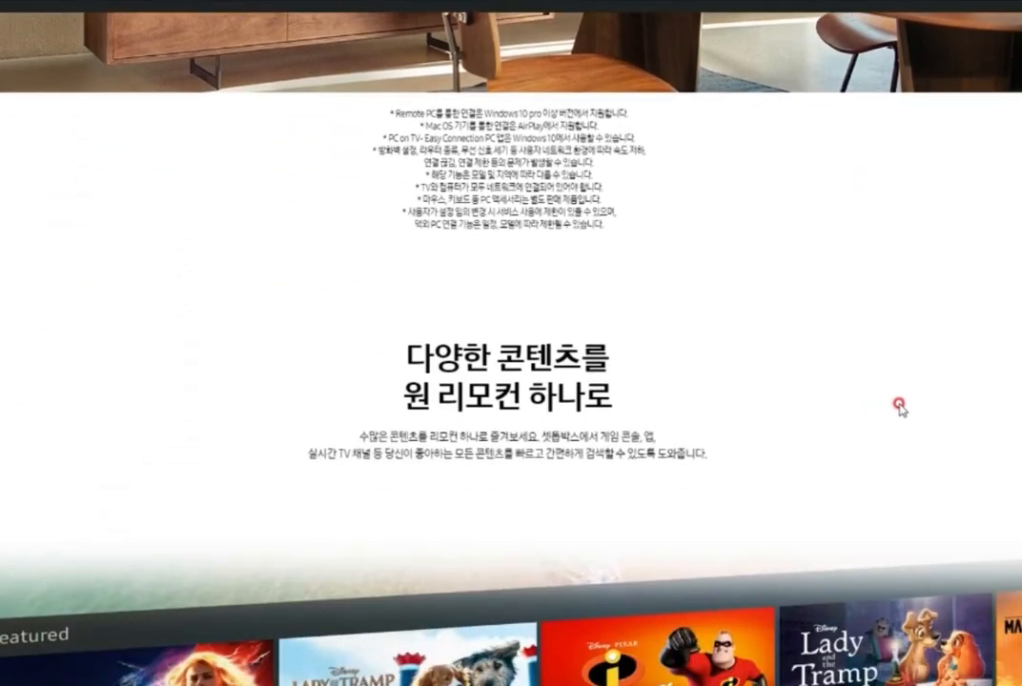
scroll(898, 410, "down", 10)
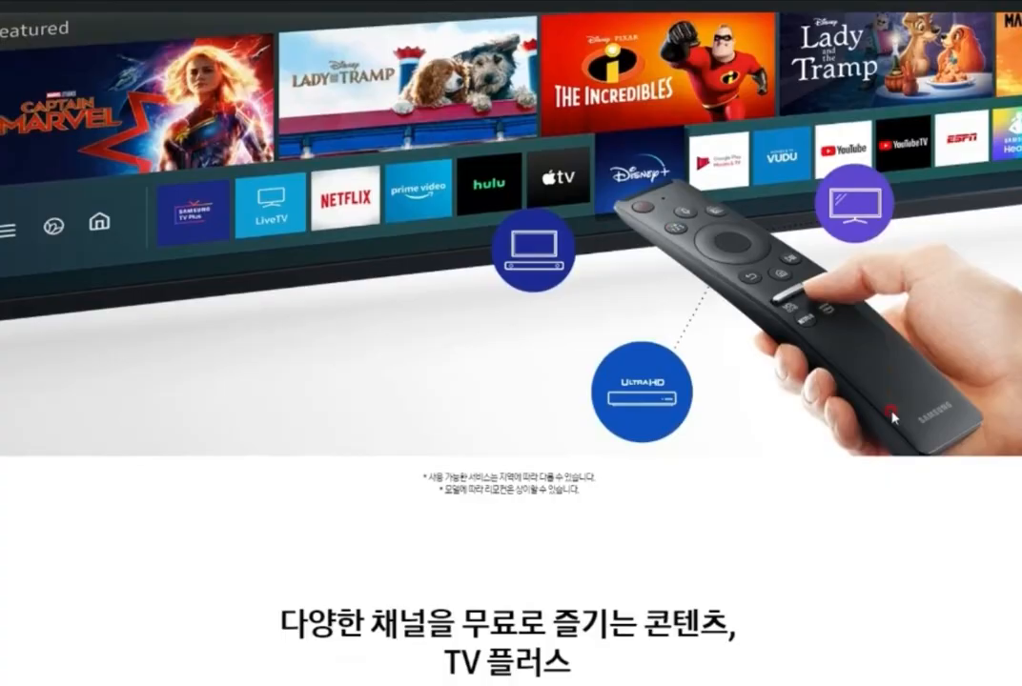
scroll(890, 410, "down", 9)
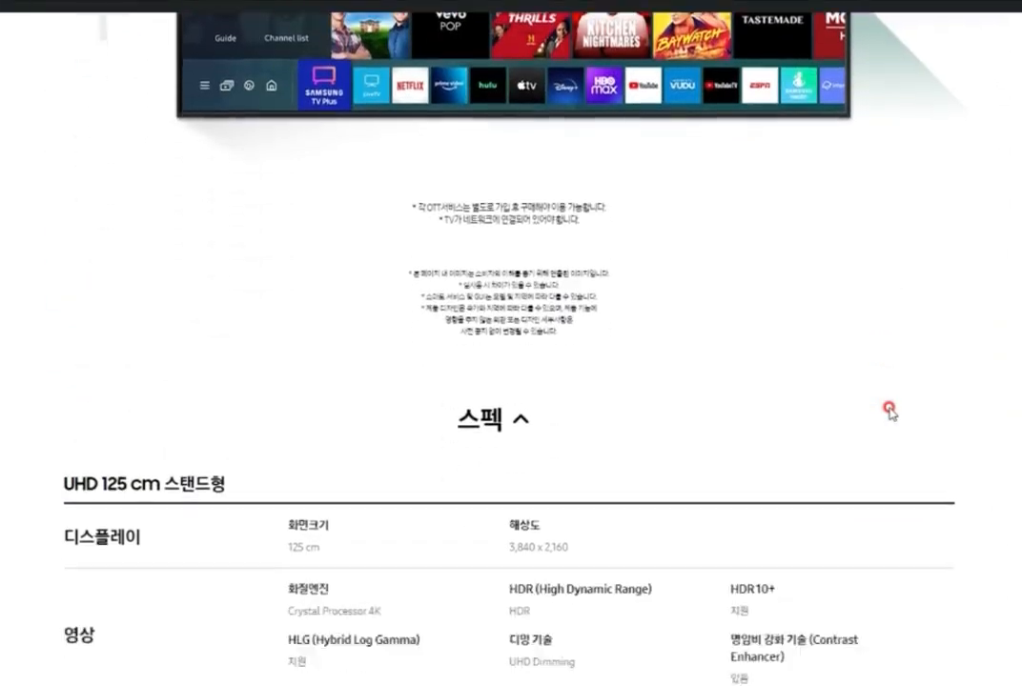
scroll(796, 397, "up", 15)
scroll(904, 436, "down", 3)
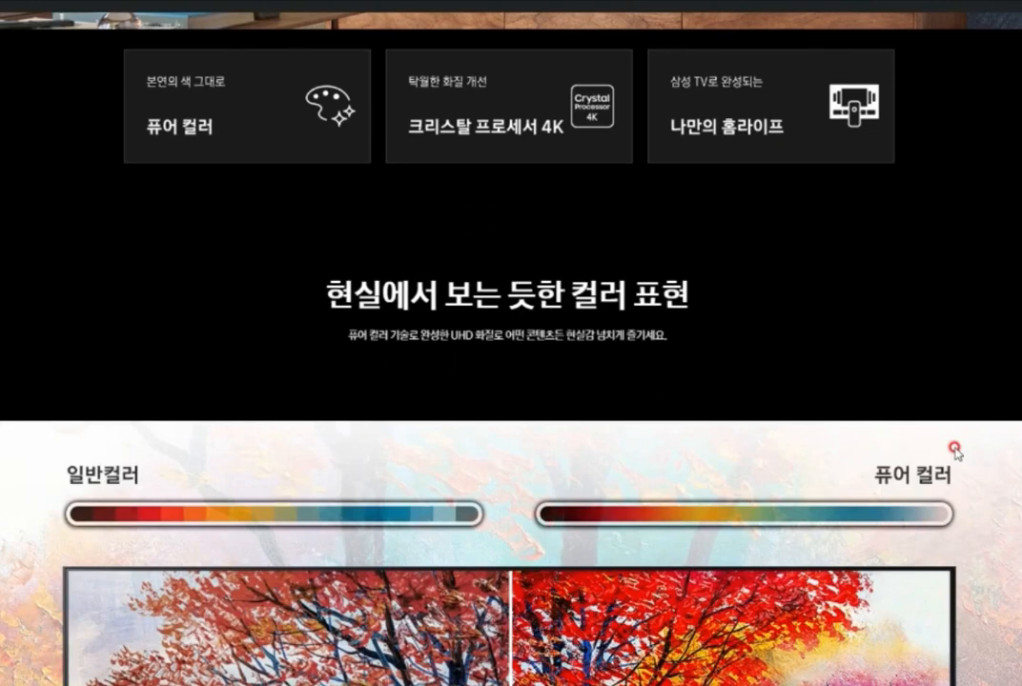
scroll(954, 451, "up", 10)
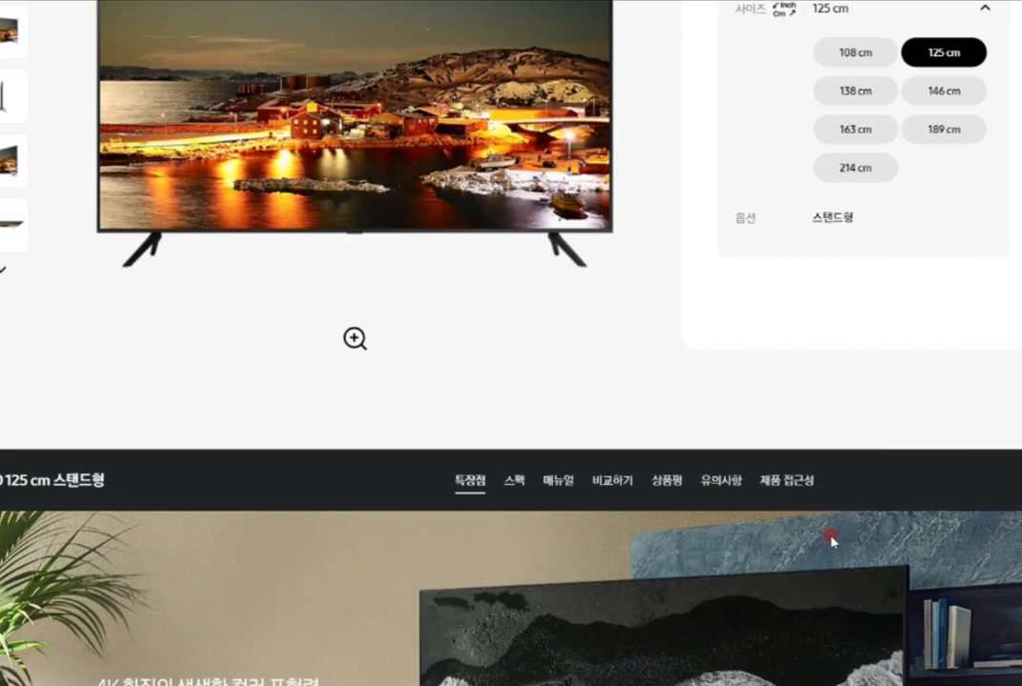
scroll(830, 541, "down", 6)
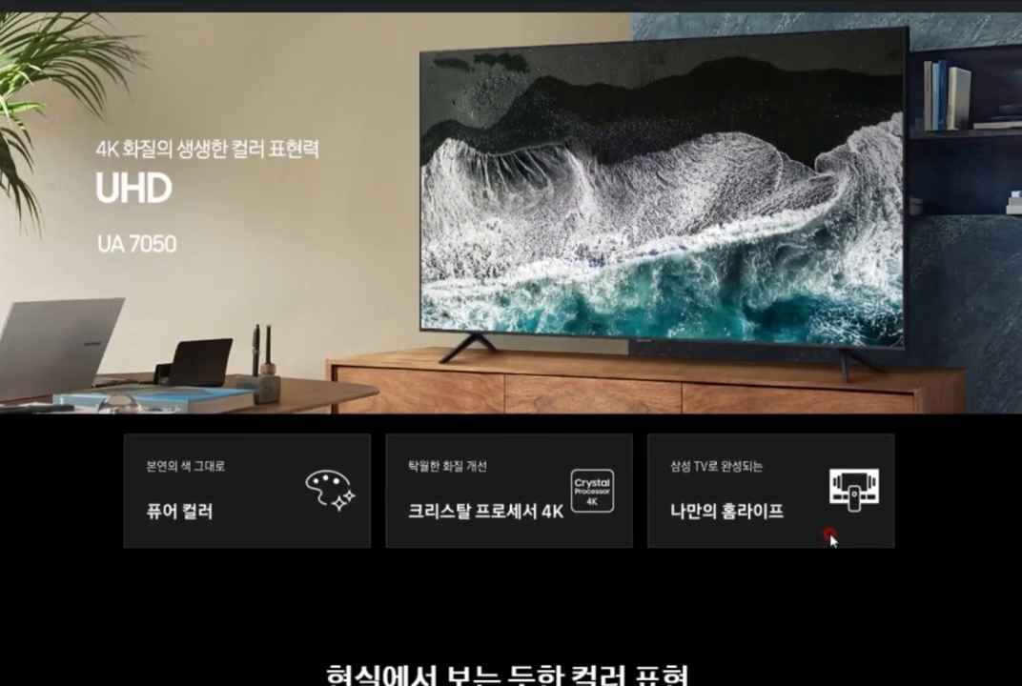
scroll(833, 526, "down", 3)
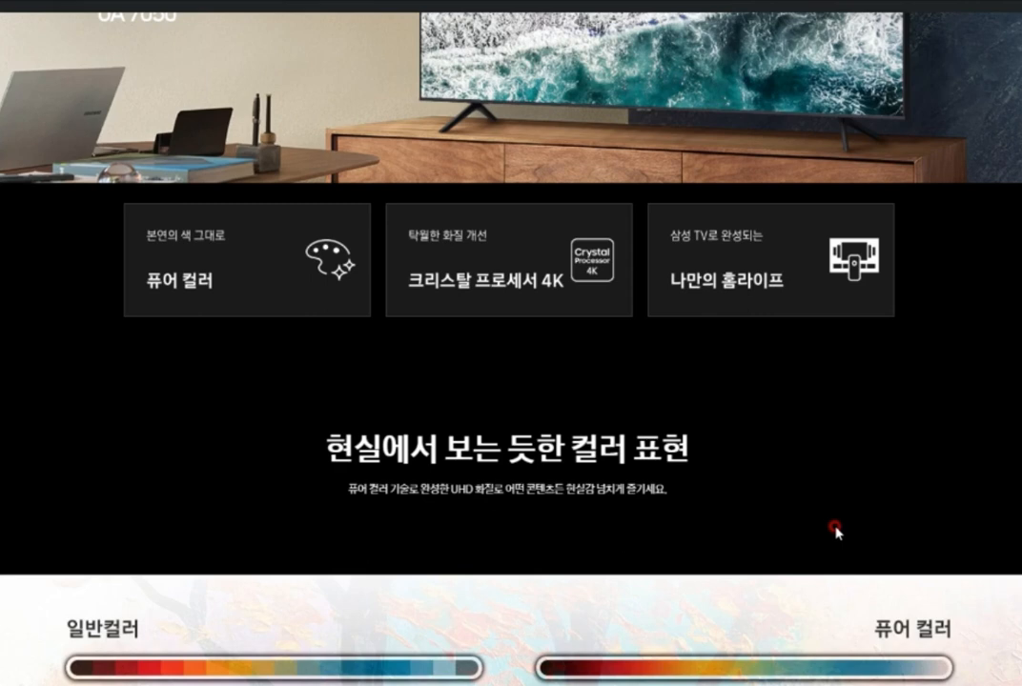
scroll(908, 476, "down", 10)
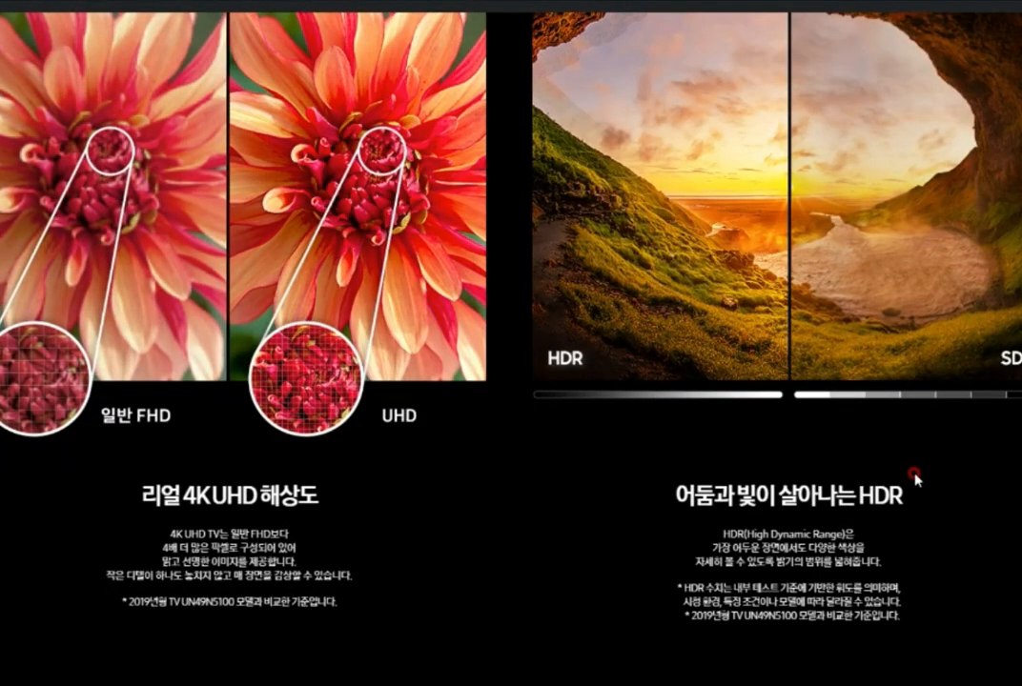
scroll(849, 524, "down", 10)
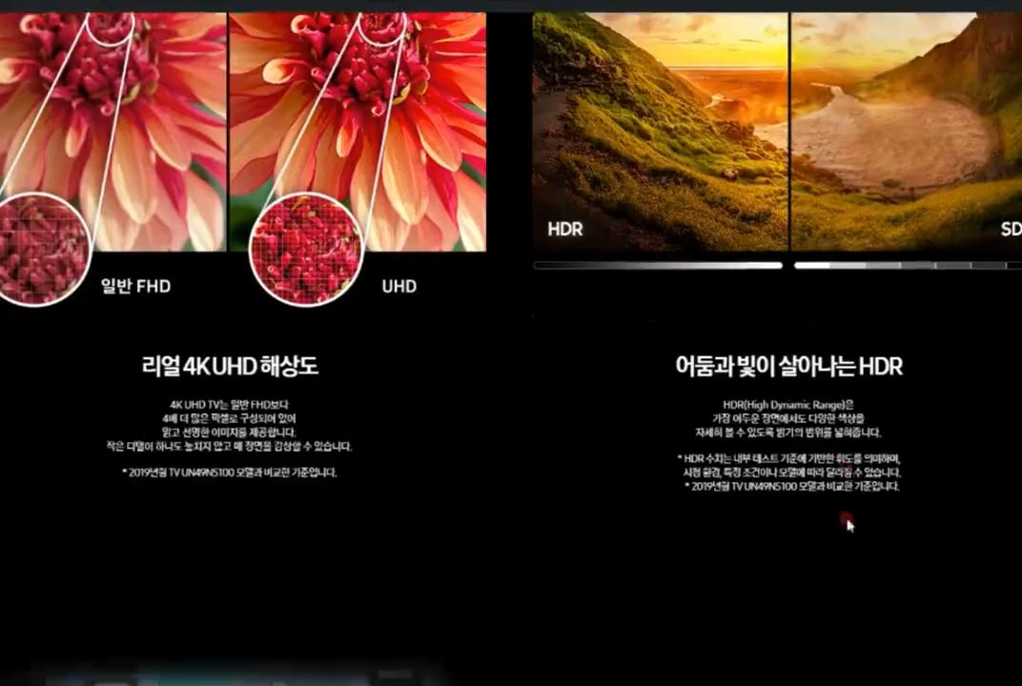
scroll(892, 513, "down", 2)
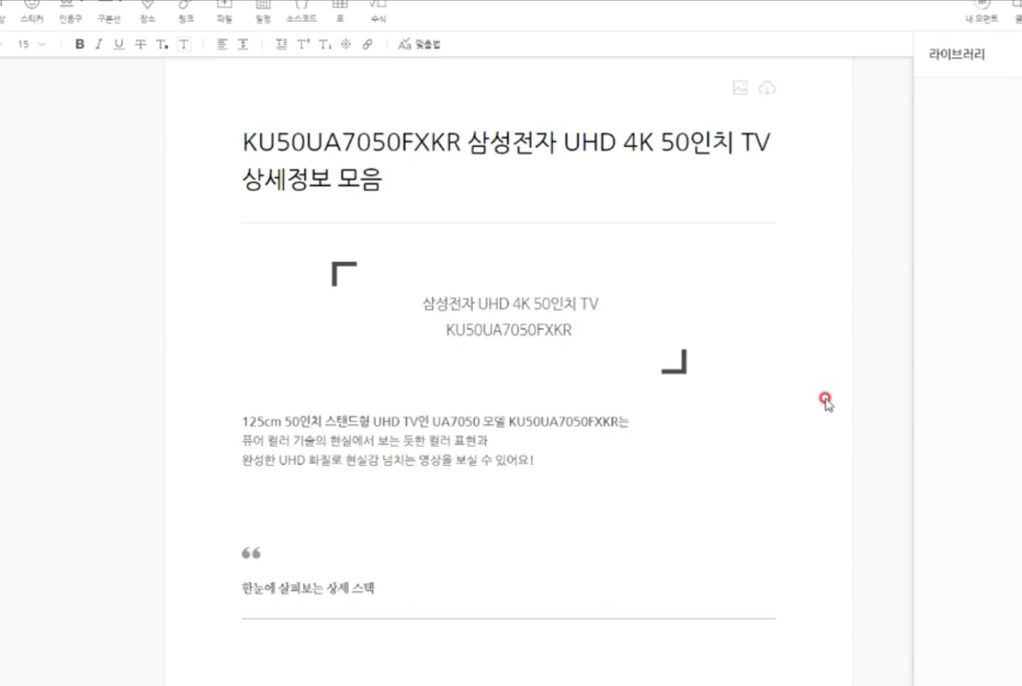
Review the blog draft from title to spec lists, selecting the 출시년도, USB기능, TV화면크기 and 디밍 기술 labels in turn
scroll(826, 401, "down", 8)
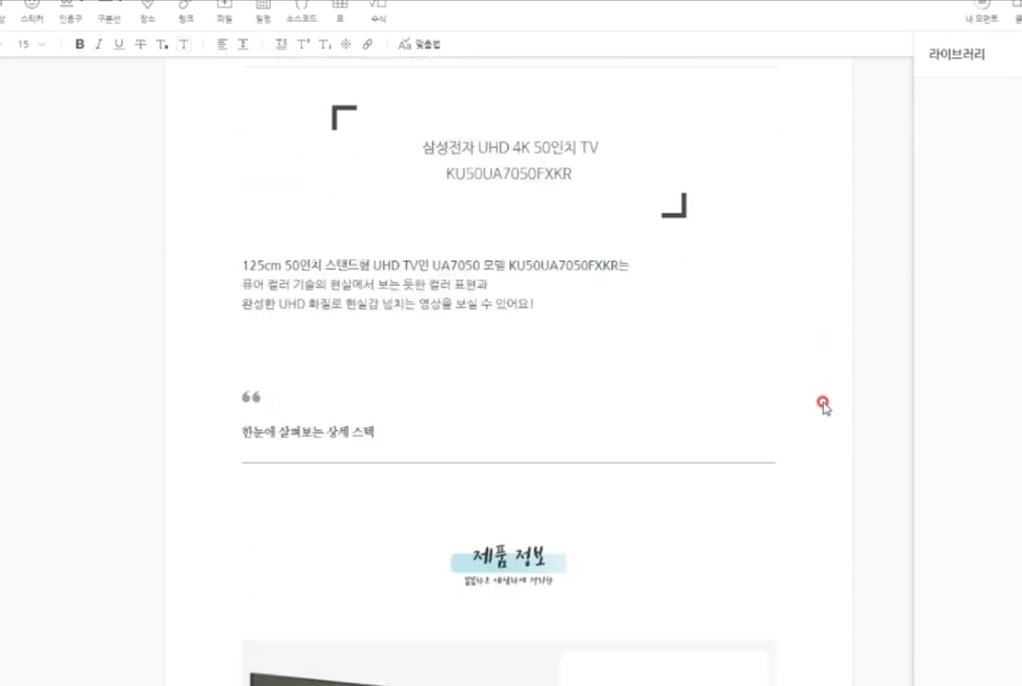
scroll(821, 410, "down", 2)
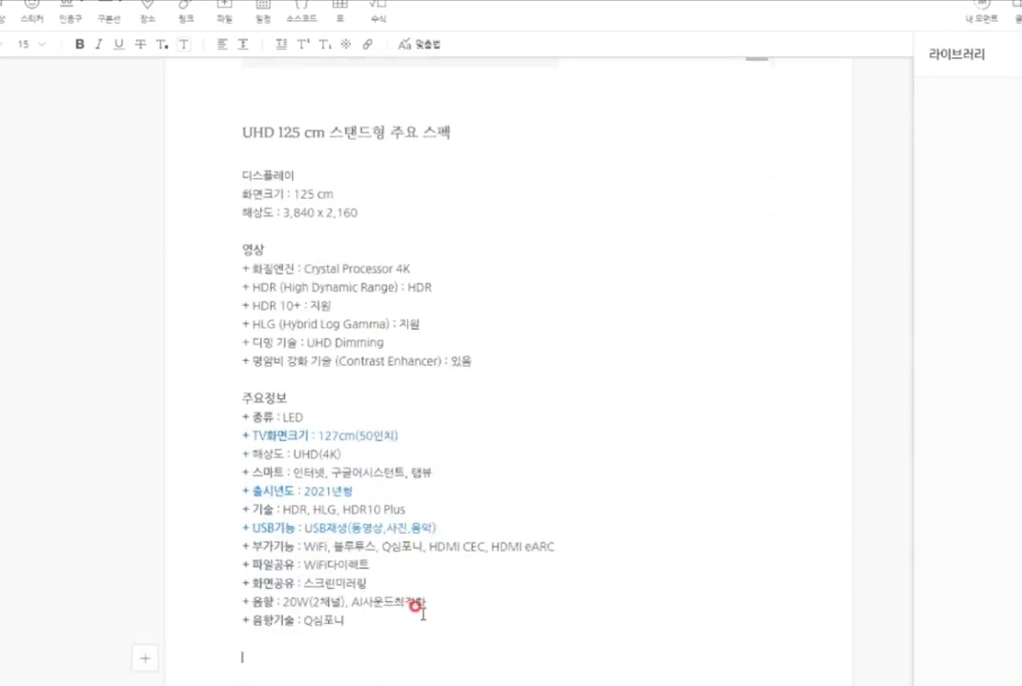
scroll(448, 286, "up", 6)
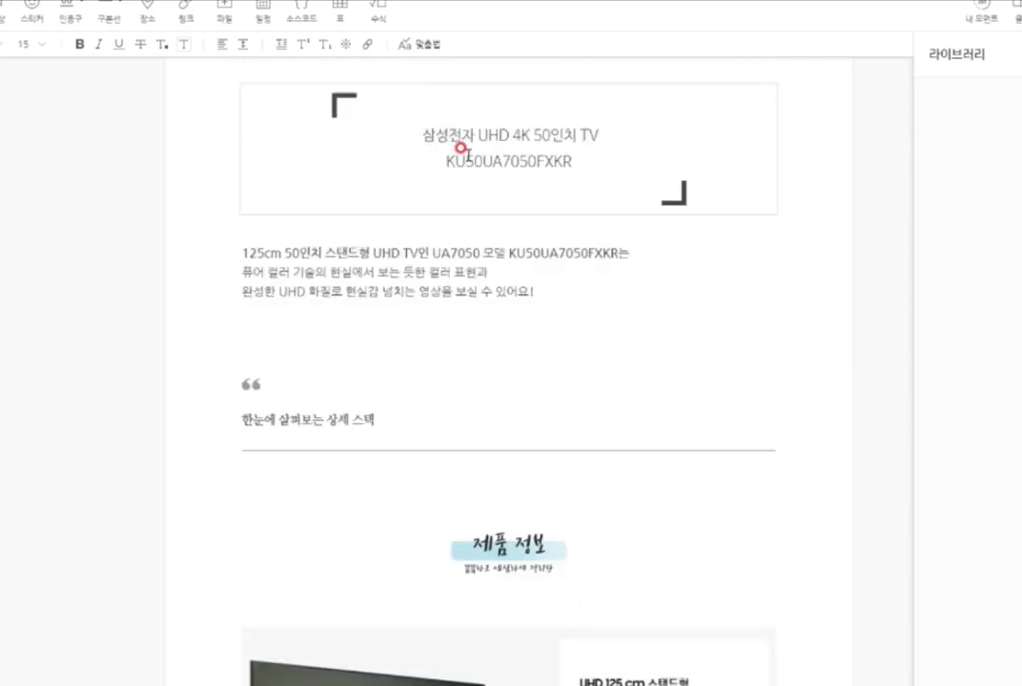
scroll(460, 149, "up", 2)
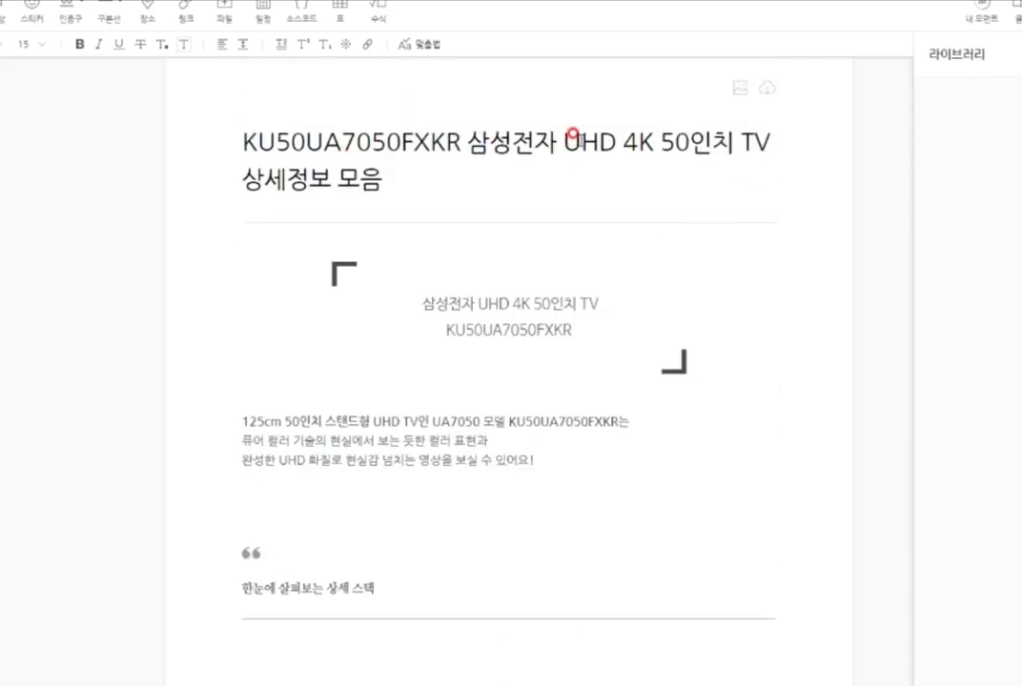
scroll(587, 124, "down", 10)
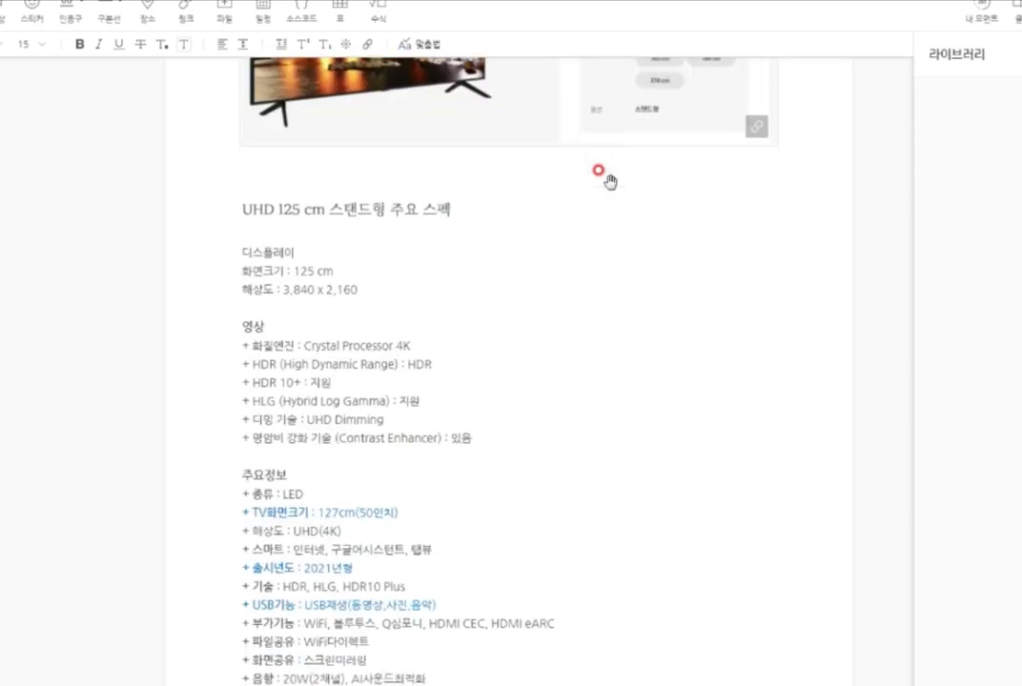
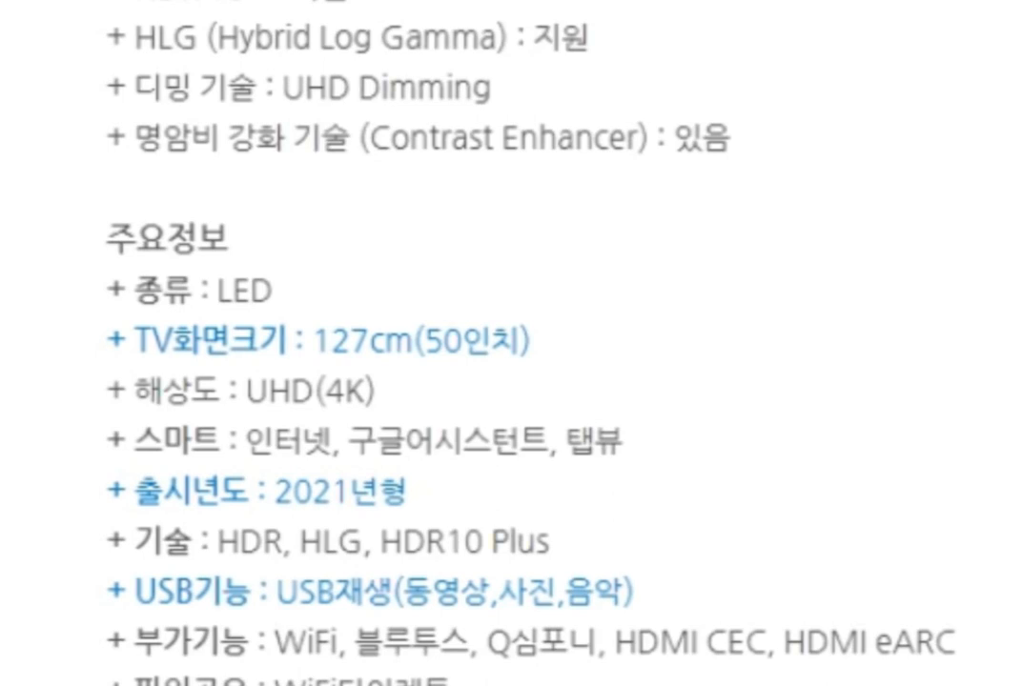
left_click_drag(107, 490, 272, 491)
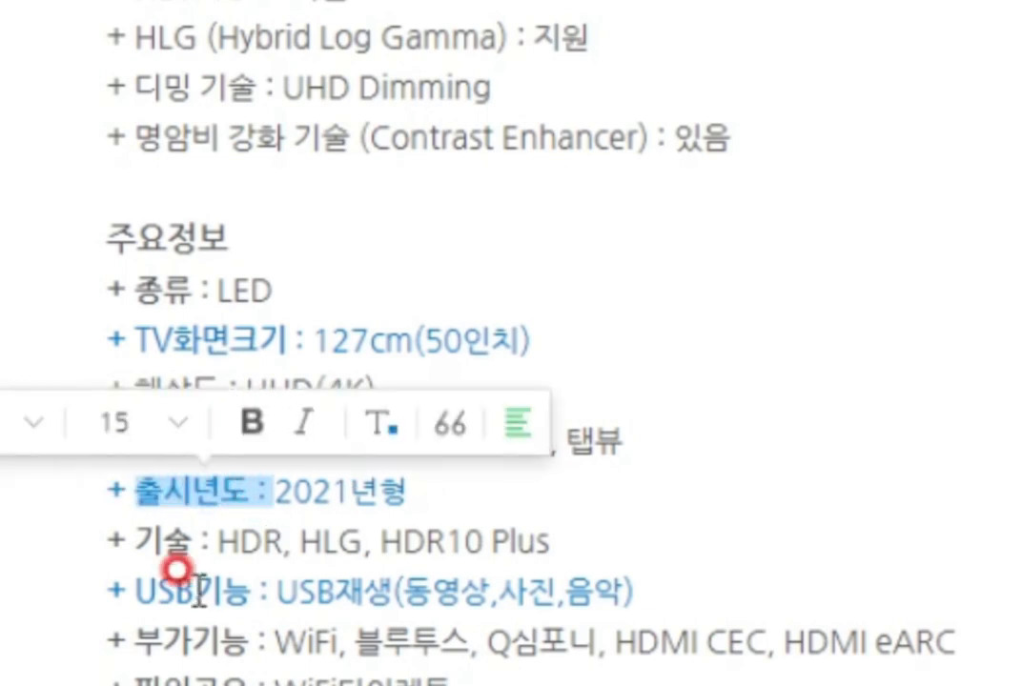
left_click_drag(57, 596, 250, 596)
left_click(127, 351)
left_click_drag(128, 351, 286, 342)
left_click_drag(126, 86, 272, 88)
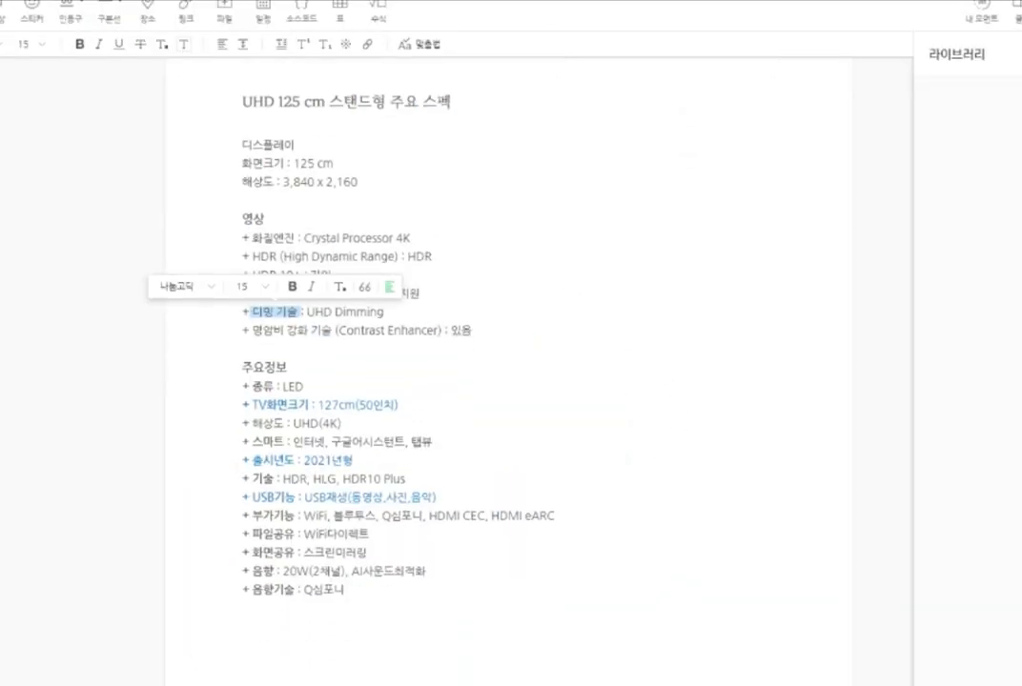
Insert the yellow 영상 Play sticker below the 음향기술 line and place the cursor under it
left_click(387, 601)
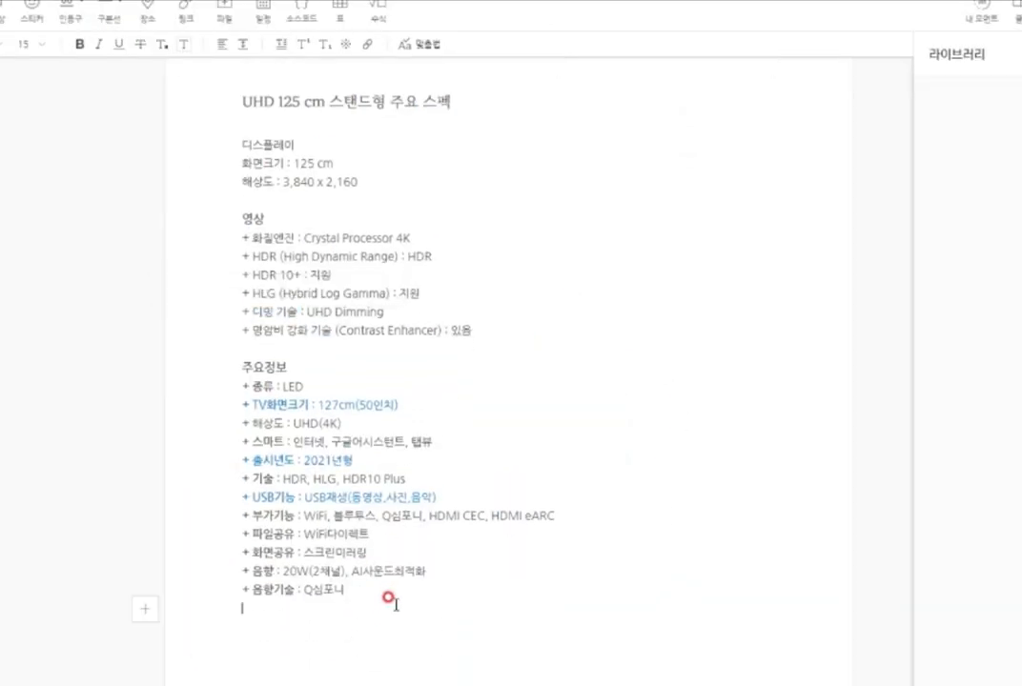
left_click(33, 18)
left_click(1015, 297)
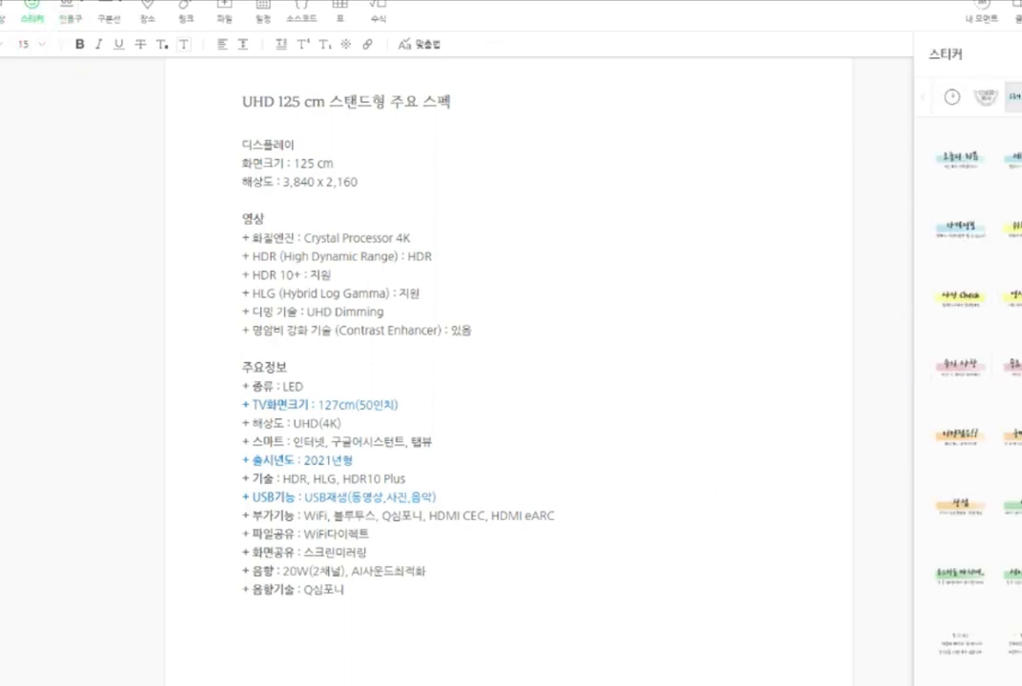
left_click(292, 658)
left_click(293, 631)
scroll(570, 679, "down", 1)
left_click(569, 678)
scroll(540, 648, "down", 1)
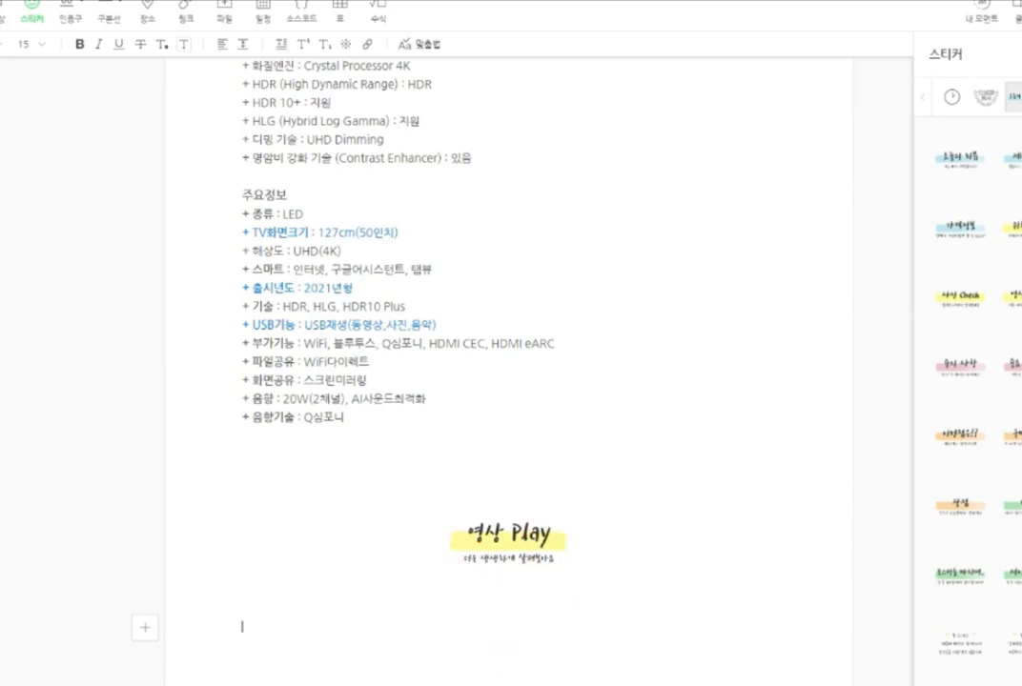
Upload the video 삼성_50인치_UHD_TV-KU50UA7050FXKR.mp4 and choose the 4K UHD and HDR comparison frame as its representative image
left_click(3, 11)
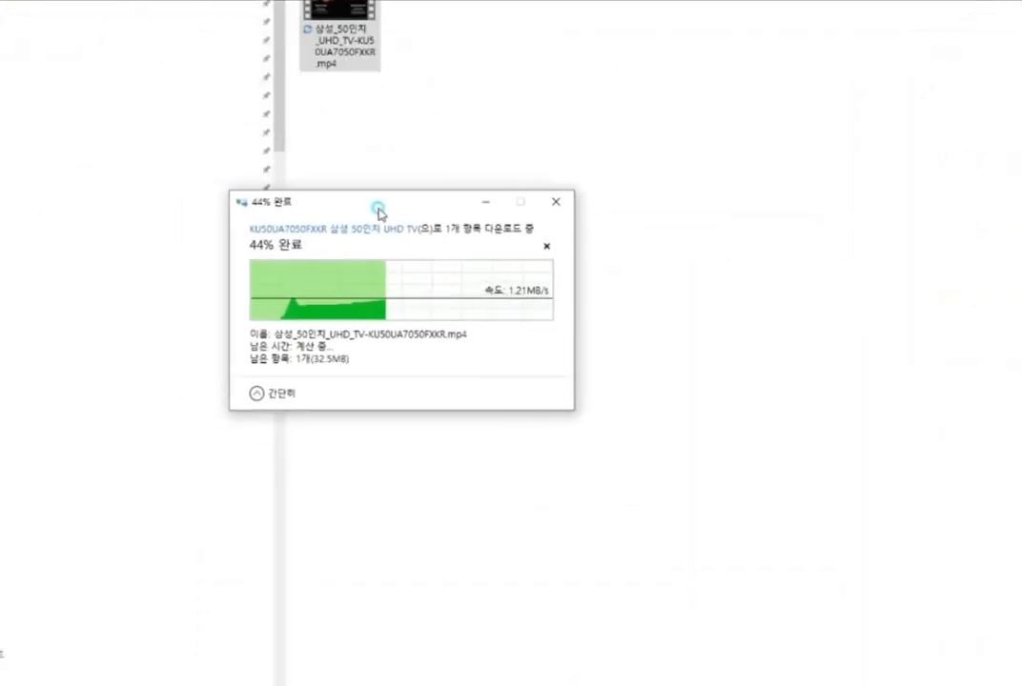
left_click_drag(376, 209, 413, 213)
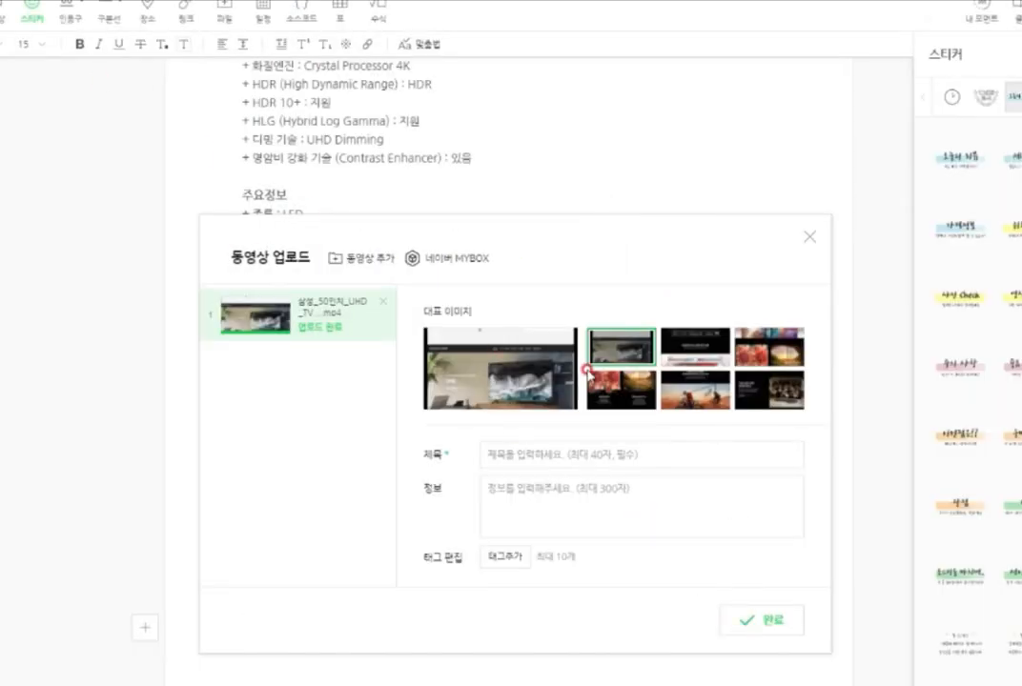
left_click(694, 352)
left_click(759, 353)
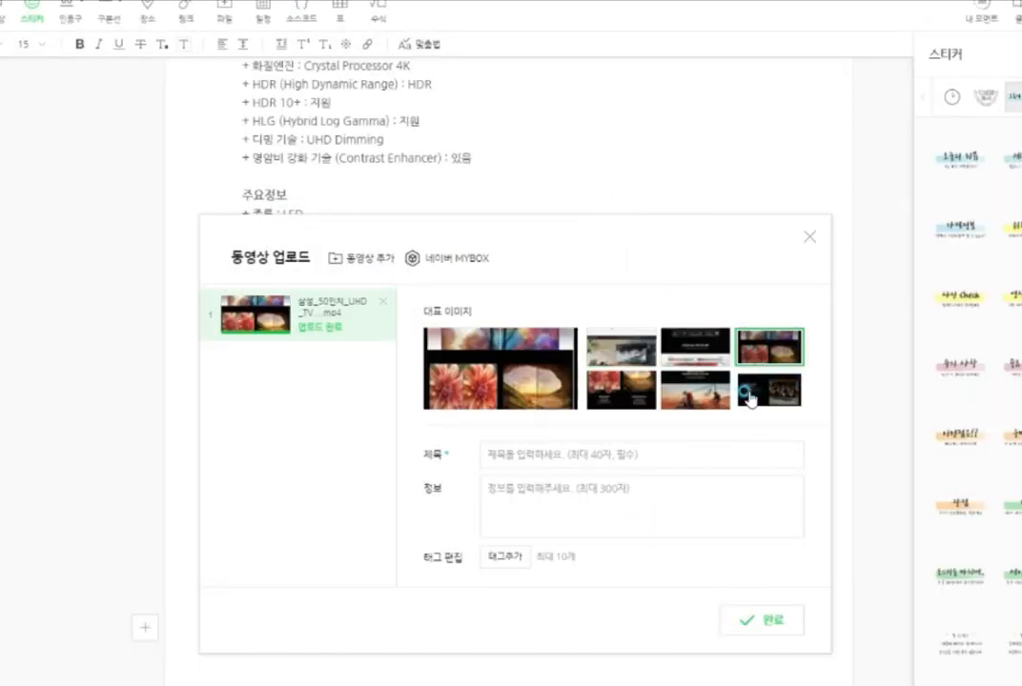
left_click(695, 391)
left_click(622, 390)
Fill the video's title and info with placeholder text and insert the video below the 영상 Play sticker
double_click(432, 459)
left_click(523, 486)
left_click(498, 561)
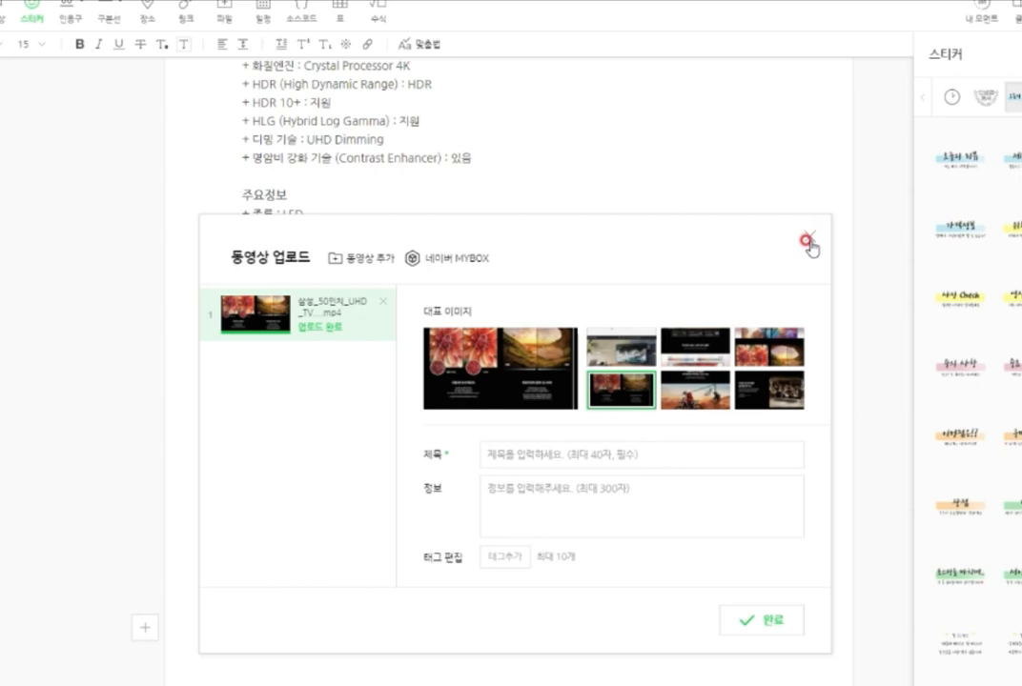
left_click(622, 454)
type("sfs")
left_click(603, 503)
type("f")
left_click(761, 620)
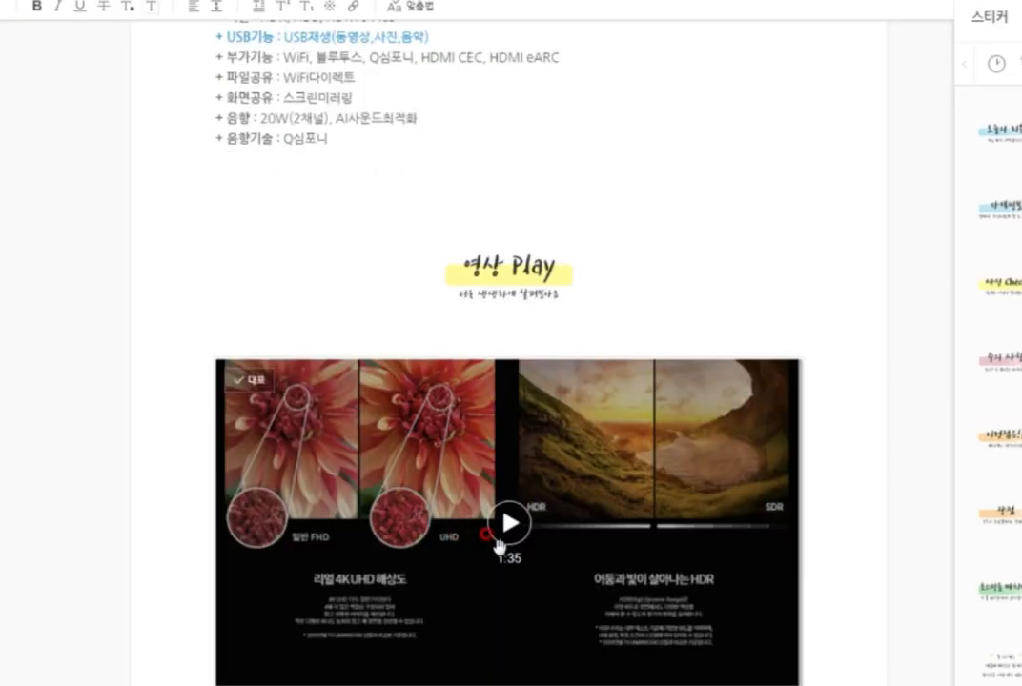
Delete the video with the placeholder title from the blog post
left_click(602, 419)
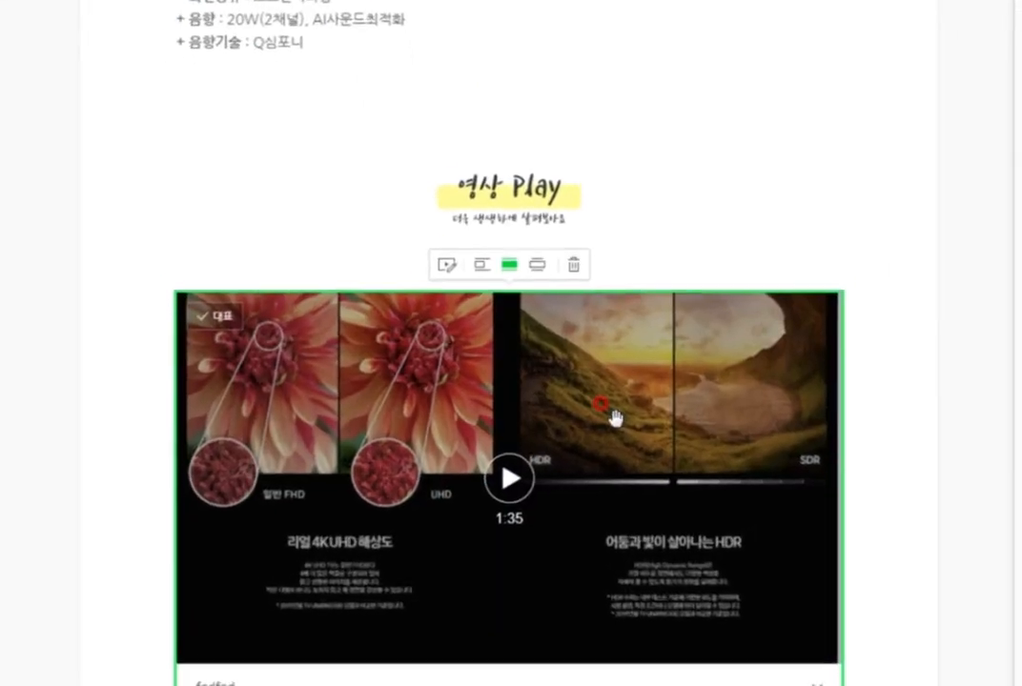
key("Delete")
scroll(610, 353, "up", 1)
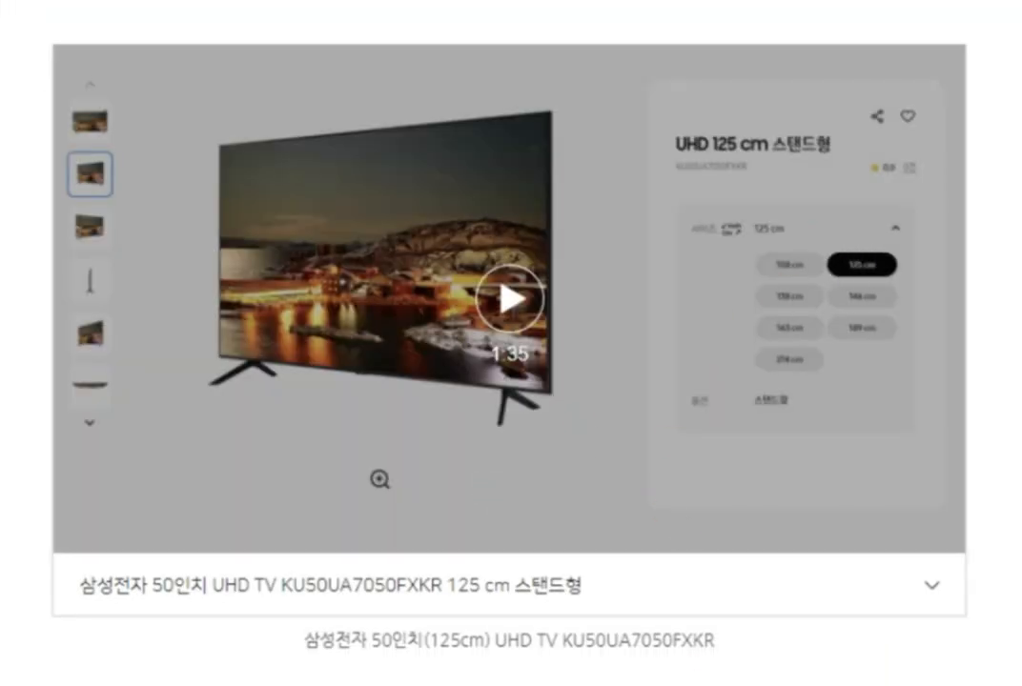
Review the title, info and tags of the 삼성전자 50인치 UHD TV KU50UA7050FXKR video, close its details and return to the post's beginning
left_click(612, 636)
left_click(534, 416)
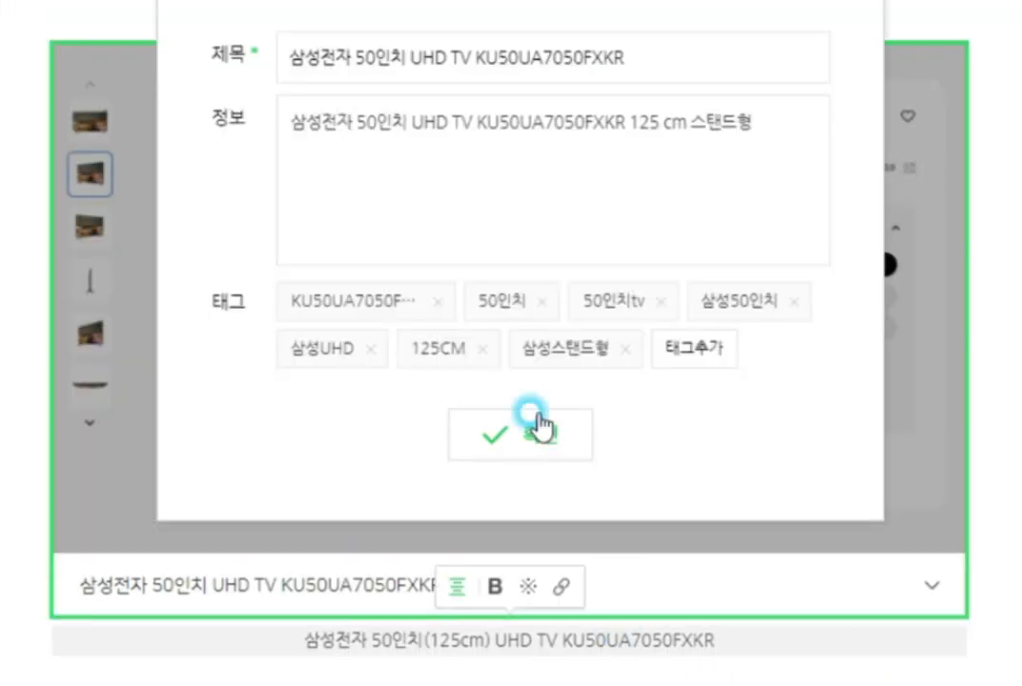
left_click(777, 375)
triple_click(335, 55)
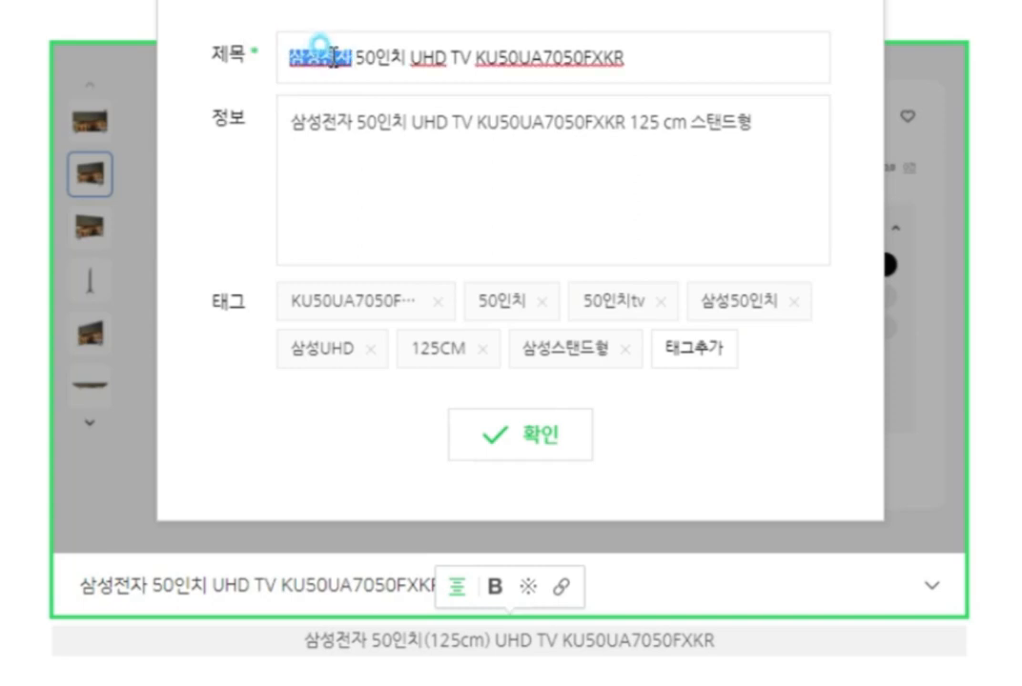
double_click(567, 119)
triple_click(567, 119)
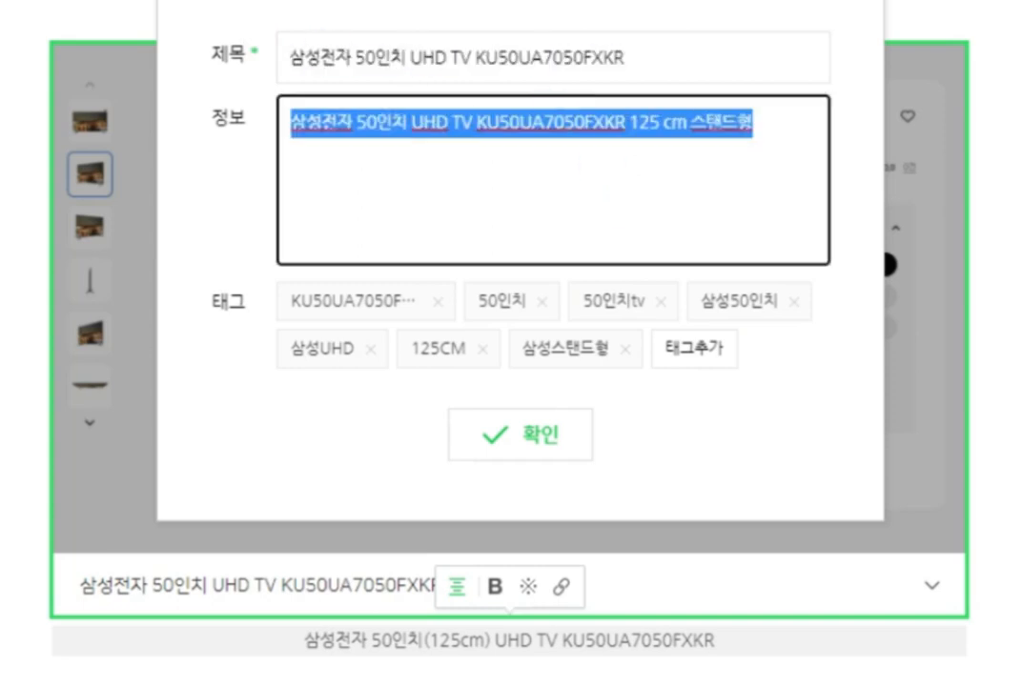
left_click(521, 435)
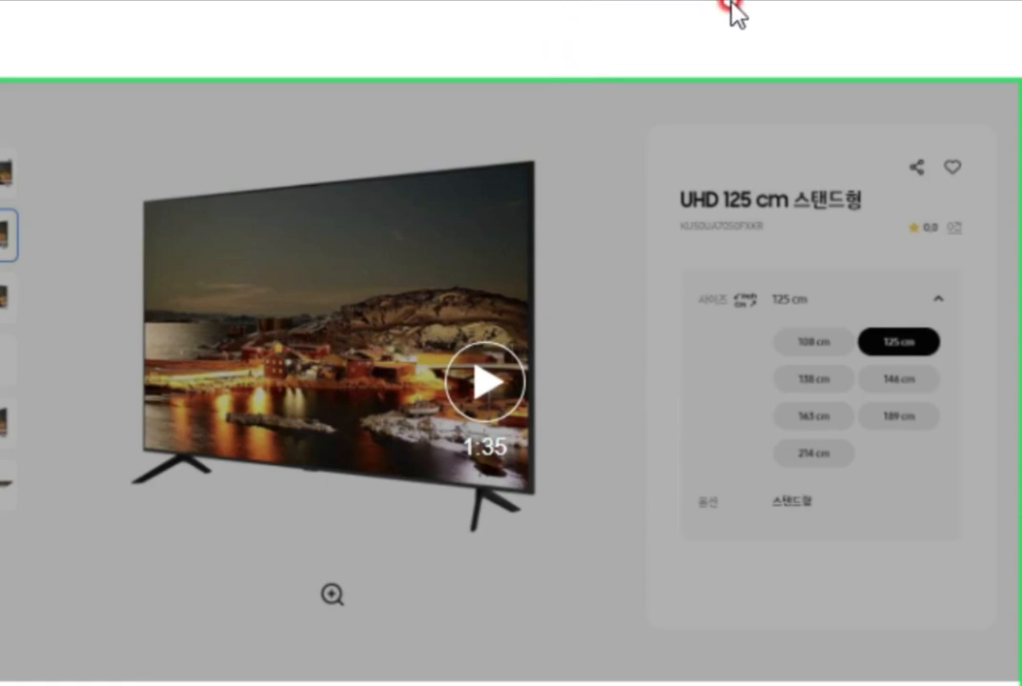
left_click_drag(732, 5, 705, 0)
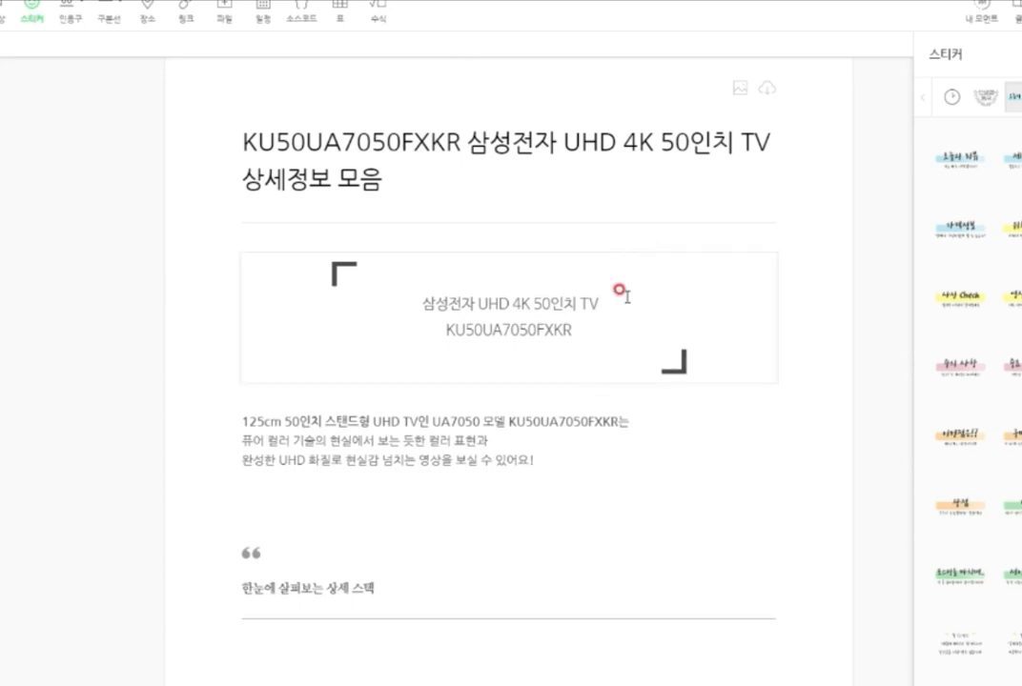
Insert a short centered divider line between the spec list and the 영상 Play sticker, removing the spare blank line
scroll(645, 308, "down", 4)
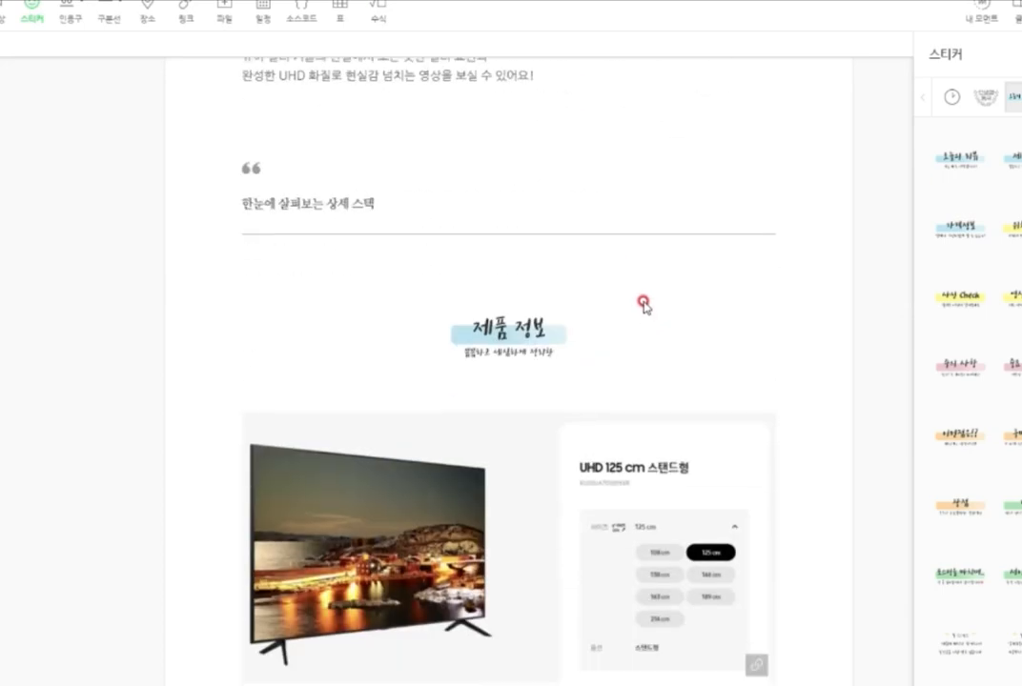
scroll(539, 231, "down", 5)
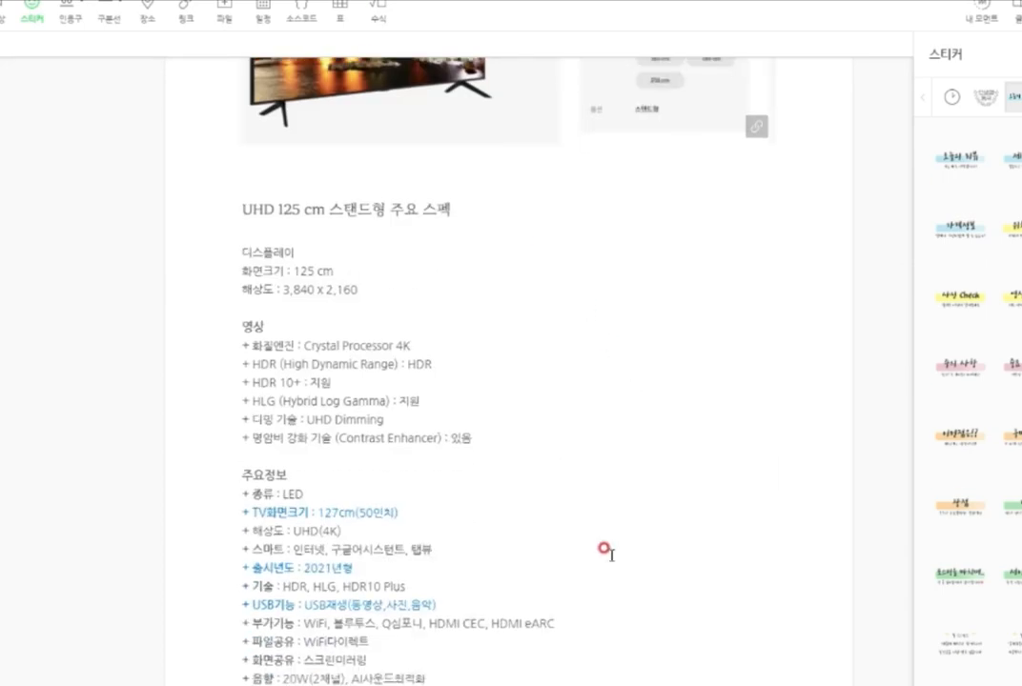
scroll(619, 600, "down", 2)
left_click(477, 506)
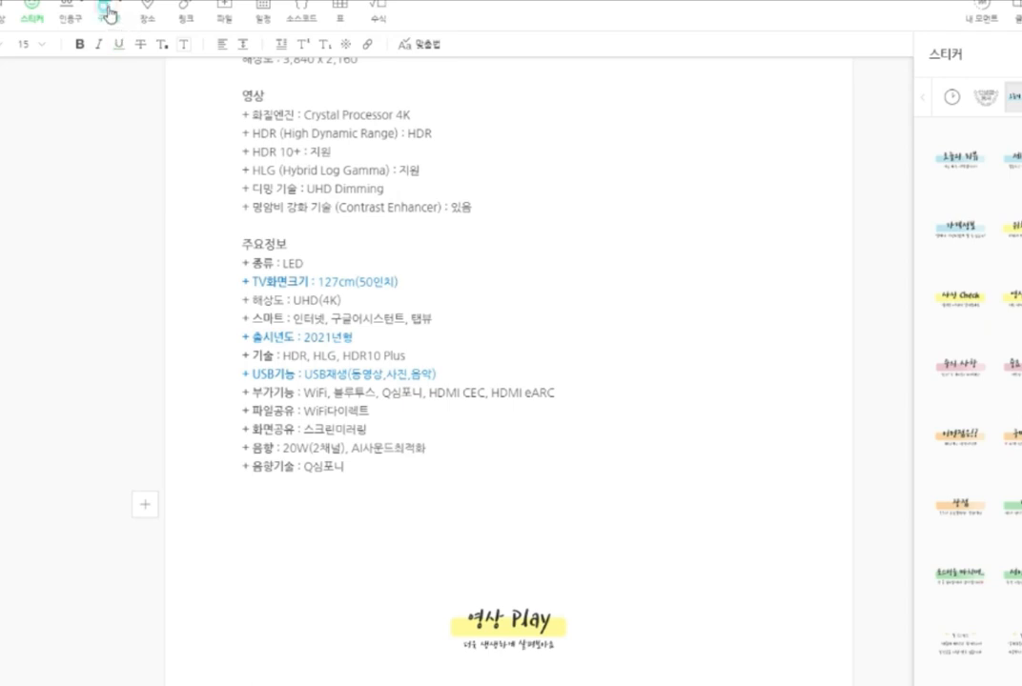
left_click(103, 11)
left_click(342, 522)
left_click(525, 474)
left_click(638, 636)
left_click(532, 600)
left_click(577, 567)
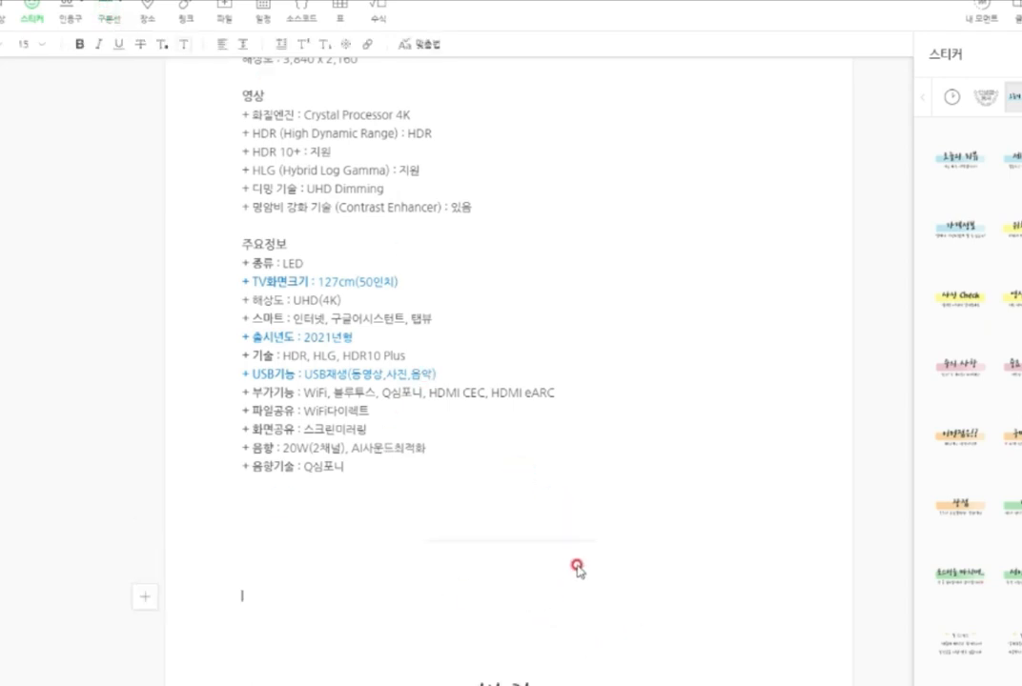
key("Delete")
left_click(379, 465)
Insert another short divider line below the product video and center it
scroll(660, 467, "down", 7)
left_click(439, 678)
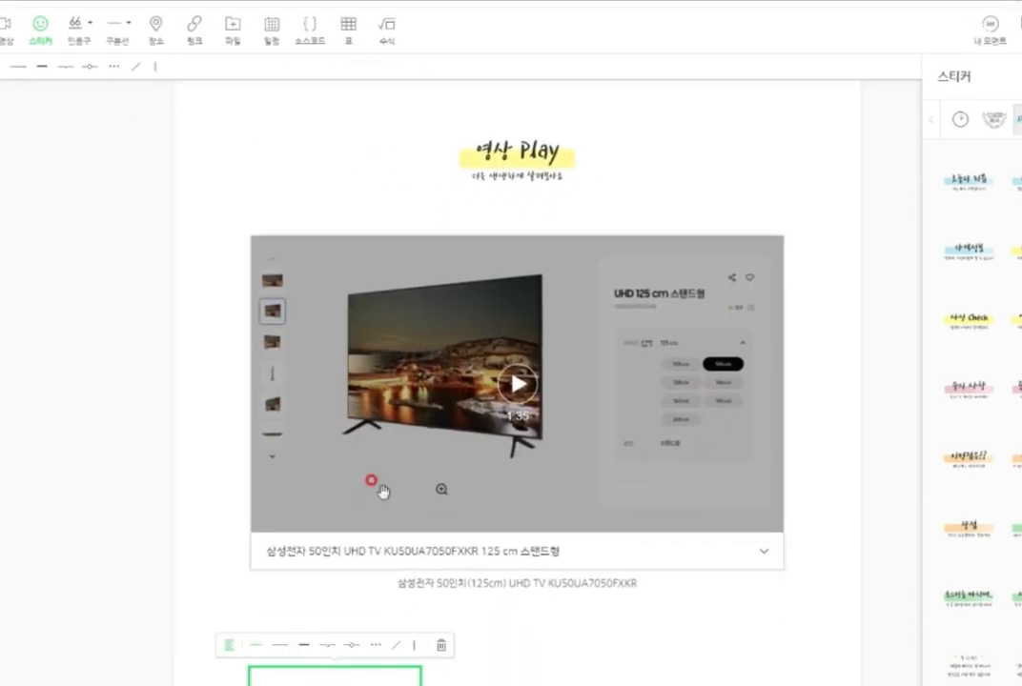
left_click(228, 645)
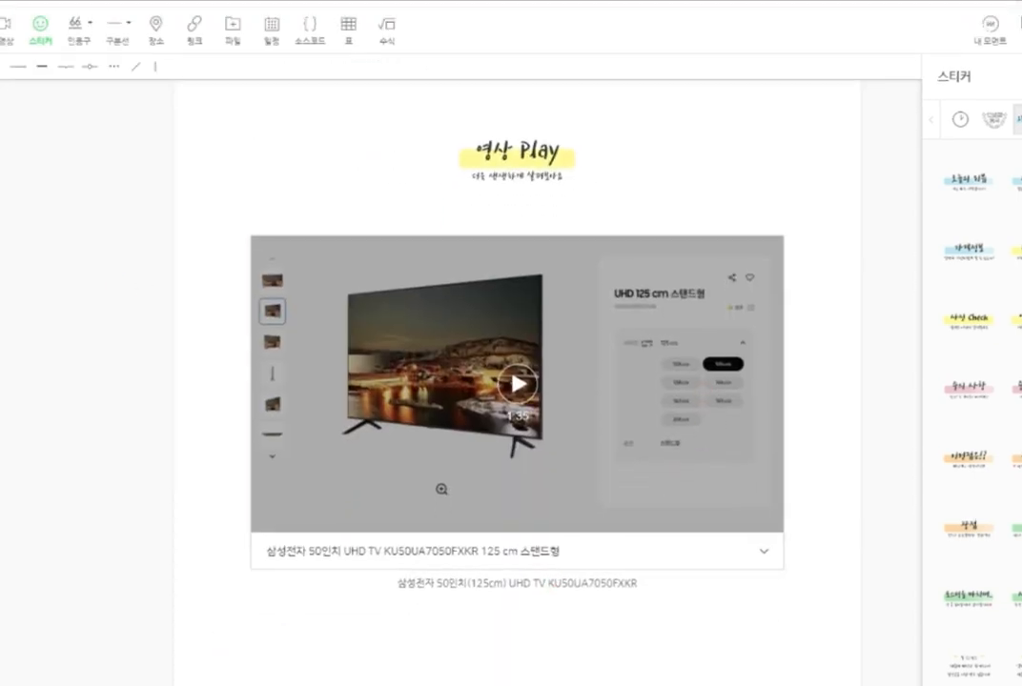
left_click(625, 684)
Add a line-and-quotation-mark quote below the divider reading 사진으로 영상 및 특징 비교하기
scroll(624, 684, "down", 1)
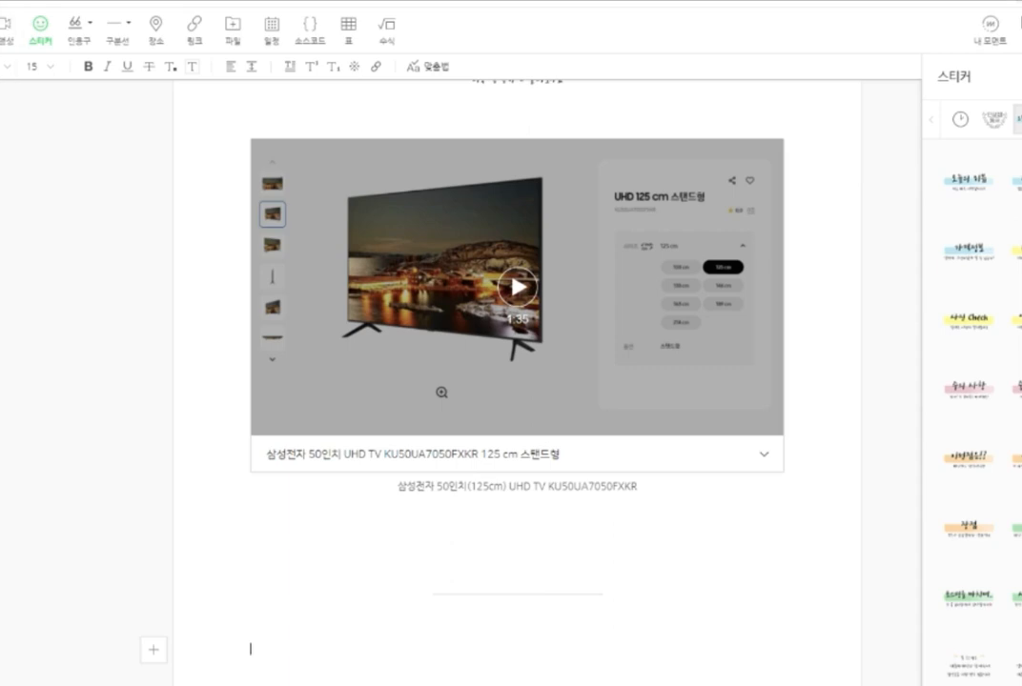
left_click(76, 27)
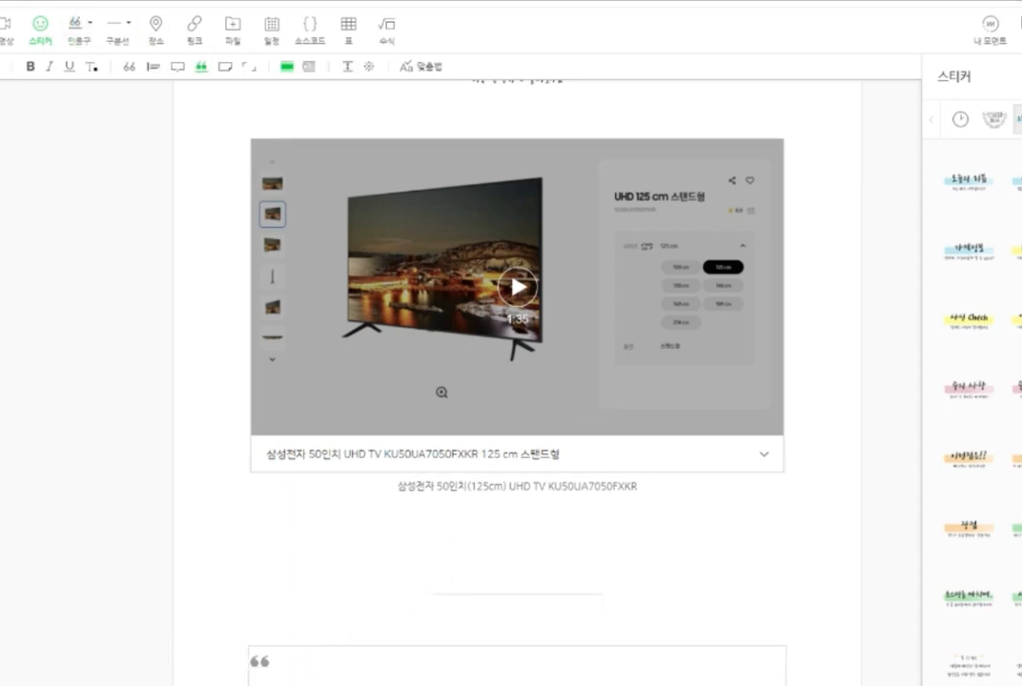
scroll(450, 681, "down", 1)
left_click(320, 594)
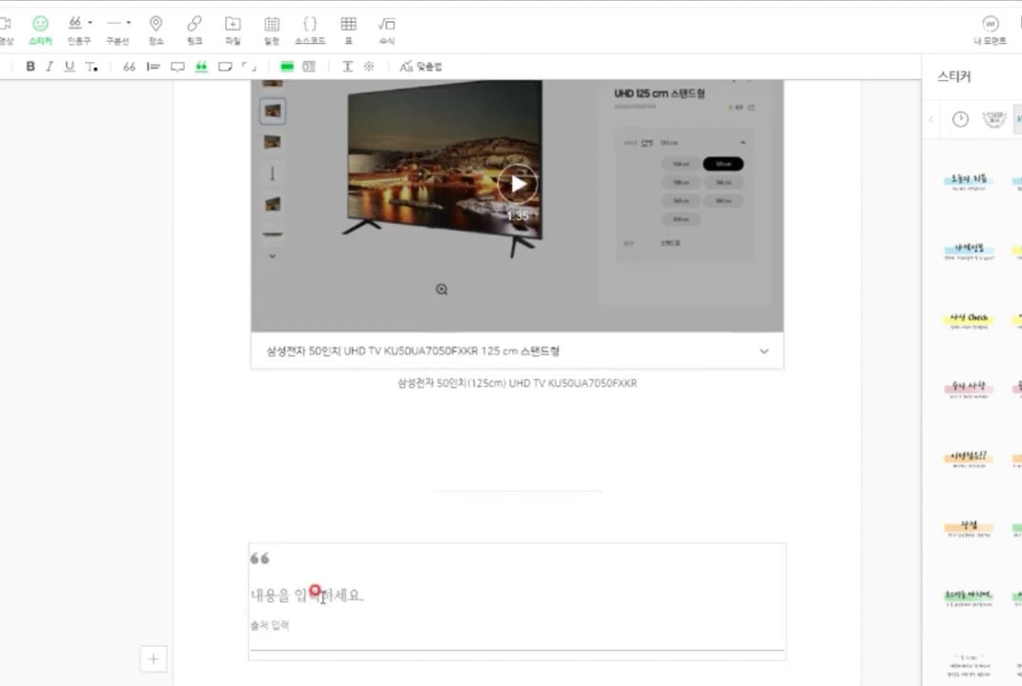
type("사진으로 영상 및 특징 비교하기")
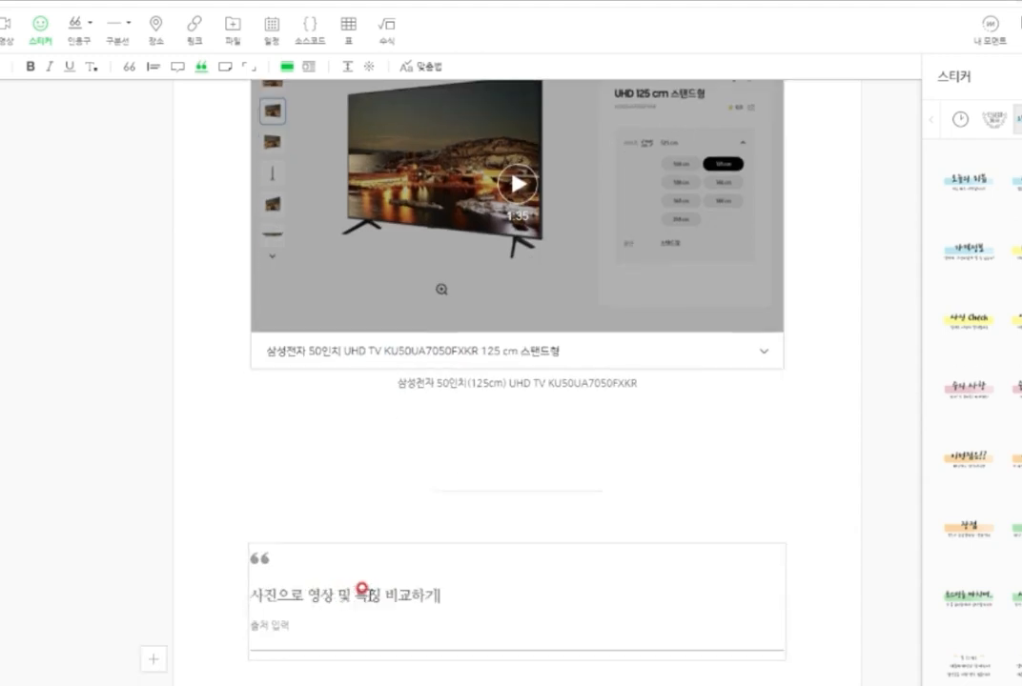
Insert the 일반컬러 and 퓨어 컬러 tree comparison image below the 사진으로 영상 및 특징 비교하기 heading
left_click(498, 673)
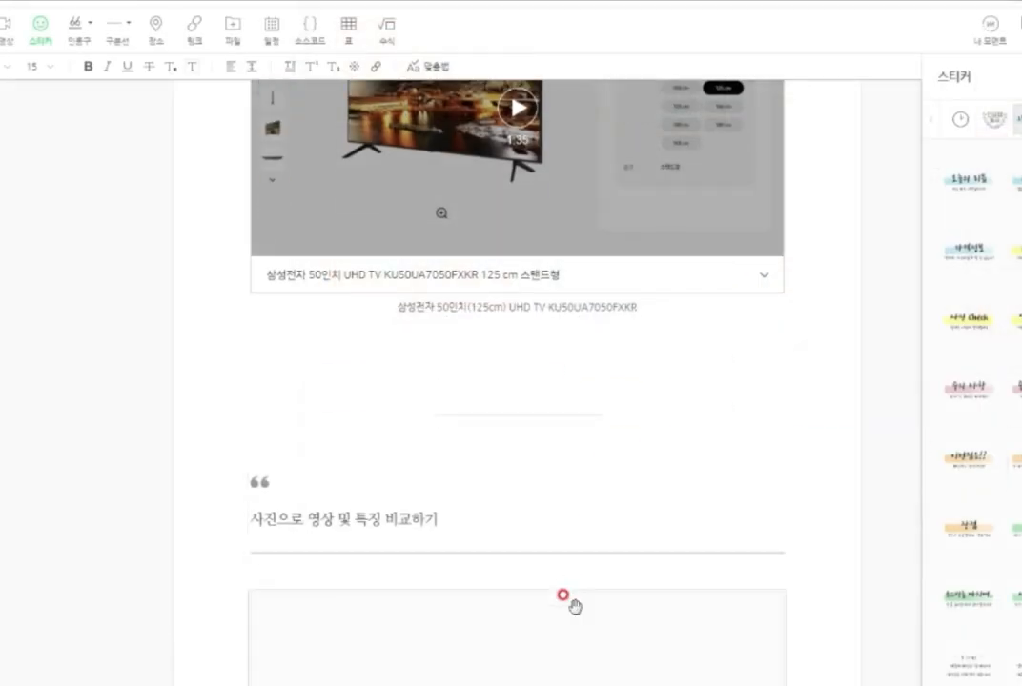
scroll(575, 604, "down", 2)
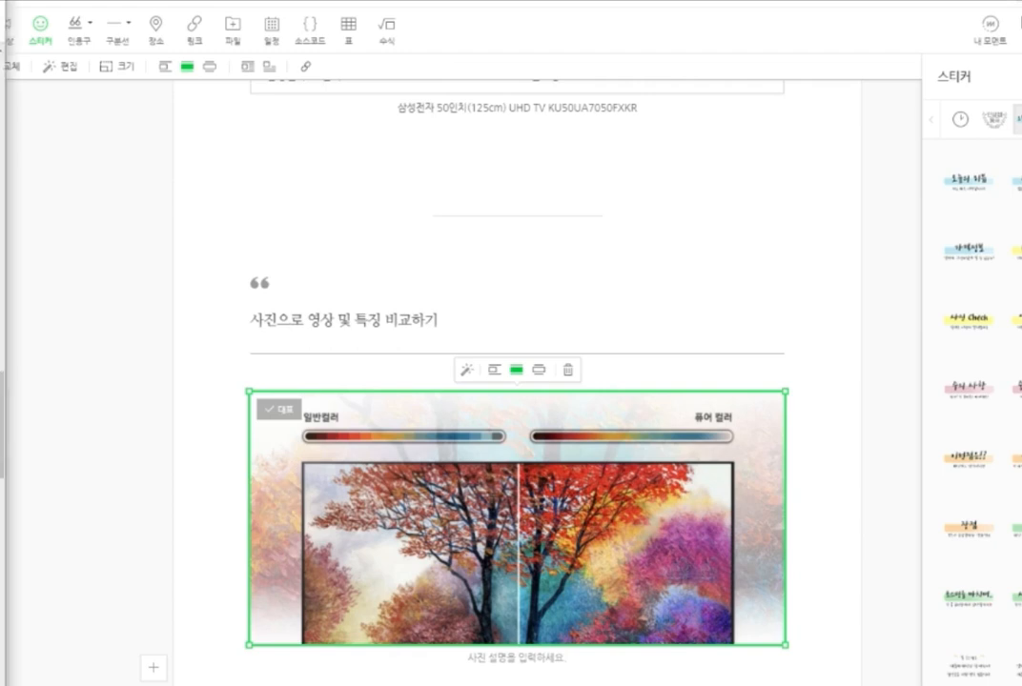
left_click(156, 577)
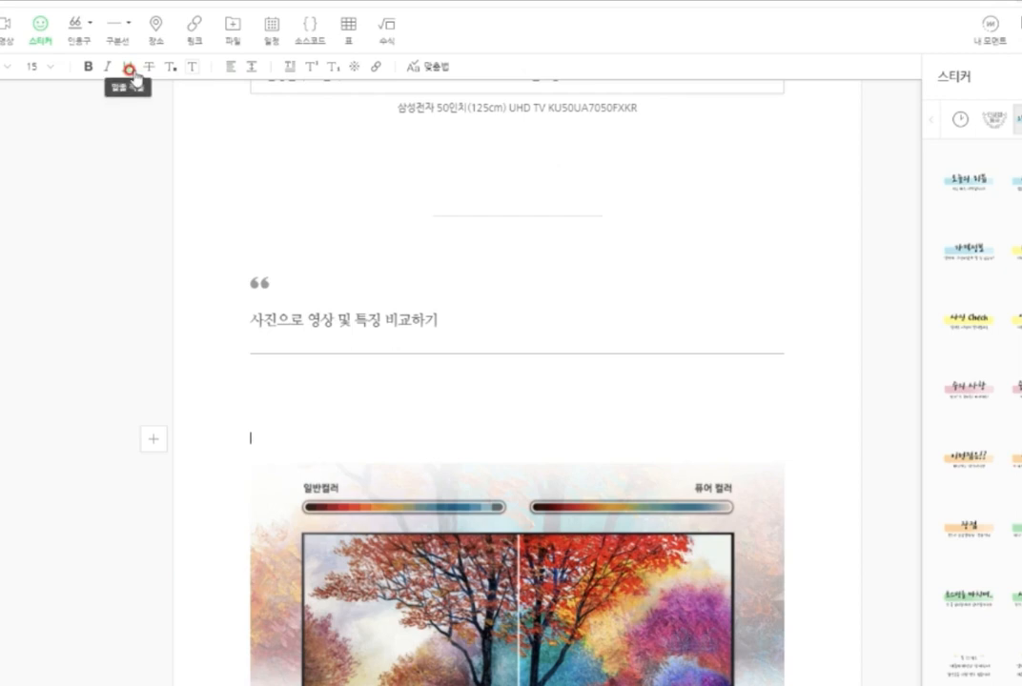
Add a vertical-line quote above the tree comparison image and a caption beneath it, both reading 일반 컬러와 푸어컬러 비교
left_click(89, 24)
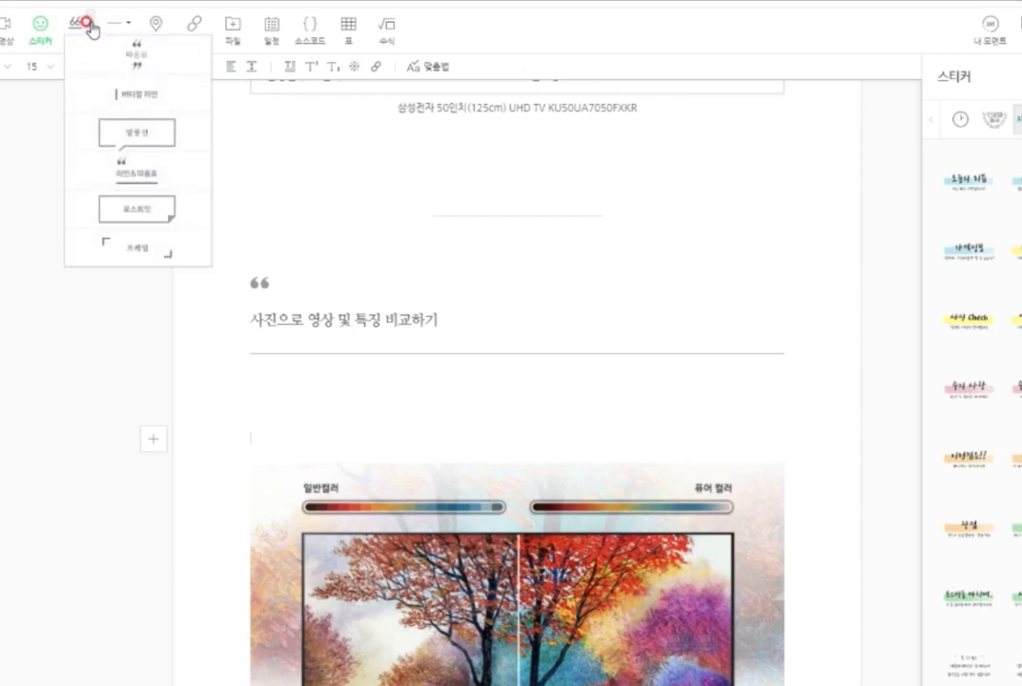
left_click(153, 99)
type("일반 컬러와 푸어컬러 비교")
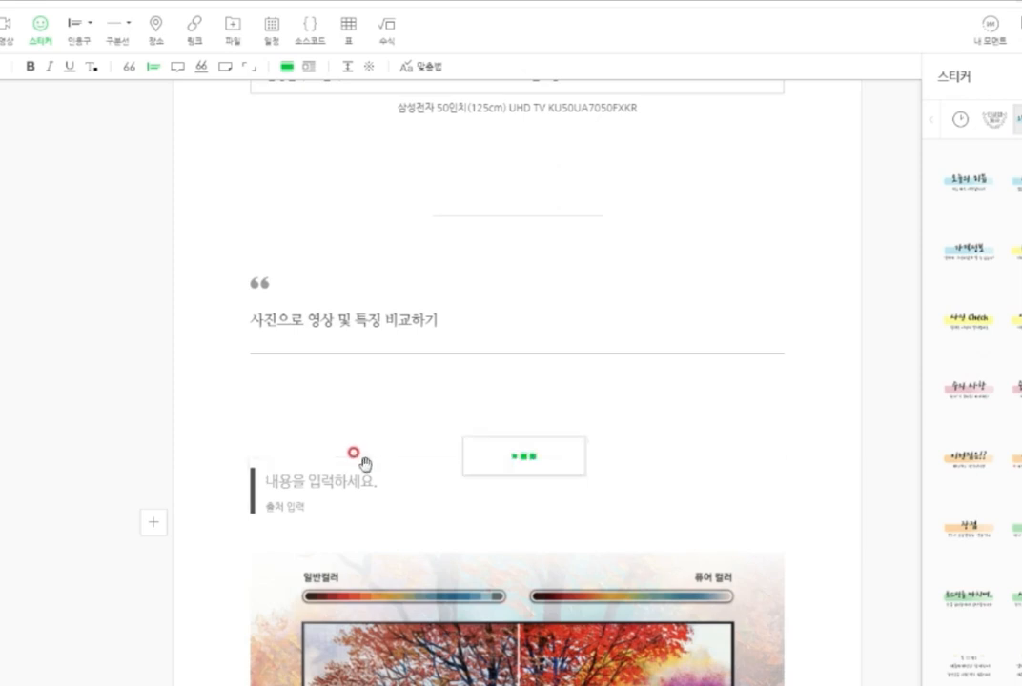
scroll(515, 572, "down", 2)
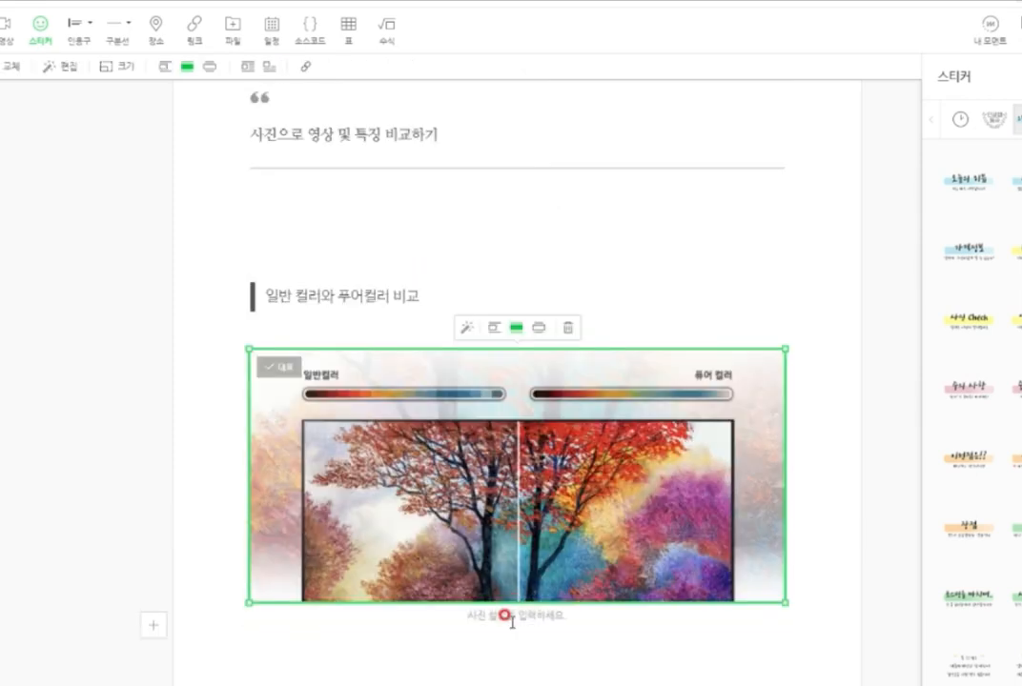
left_click(510, 618)
type("일반 컬러와 푸어컬러 비교")
left_click(739, 674)
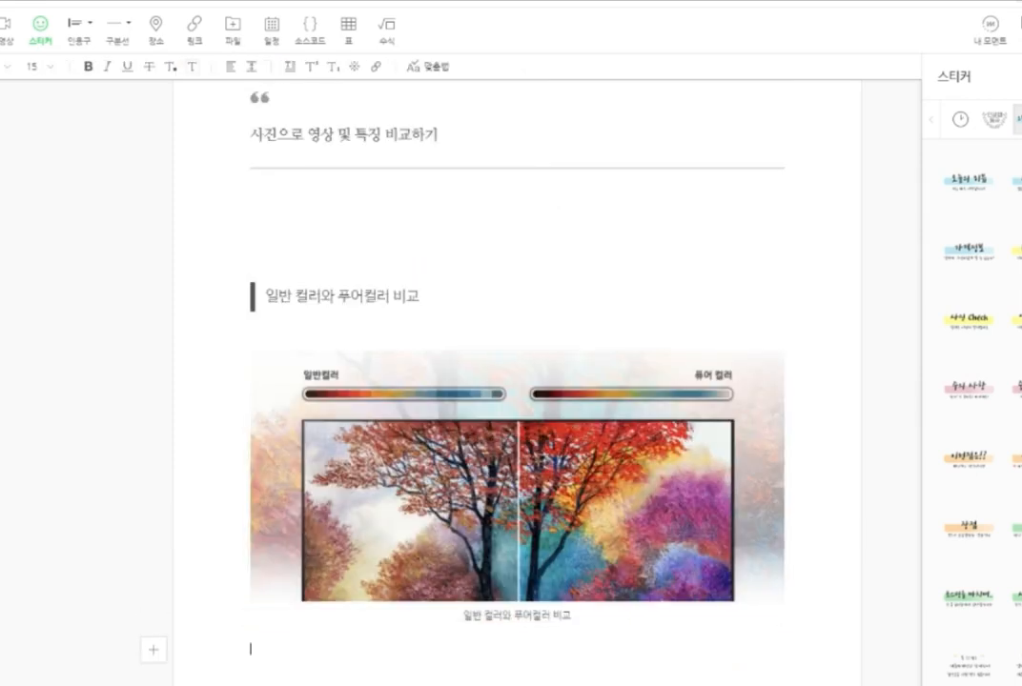
Check the next comparison on the Samsung product page and add a vertical-line quote reading 일반FHD와 UHD비교 below the tree image
left_click(311, 66)
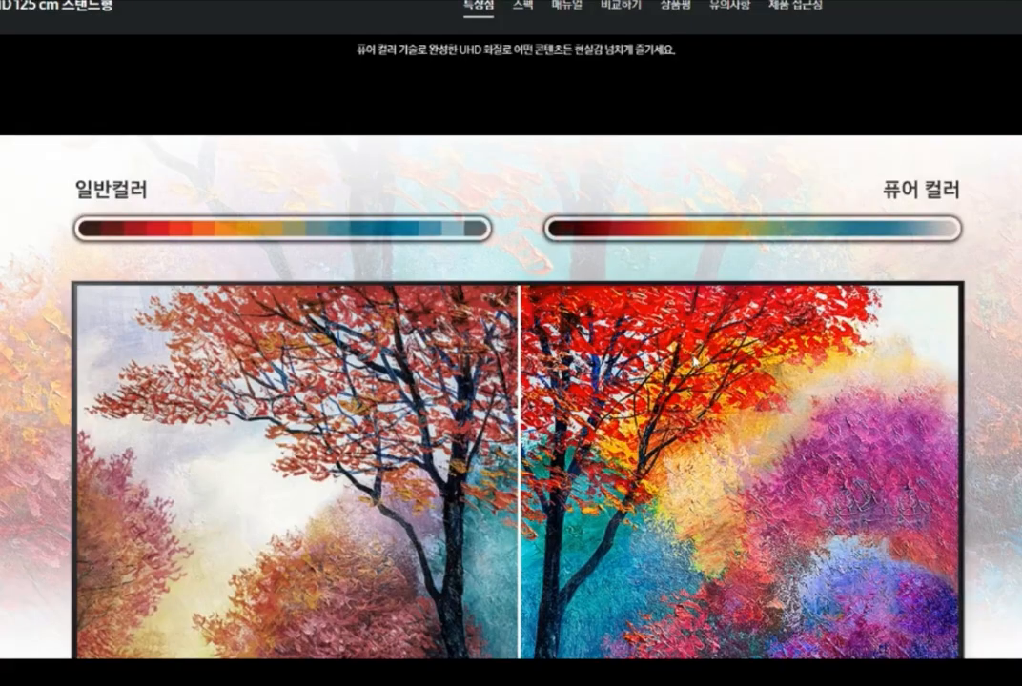
scroll(468, 667, "down", 5)
scroll(456, 682, "down", 3)
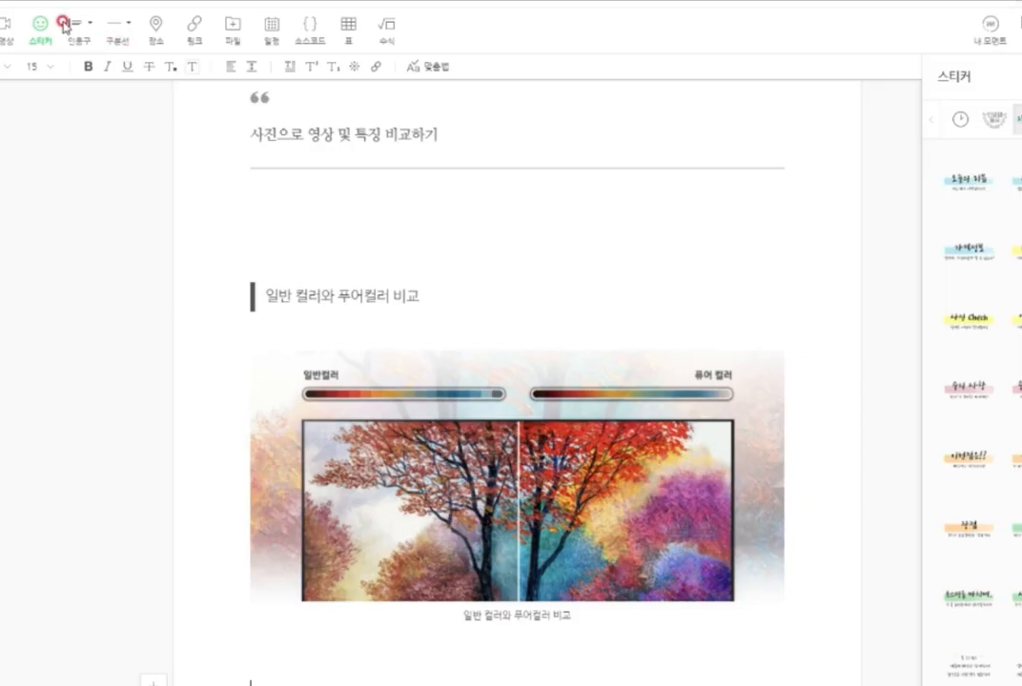
left_click(529, 655)
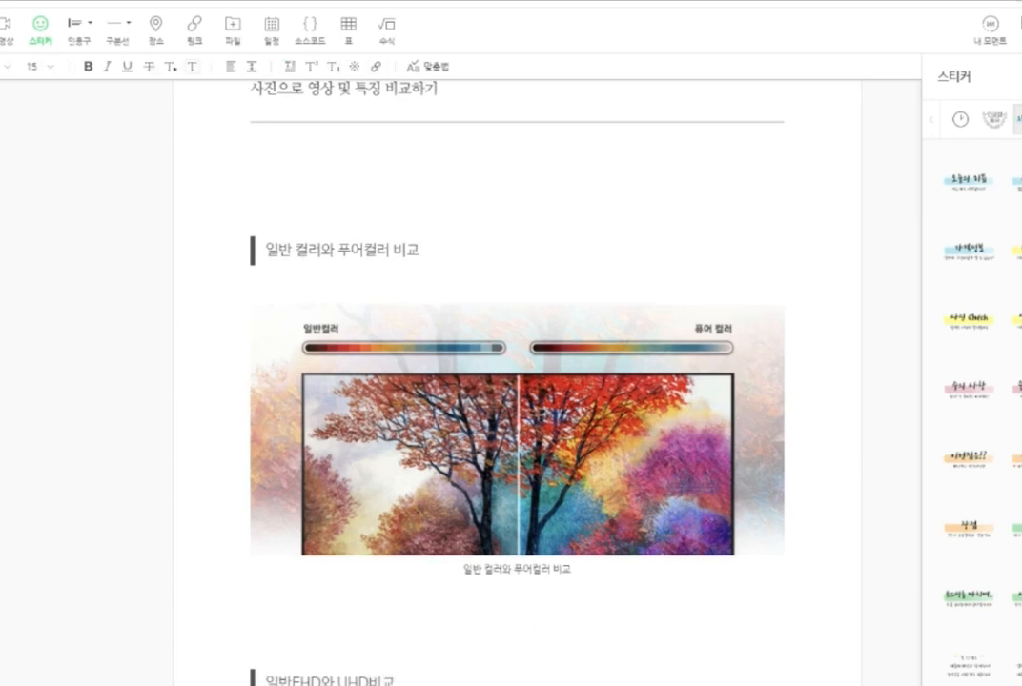
scroll(506, 593, "down", 2)
left_click(353, 585)
double_click(354, 584)
left_click(421, 593)
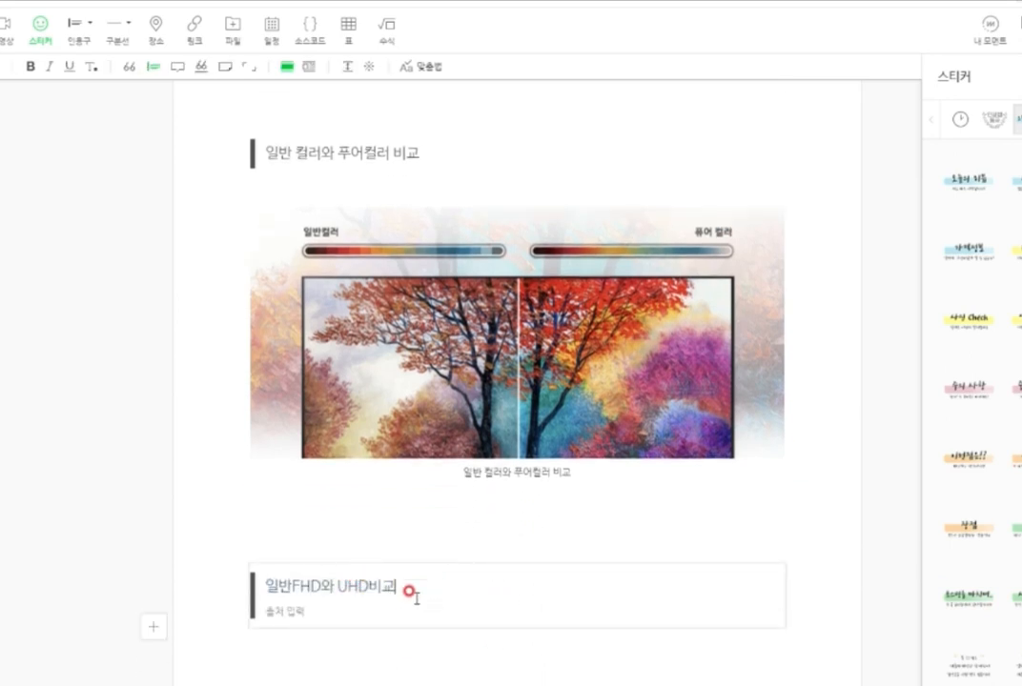
Insert the 일반 FHD and UHD flower comparison image under its quote and caption it 일반FHD와 UHD비교
left_click(372, 678)
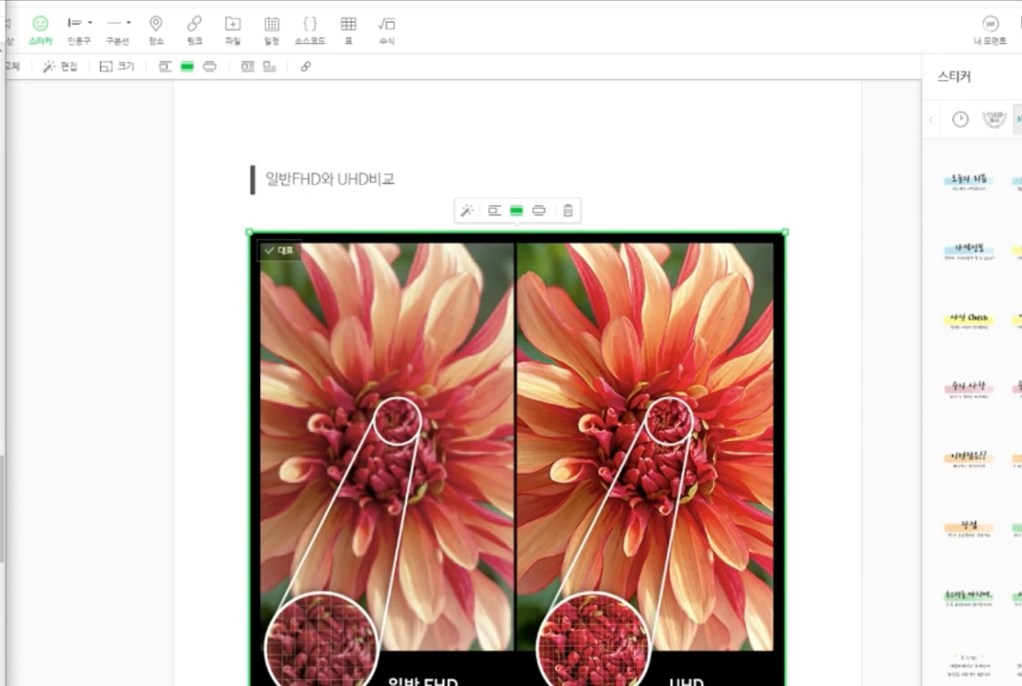
left_click(67, 458)
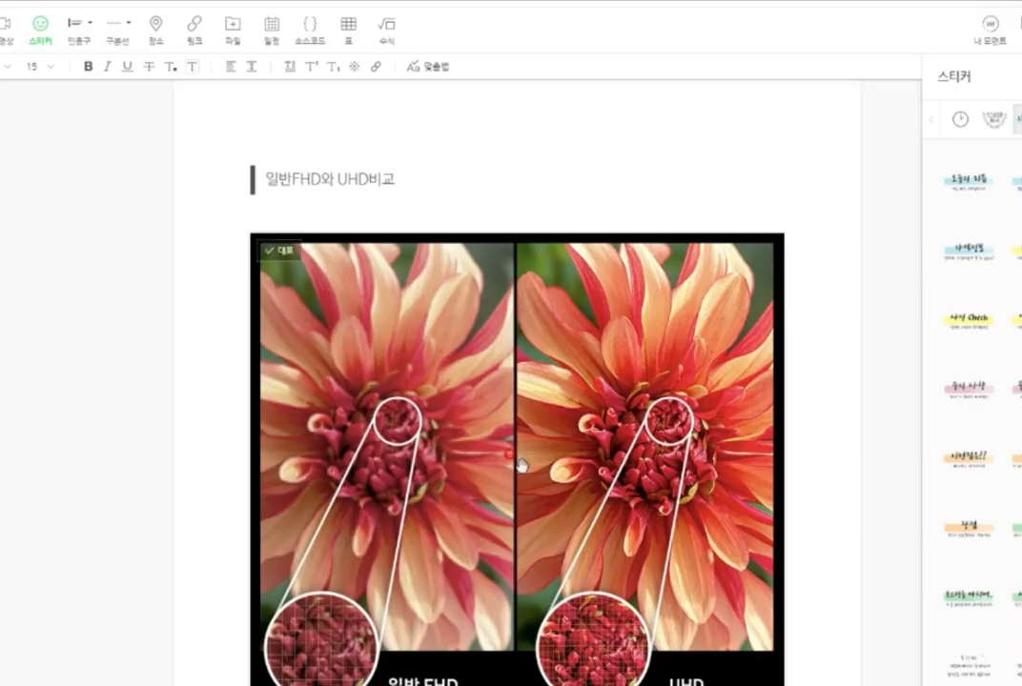
scroll(515, 362, "down", 2)
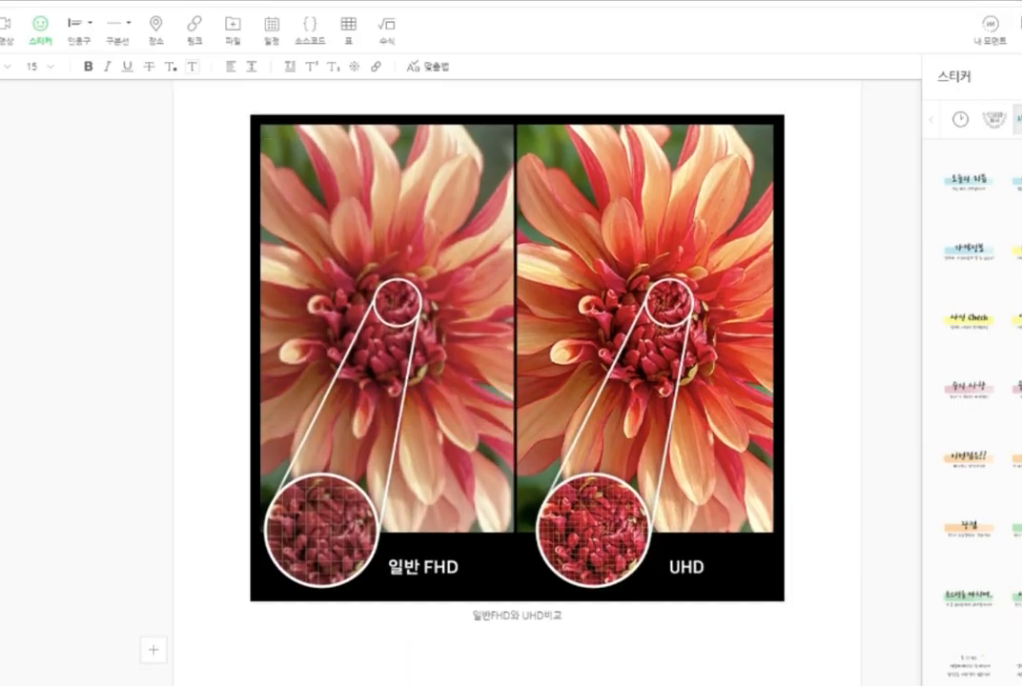
Add a vertical-line quote reading HDR과 SDR비교 below the flower image, with the HDR and SDR landscape comparison image beneath it
left_click(76, 32)
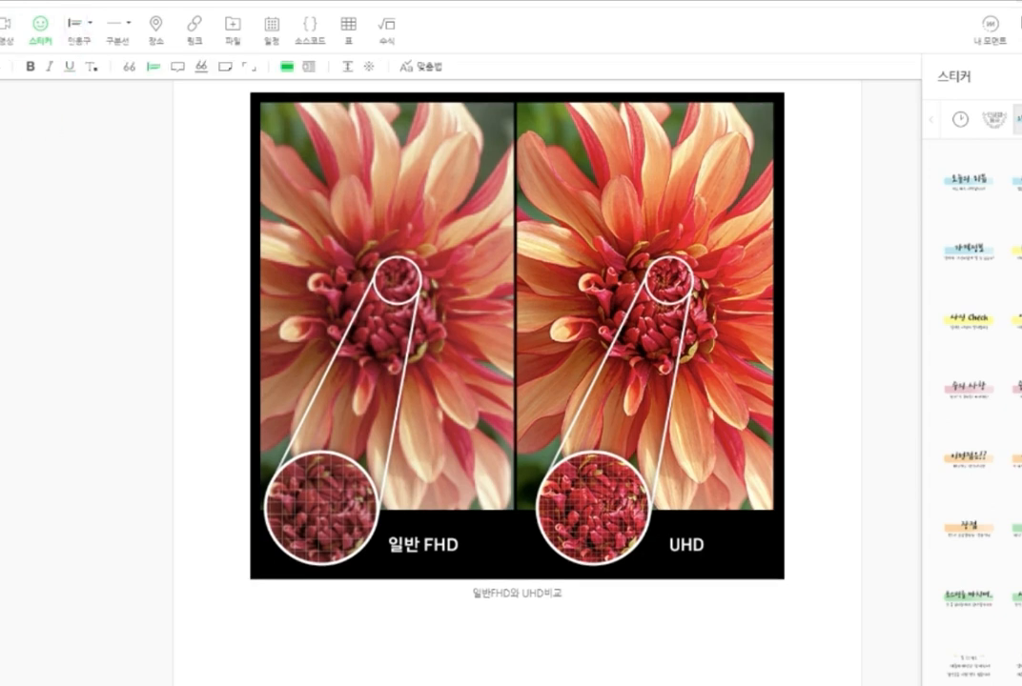
scroll(518, 381, "down", 2)
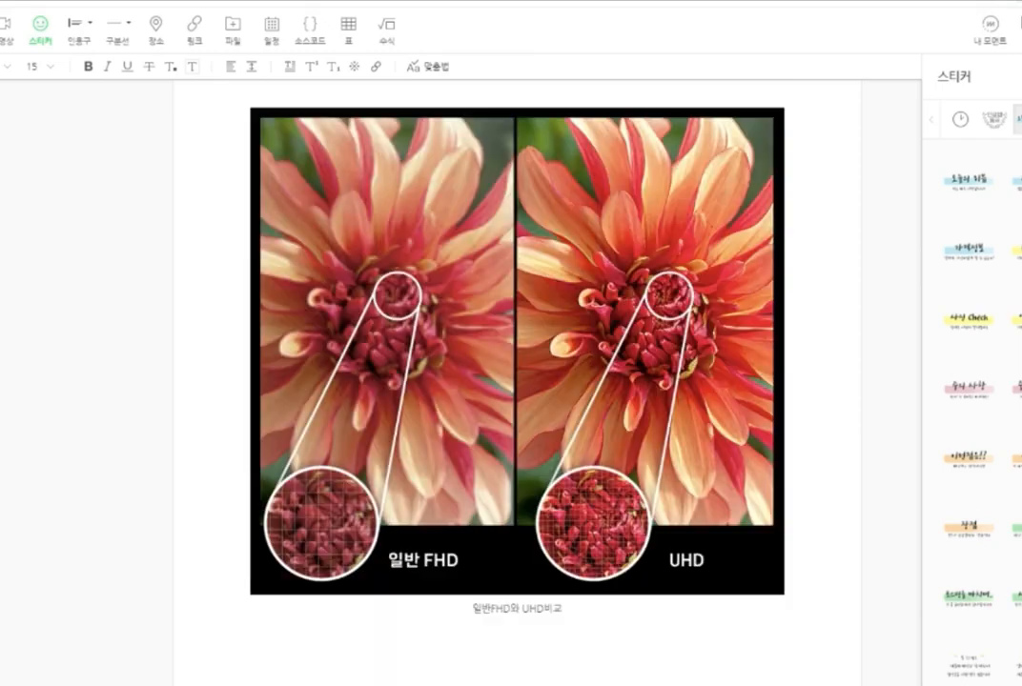
scroll(721, 343, "up", 10)
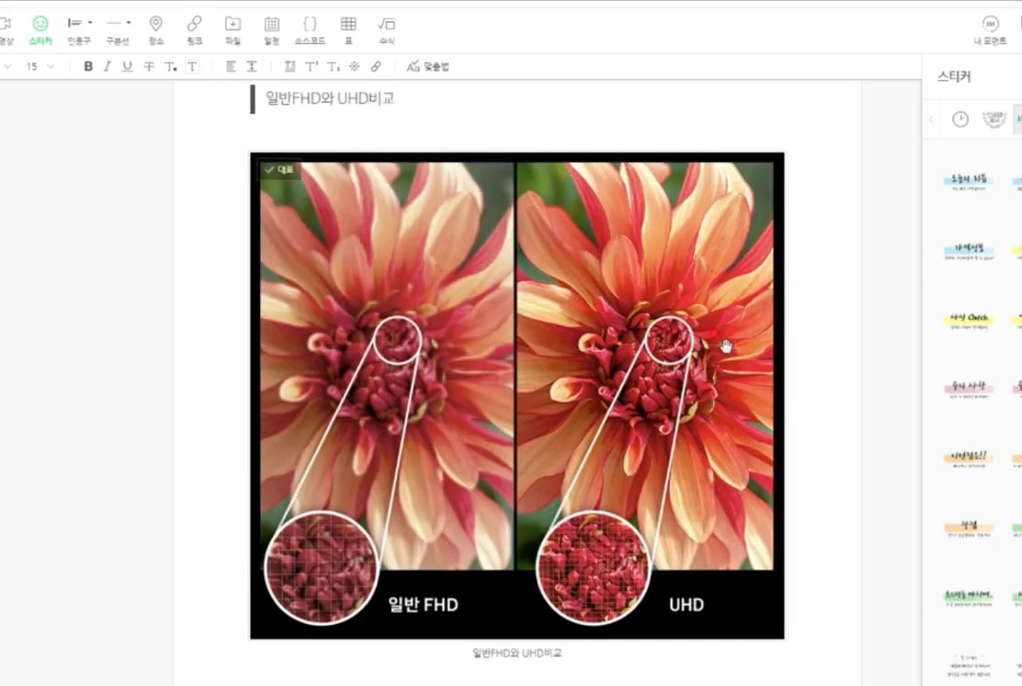
scroll(715, 372, "down", 8)
scroll(728, 436, "down", 6)
scroll(783, 447, "up", 6)
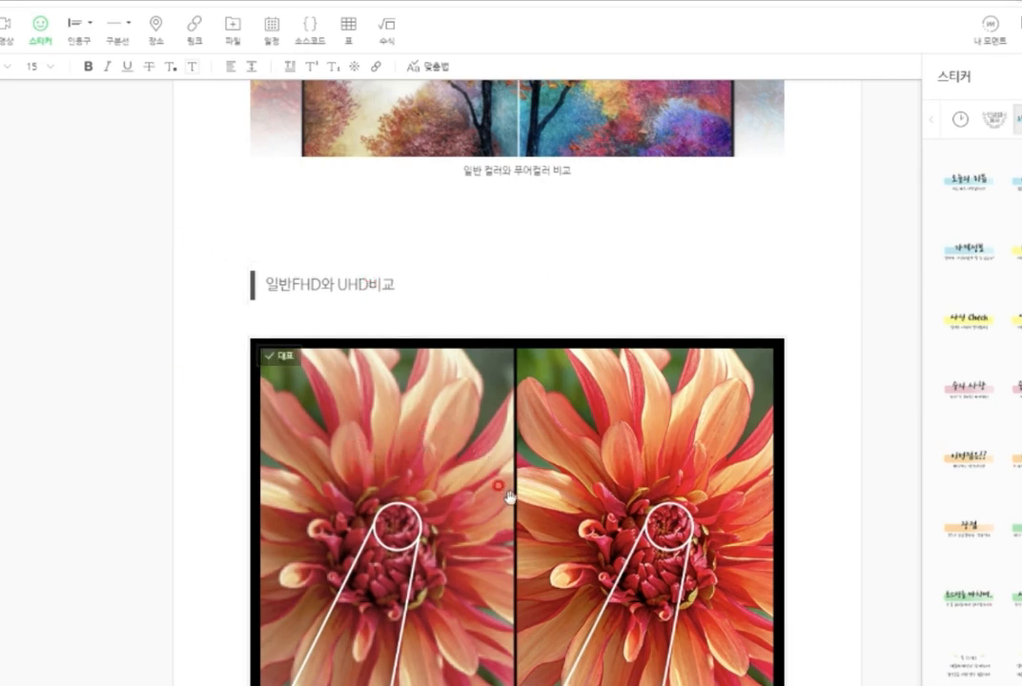
scroll(572, 558, "down", 1)
scroll(595, 569, "down", 1)
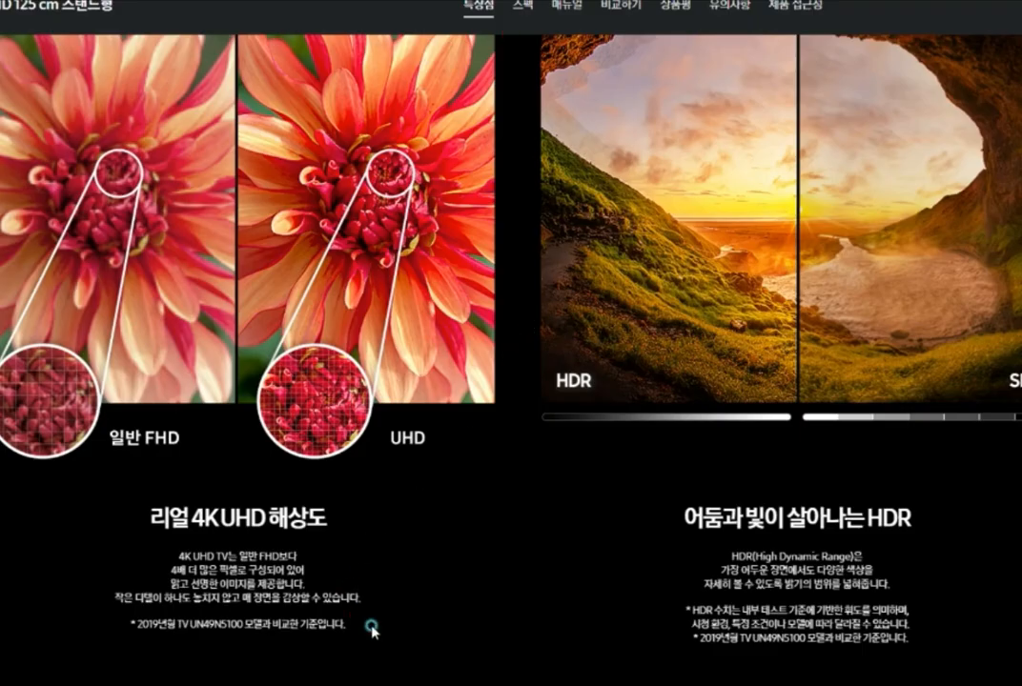
Copy the 리얼 4K UHD 해상도 description from the Samsung page through Notepad and paste it below the flower comparison image
left_click_drag(364, 625, 145, 515)
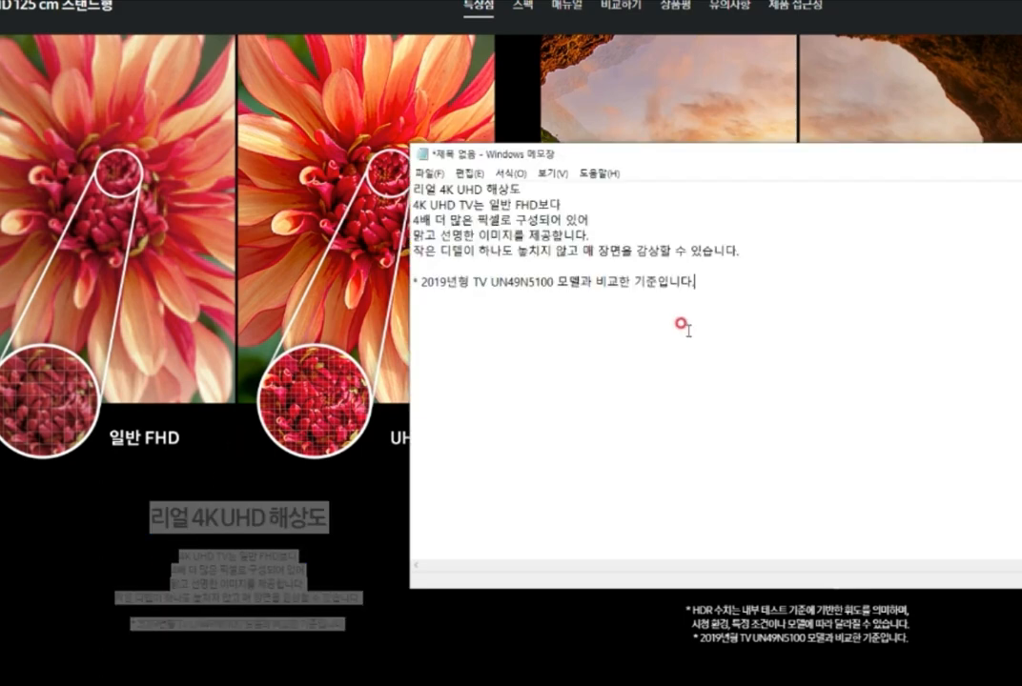
key("ctrl+a")
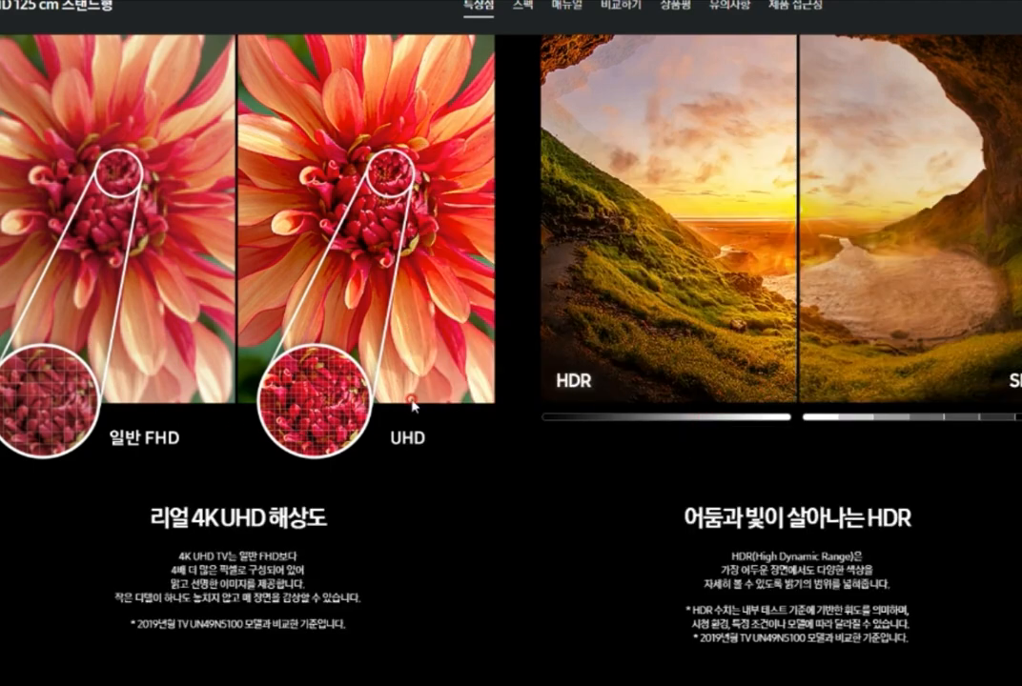
left_click(277, 490)
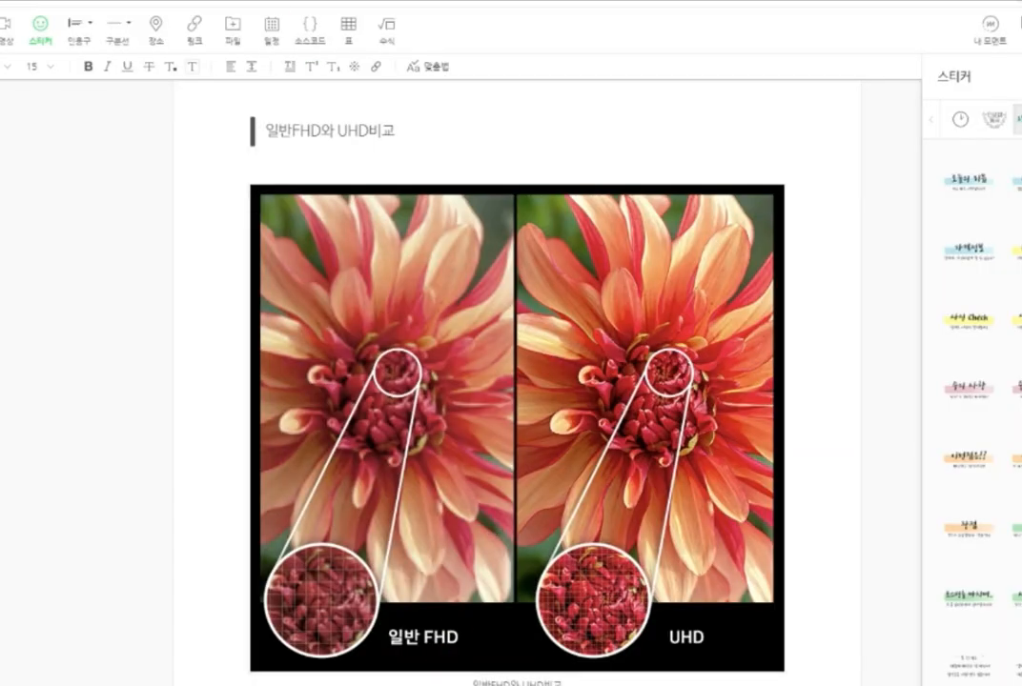
scroll(525, 657, "down", 1)
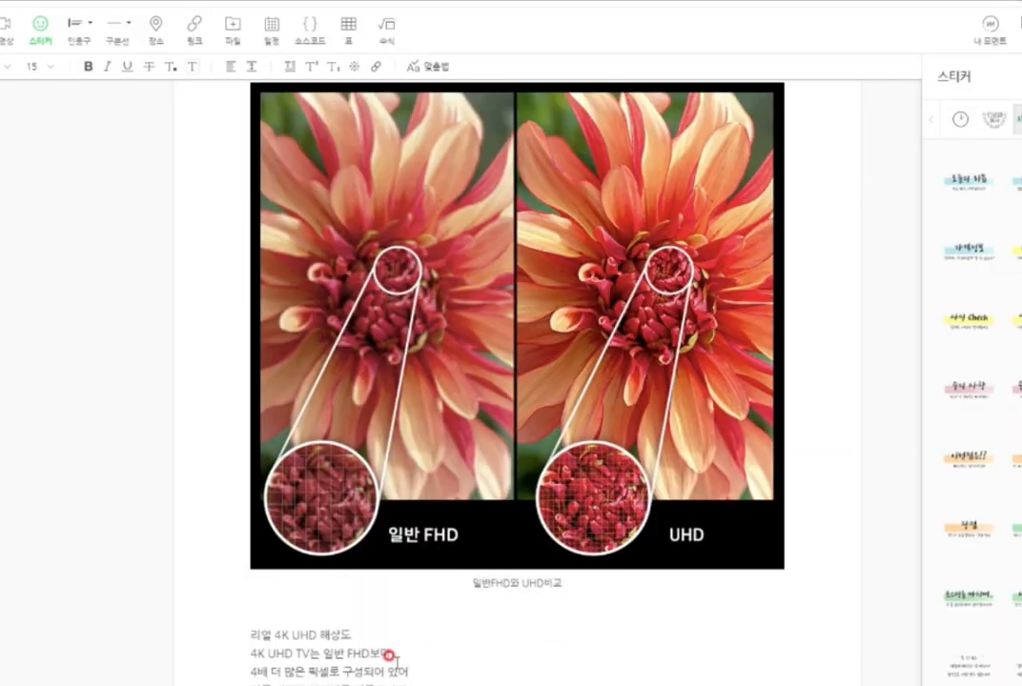
Bold the 리얼 4K UHD 해상도 description, tidy its wording and line breaks, and set the 2019년형 TV note to size 13
scroll(400, 620, "down", 3)
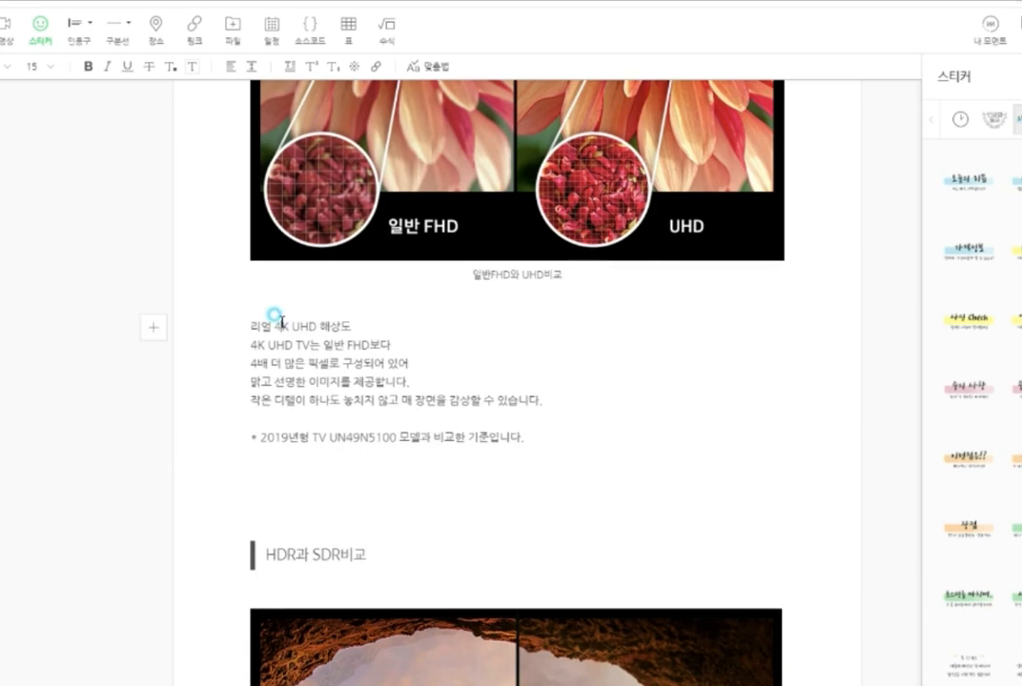
left_click_drag(251, 325, 370, 331)
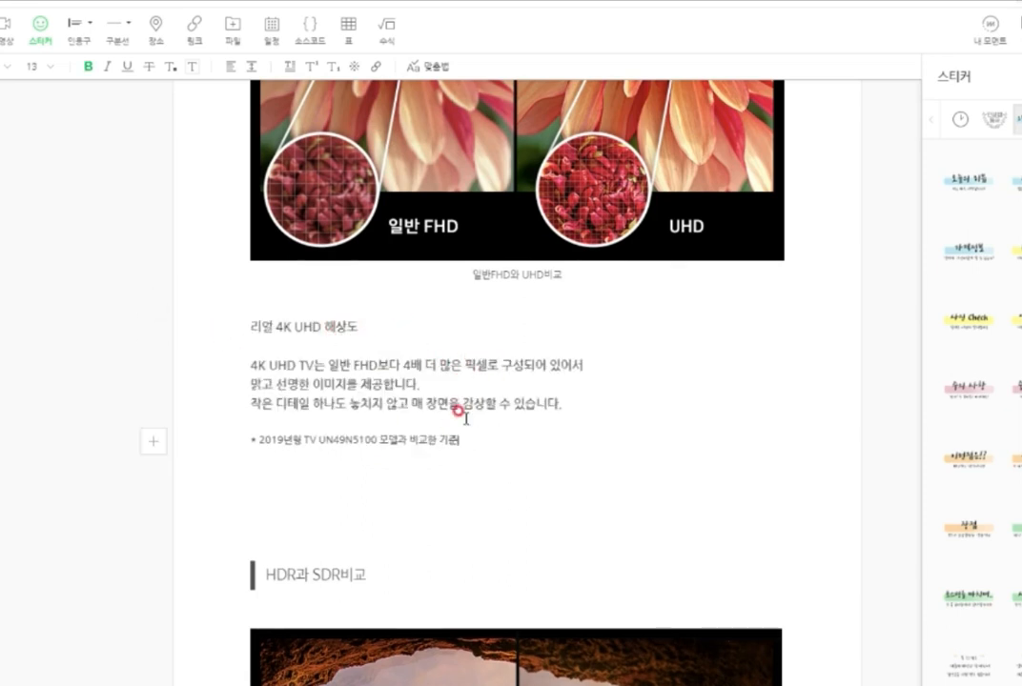
Set the three 4K UHD TV description lines above the 2019년형 TV note to size 15
left_click(695, 442)
left_click_drag(568, 405, 189, 343)
left_click(36, 73)
left_click(41, 143)
left_click(654, 404)
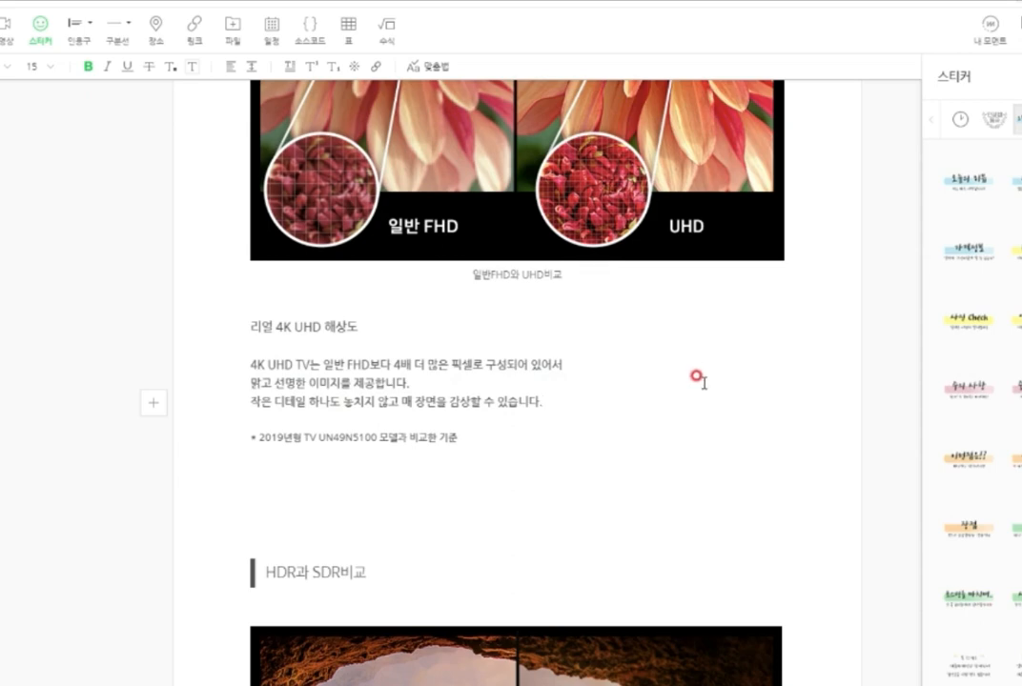
Copy the 어둠과 빛이 살아나는 HDR heading, description and notes from the Samsung page and paste them below the HDR and SDR image
scroll(698, 377, "down", 1)
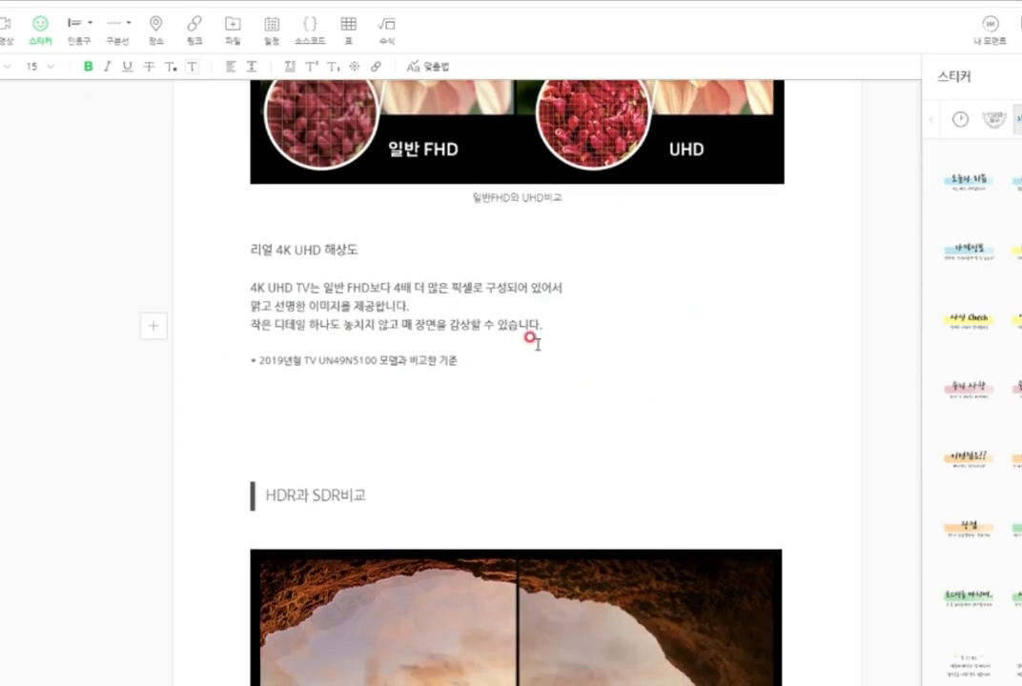
scroll(530, 337, "down", 5)
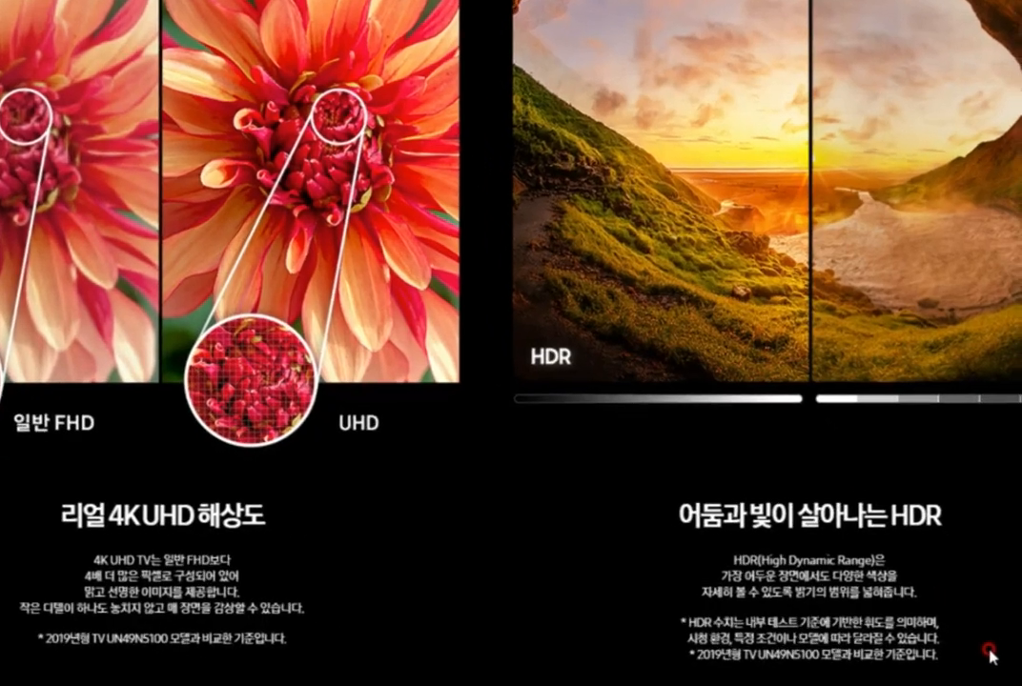
left_click_drag(954, 639, 678, 516)
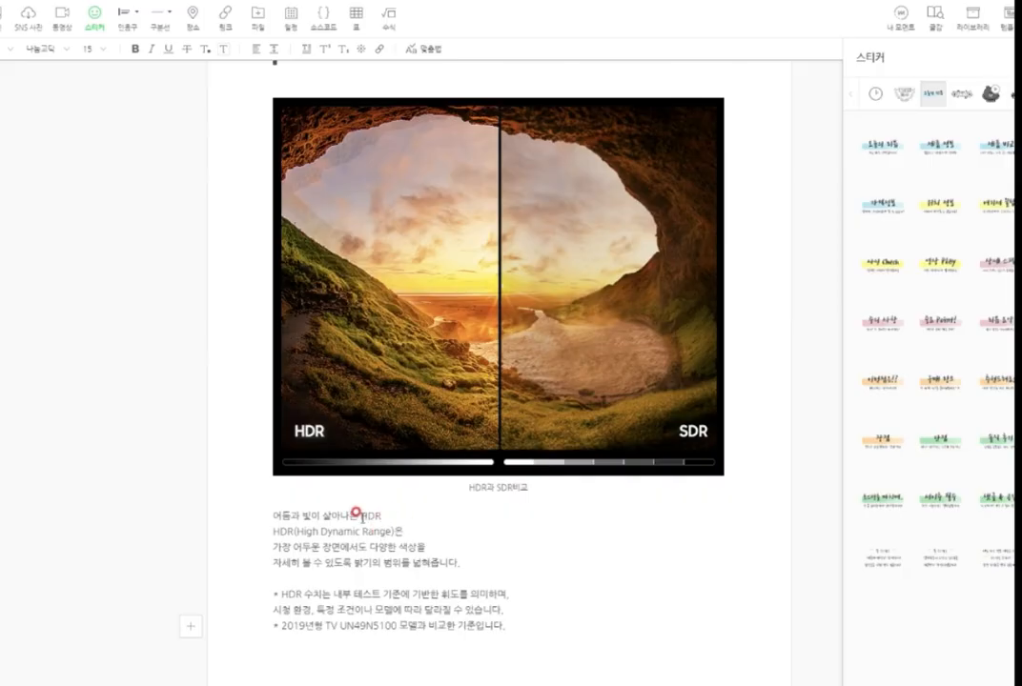
Bold the 어둠과 빛이 살아나는 HDR heading and add a blank line between it and the description
triple_click(362, 518)
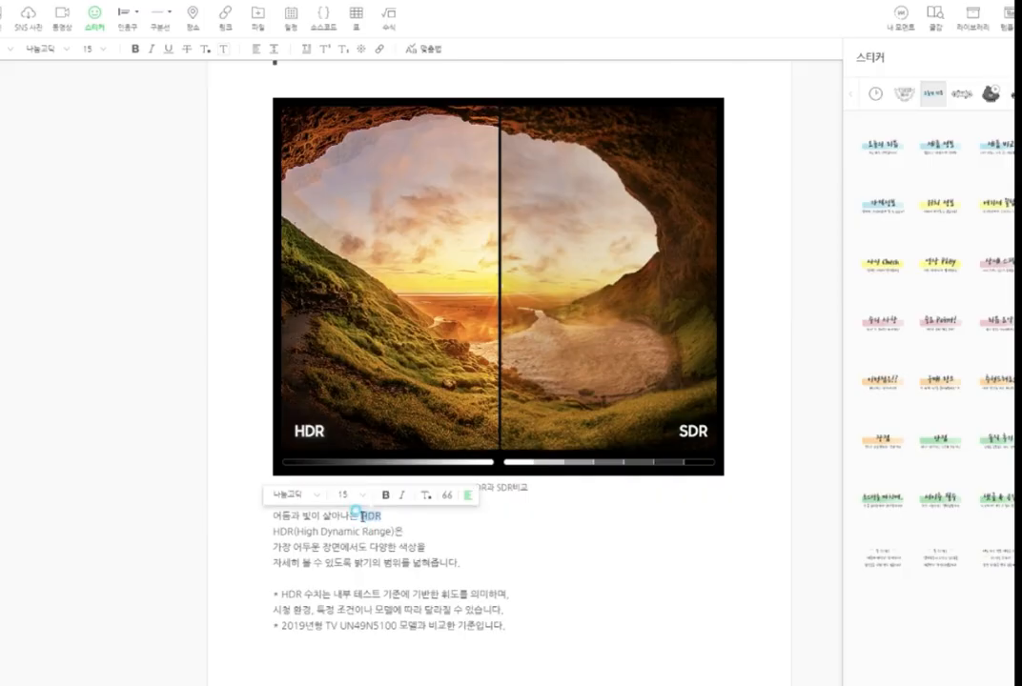
left_click(344, 493)
left_click(250, 547)
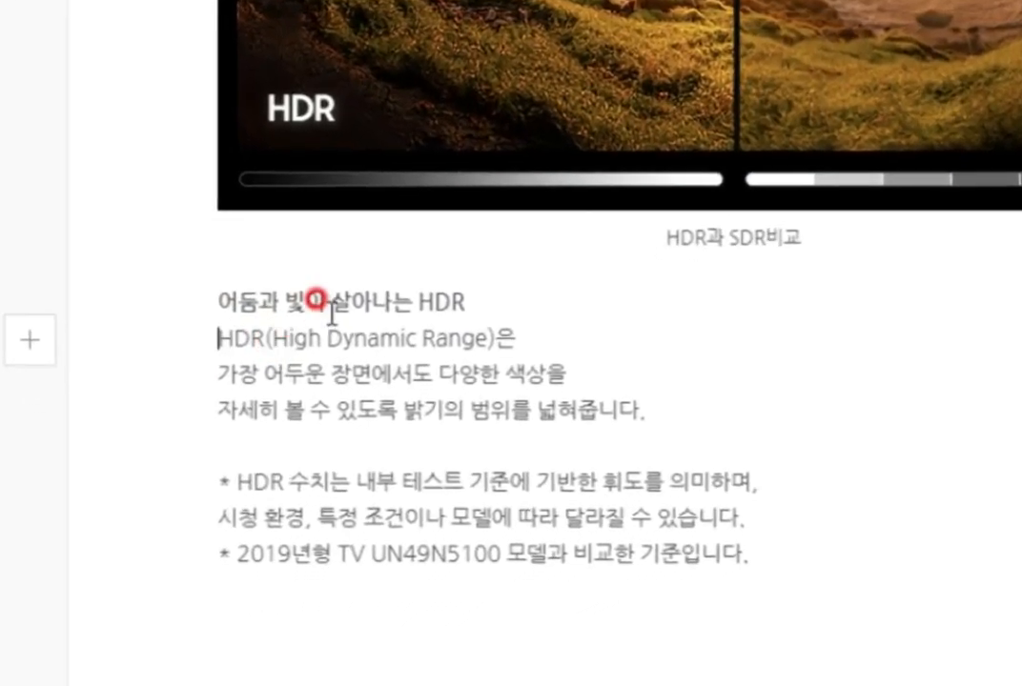
key("Return")
left_click_drag(889, 568, 509, 529)
left_click(713, 393)
Set the 어둠과 빛이 살아나는 HDR heading to size 16
left_click(395, 225)
triple_click(393, 225)
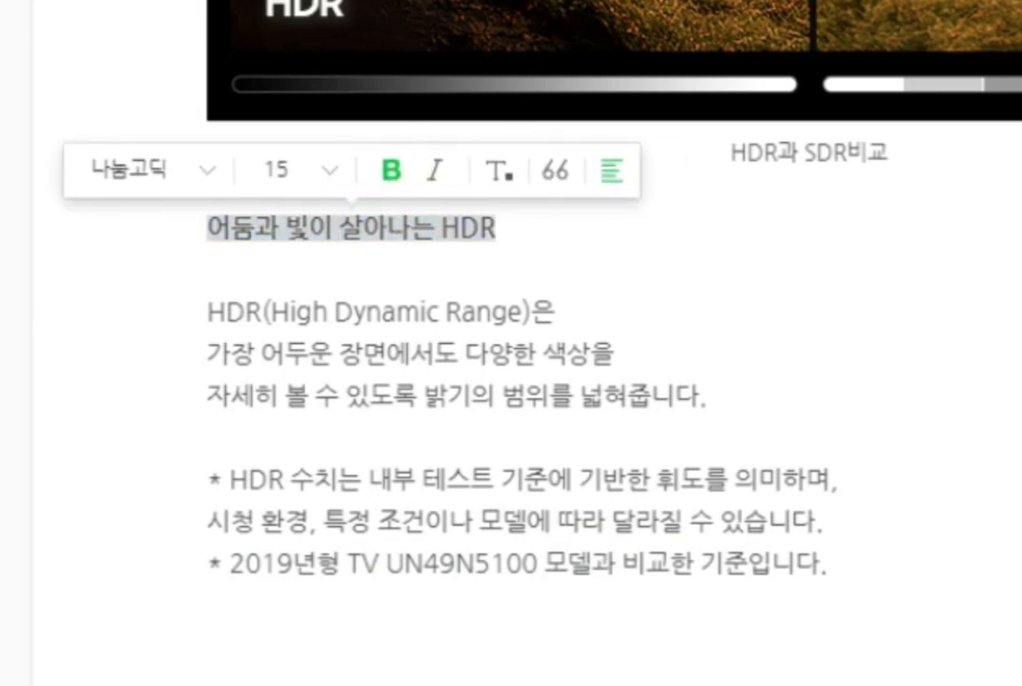
left_click(1006, 273)
left_click_drag(799, 393, 30, 312)
left_click(937, 580)
Set the asterisked notes below the HDR description to size 13 and add a blank line above the heading
left_click_drag(938, 582, 118, 486)
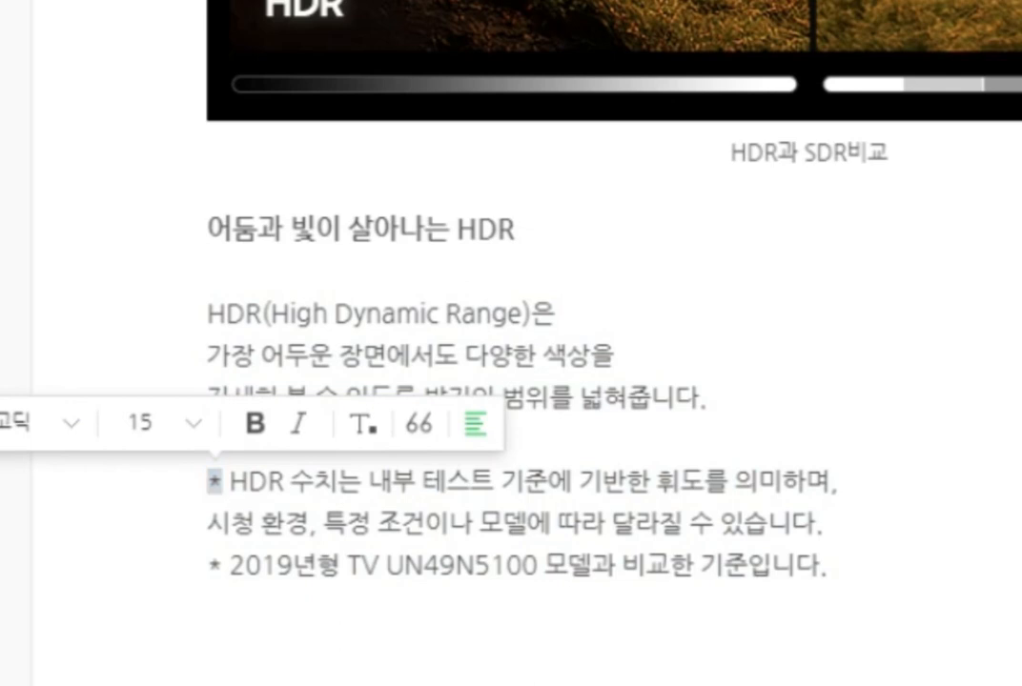
left_click(890, 603)
left_click_drag(890, 603, 144, 469)
left_click(873, 550)
left_click_drag(874, 550, 189, 446)
left_click(98, 50)
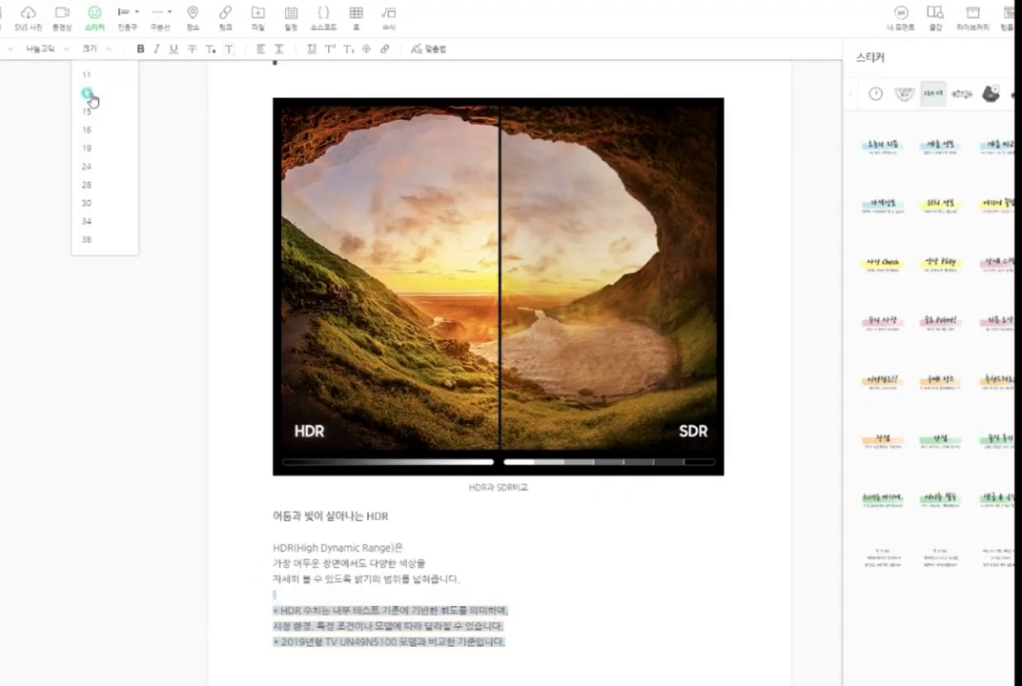
left_click(88, 98)
left_click(497, 646)
left_click(266, 513)
key("Return")
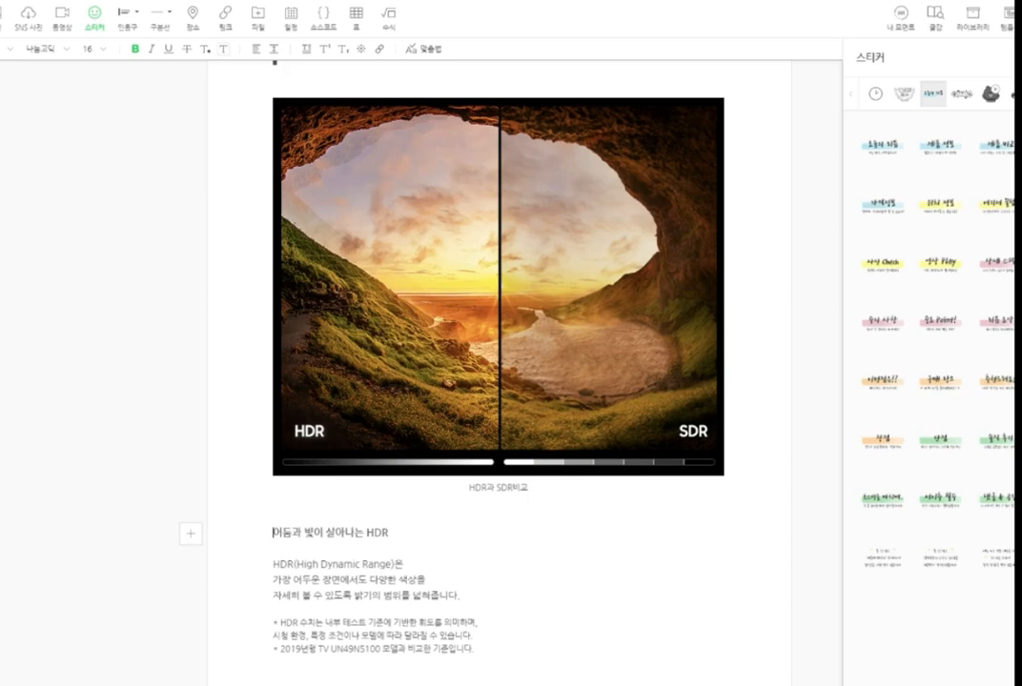
Add a 4K 업스케일링과 정교한 컬러 맵핑 기술 section below the HDR notes with its quote, Crystal Processor 4K image and description
scroll(710, 248, "down", 15)
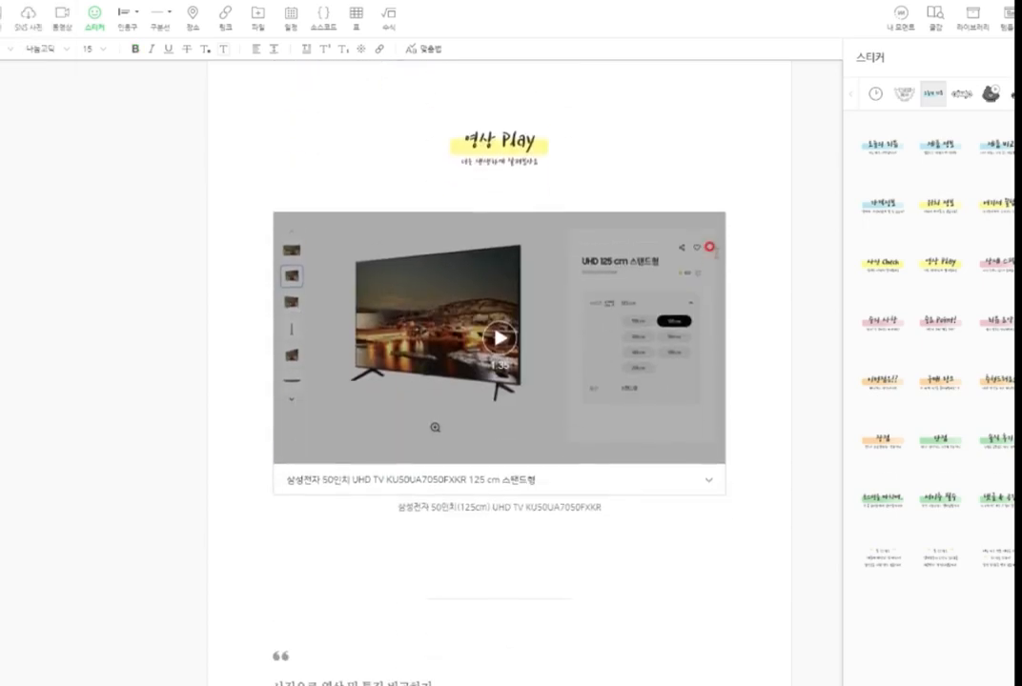
scroll(710, 250, "down", 10)
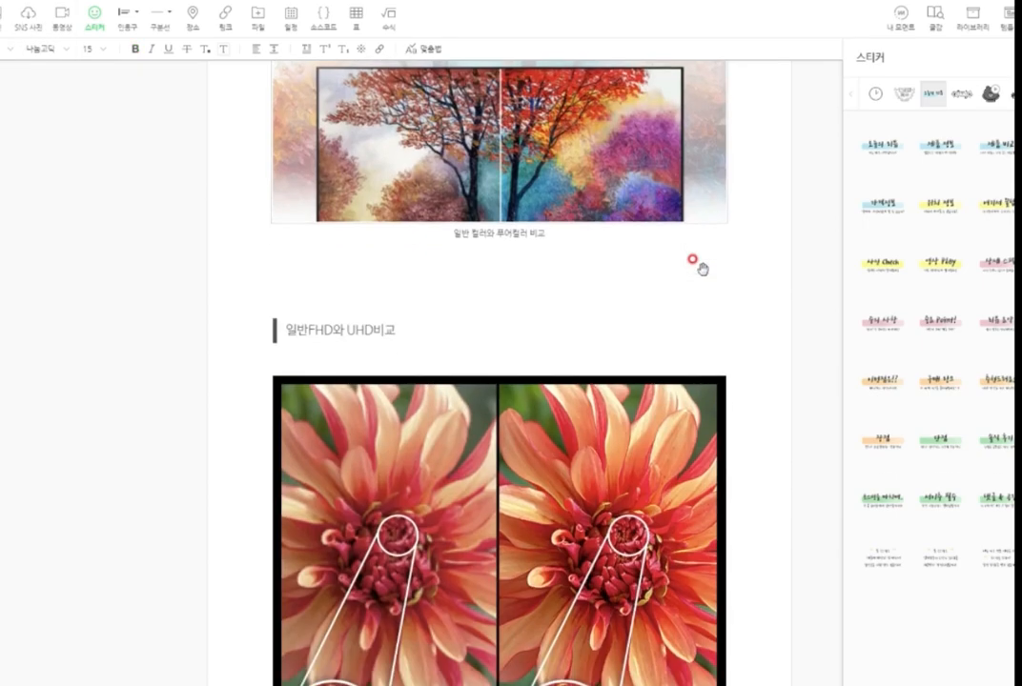
scroll(702, 270, "down", 7)
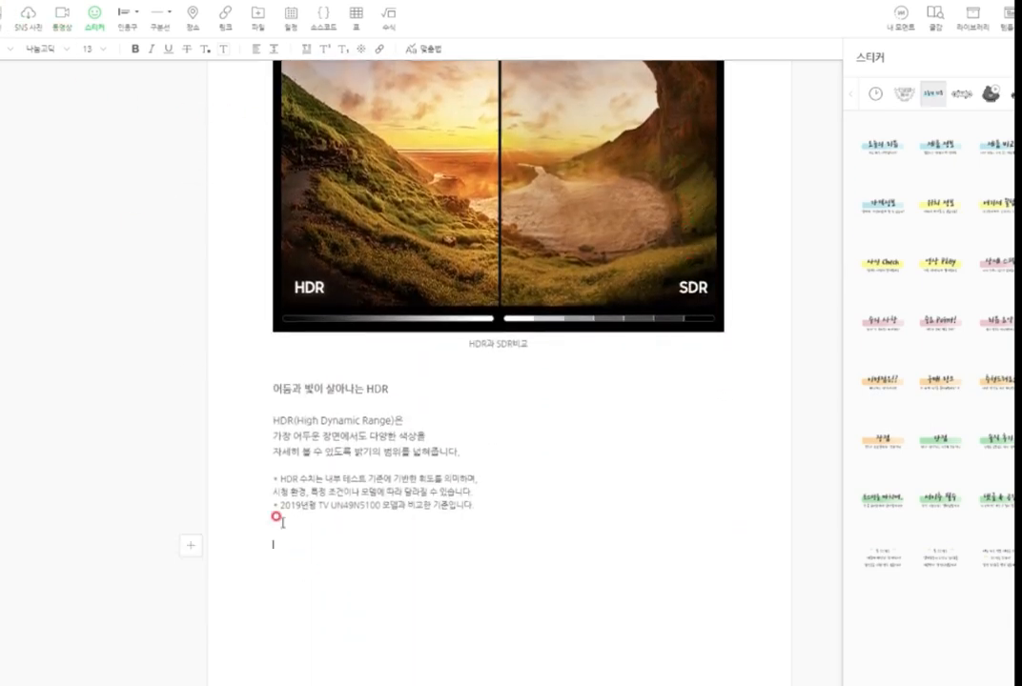
key("ctrl+v")
scroll(575, 512, "up", 10)
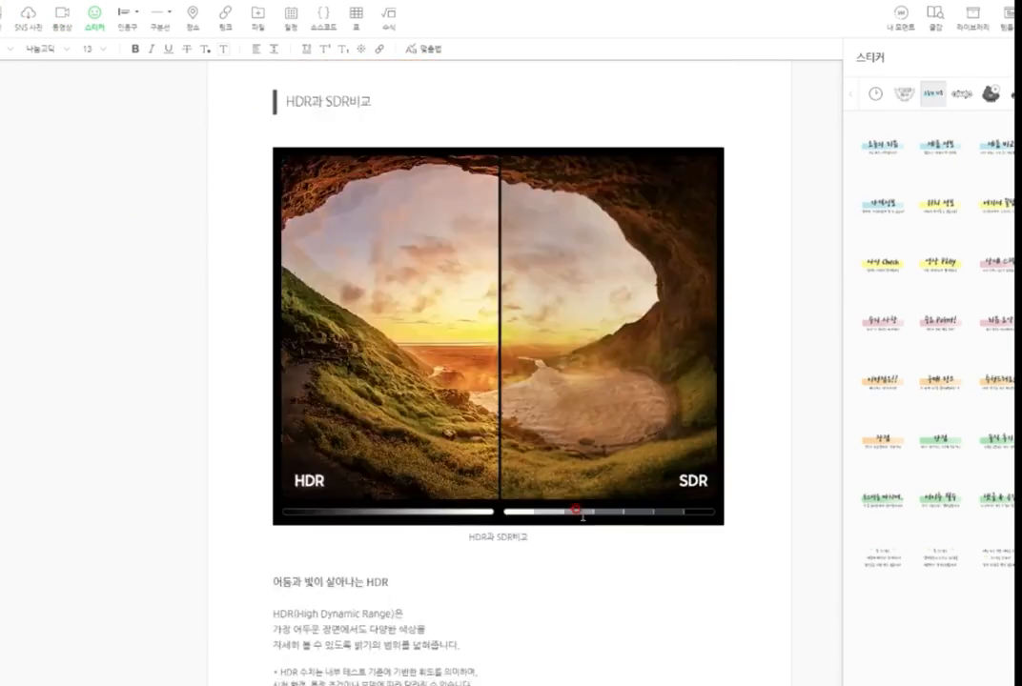
scroll(579, 504, "down", 12)
scroll(419, 362, "up", 2)
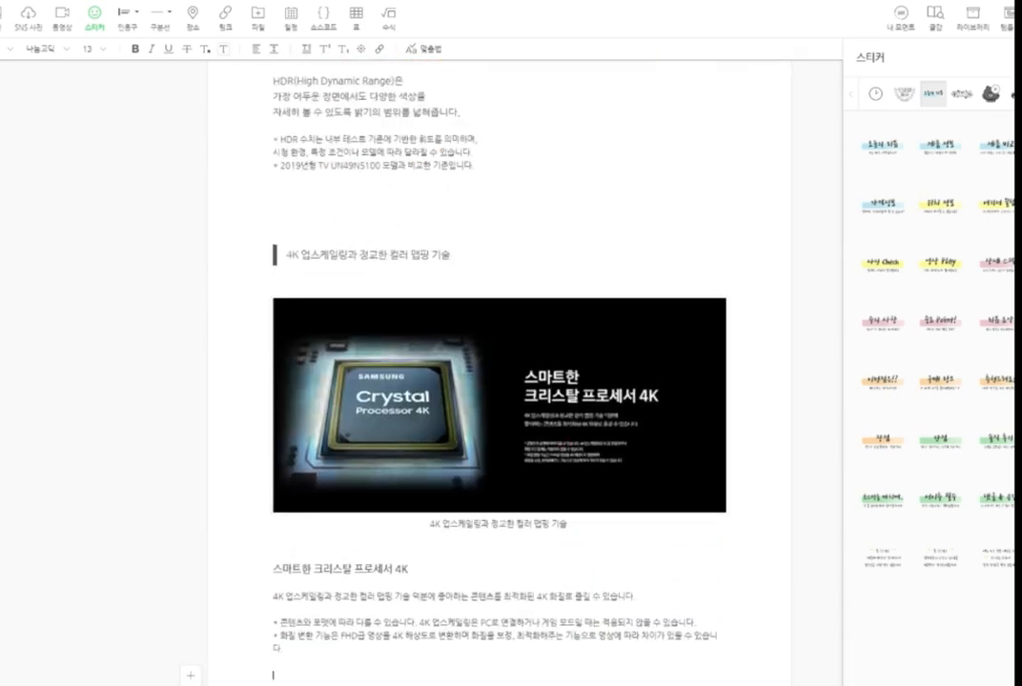
Add a 모션 Lite section below the processor notes with its quote, short description and captioned motorcycle image
key("alt+Tab")
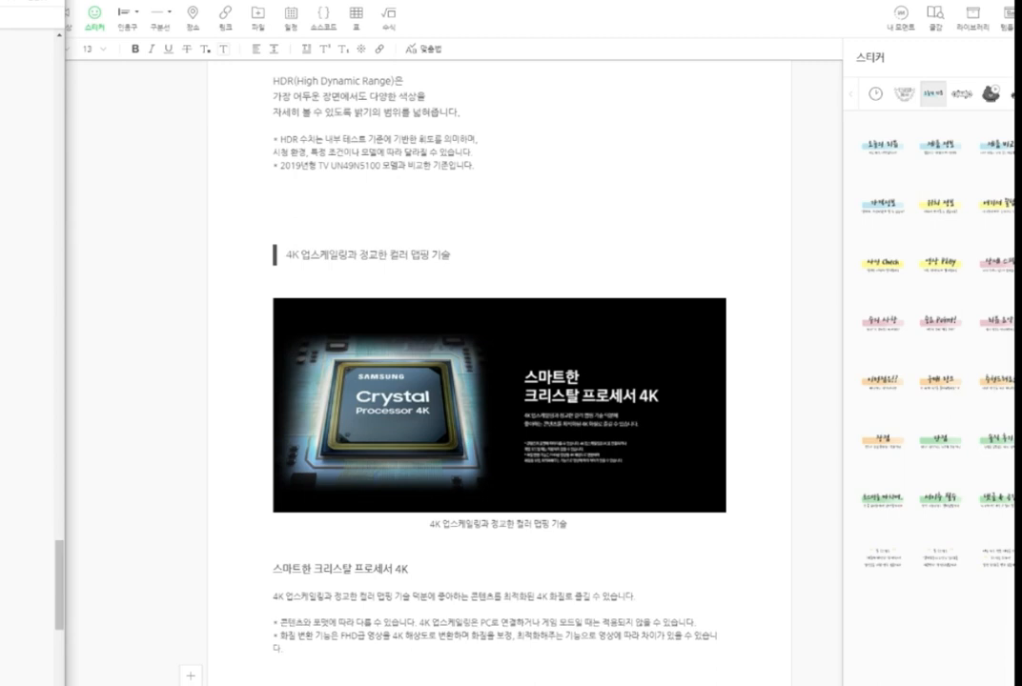
key("alt+Tab")
scroll(457, 620, "down", 2)
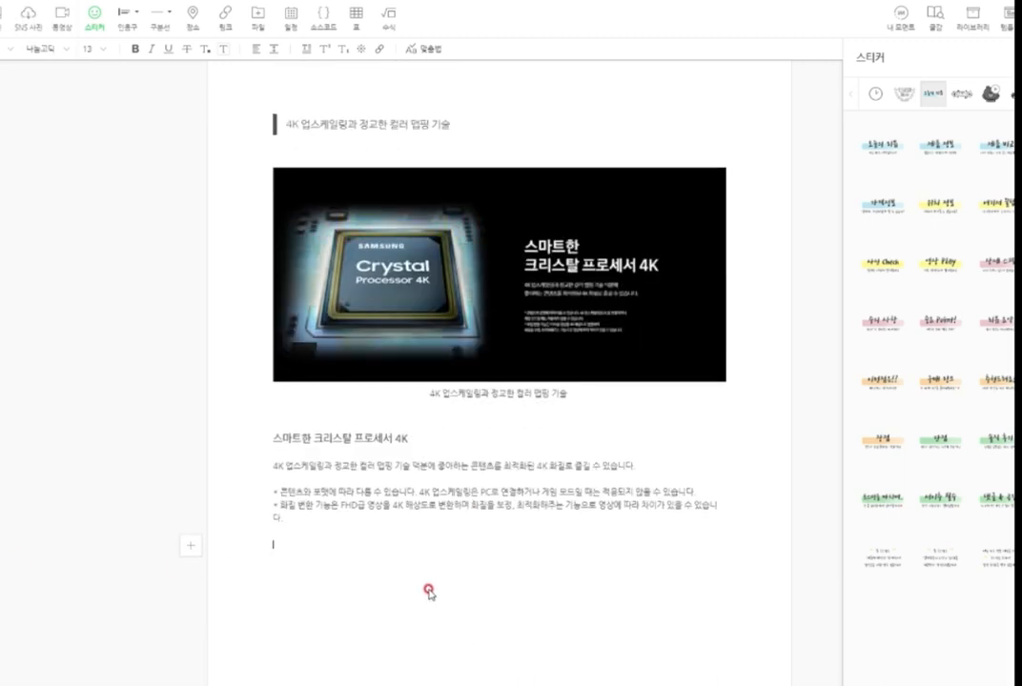
key("ctrl+v")
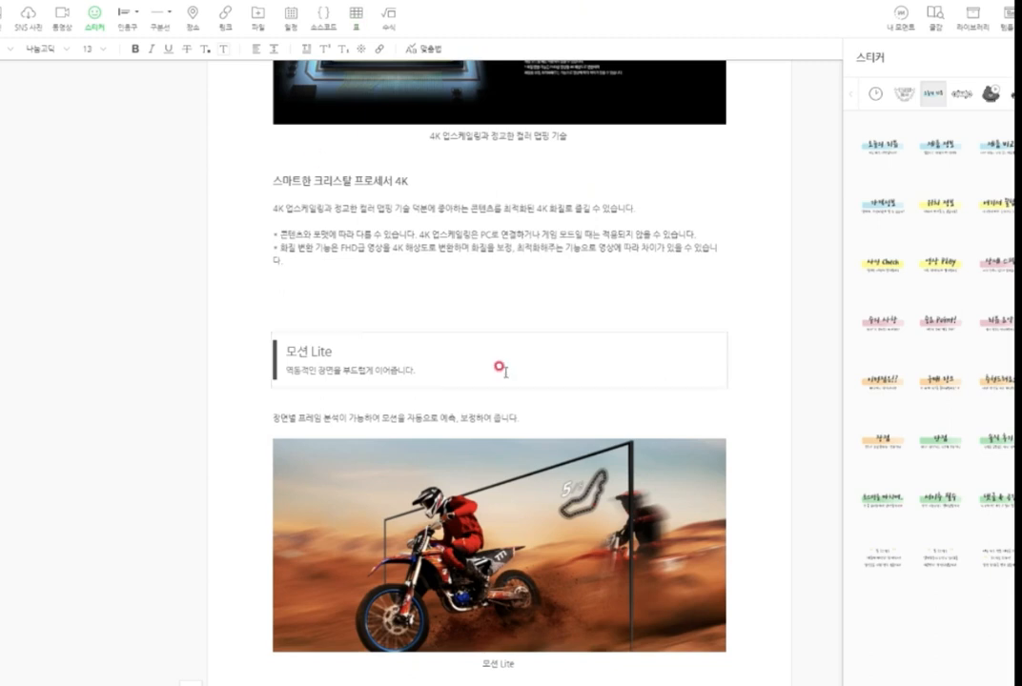
Compare the 모션 Lite quote and its source line with the Motion Lite heading on the Samsung page
scroll(499, 369, "down", 2)
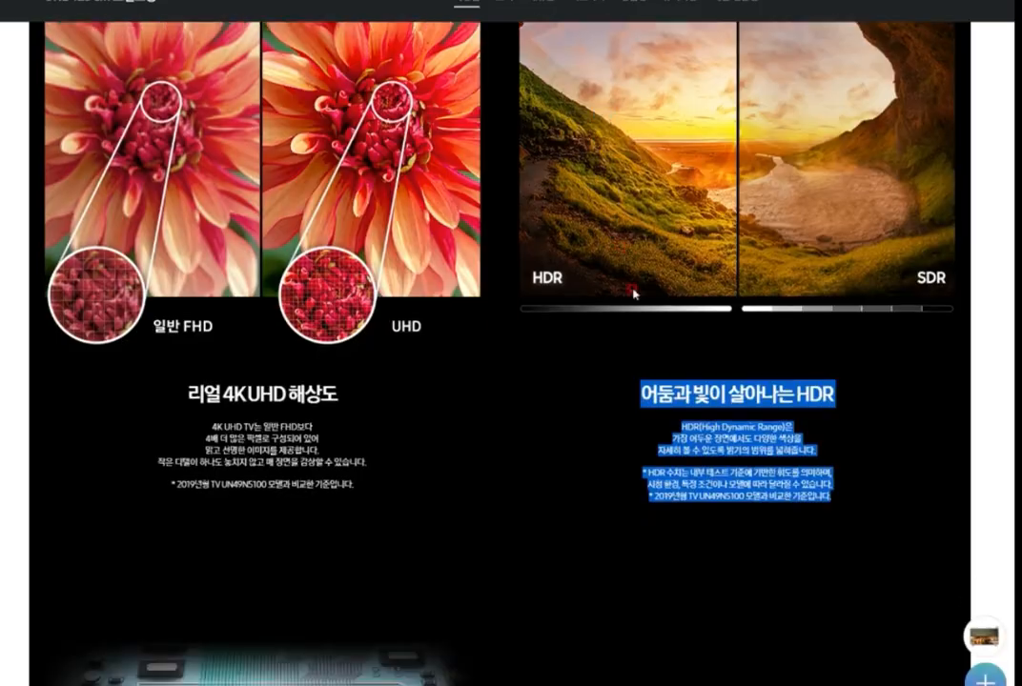
scroll(653, 272, "down", 10)
scroll(653, 271, "up", 5)
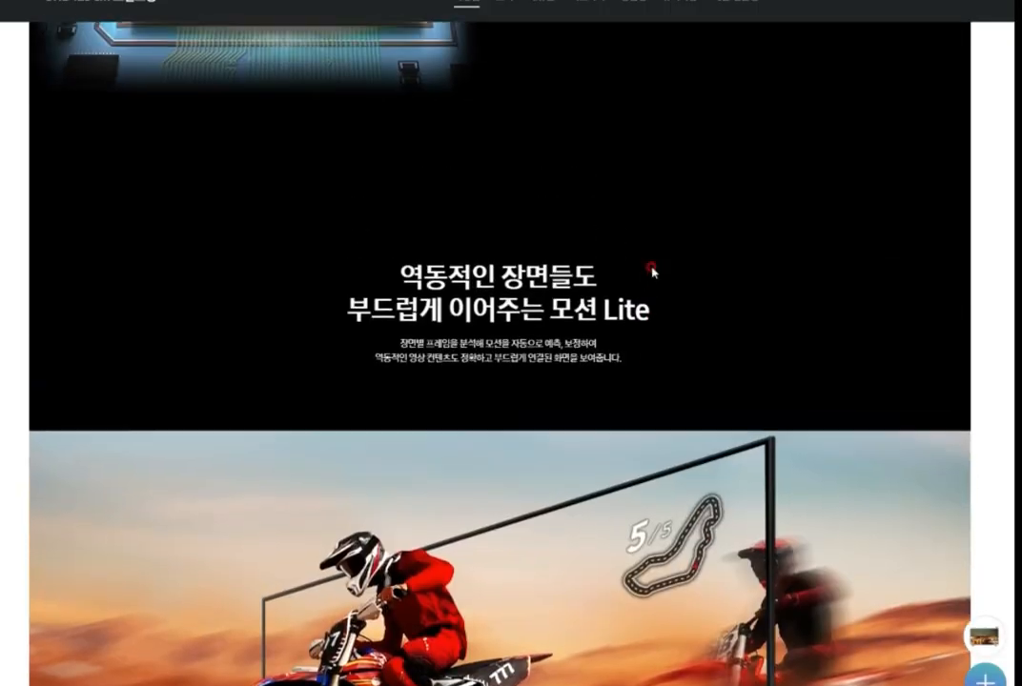
scroll(652, 269, "down", 2)
left_click_drag(409, 140, 708, 172)
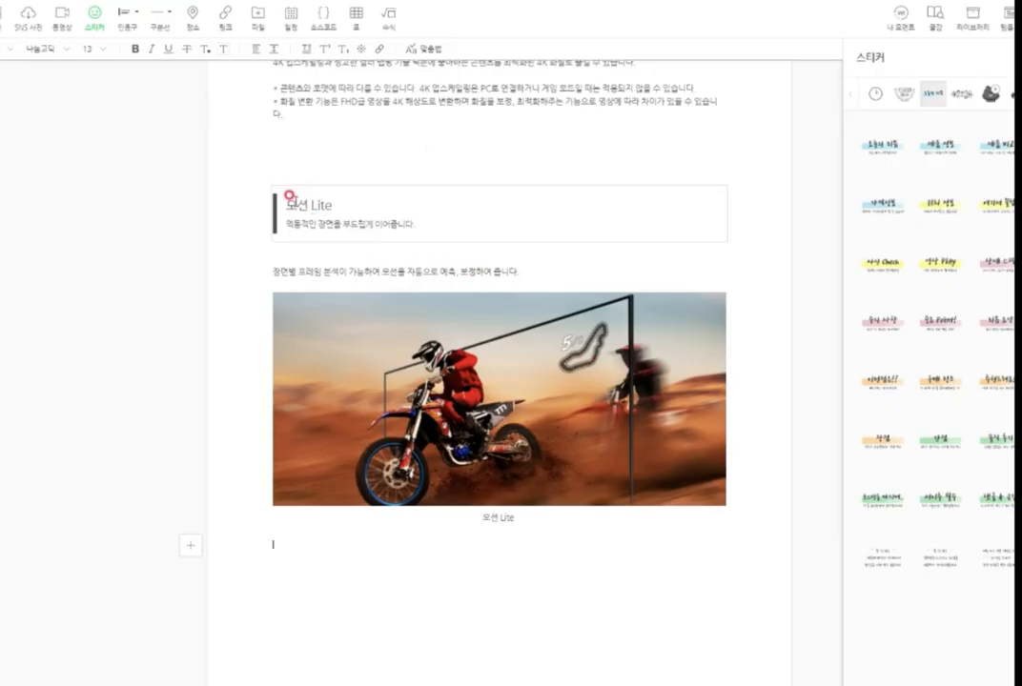
triple_click(288, 204)
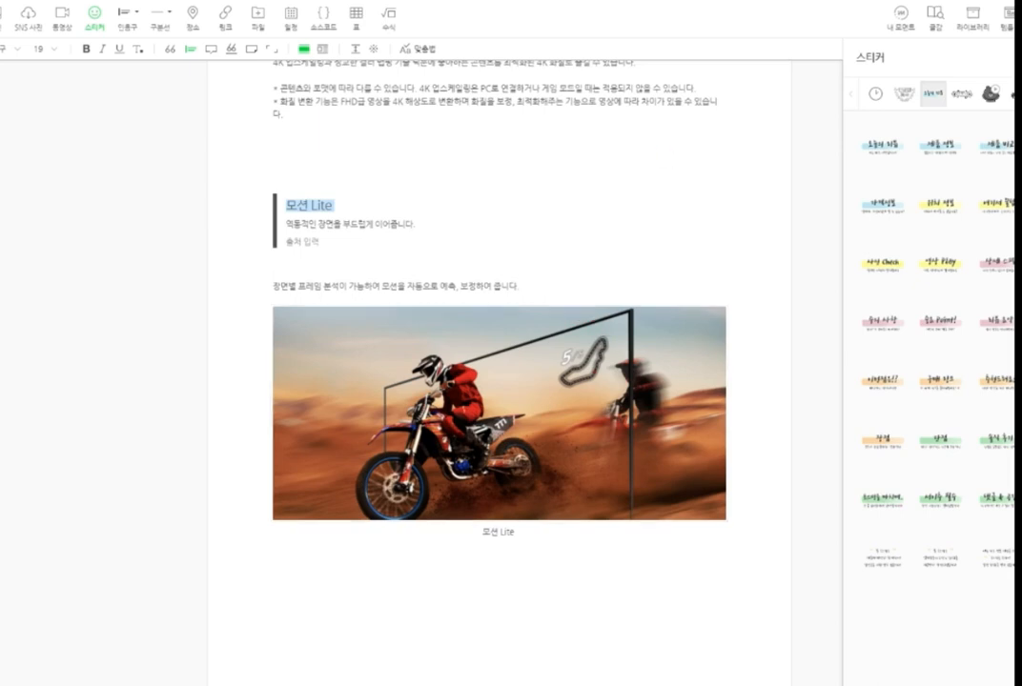
left_click(639, 558)
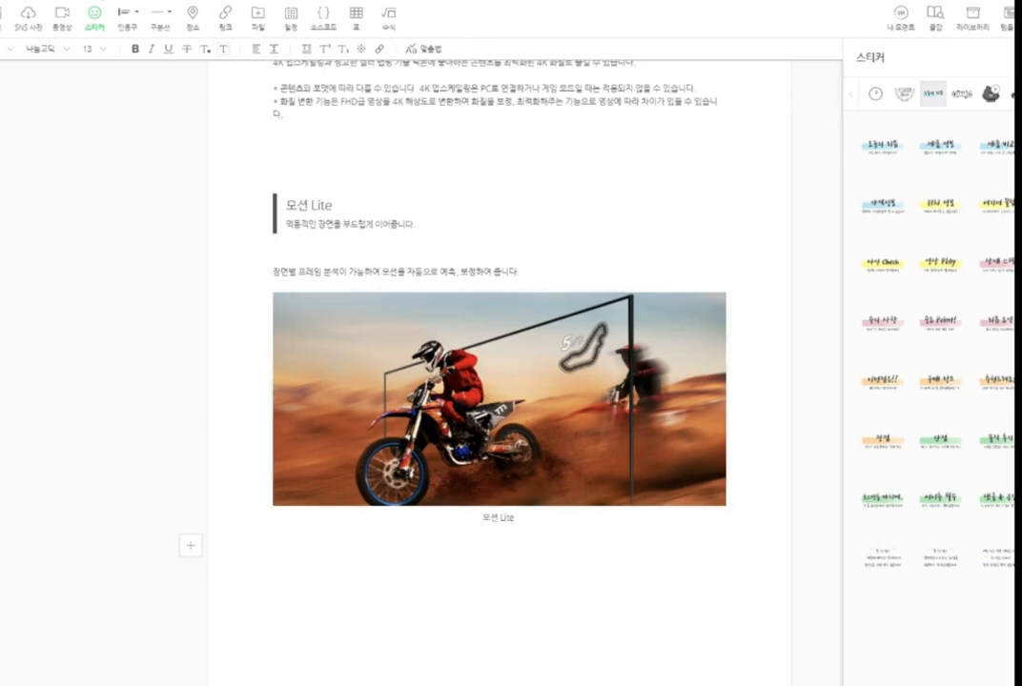
Add a Q 심포니 section from the Samsung page with the quote source TV 소리와 사운드바 소리가 하나로!, orchestra image, description and soundbar notes
scroll(561, 327, "down", 4)
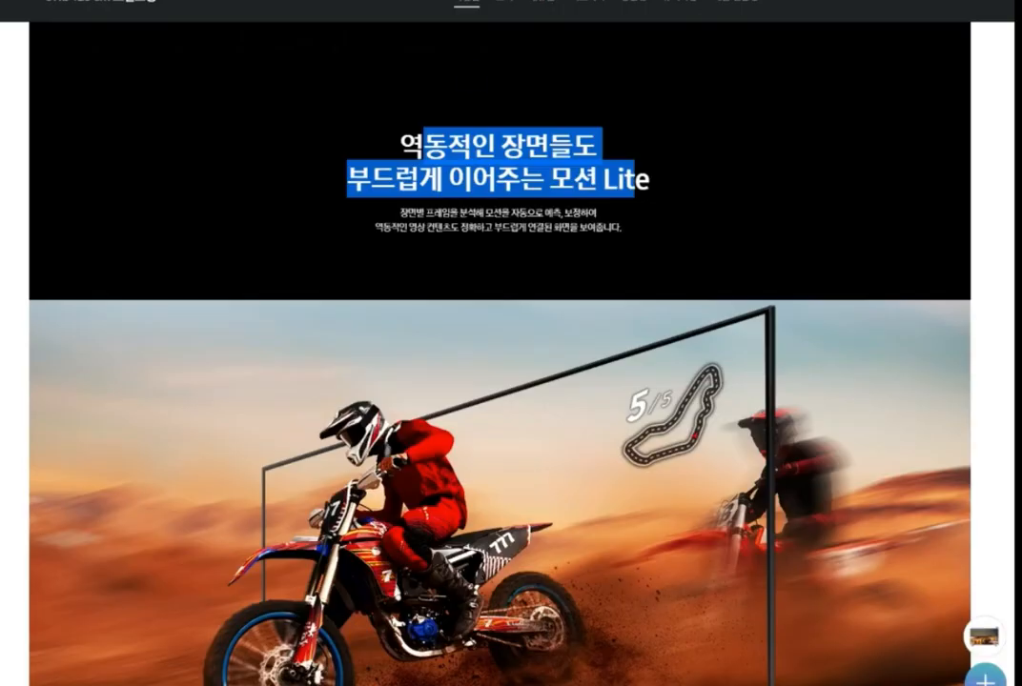
scroll(753, 392, "down", 7)
scroll(759, 383, "up", 2)
left_click_drag(78, 232, 163, 252)
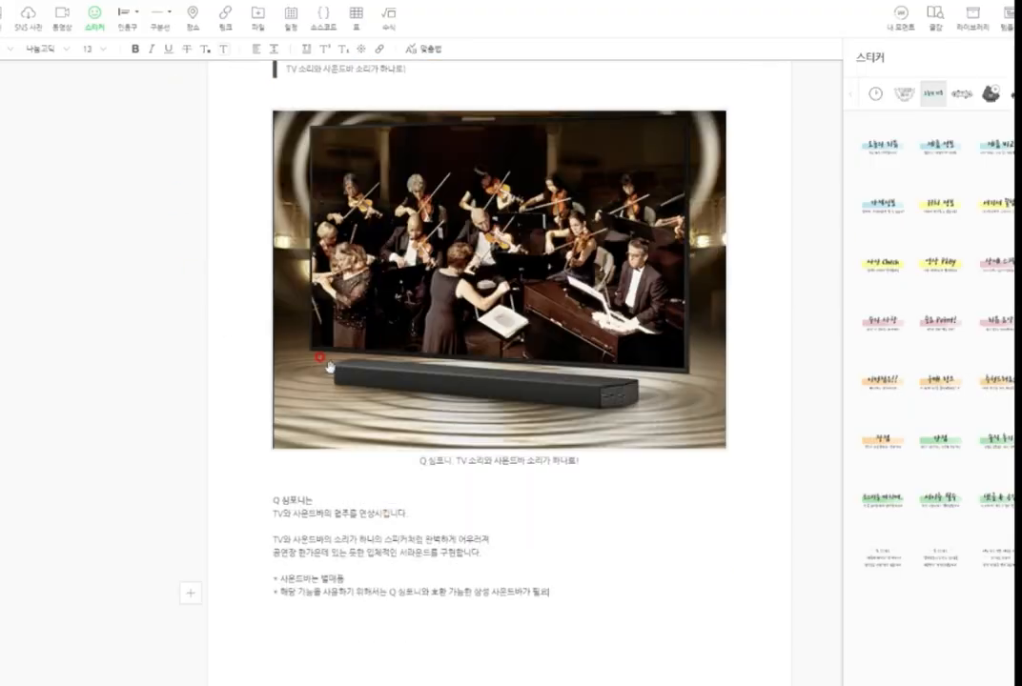
Copy the TV와 사운드바의 완벽한 하모니 heading and description from the Samsung page and paste them below the Q 심포니 notes
scroll(388, 365, "down", 1)
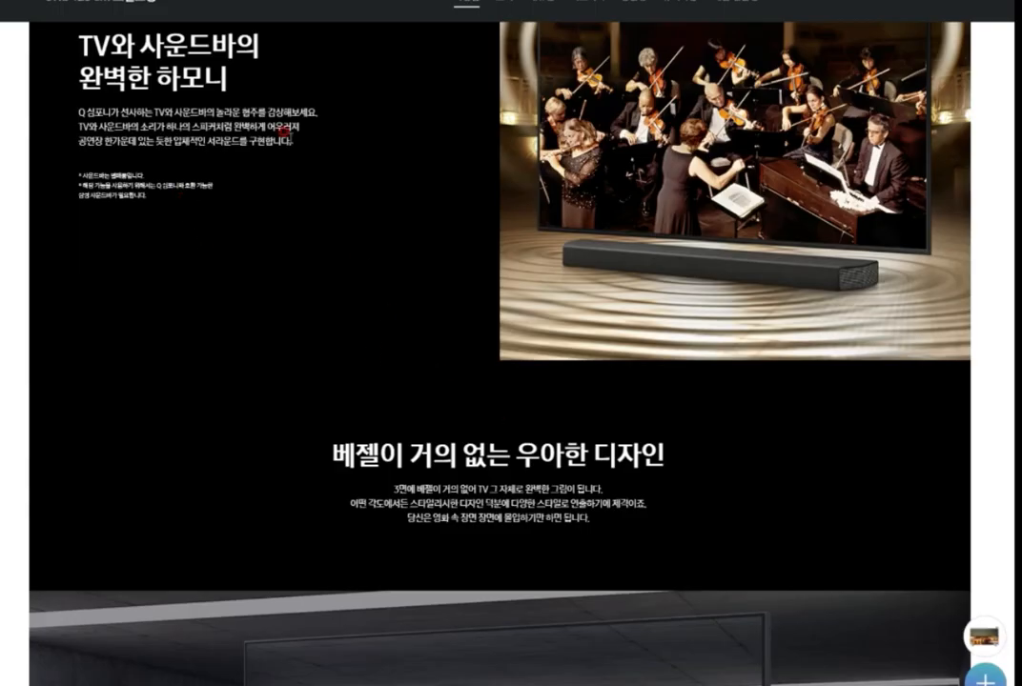
left_click_drag(284, 131, 72, 44)
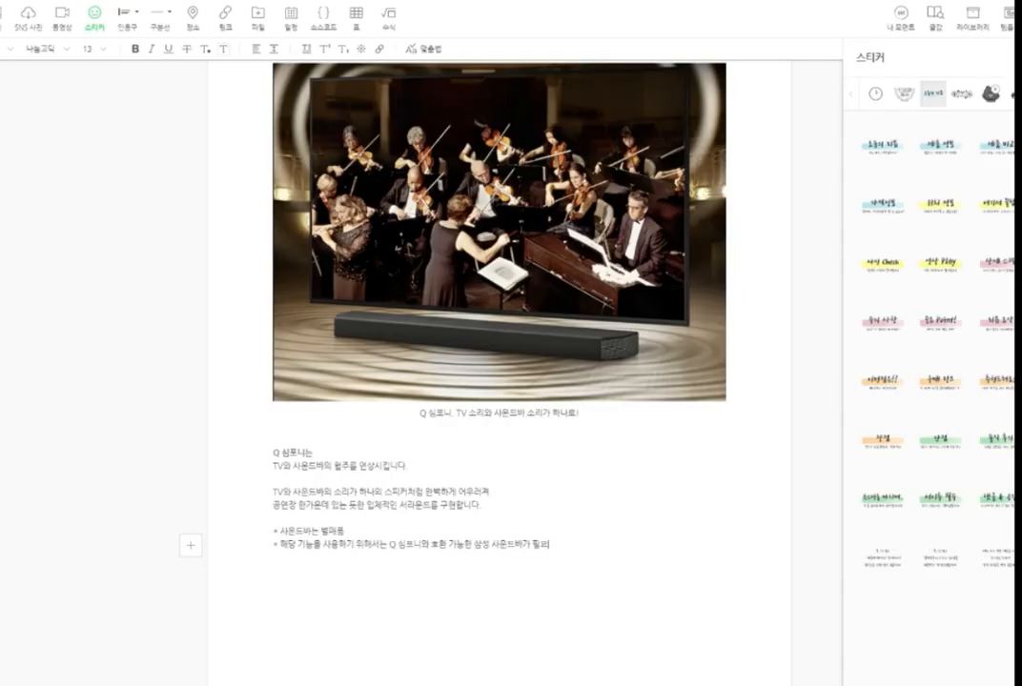
type("TV와 사운드바의 완벽한 하모니  Q 심포니가 선사하는 TV와 사운드바의 놀라운 협주를 감상해보세요. TV와 사운드바의 소리가 하나의 스피커처럼 완벽하게 어우러져 공연장 한가운데 있는 듯한 입체적인 서라운드를 구현합니다.")
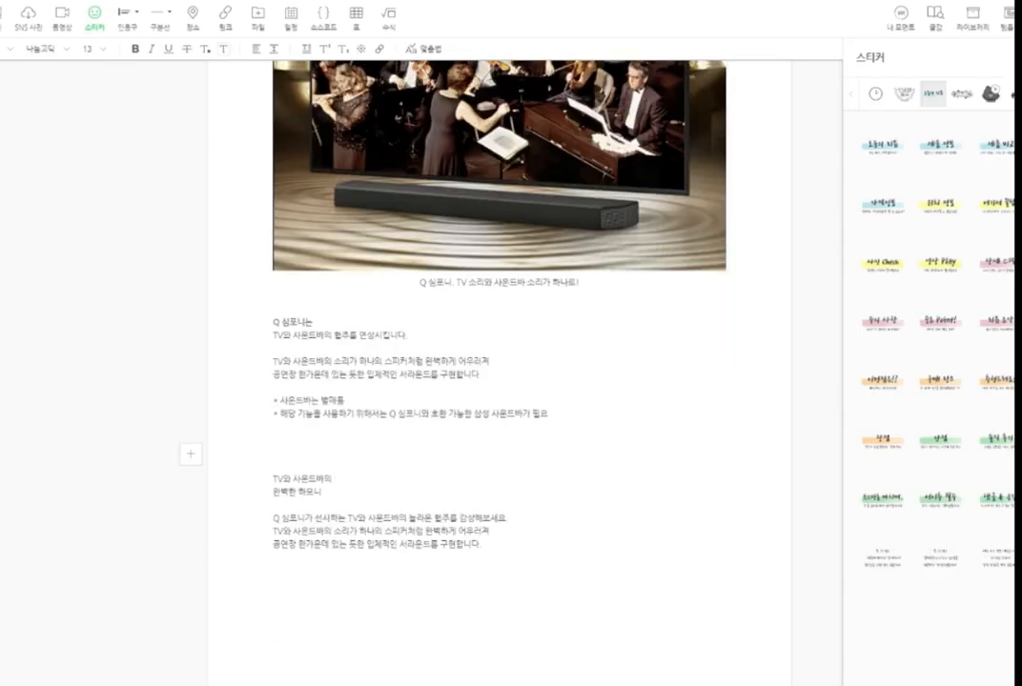
left_click(347, 320)
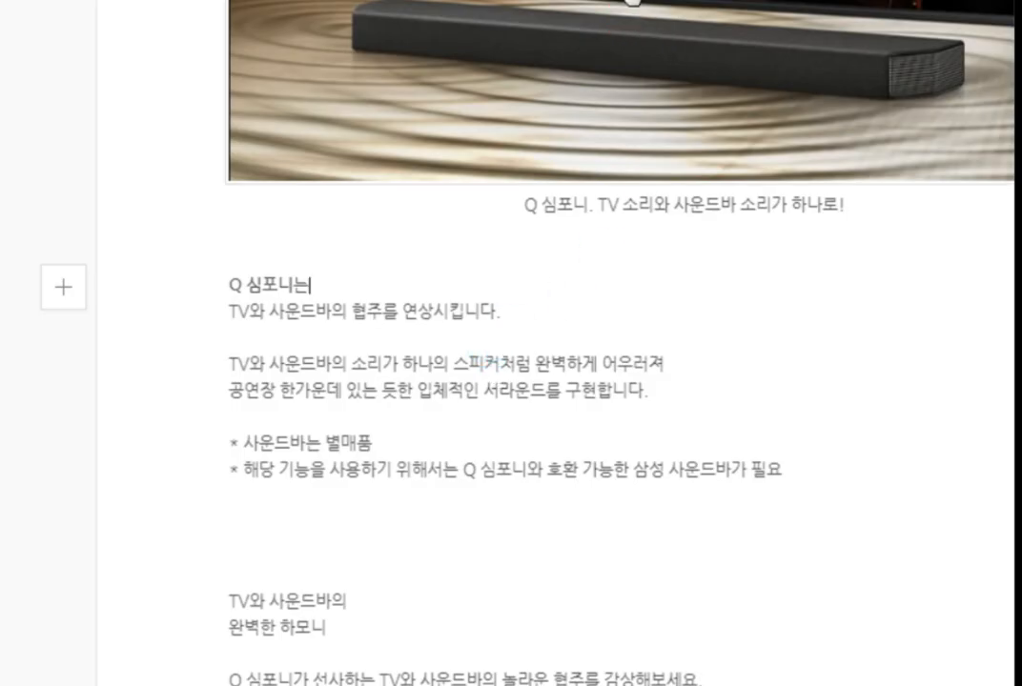
Review the draft post from the cover title through the 제품 정보 specs to the 영상 Play video section
left_click_drag(633, 2, 660, 2)
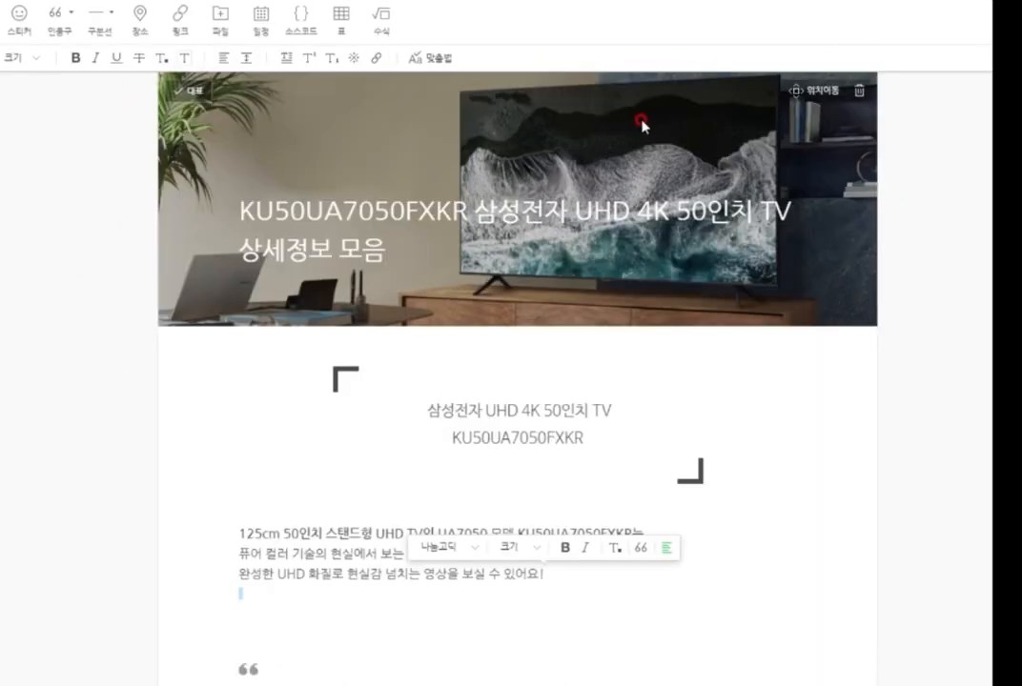
left_click(596, 143)
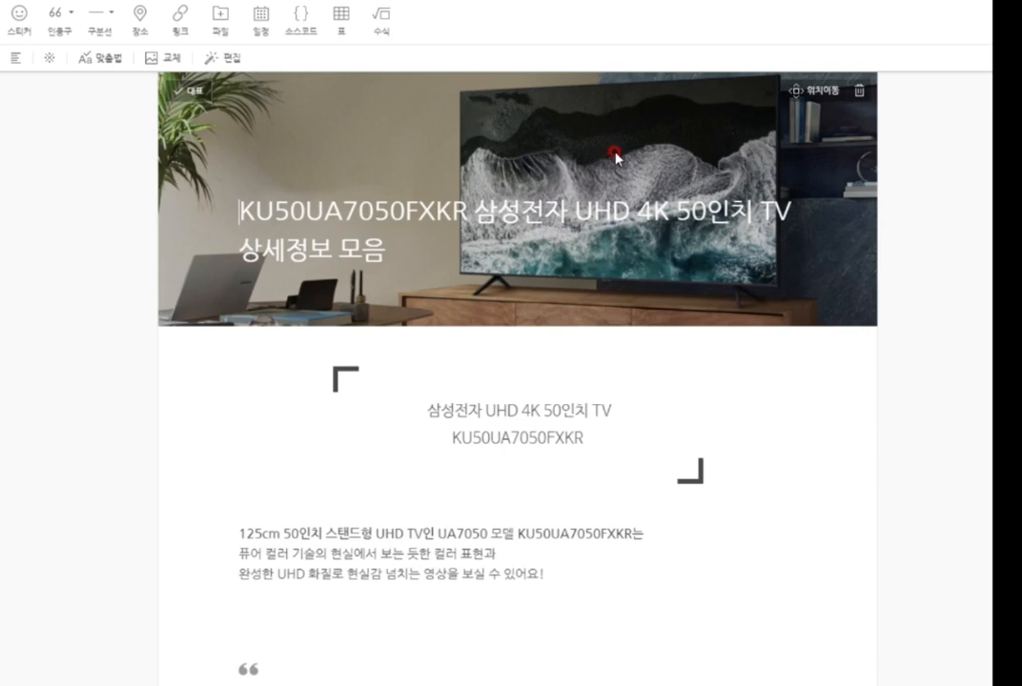
scroll(611, 153, "down", 3)
scroll(634, 143, "down", 3)
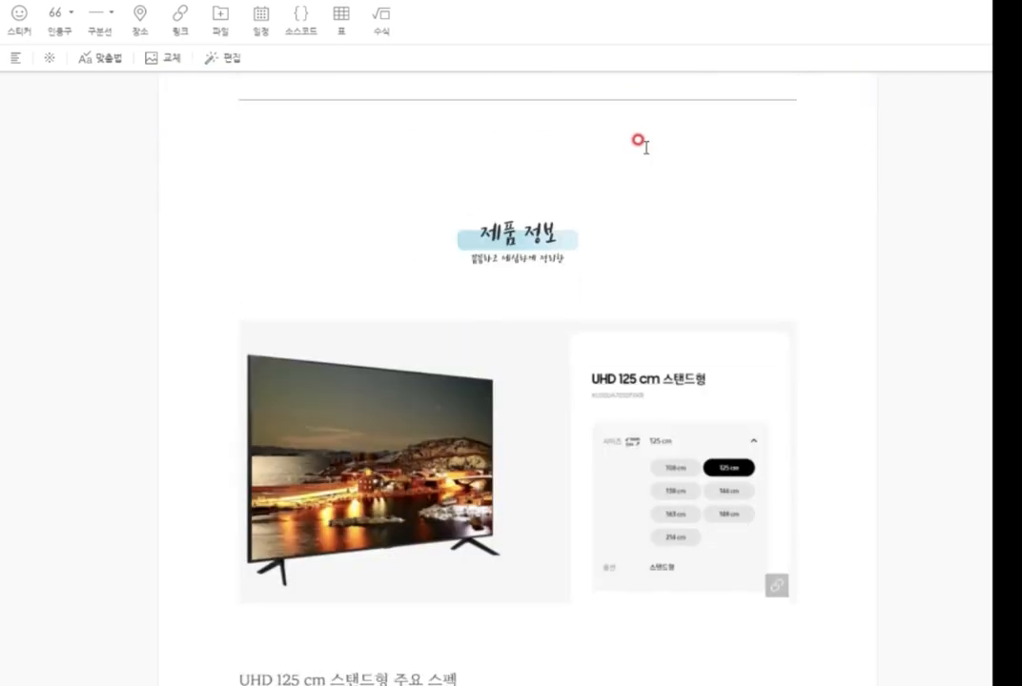
scroll(637, 152, "up", 2)
scroll(637, 160, "down", 10)
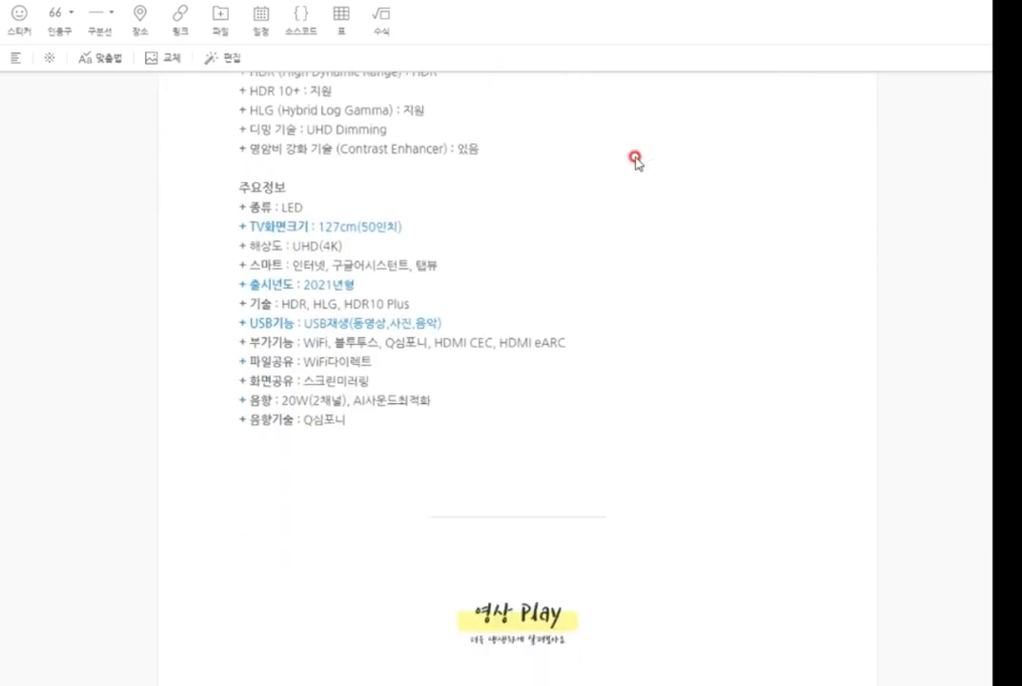
scroll(635, 160, "down", 6)
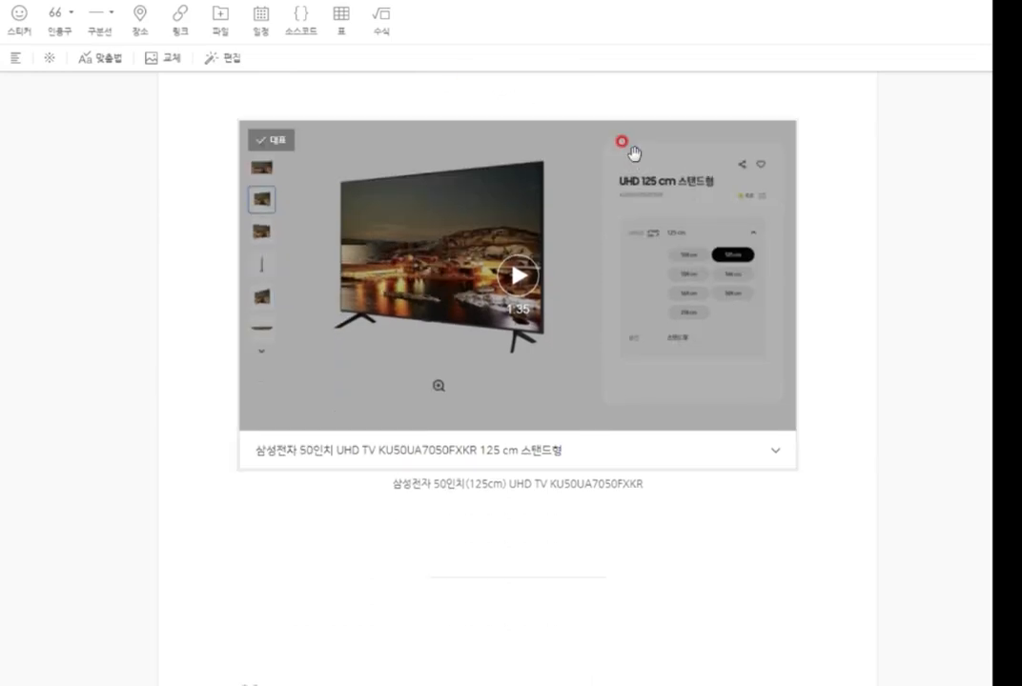
Review the draft's feature sections from the 일반 컬러와 푸어컬러 comparison through Q 심포니 down to the 구매 링크 area
scroll(624, 167, "down", 4)
scroll(618, 164, "down", 4)
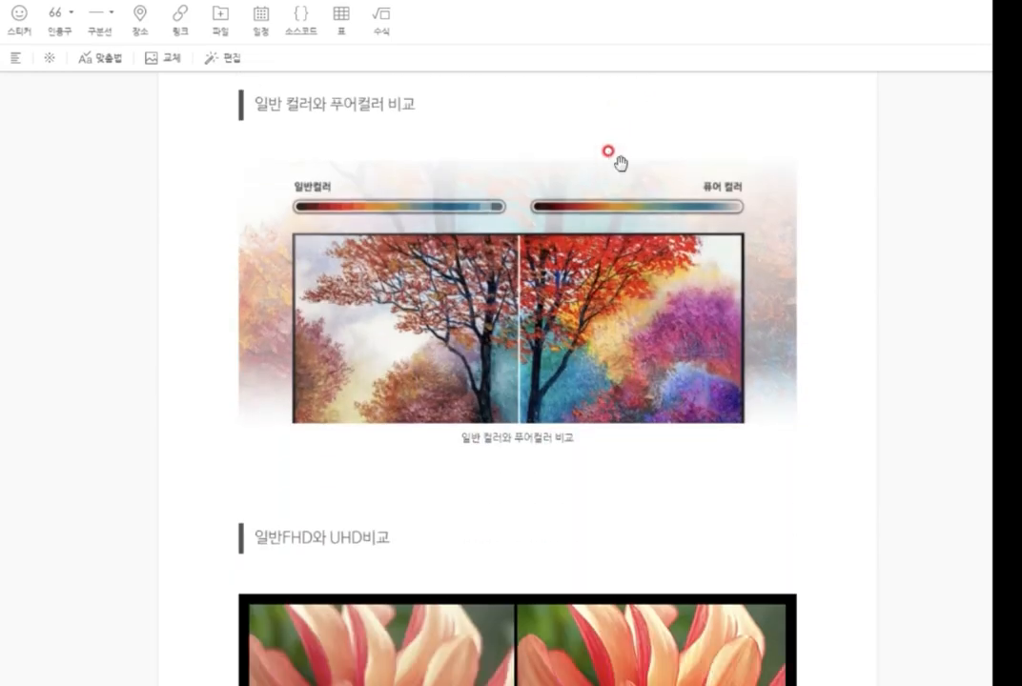
scroll(620, 163, "down", 2)
scroll(620, 163, "down", 2)
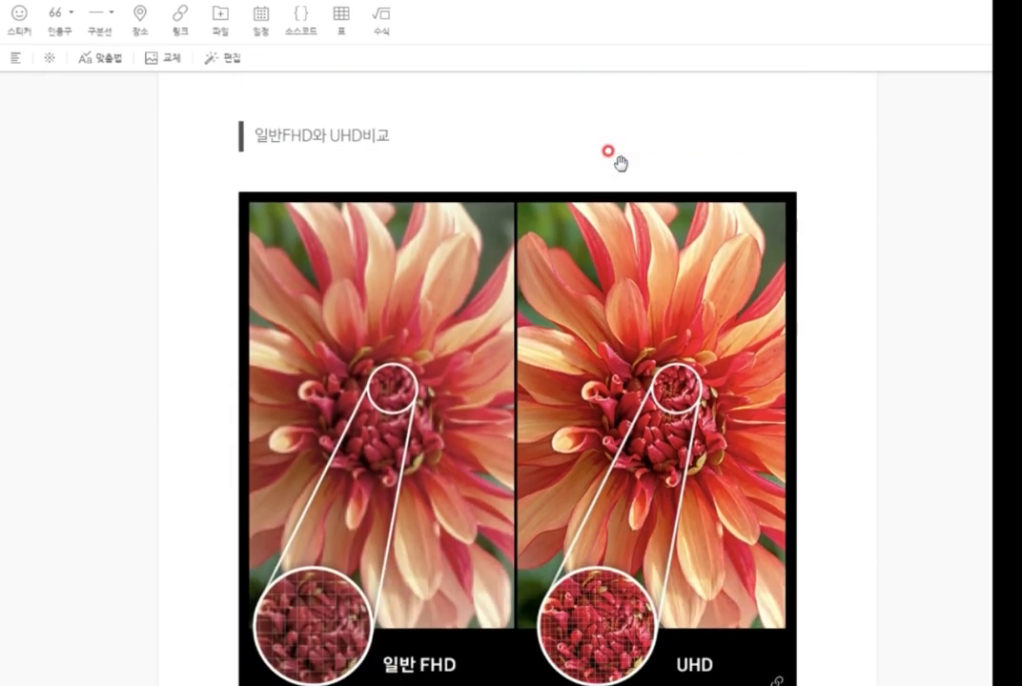
scroll(622, 166, "down", 3)
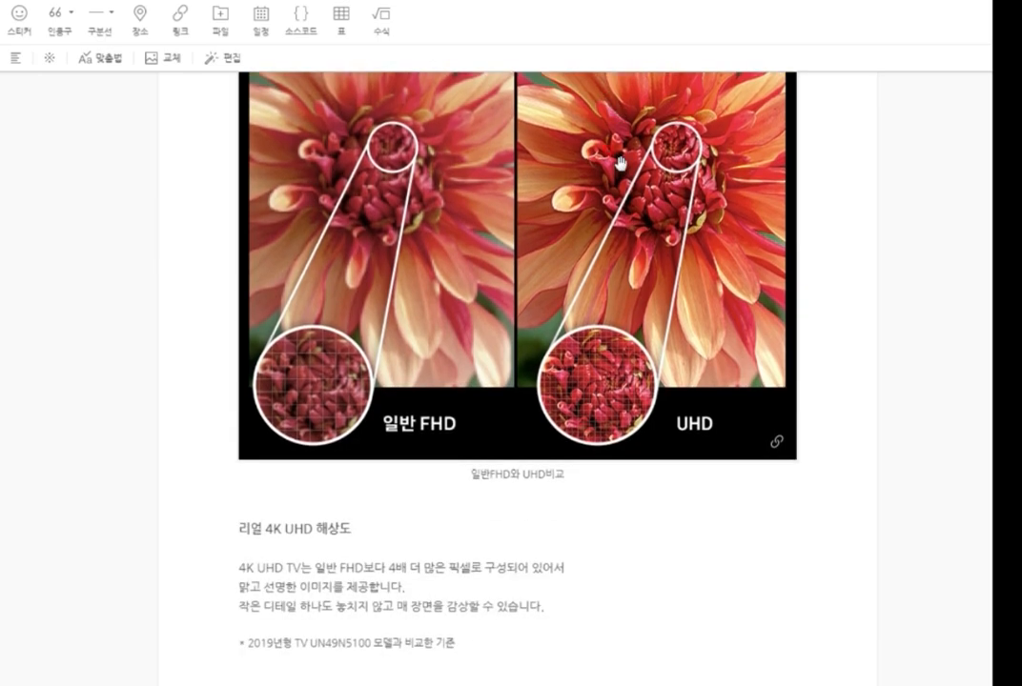
scroll(621, 164, "down", 3)
scroll(620, 164, "down", 5)
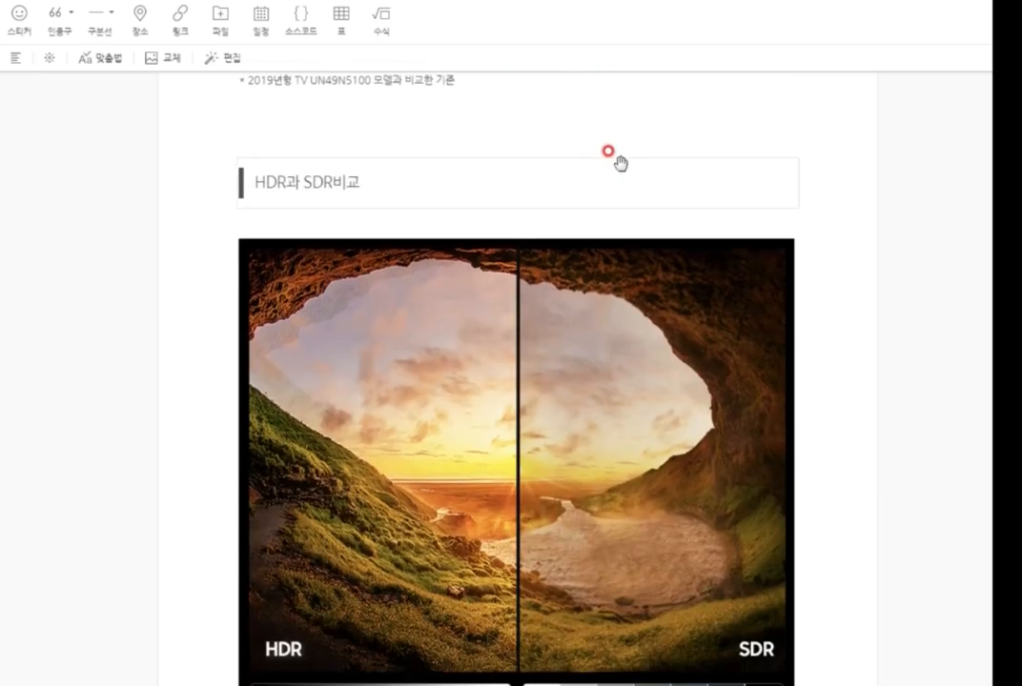
scroll(620, 164, "down", 9)
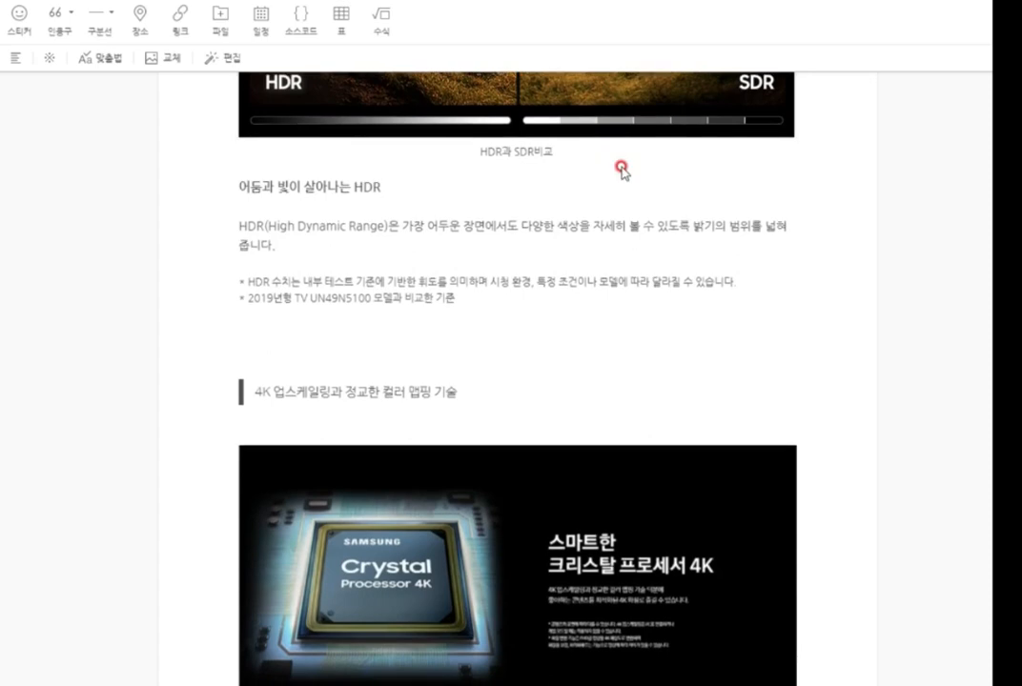
scroll(620, 164, "down", 10)
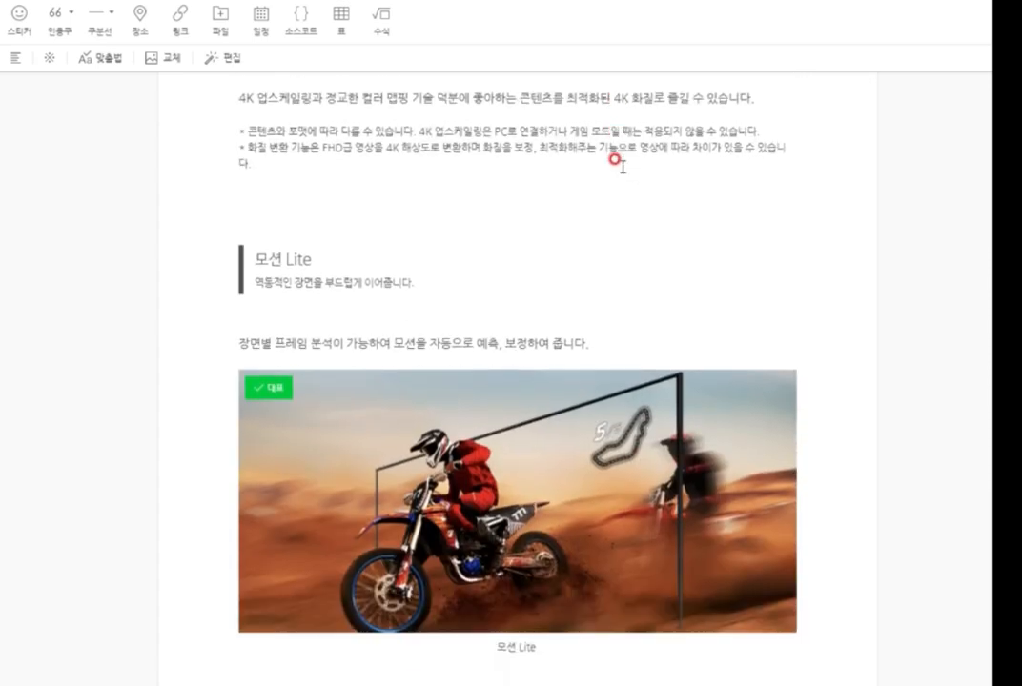
scroll(620, 164, "down", 7)
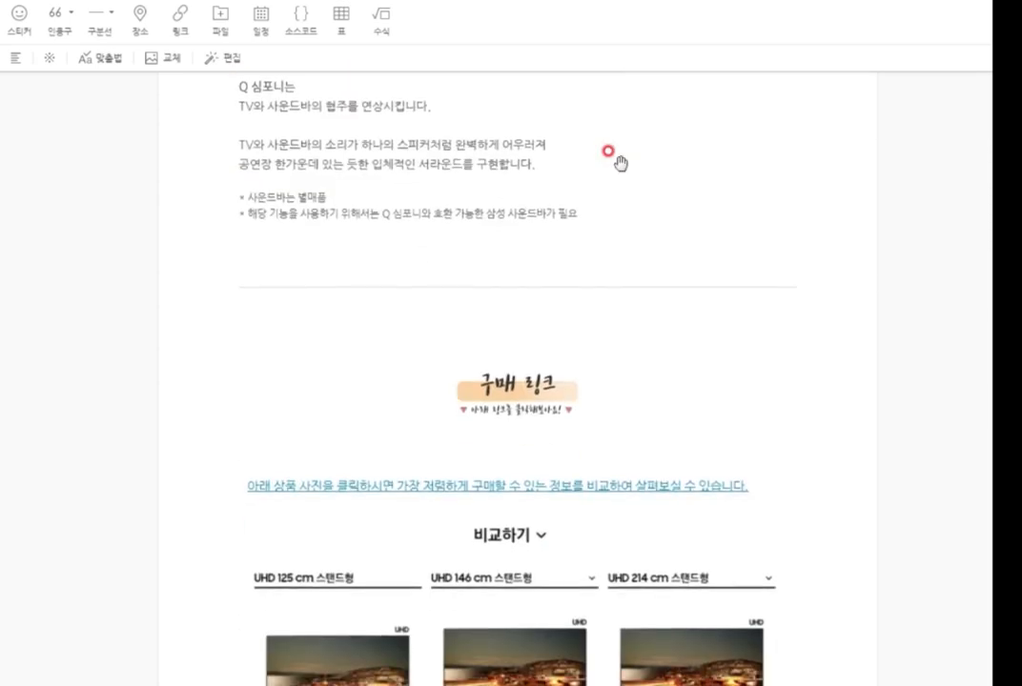
scroll(705, 495, "up", 12)
scroll(705, 493, "down", 12)
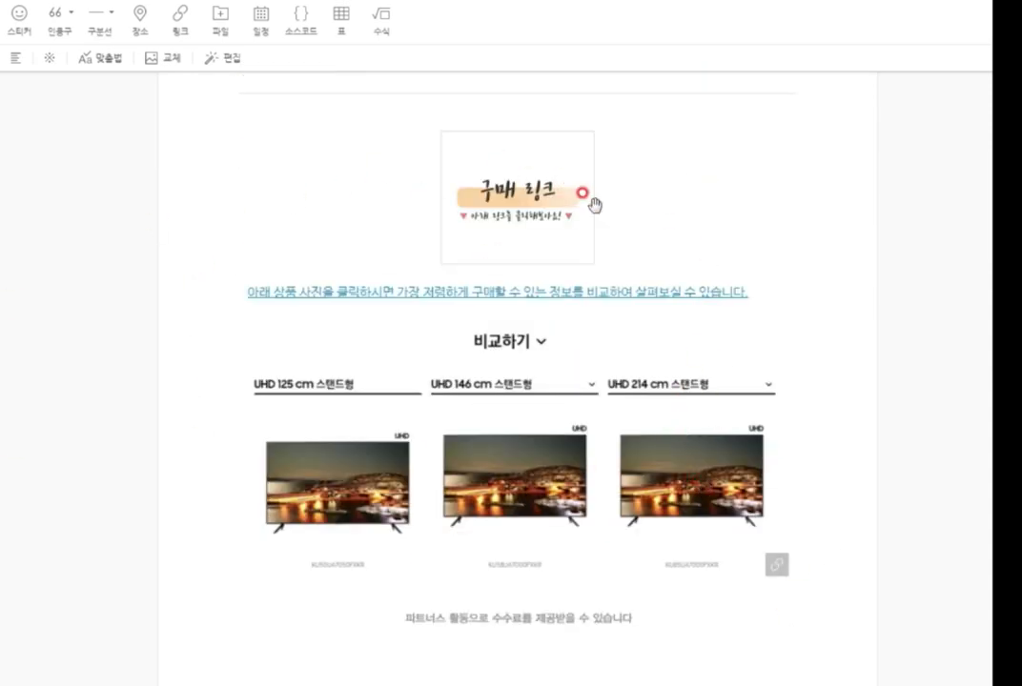
Examine the 구매 링크 section's guide text image, partners disclosure image, sticker and linked 비교하기 product image
left_click(667, 286)
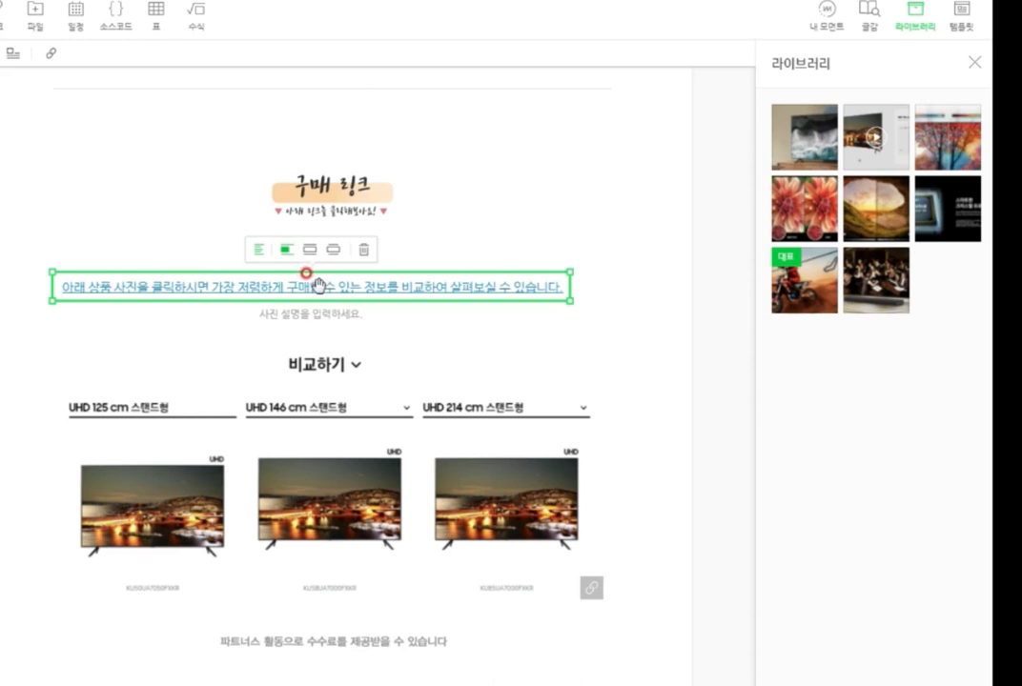
left_click(394, 627)
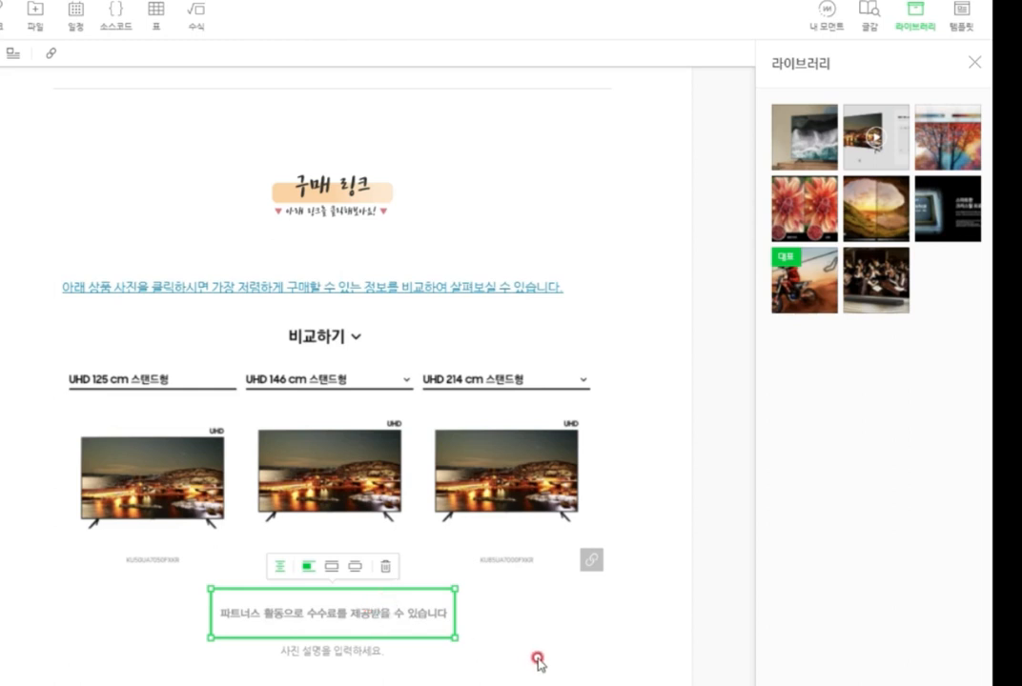
left_click(233, 287)
left_click(276, 146)
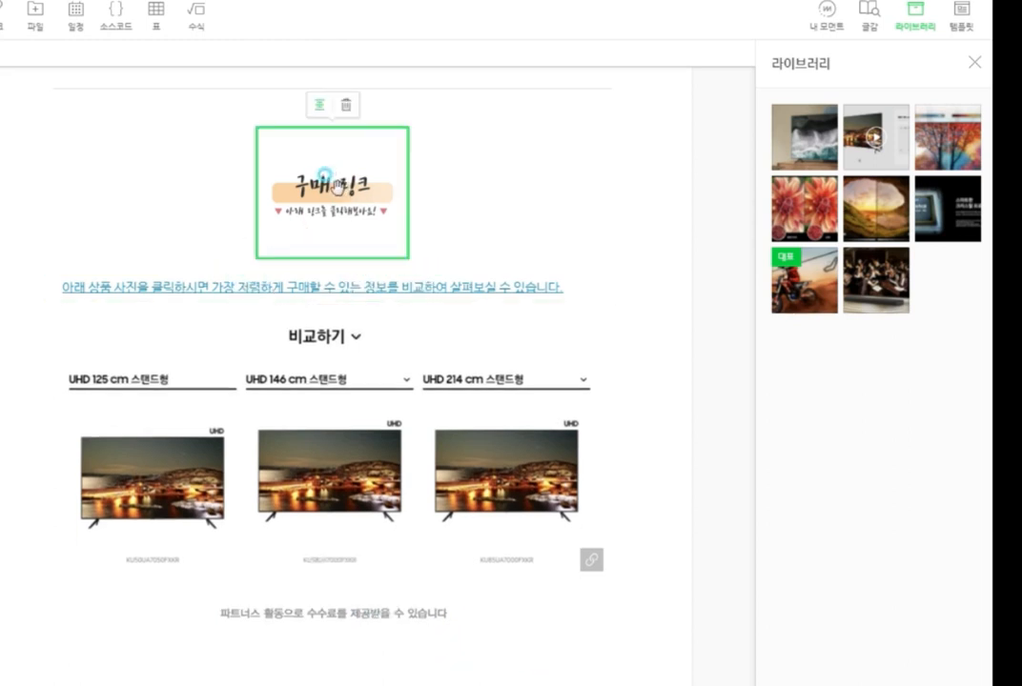
left_click(291, 389)
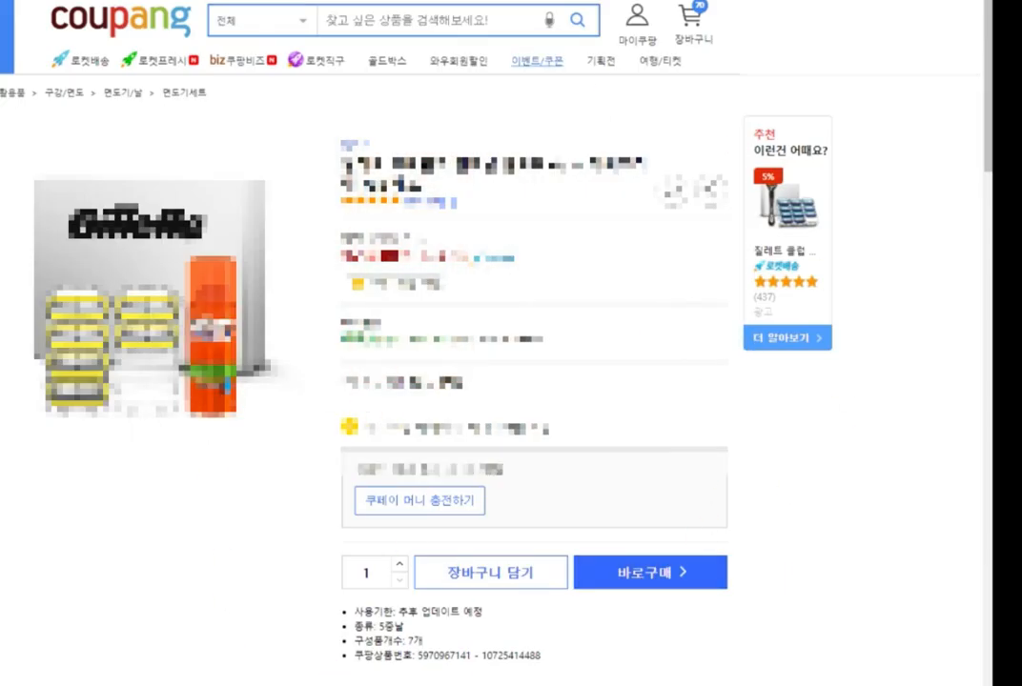
Switch to the Coupang product page and capture its product photo and purchase details area as an image
key("ctrl+shift+c")
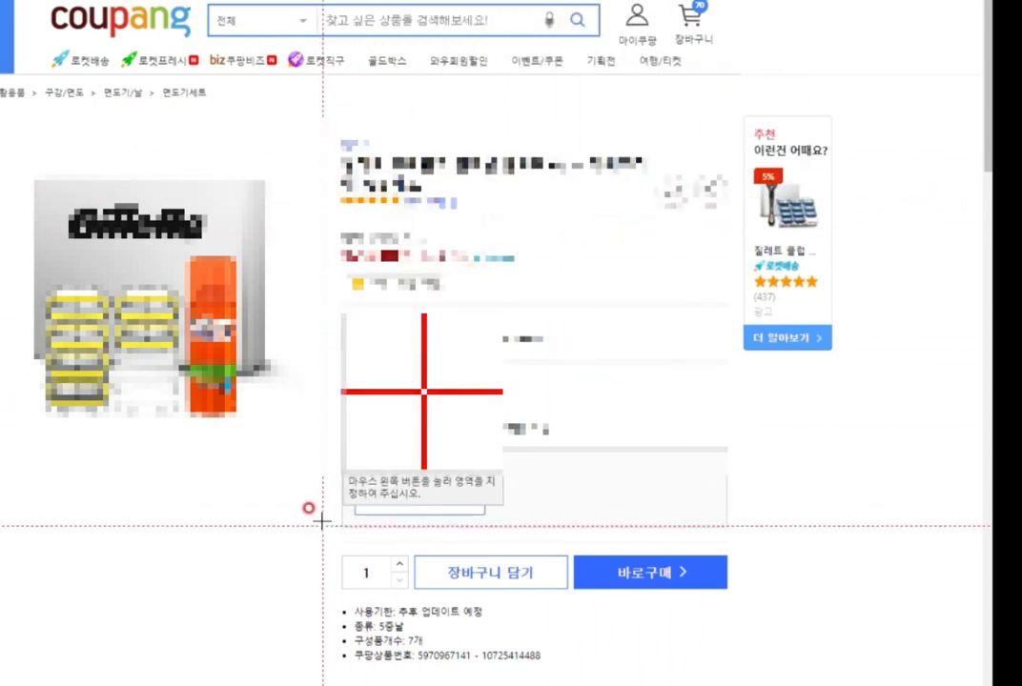
left_click_drag(14, 124, 751, 685)
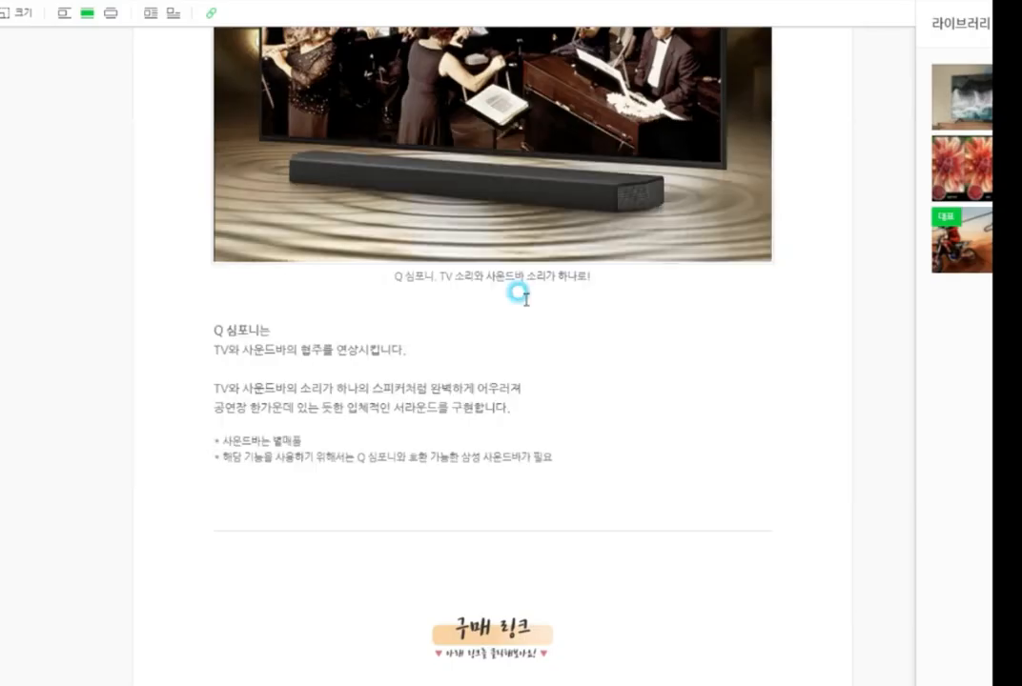
Return to the draft post and review its linked 비교하기 image, partners disclosure and feature sections
scroll(524, 300, "down", 5)
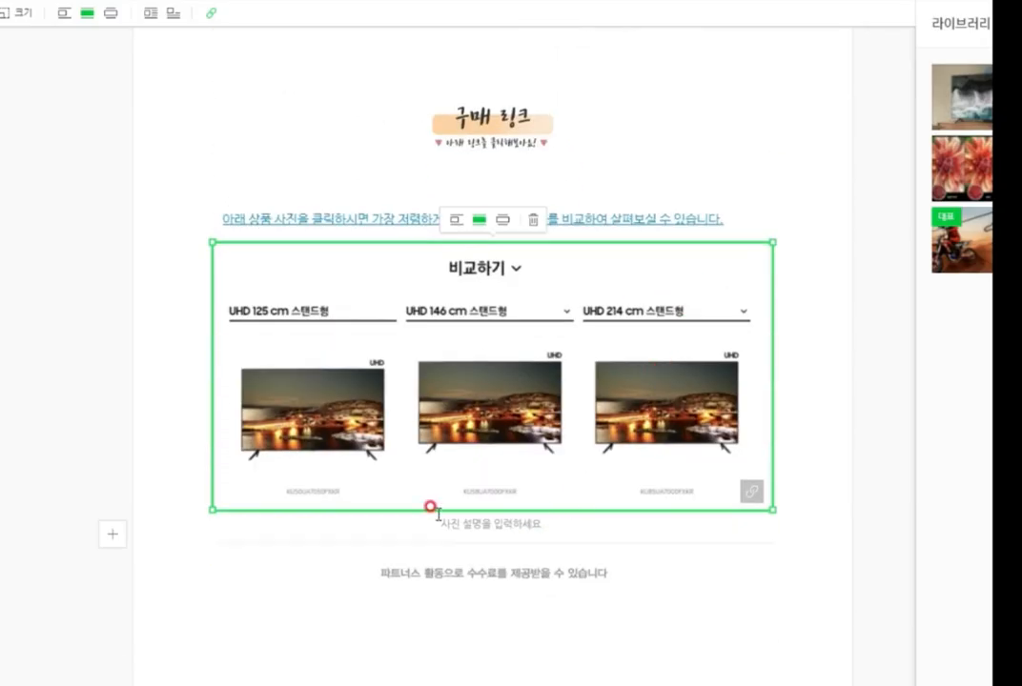
scroll(587, 433, "down", 15)
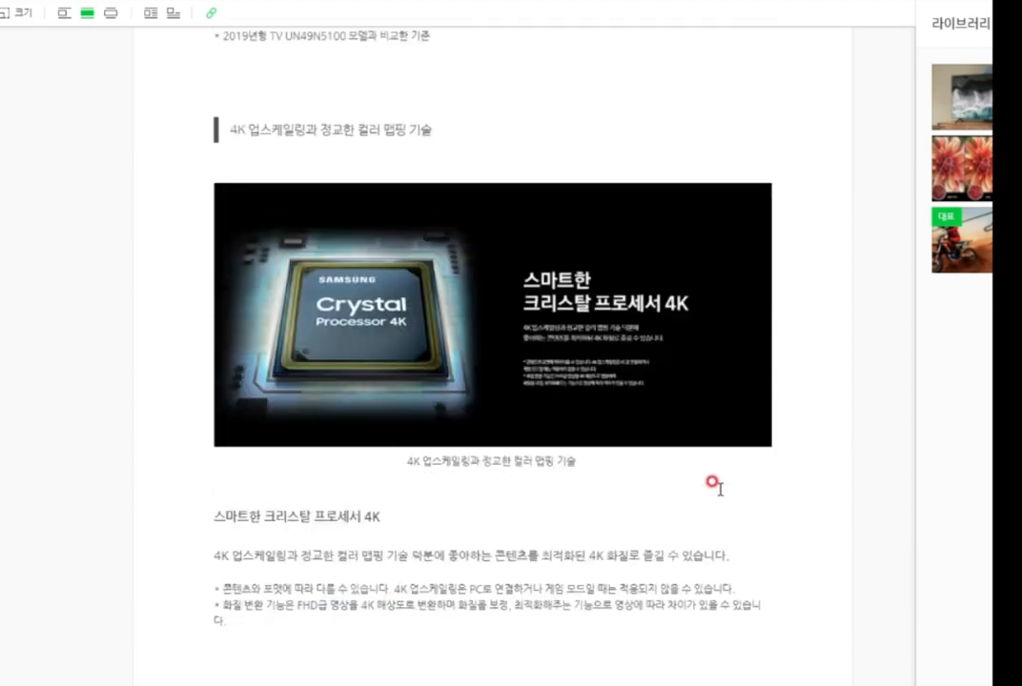
scroll(706, 480, "up", 10)
scroll(775, 558, "up", 10)
scroll(763, 532, "up", 10)
scroll(695, 424, "up", 10)
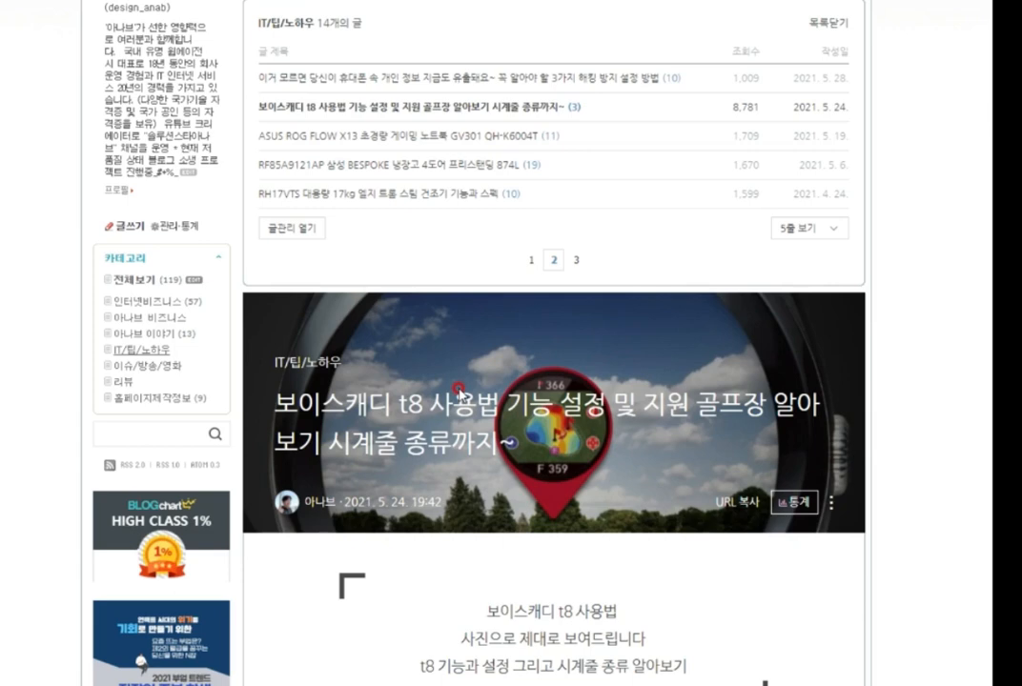
Examine the published 보이스캐디 t8 post's introduction, 가격정보 section with linked product banner, and app and global map images
scroll(515, 395, "down", 5)
scroll(648, 362, "down", 3)
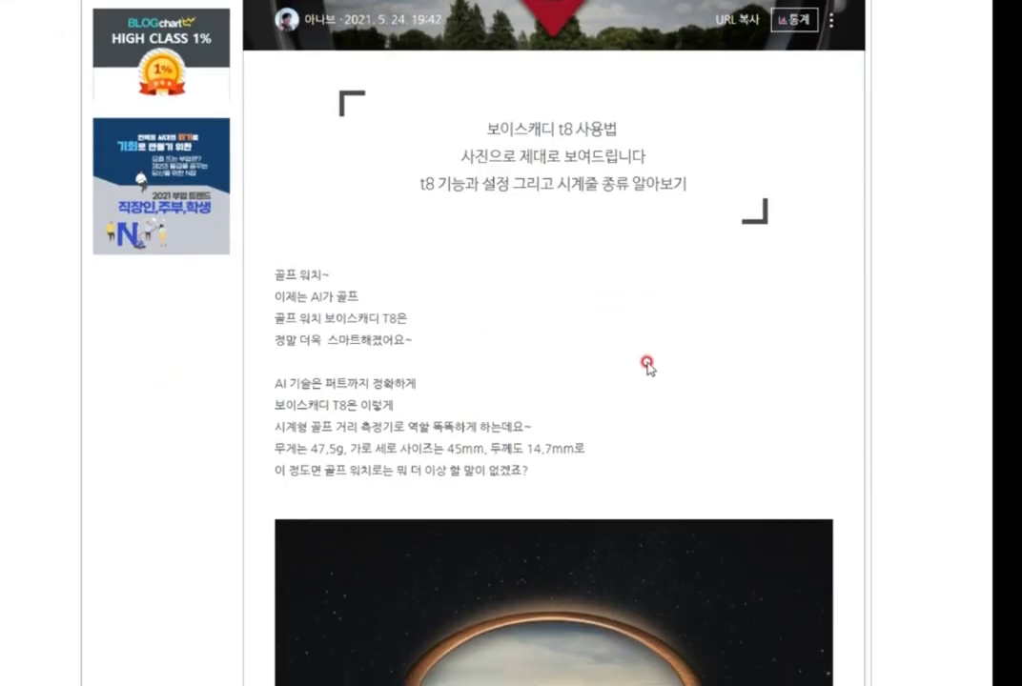
scroll(671, 370, "down", 15)
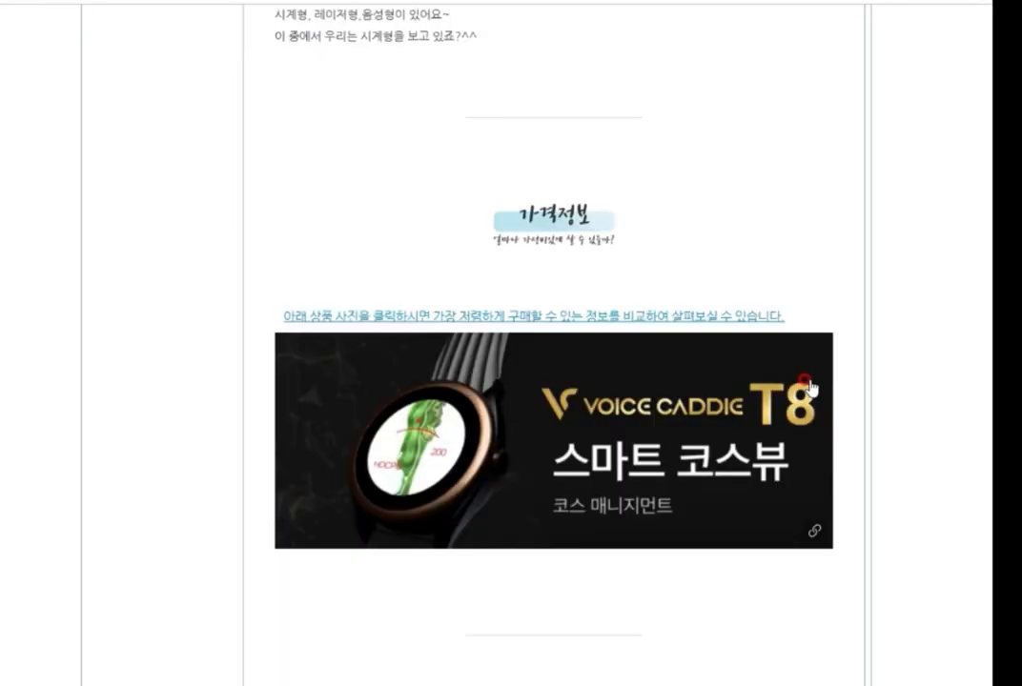
scroll(807, 389, "down", 20)
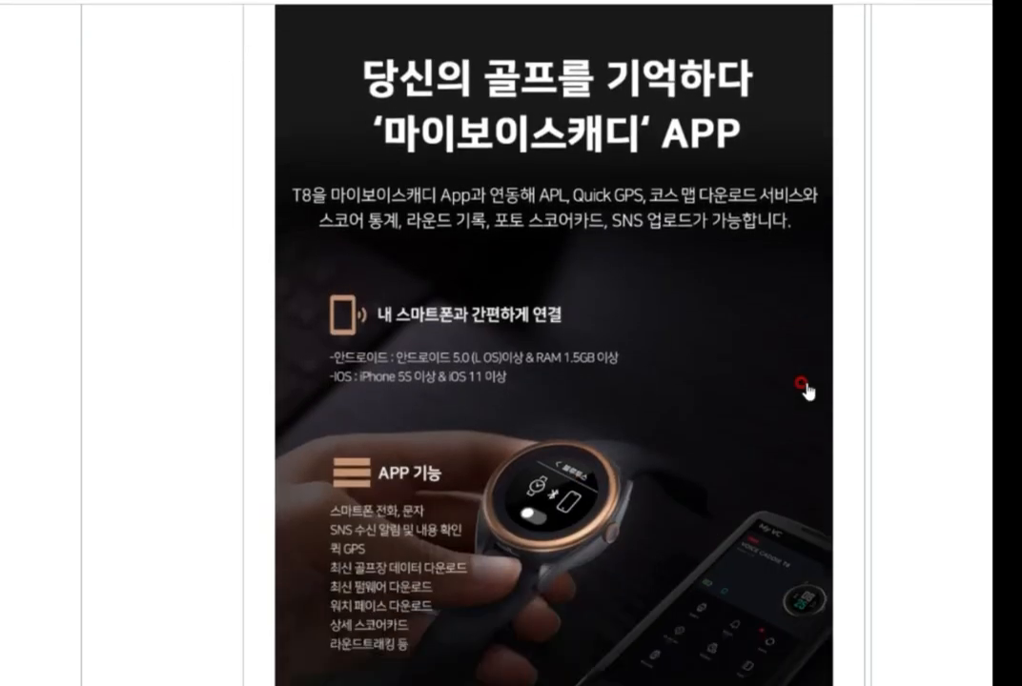
scroll(808, 381, "down", 8)
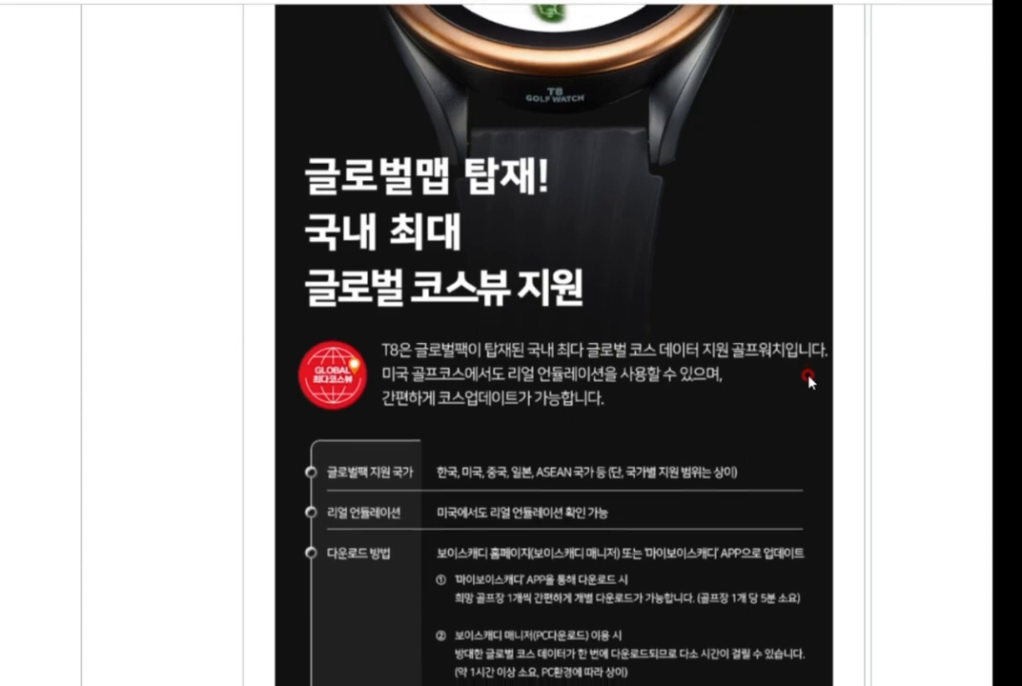
Examine how the 보이스캐디 t8 post arranges quotes, text and images from 스마트 그린뷰 through APL to the golf course list
scroll(808, 382, "down", 8)
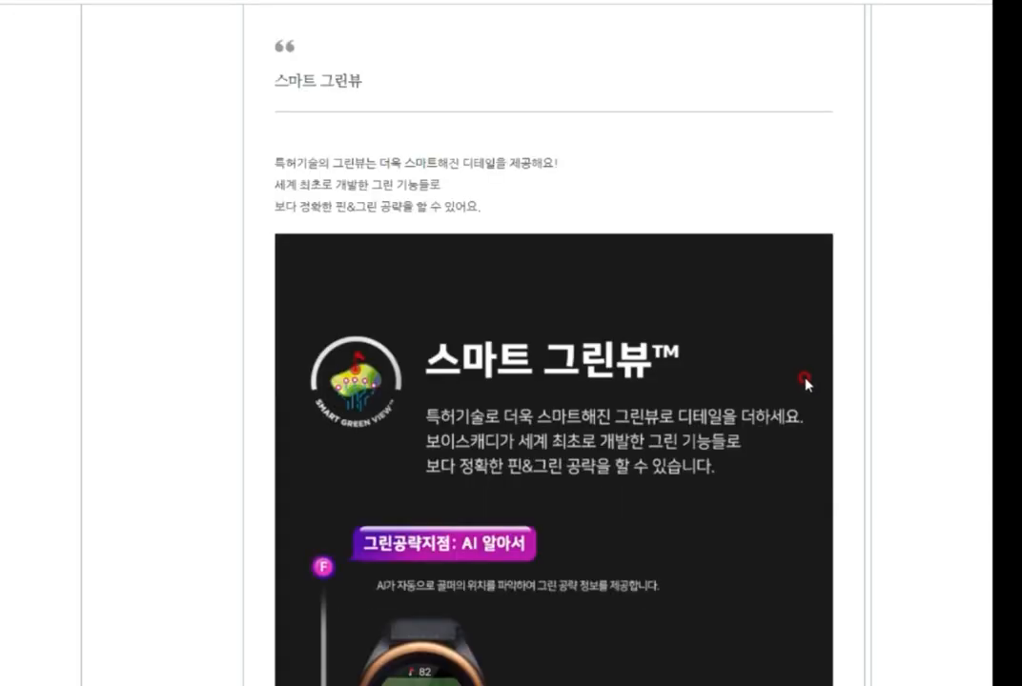
scroll(805, 383, "down", 6)
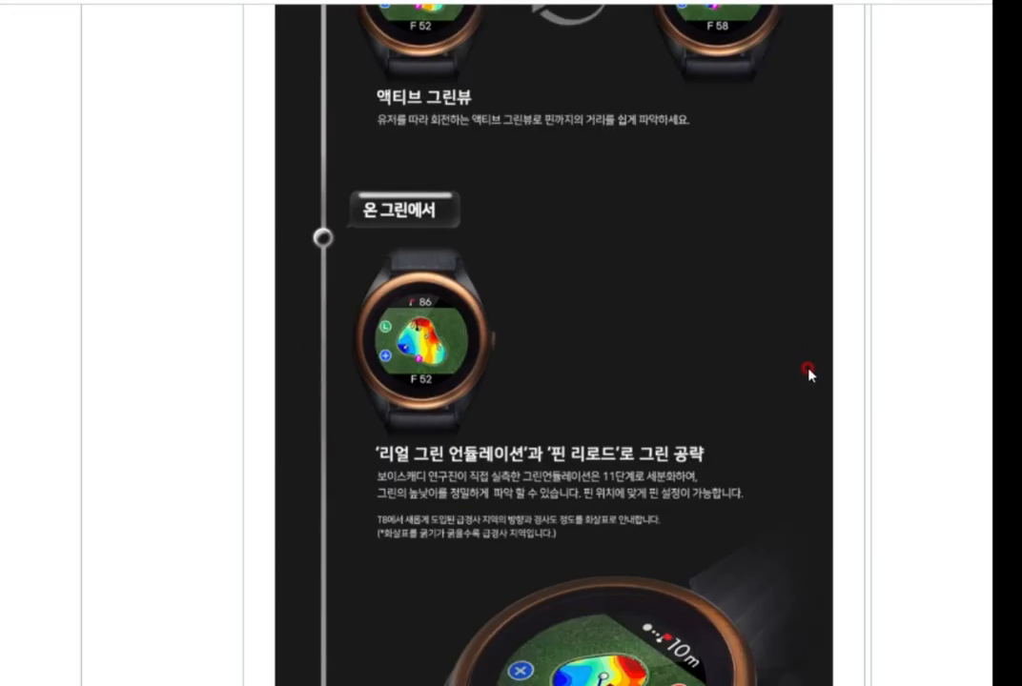
scroll(808, 368, "down", 3)
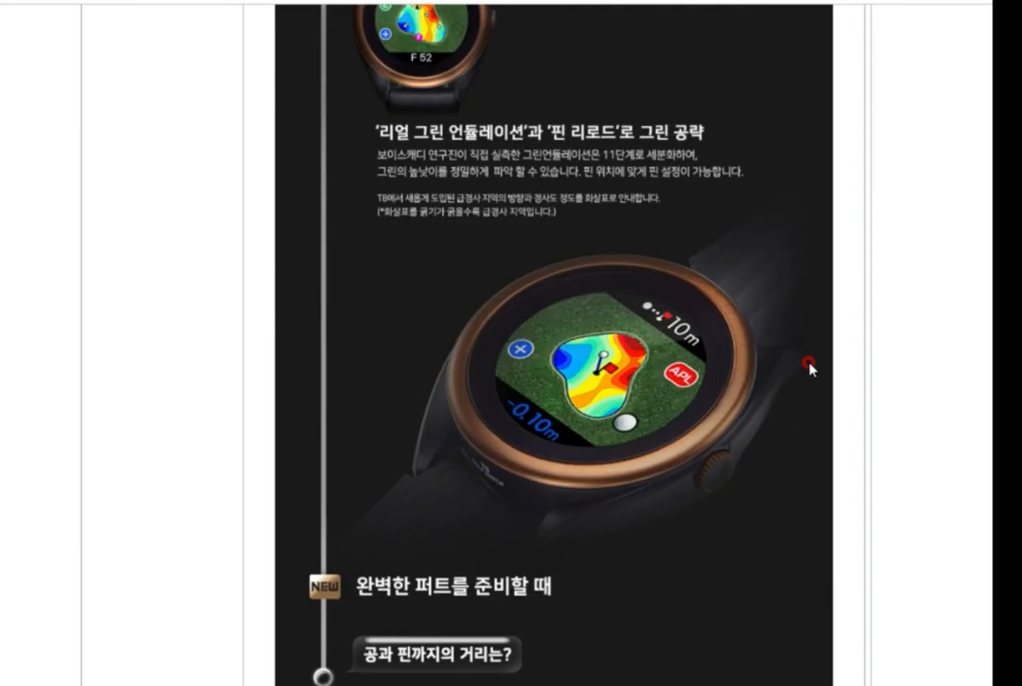
scroll(808, 367, "down", 6)
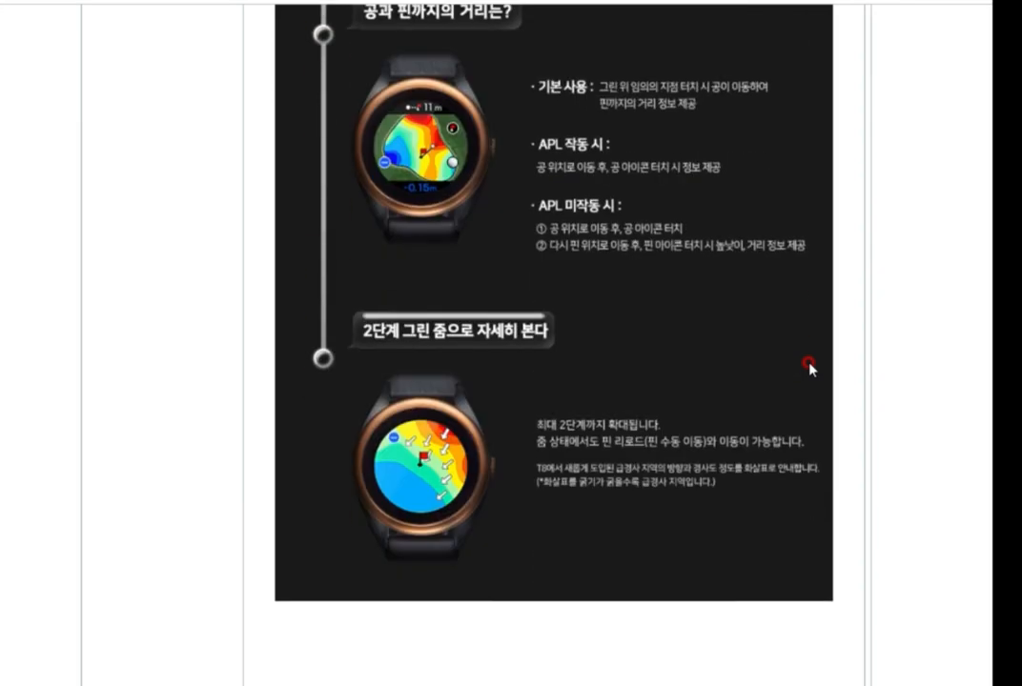
scroll(808, 367, "down", 1)
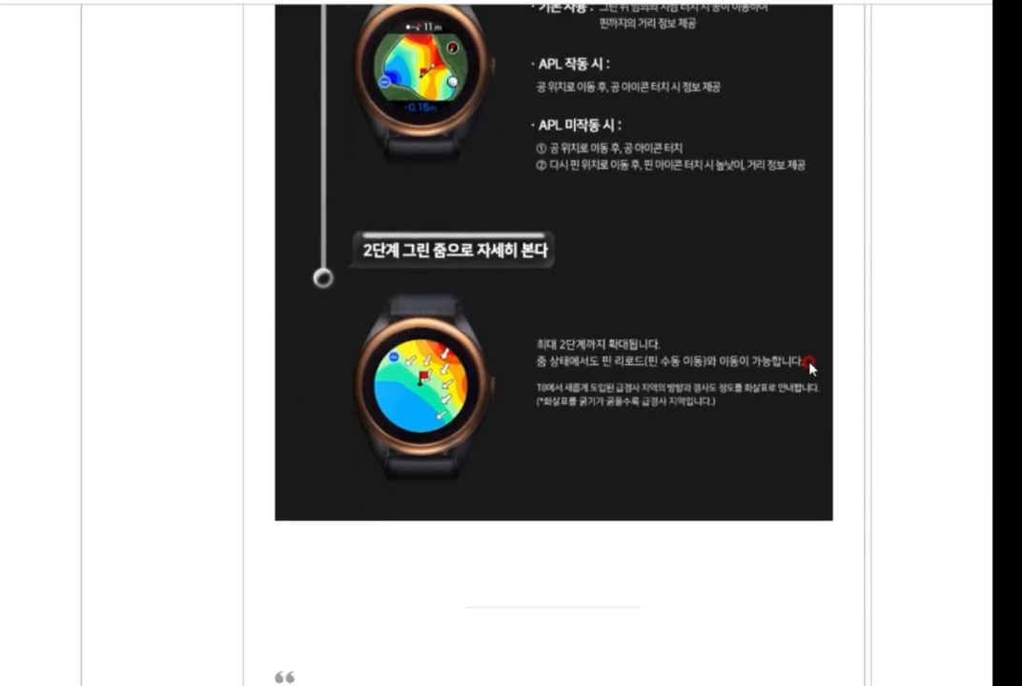
scroll(808, 365, "down", 4)
scroll(808, 365, "down", 15)
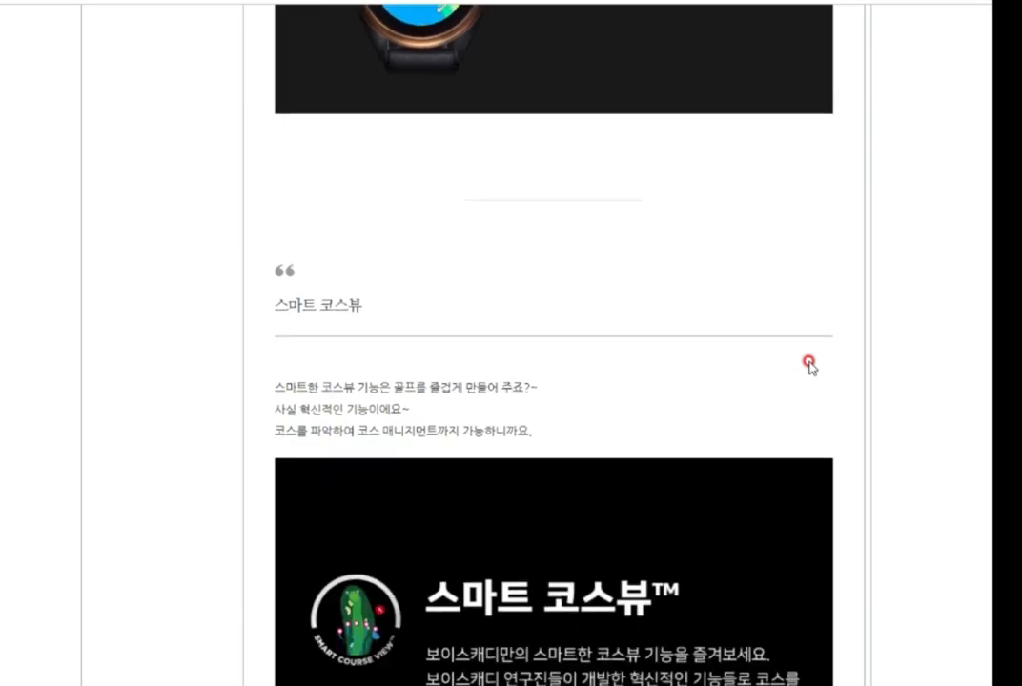
scroll(808, 365, "down", 14)
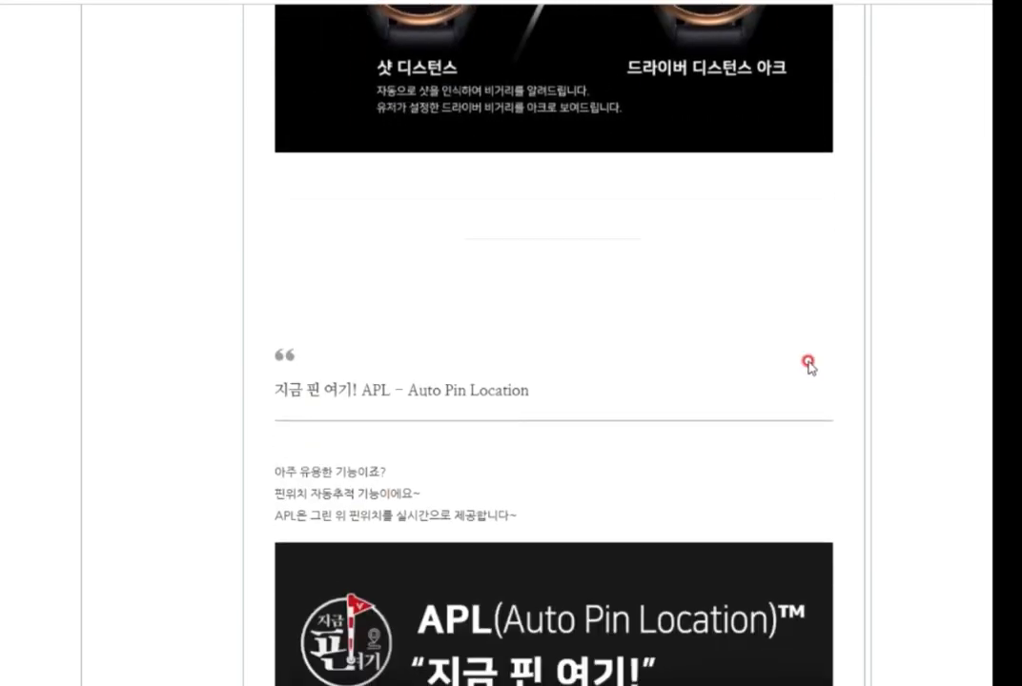
scroll(806, 364, "down", 5)
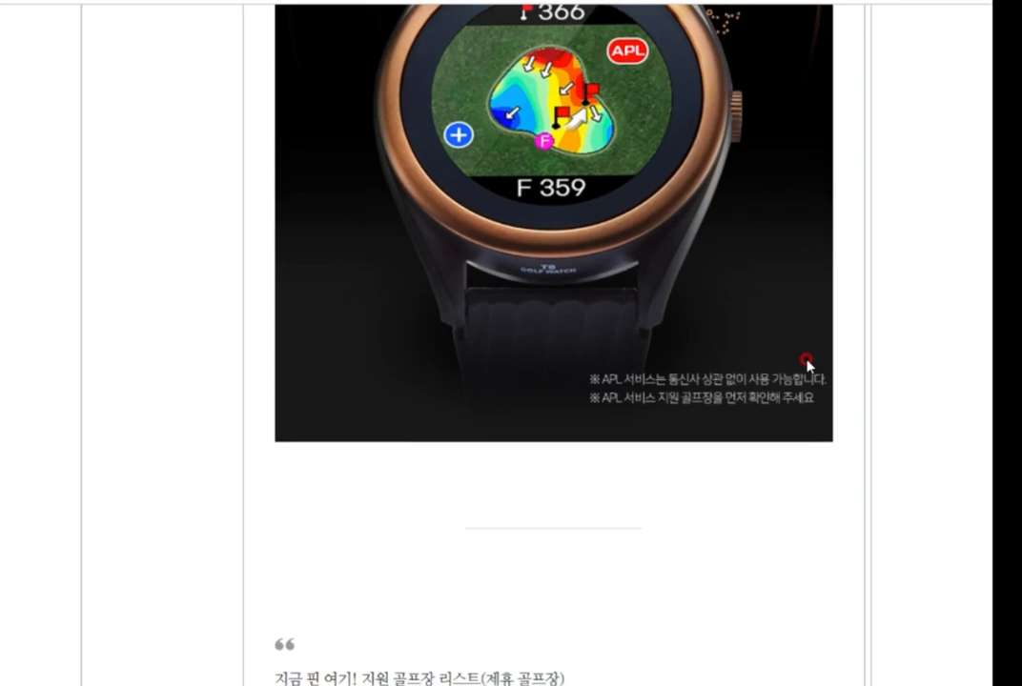
scroll(807, 364, "down", 2)
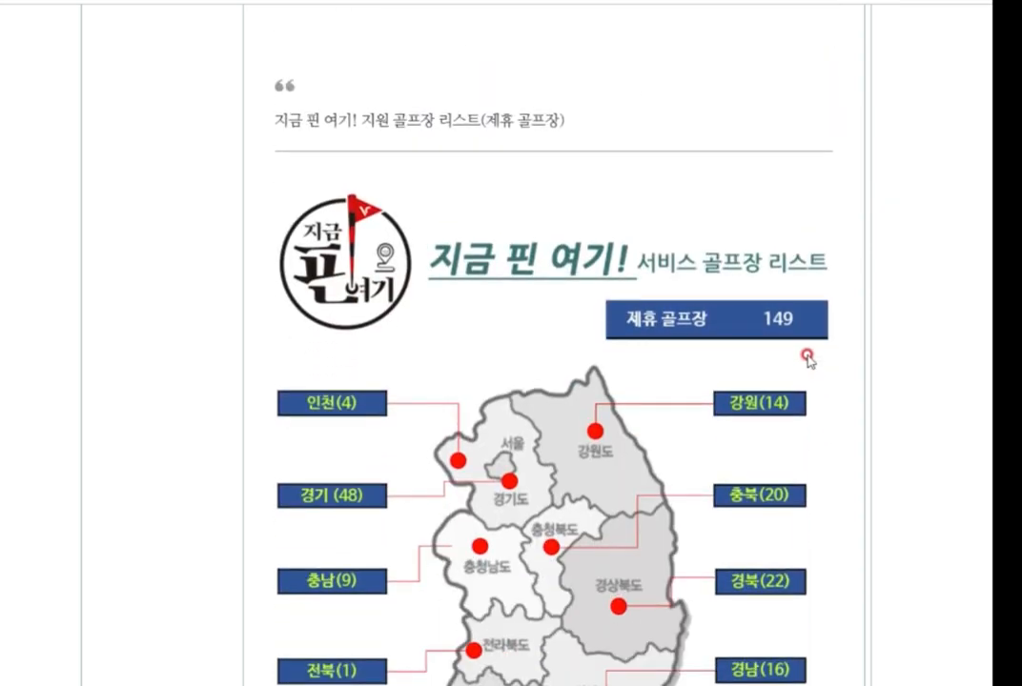
Examine the 보이스캐디 t8 post's golf course map and its V.AI 2.0 section with explanatory text and image
scroll(806, 358, "down", 8)
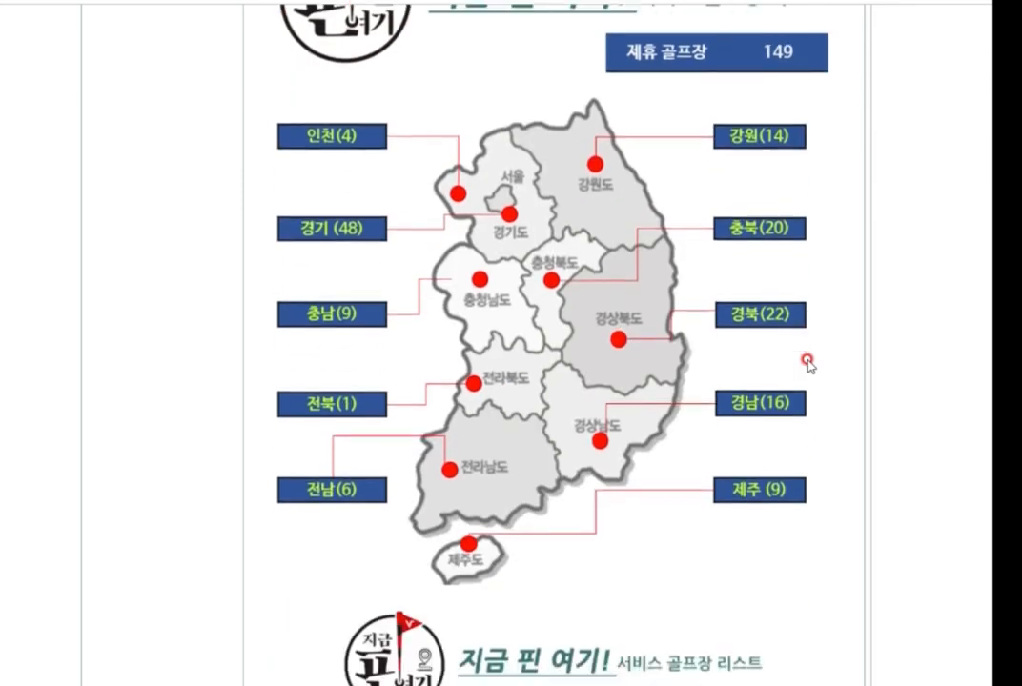
scroll(807, 363, "down", 10)
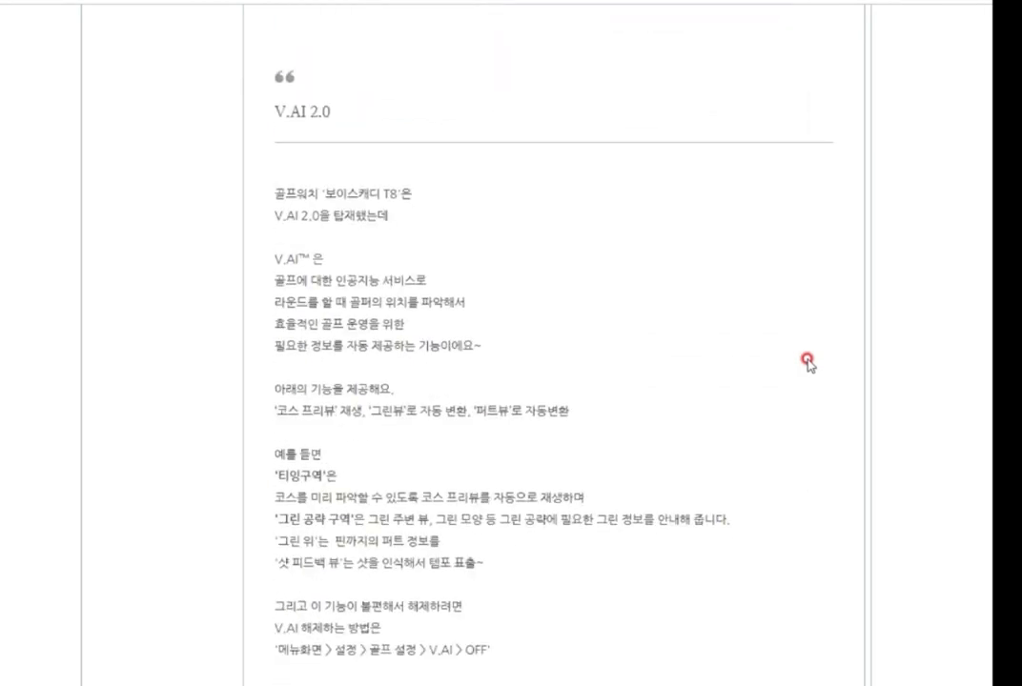
scroll(806, 362, "down", 8)
scroll(806, 363, "down", 4)
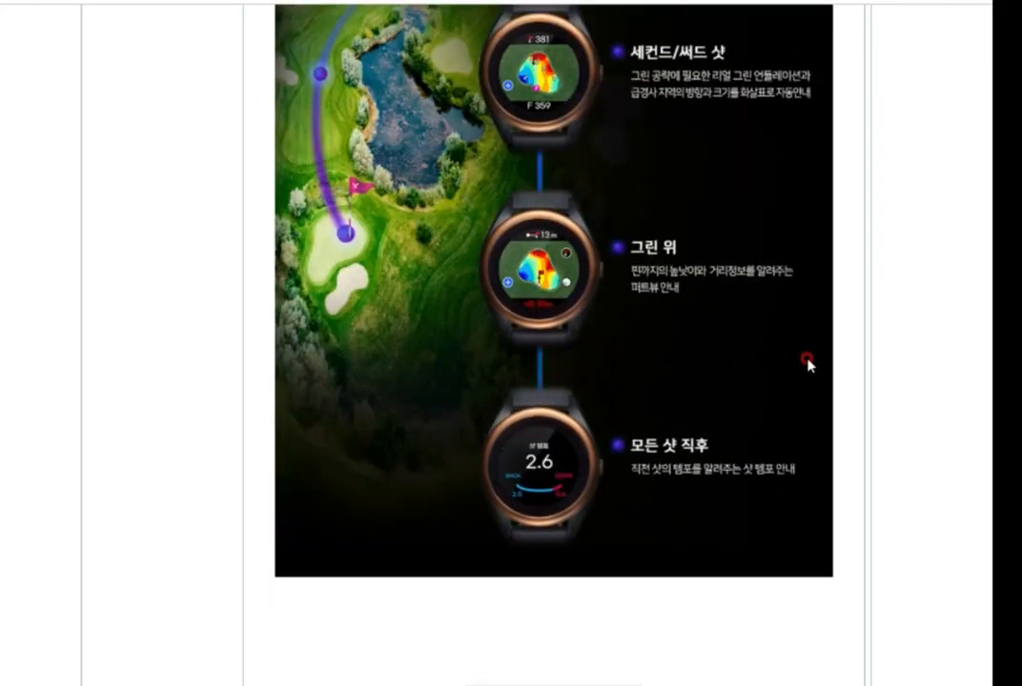
scroll(807, 362, "down", 6)
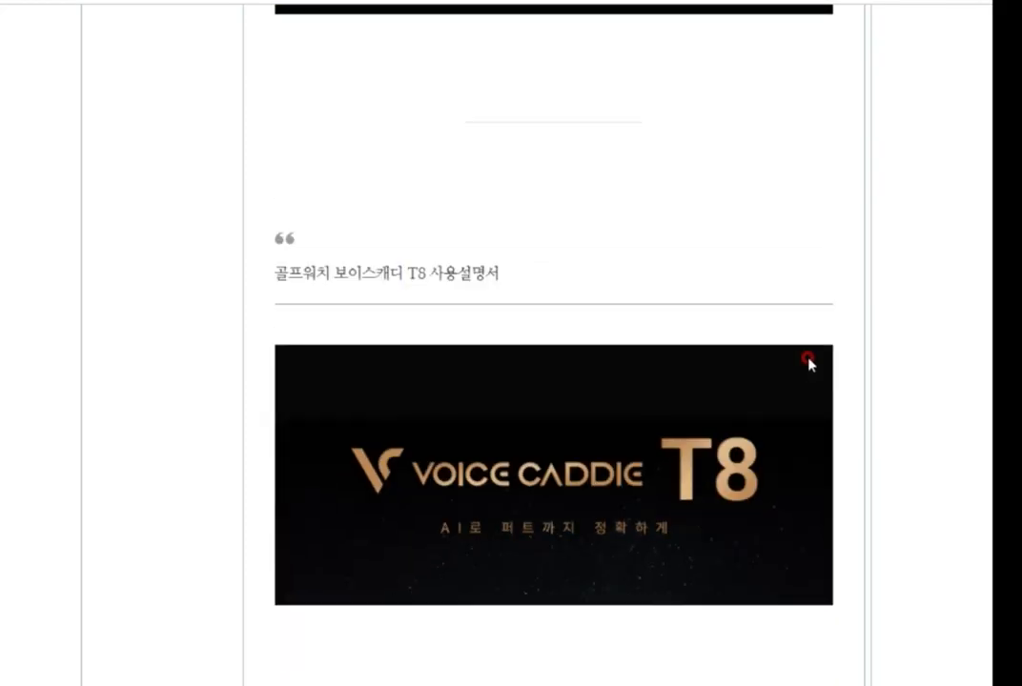
Examine the 골프워치 보이스캐디 T8 사용설명서 manual images, the partners disclosure and the 영상 Play video closing the post
scroll(806, 363, "down", 4)
scroll(808, 356, "down", 13)
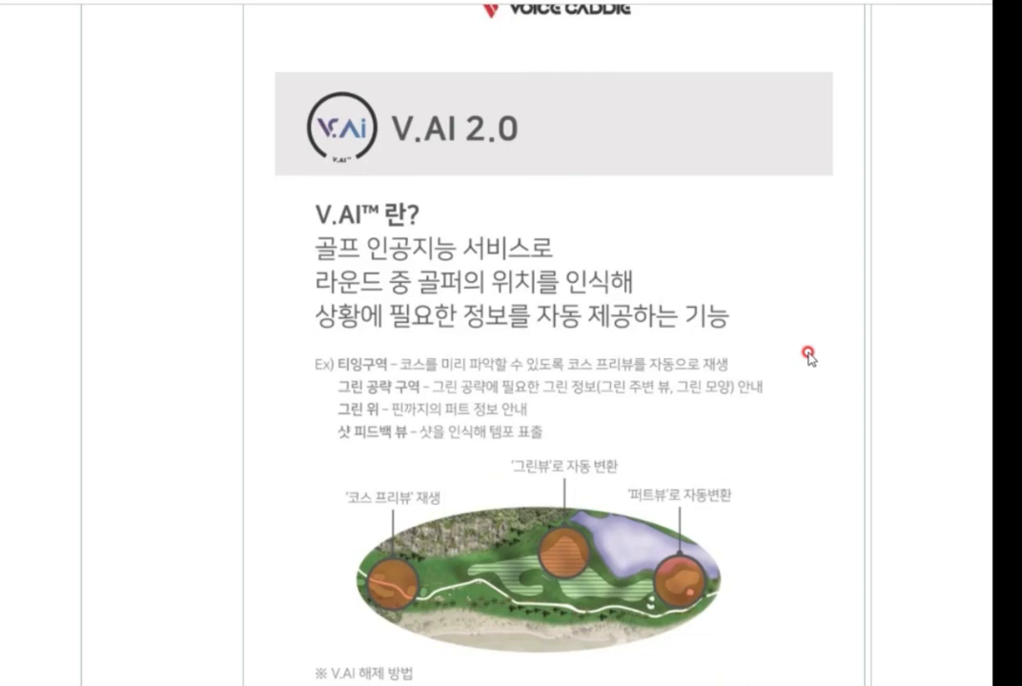
scroll(808, 355, "down", 8)
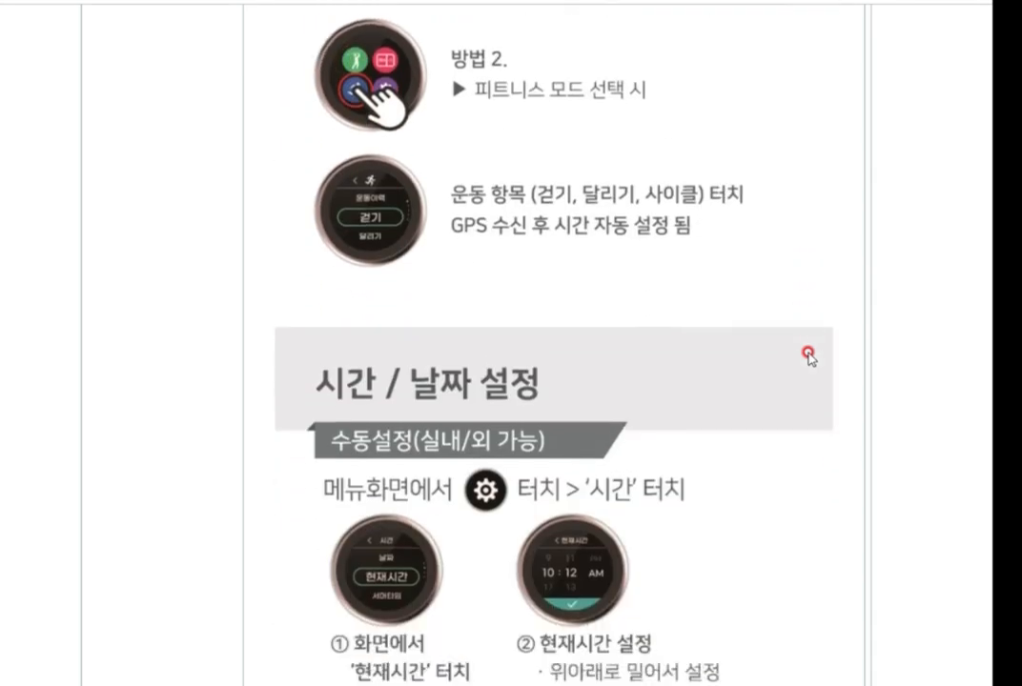
scroll(808, 355, "down", 8)
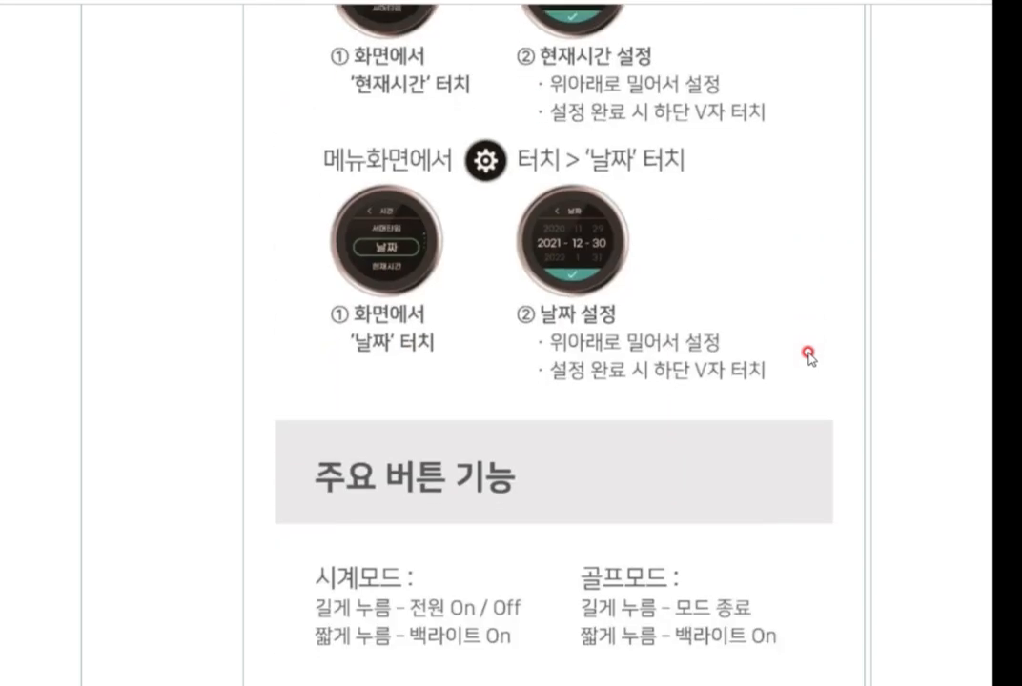
scroll(808, 356, "down", 18)
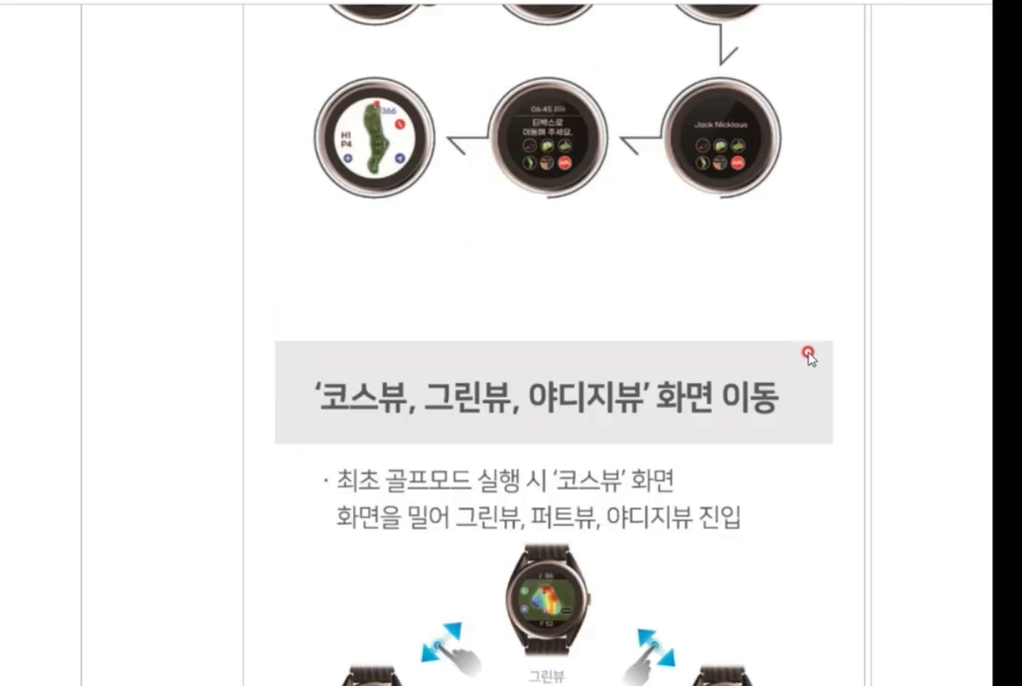
scroll(808, 356, "down", 20)
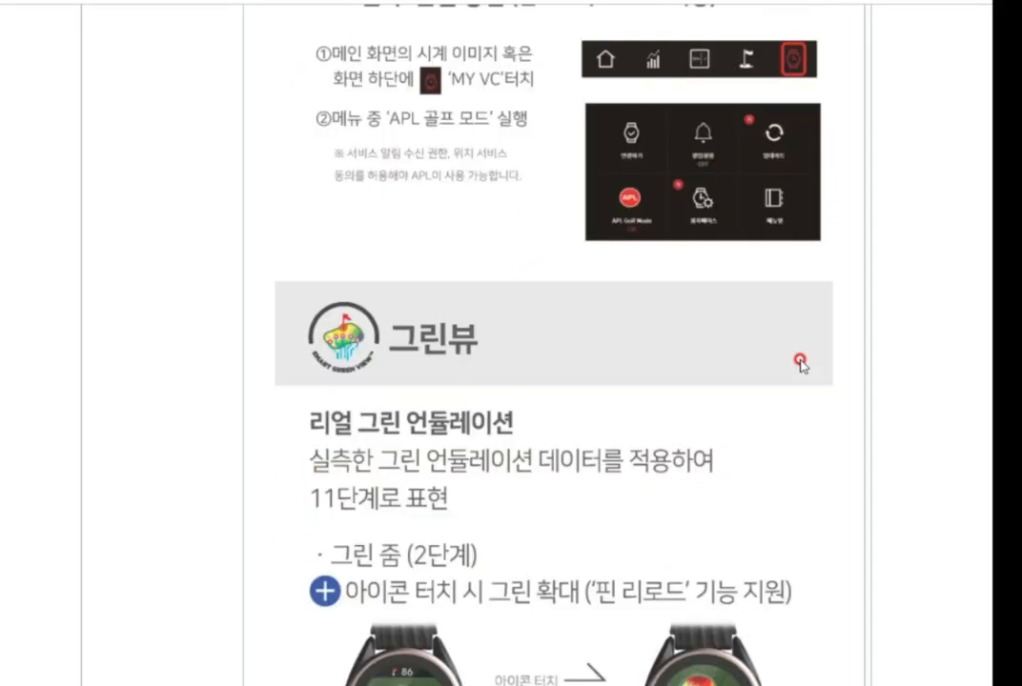
scroll(801, 365, "down", 14)
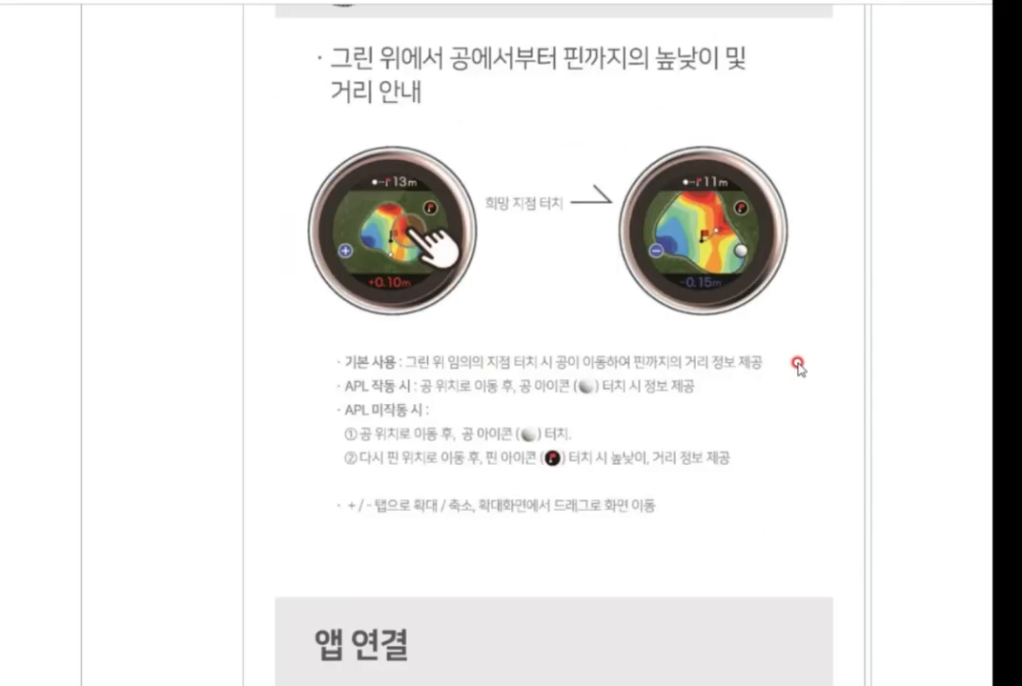
scroll(796, 363, "down", 11)
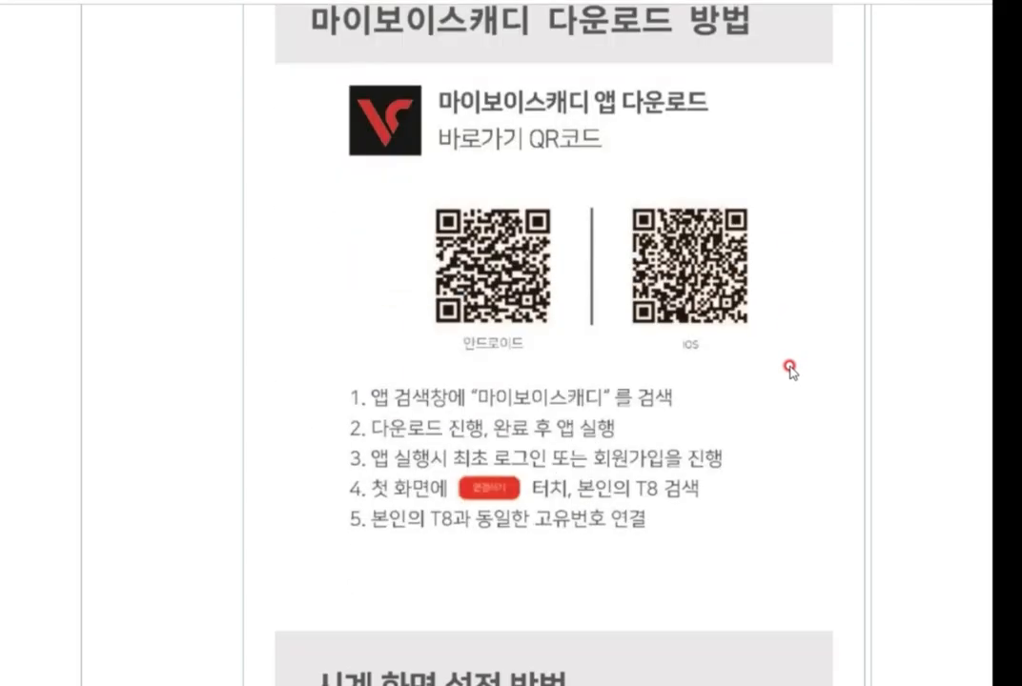
scroll(785, 374, "down", 4)
scroll(783, 371, "up", 9)
scroll(782, 376, "down", 9)
scroll(780, 378, "down", 11)
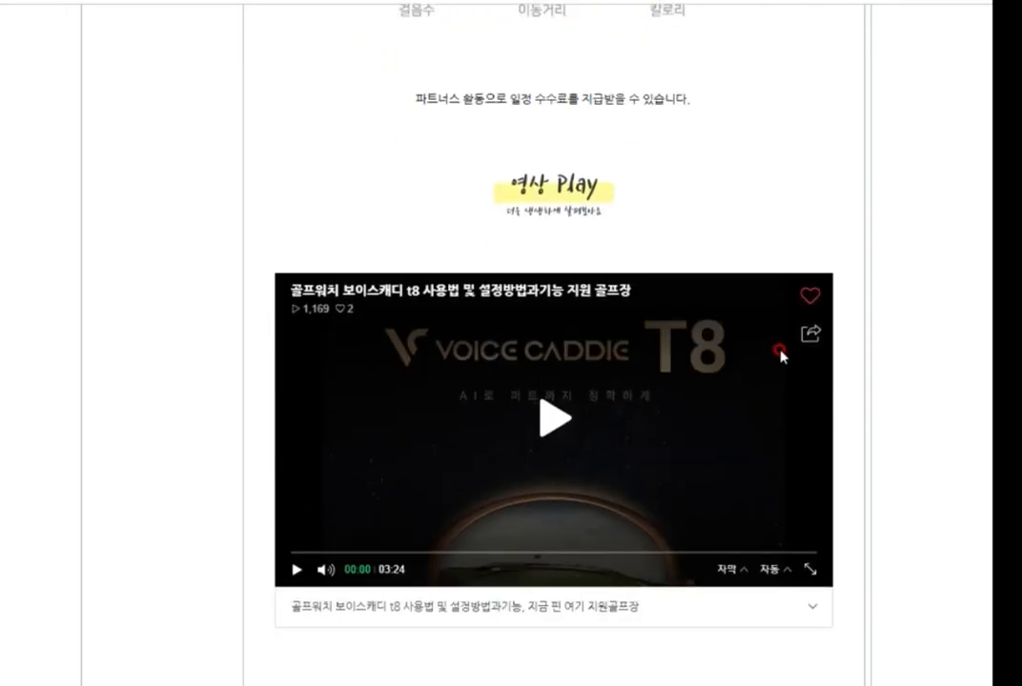
scroll(704, 367, "down", 1)
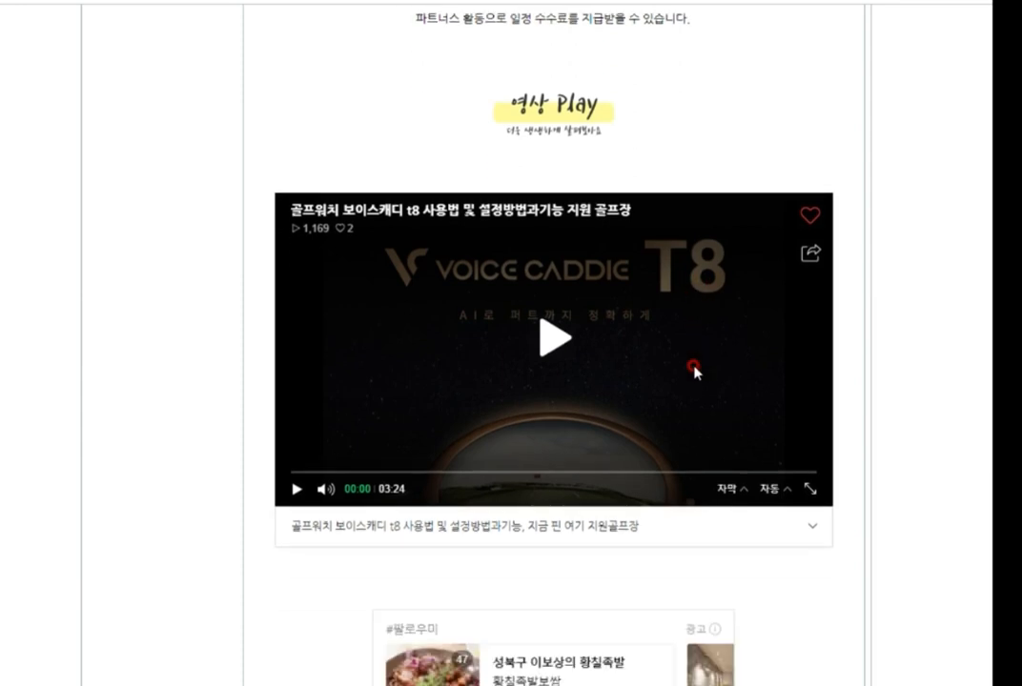
scroll(692, 371, "down", 3)
scroll(692, 370, "up", 5)
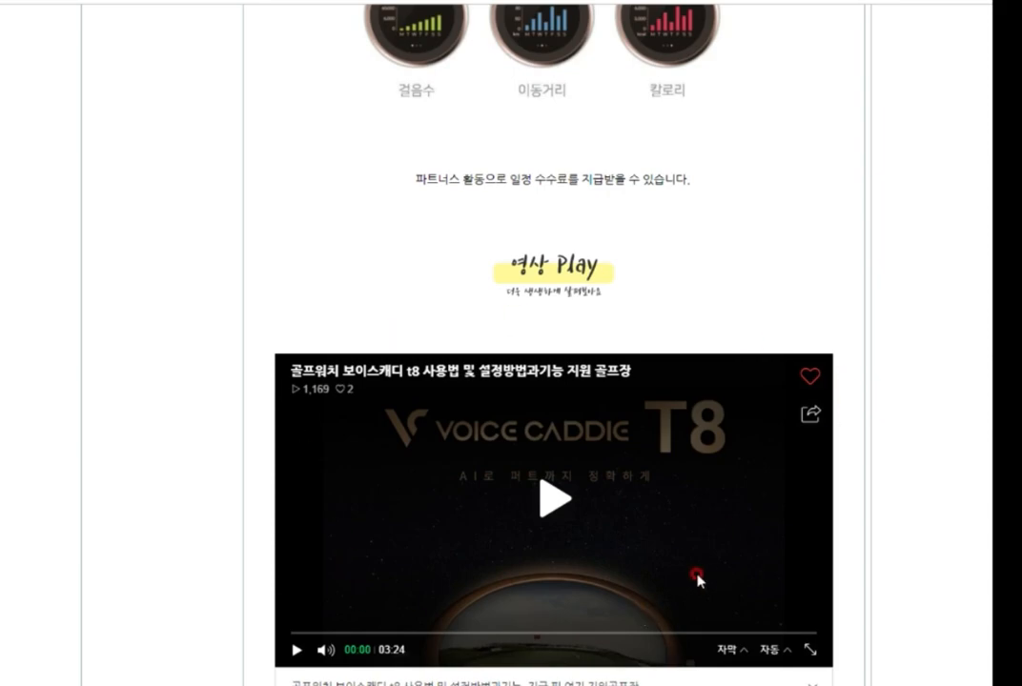
Return to the start of the 보이스캐디 t8 post and review its title, opening quotation, introduction text and first watch image
scroll(696, 576, "up", 15)
scroll(553, 343, "up", 15)
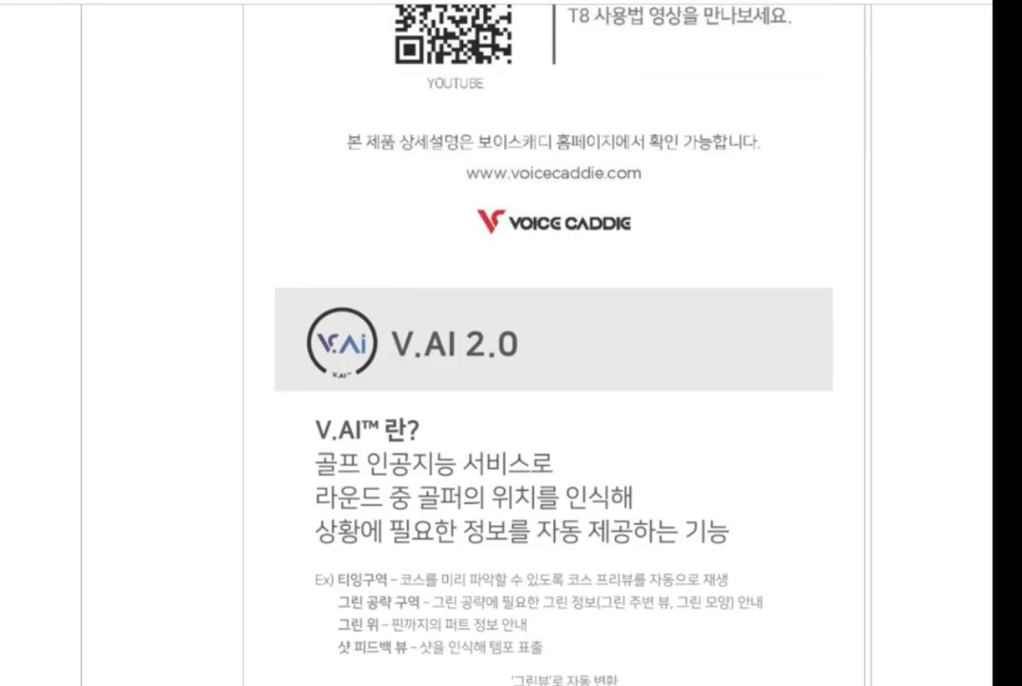
scroll(553, 343, "down", 20)
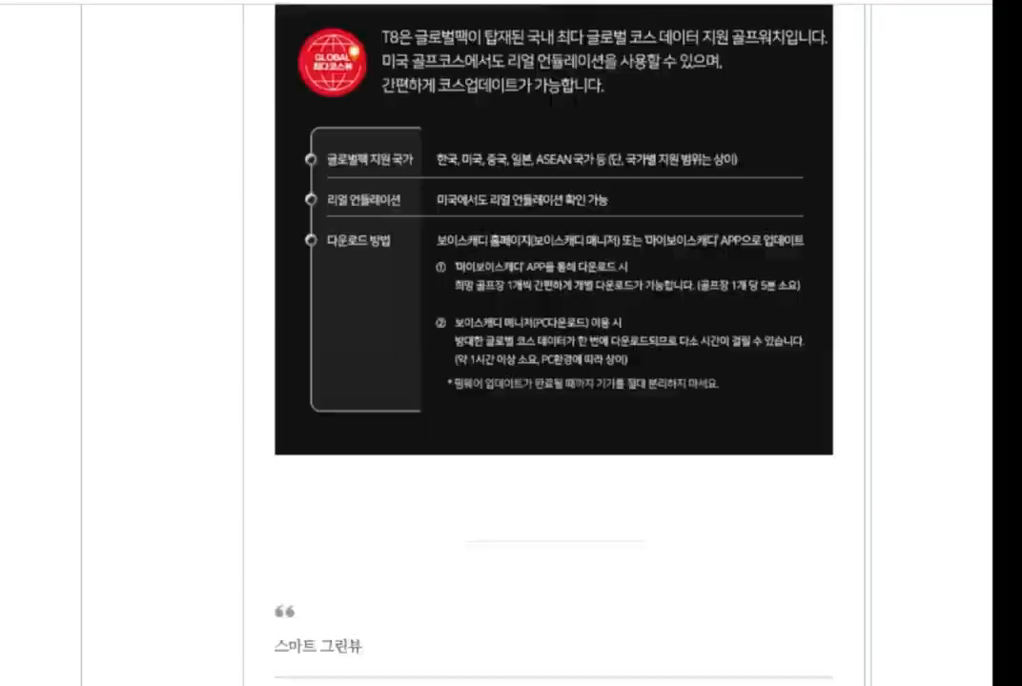
scroll(936, 229, "up", 20)
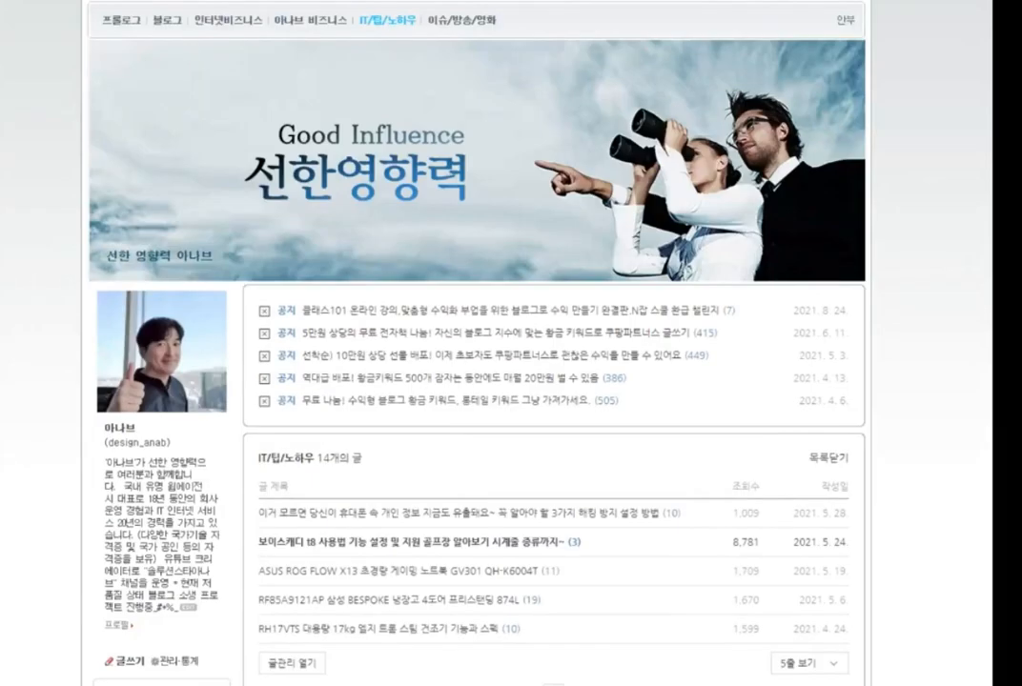
scroll(774, 539, "down", 3)
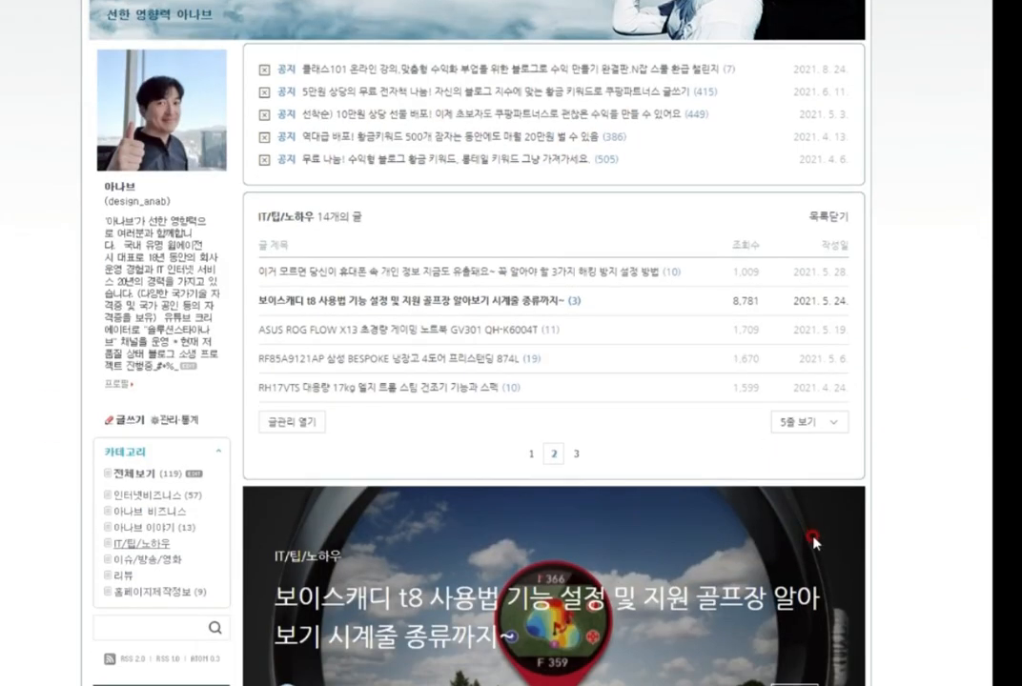
scroll(678, 472, "down", 2)
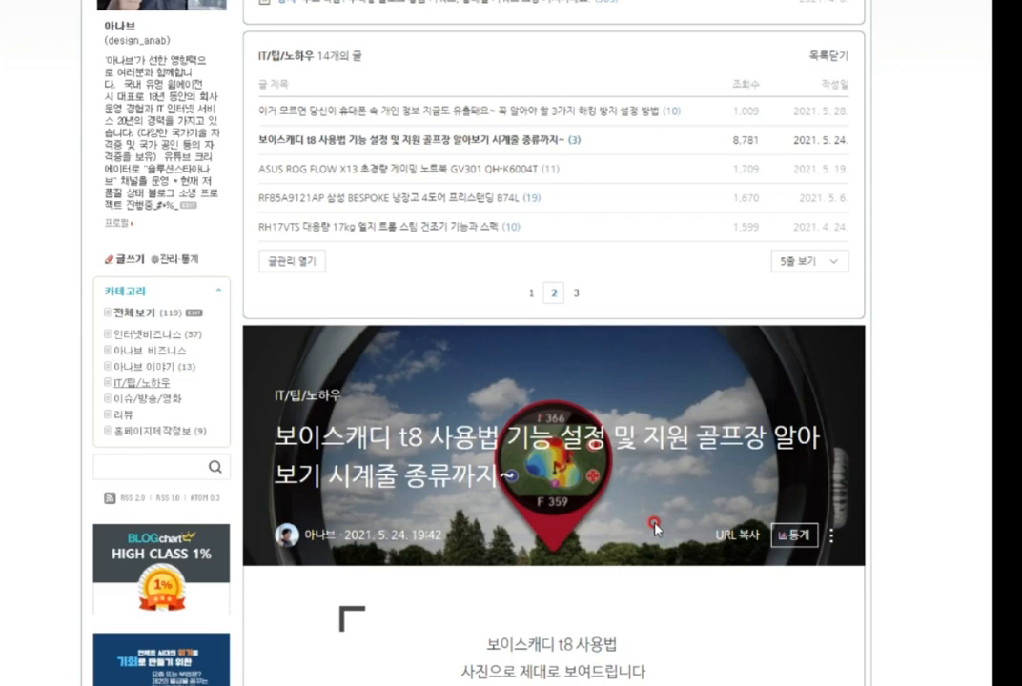
scroll(678, 494, "down", 5)
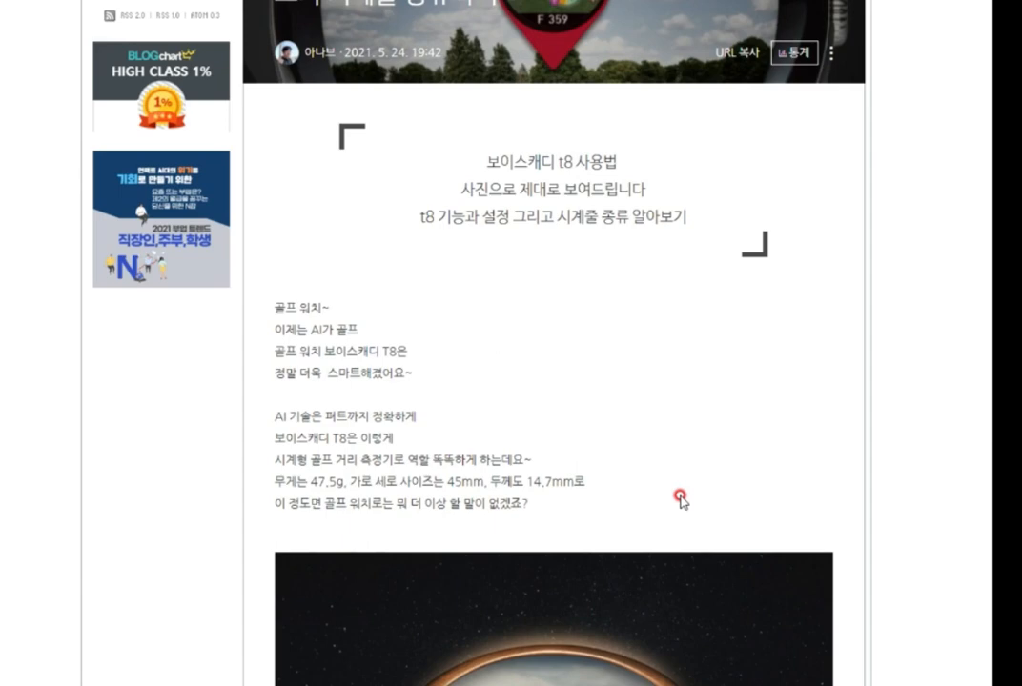
scroll(678, 497, "down", 3)
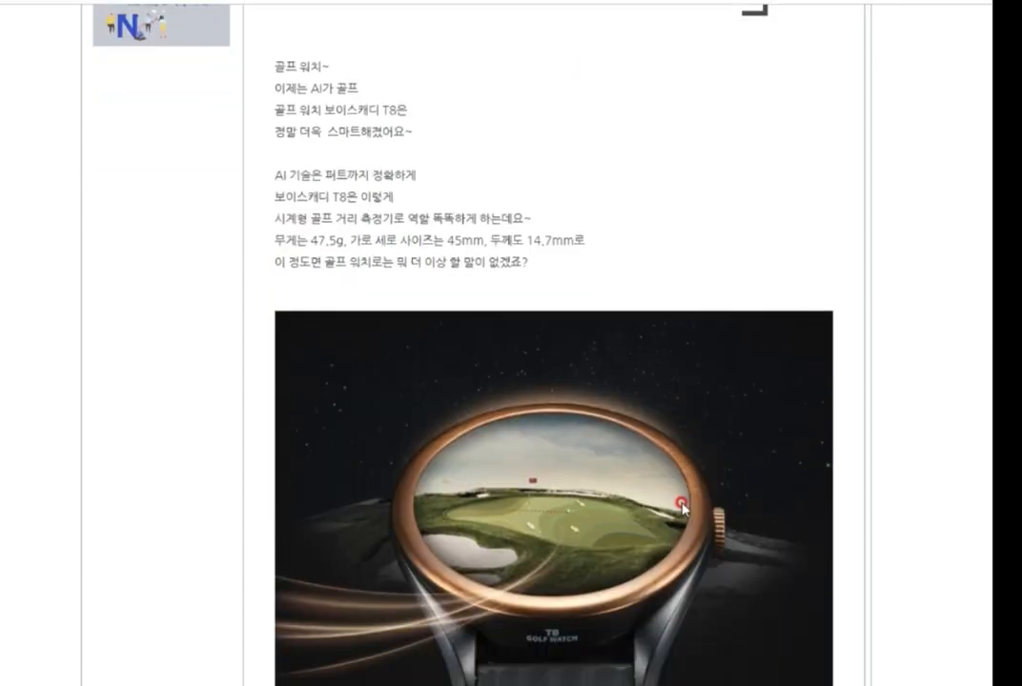
scroll(808, 498, "up", 1)
scroll(809, 499, "up", 4)
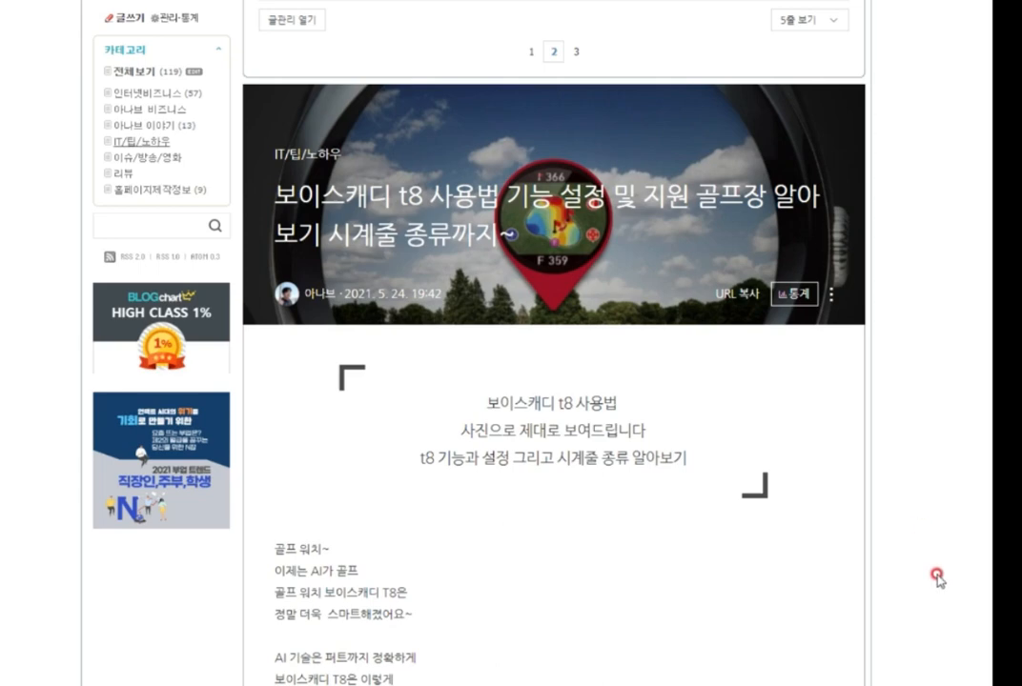
scroll(941, 585, "down", 3)
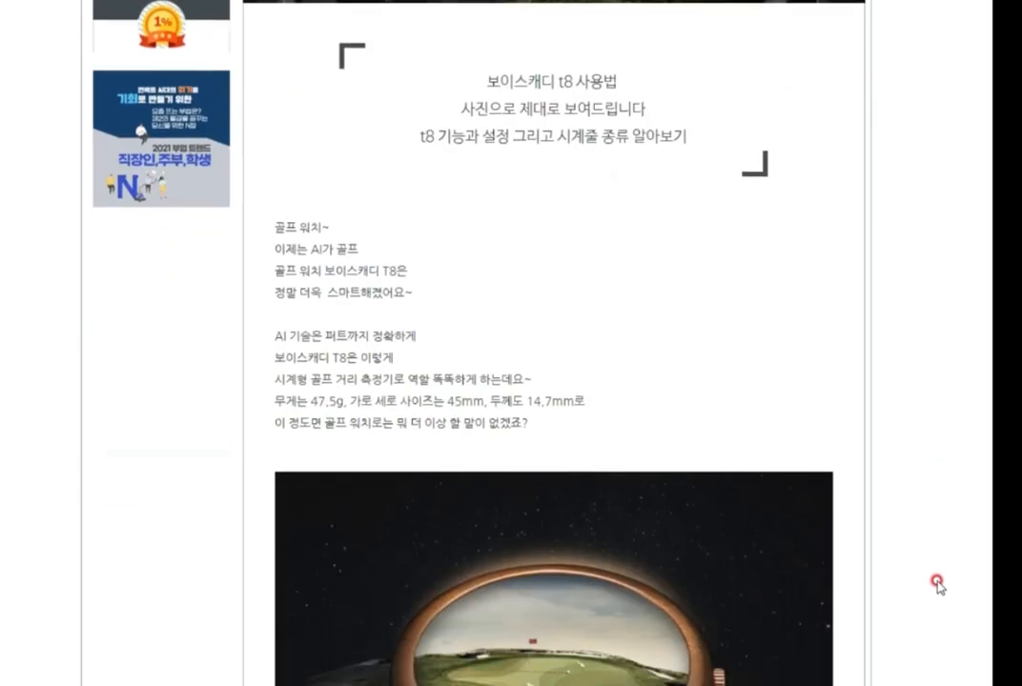